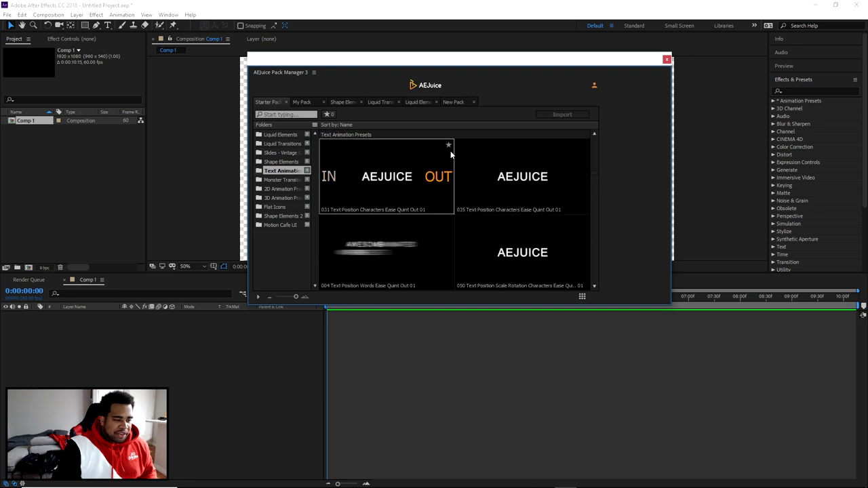
Step: Browse the Motion Cafe UI presets of the Starter Pack in the AEJuice Pack Manager
left_click(275, 224)
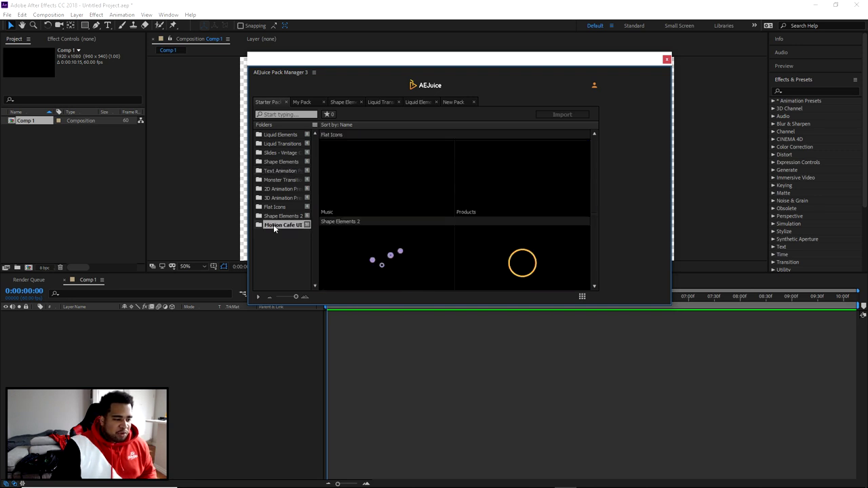
scroll(521, 250, "down", 2)
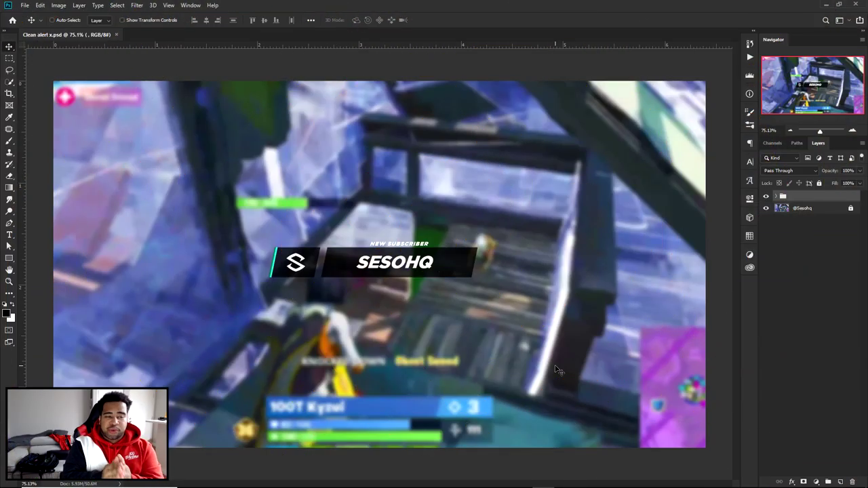
Step: In Photoshop, create a new 1920 x 1080 pixel RGB document at 300 pixels/inch with a white background
left_click(26, 5)
left_click(31, 15)
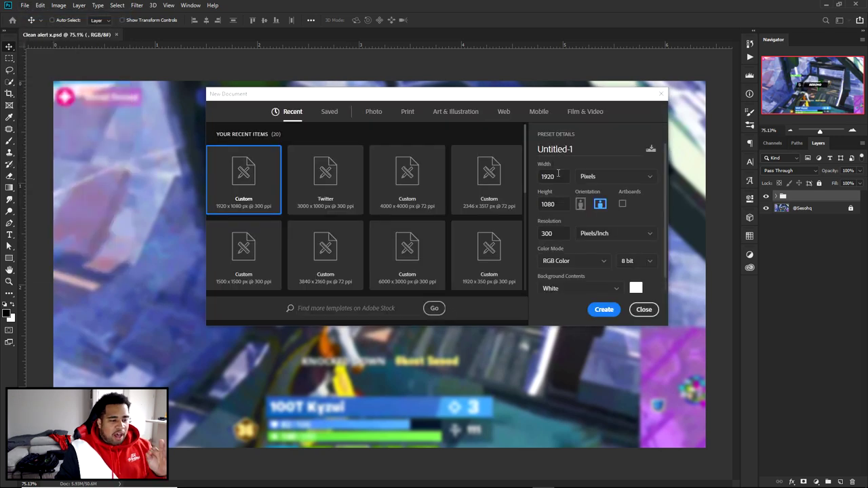
key("Tab")
key("Tab")
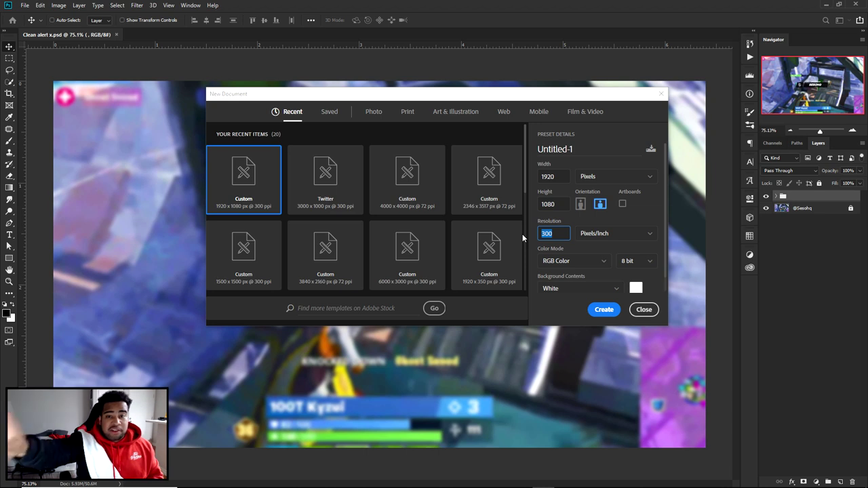
left_click(605, 309)
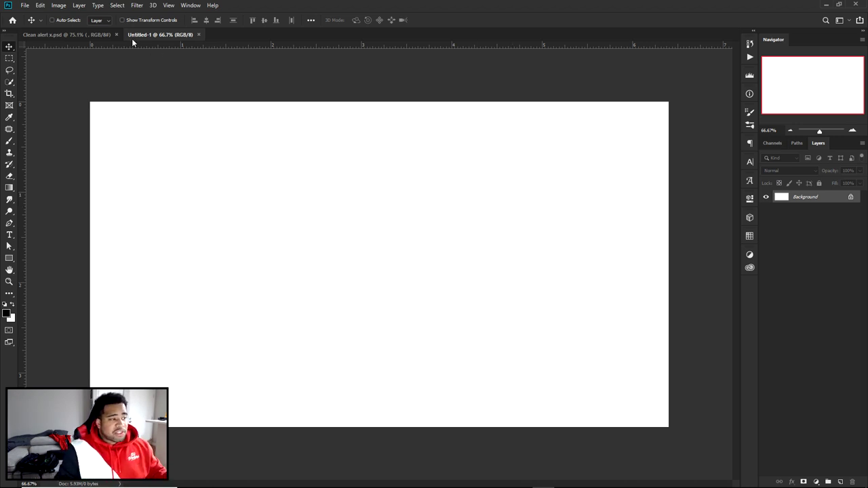
Step: In Clean alert x.psd, add a new layer and draw a wide rectangular marquee selection above the existing alert
left_click(67, 35)
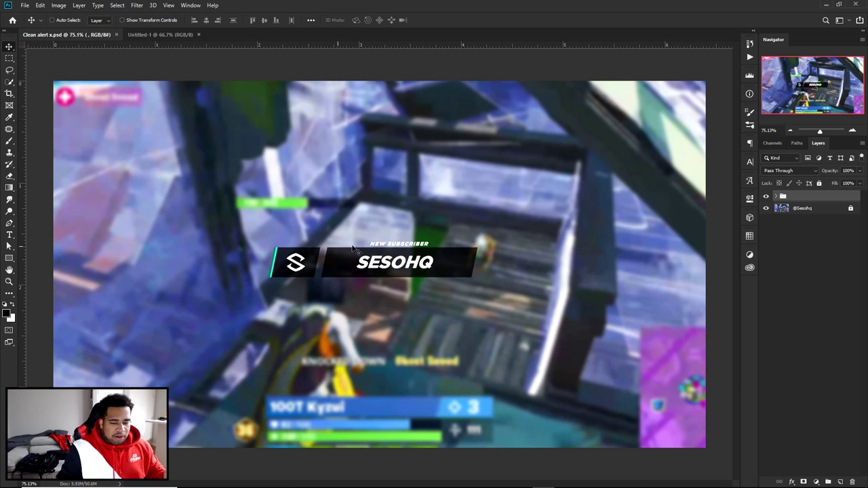
left_click(840, 481)
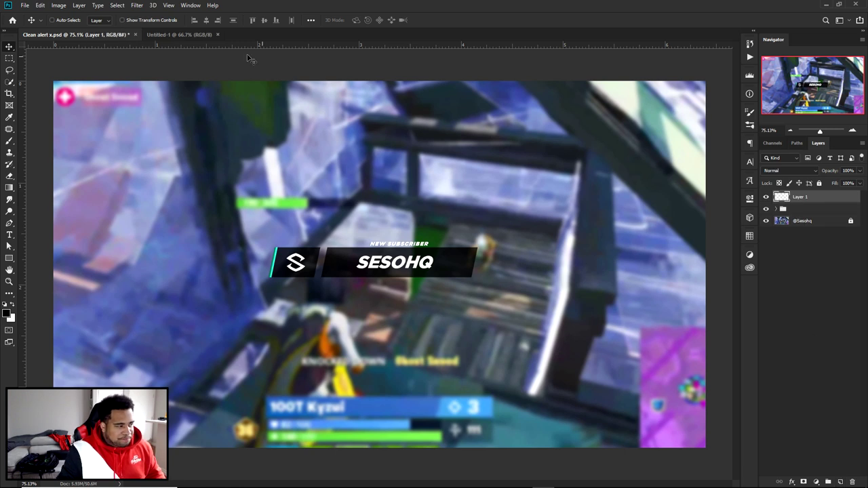
right_click(6, 61)
left_click(55, 62)
left_click_drag(252, 111, 440, 136)
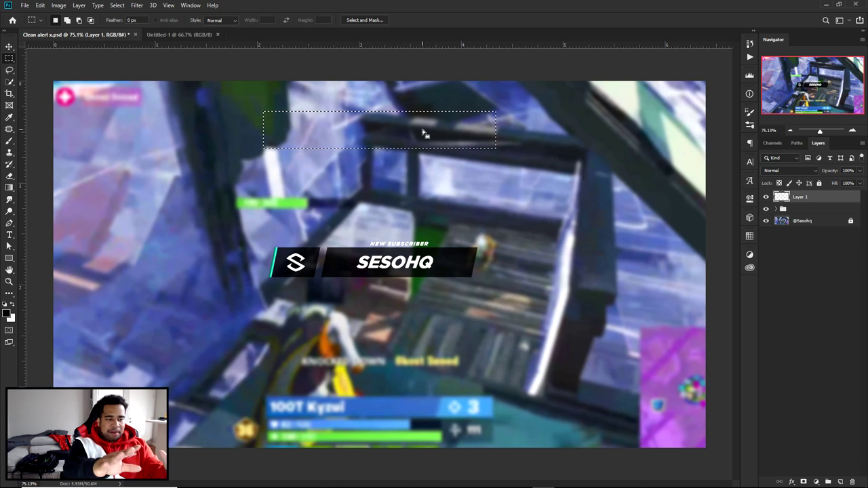
Step: Try filling the rectangular selection with black, and undo the fill
right_click(434, 120)
left_click(461, 213)
left_click(431, 138)
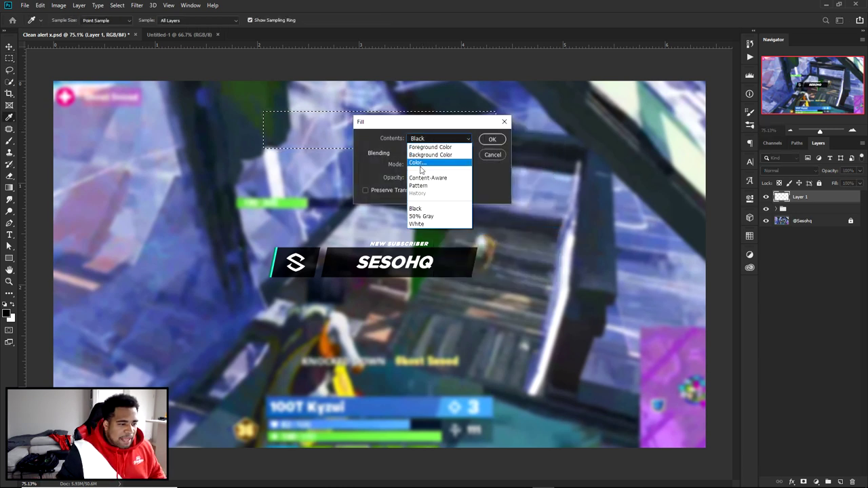
left_click(417, 208)
left_click(491, 139)
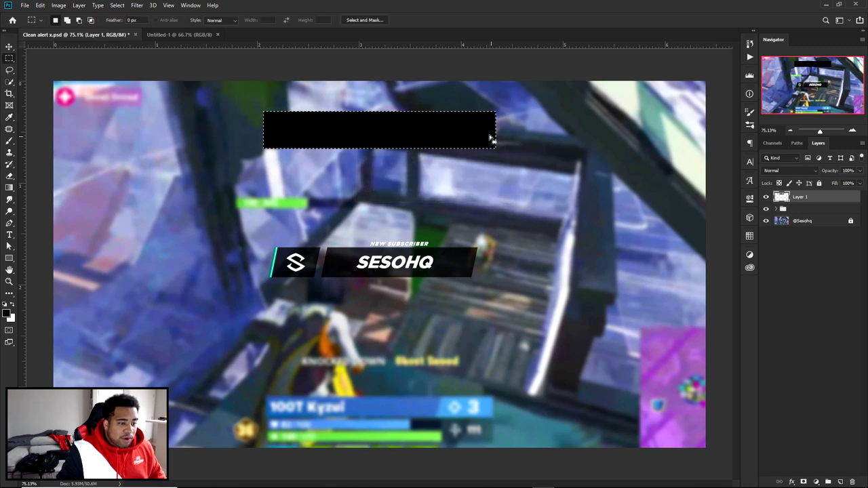
right_click(405, 129)
left_click(372, 133)
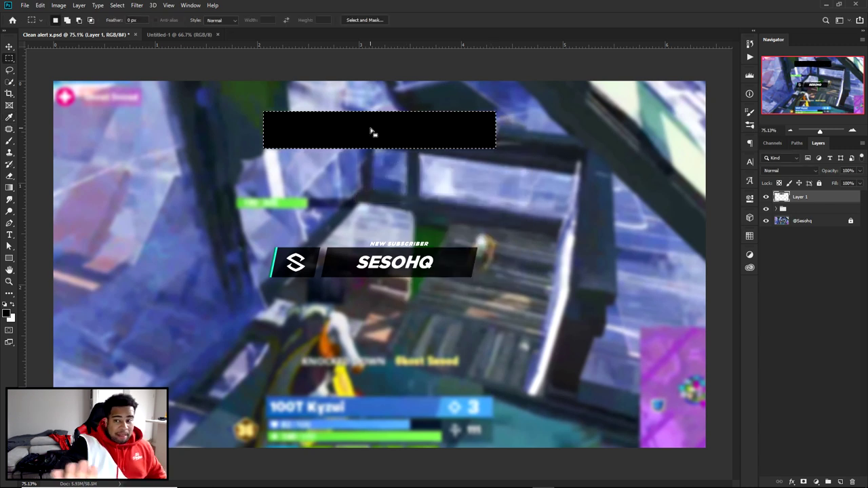
key("ctrl+z")
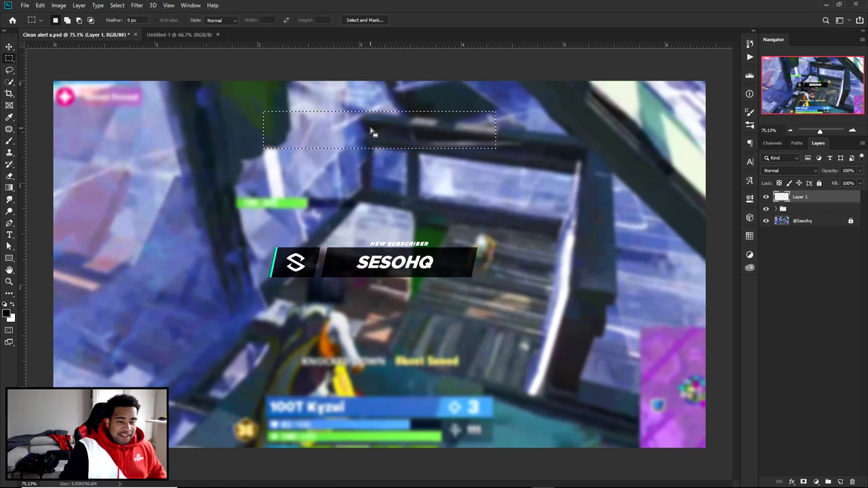
Step: Fill the rectangular selection on the new layer with black at 100% opacity, and deselect it
right_click(372, 132)
left_click(393, 234)
left_click(427, 139)
left_click(420, 204)
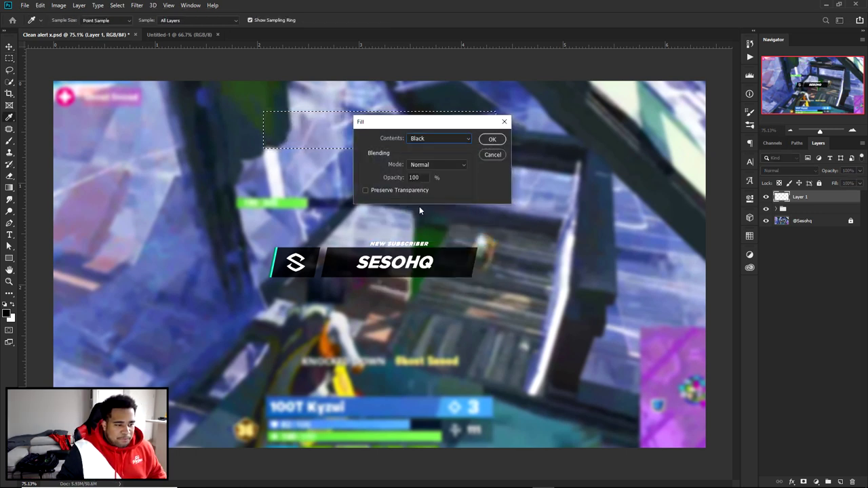
left_click(492, 139)
right_click(404, 124)
left_click(435, 130)
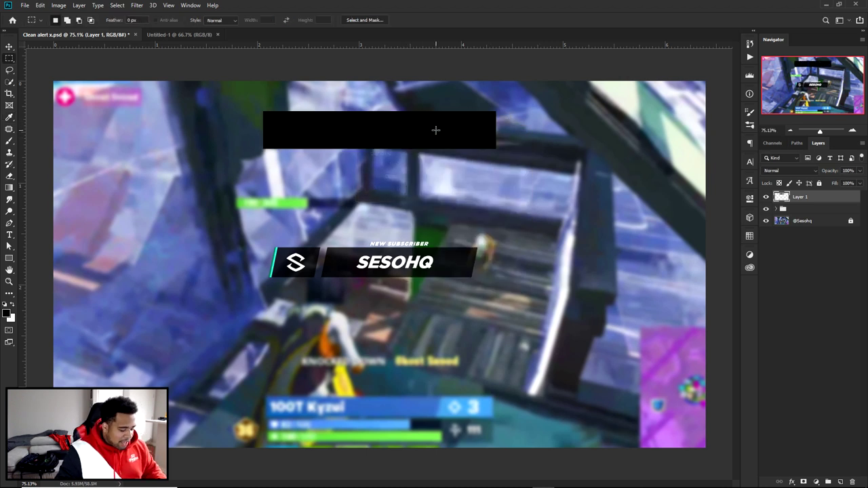
Step: Try an extreme horizontal skew of about -61° on the black bar with Free Transform, and apply it
key("v")
key("ctrl+t")
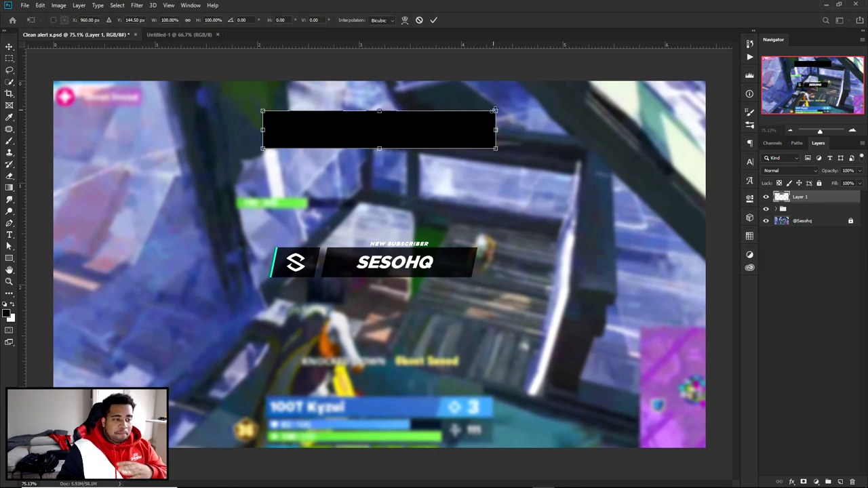
left_click_drag(514, 105, 451, 129)
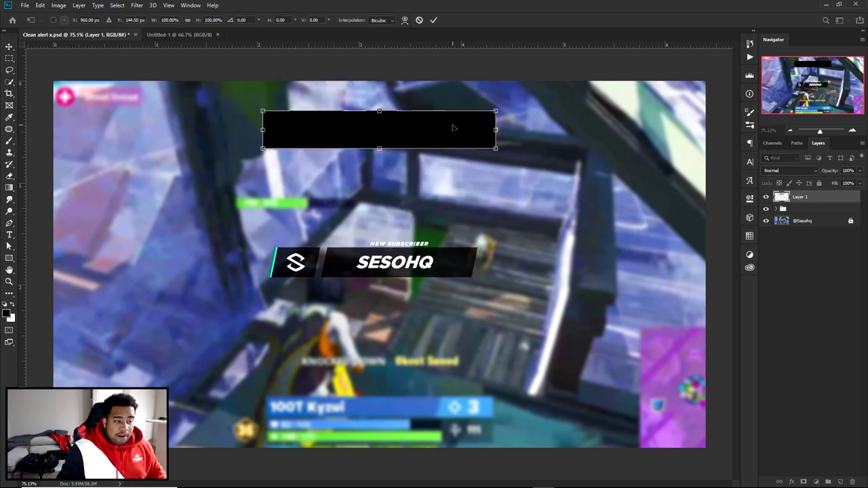
right_click(384, 126)
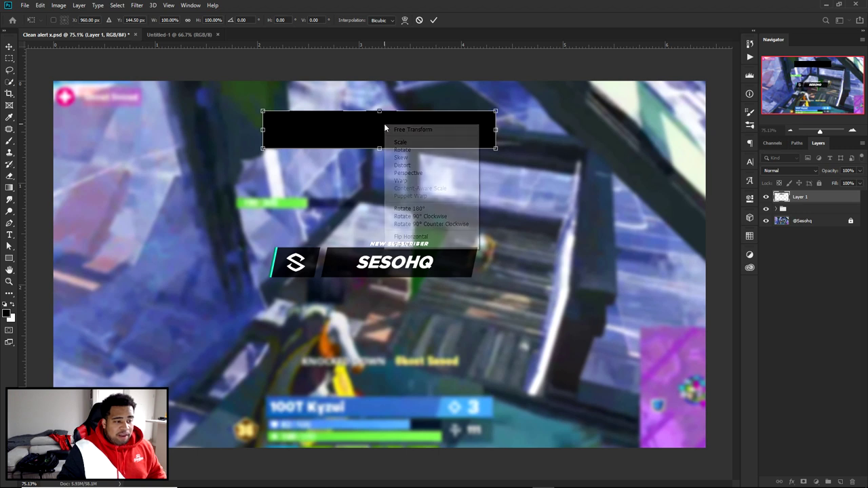
left_click(408, 161)
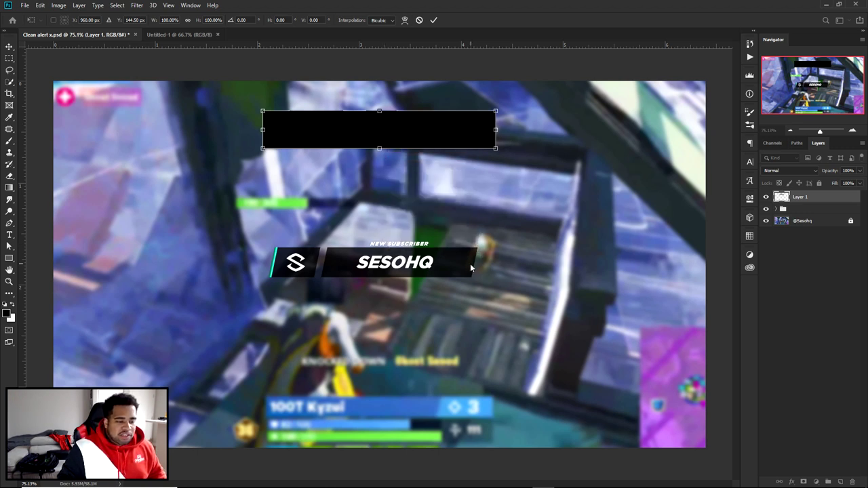
right_click(384, 120)
left_click(407, 154)
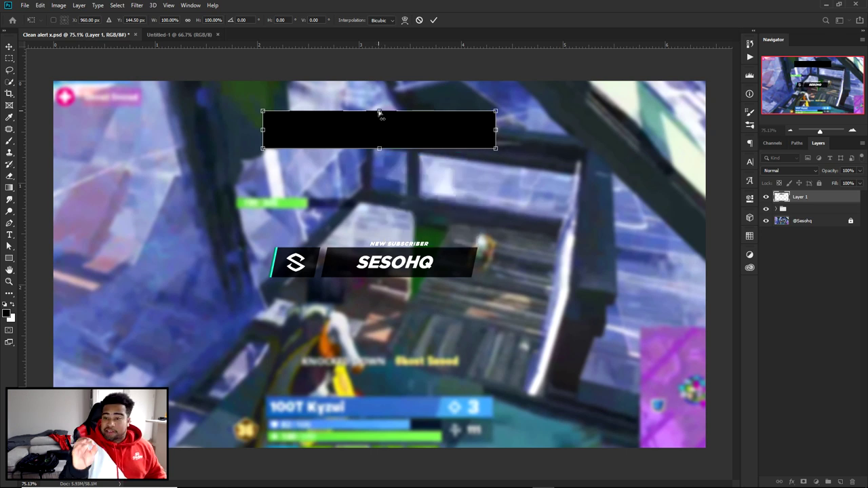
left_click_drag(380, 114, 388, 112)
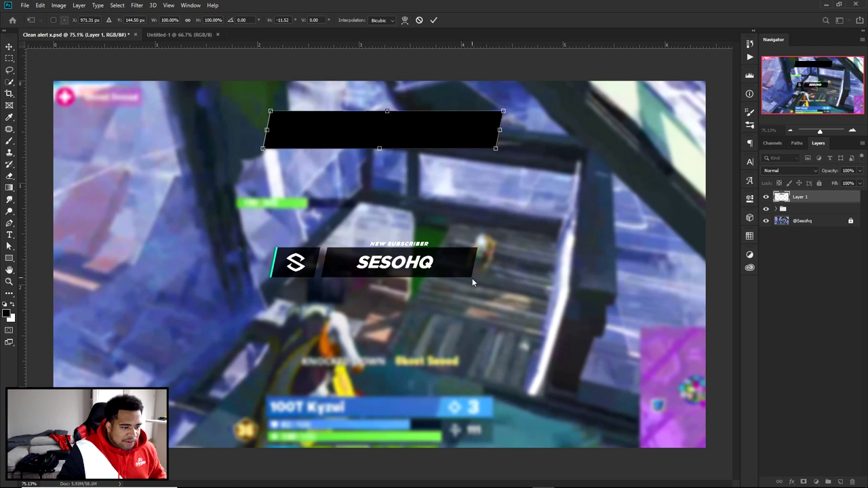
left_click_drag(388, 114, 452, 114)
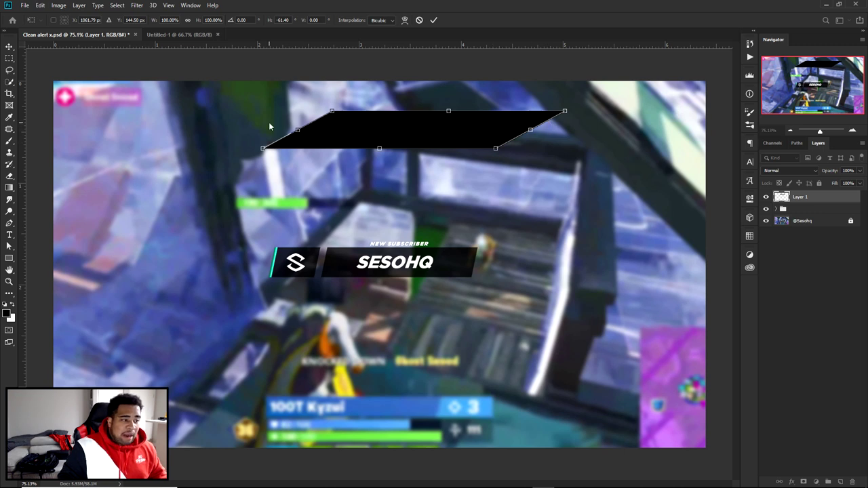
left_click(433, 20)
Step: Try deleting the upper part of the slanted bar with a rectangular selection, and undo back to the unskewed rectangle
key("m")
left_click_drag(194, 81, 622, 124)
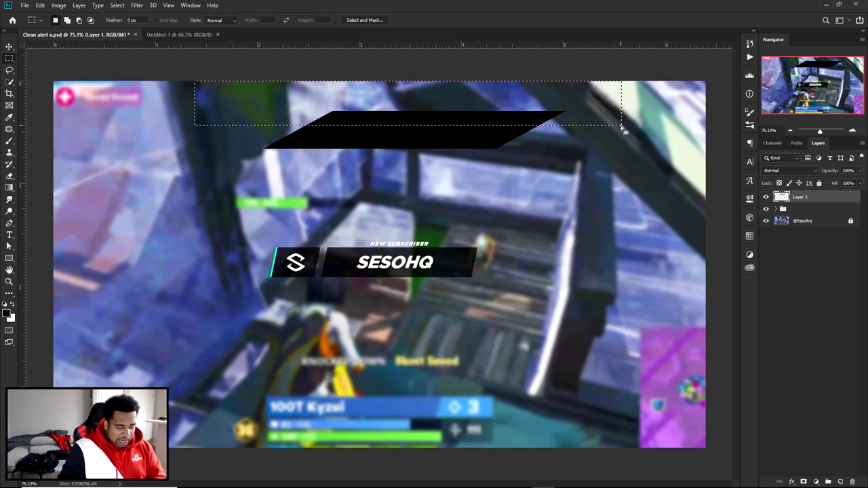
key("Delete")
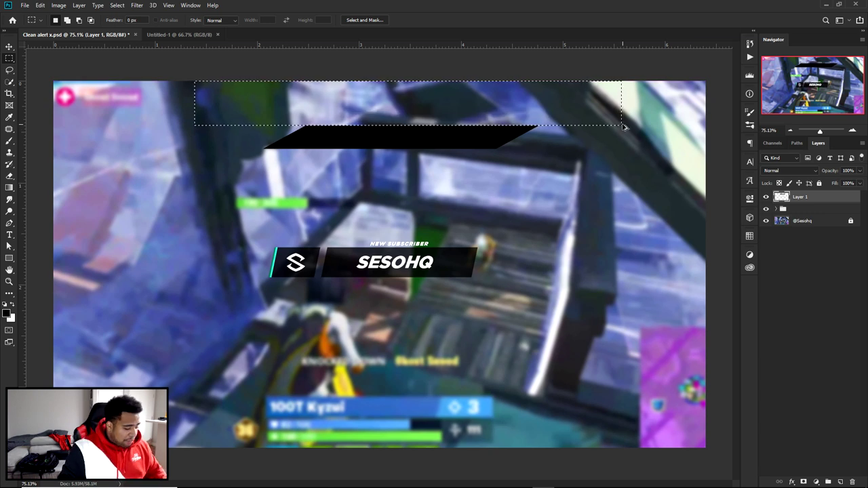
key("ctrl+z")
key("ctrl+z")
key("ctrl+z")
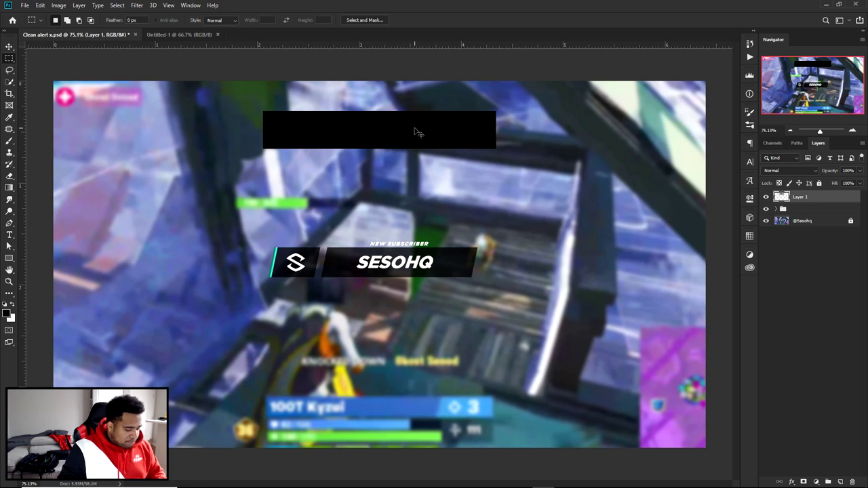
Step: Skew the black rectangle slightly, about -15° horizontally, so its sides lean right, and apply the transform
key("ctrl+t")
left_click(435, 173)
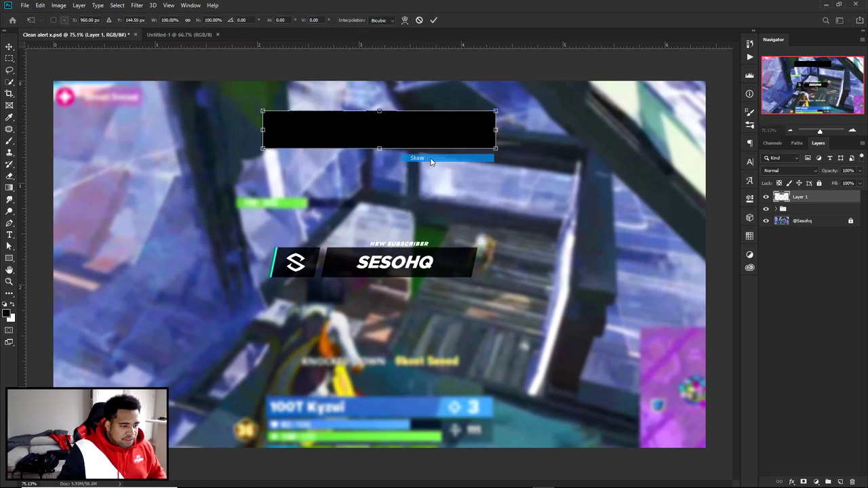
left_click_drag(379, 111, 388, 111)
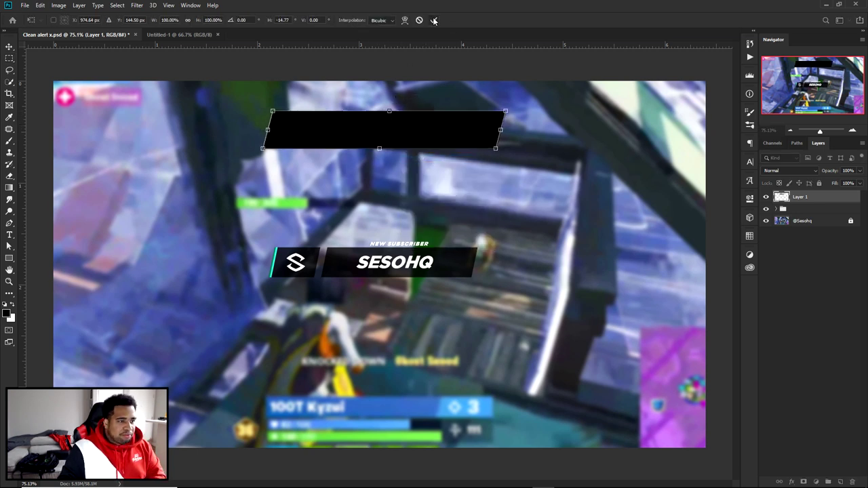
left_click(434, 20)
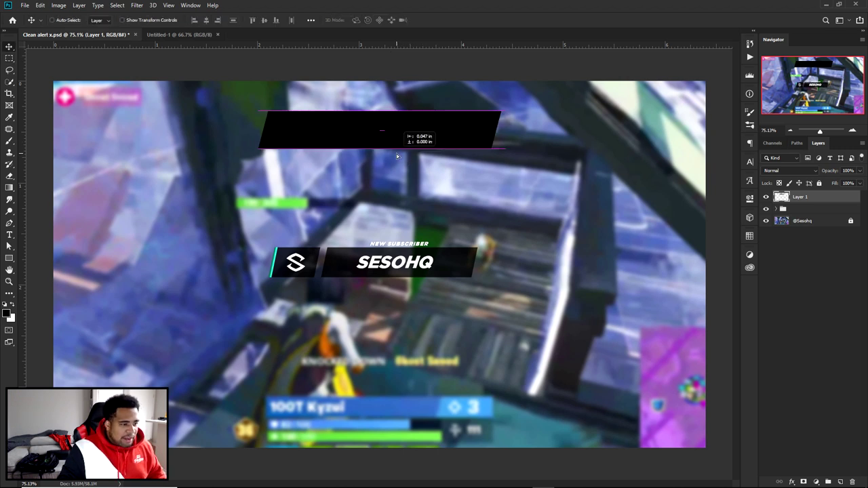
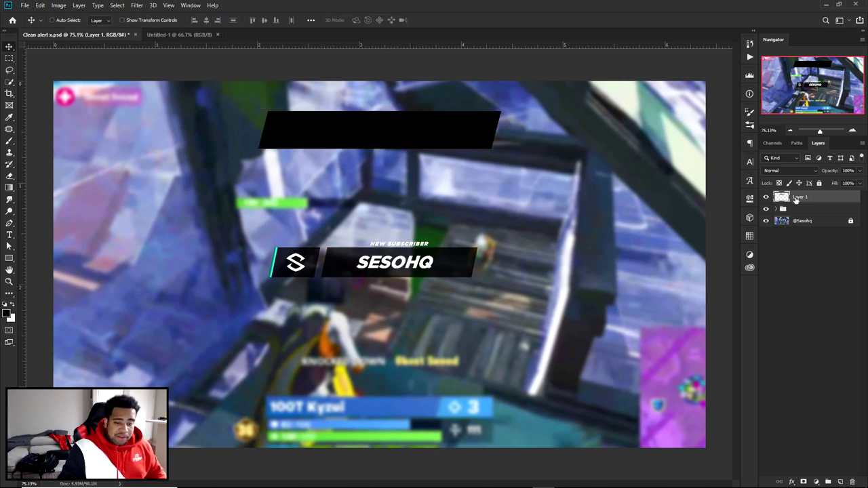
Step: Rename the black bar's layer to "Icon Box"
type("Icon")
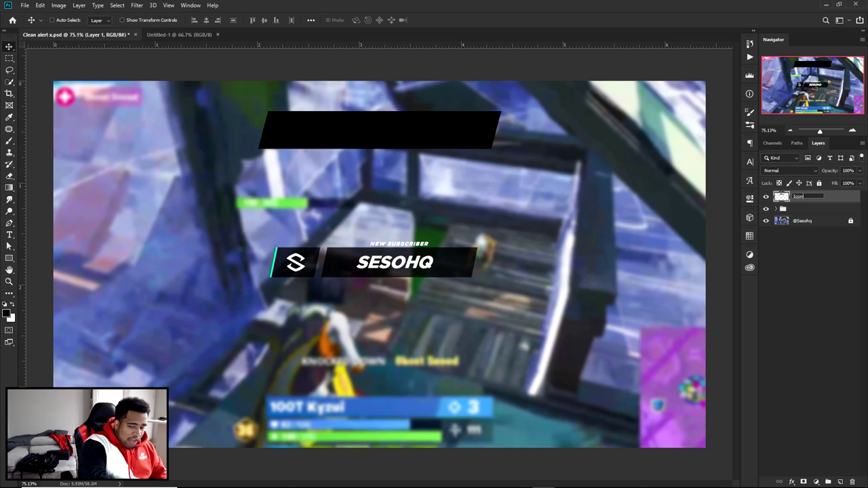
type(" Box")
key("Return")
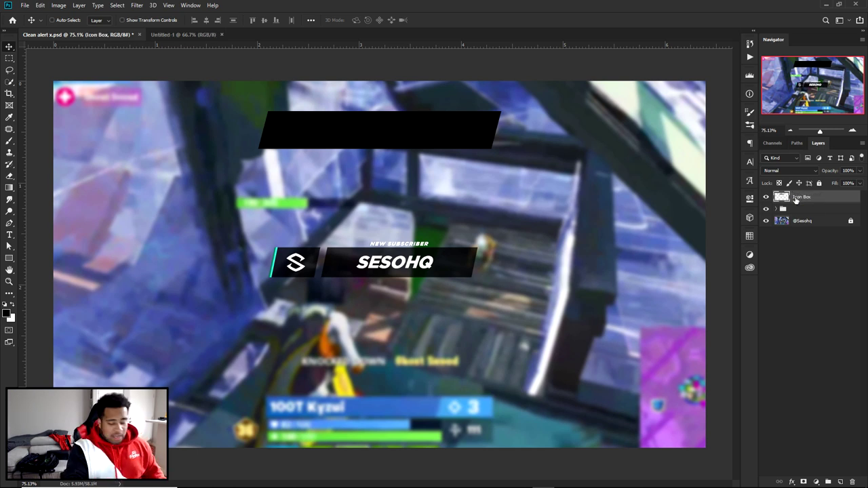
Step: Duplicate the Icon Box layer and lighten the copy with Hue/Saturation, setting Lightness to +29
key("ctrl+j")
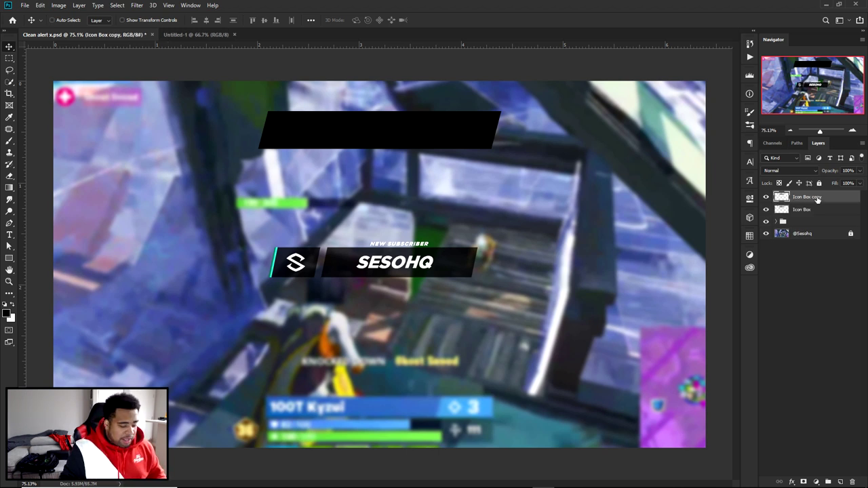
key("ctrl+u")
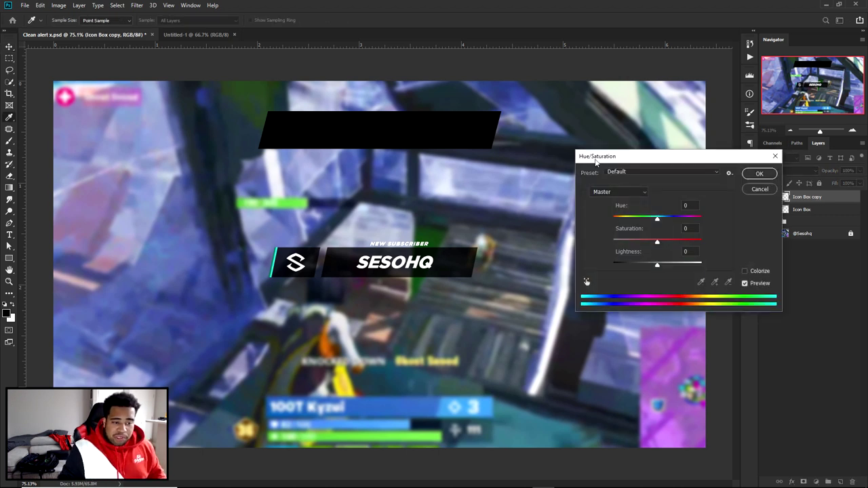
left_click_drag(656, 264, 675, 265)
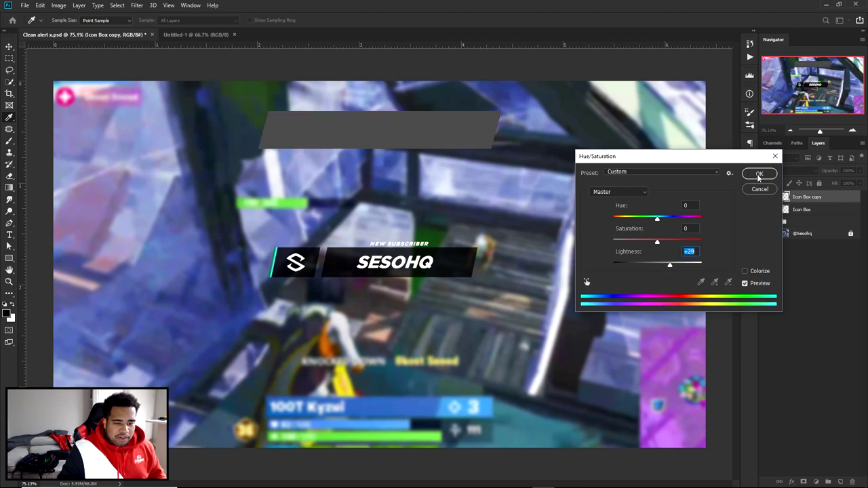
left_click(759, 173)
Step: Shift the gray Icon Box copy horizontally to the right, exposing a square-like slanted section of the black bar
scroll(347, 121, "up", 5)
left_click(766, 197)
left_click(766, 196)
left_click_drag(156, 115, 277, 122)
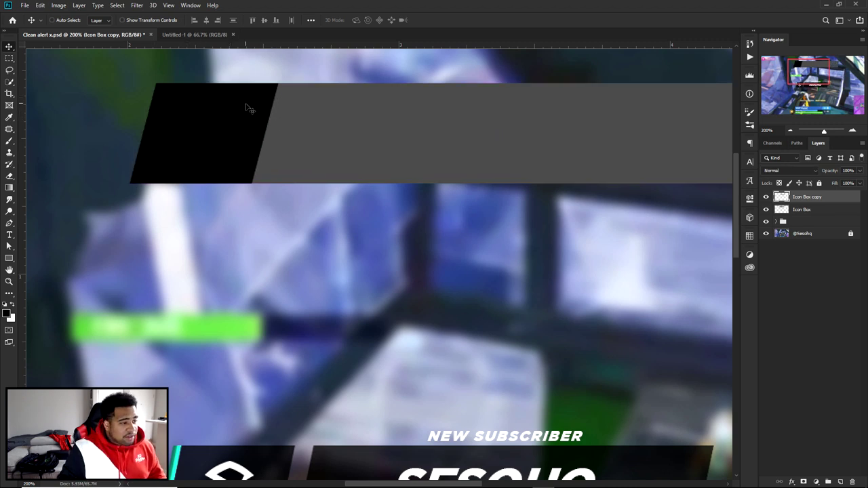
left_click_drag(187, 110, 267, 142)
key("ctrl+z")
key("ctrl+z")
left_click_drag(184, 116, 323, 120)
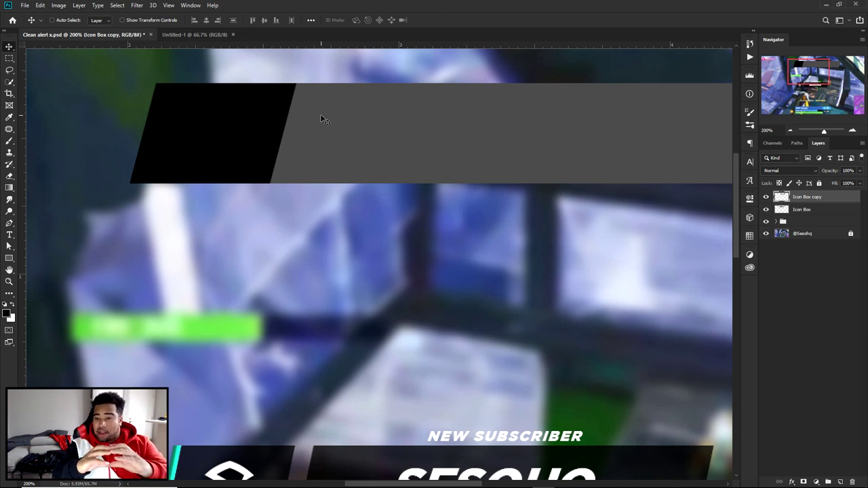
Step: Nudge the gray Icon Box copy slightly left, load its outline as a selection, and hide the layer
left_click_drag(321, 117, 312, 118)
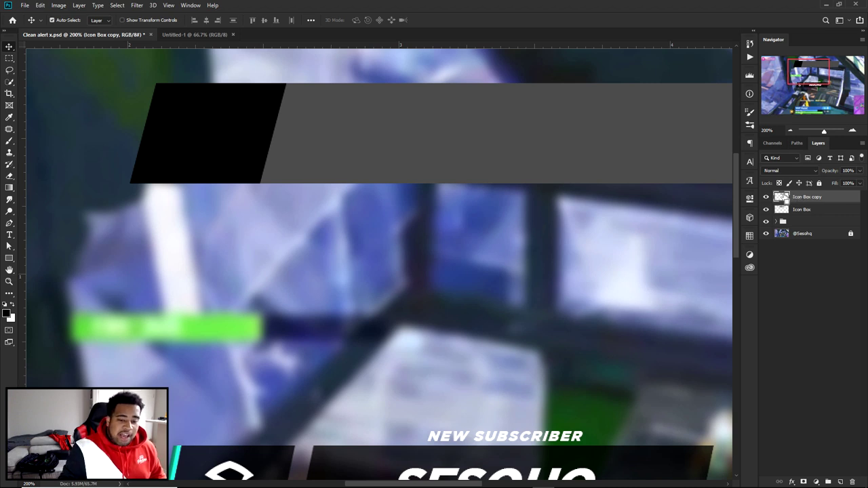
left_click(780, 198, "ctrl")
left_click(768, 197)
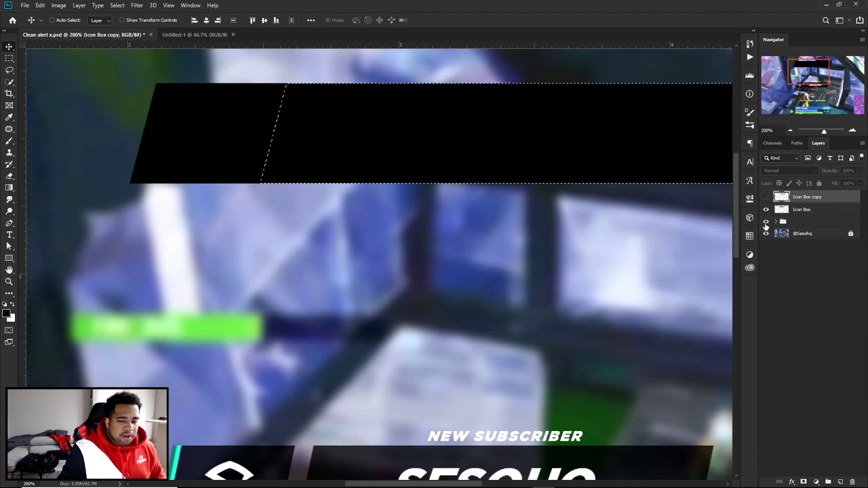
Step: Cut the selected long section of the Icon Box layer onto its own new layer with Layer Via Cut
left_click(807, 210)
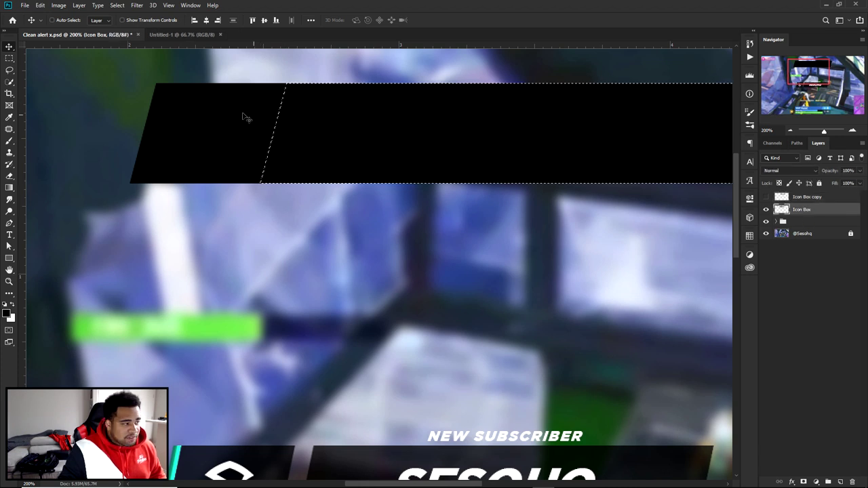
left_click(9, 57)
left_click(47, 60)
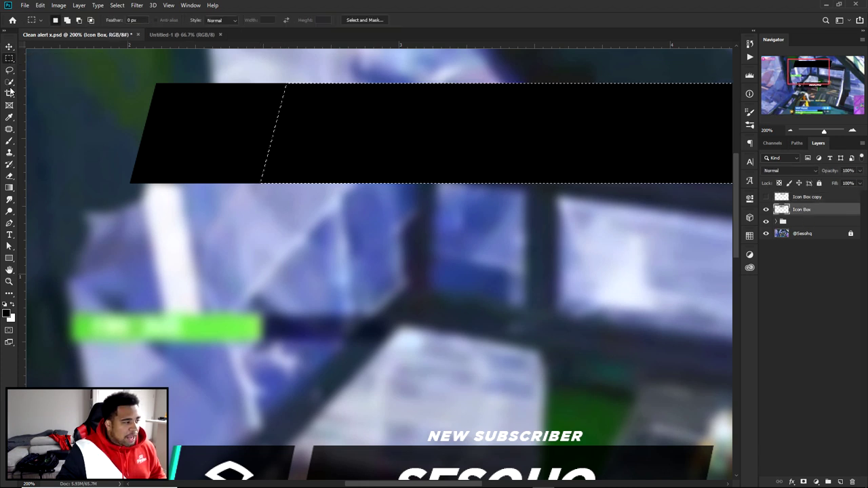
right_click(403, 124)
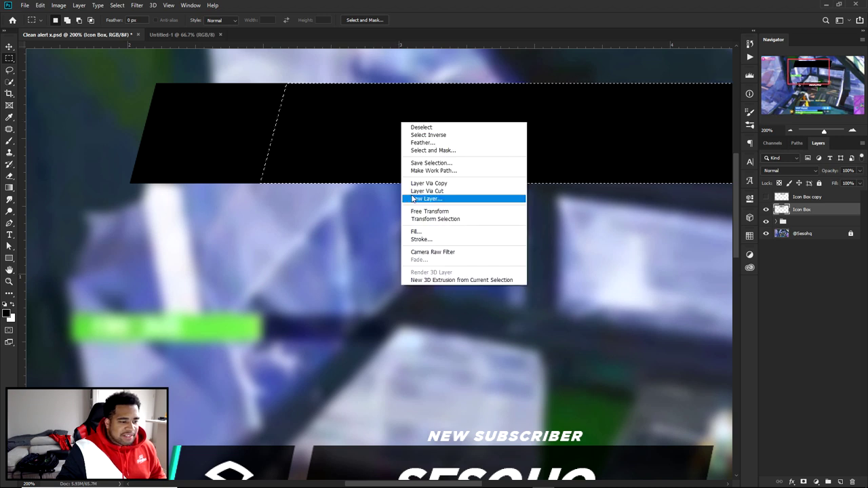
left_click(438, 191)
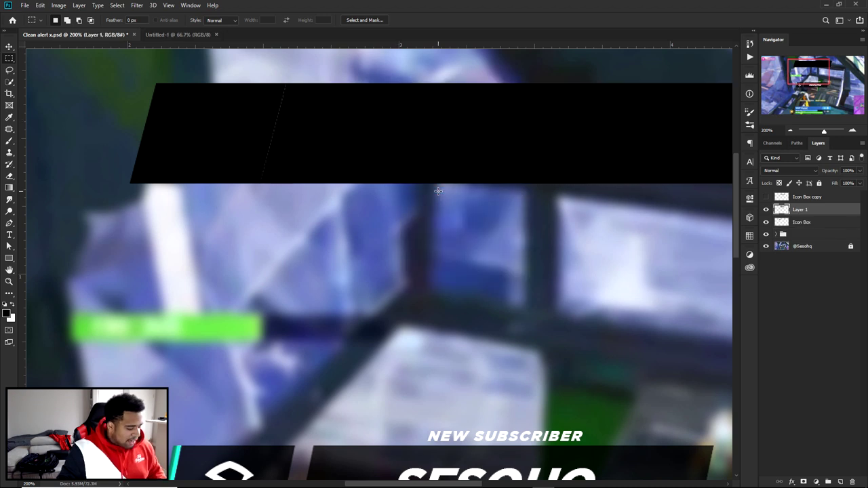
Step: Shift the cut long section slightly right to open a narrow slanted gap, matching the spacing of the existing subscriber alert
key("v")
left_click_drag(284, 119, 291, 117)
scroll(270, 101, "down", 3)
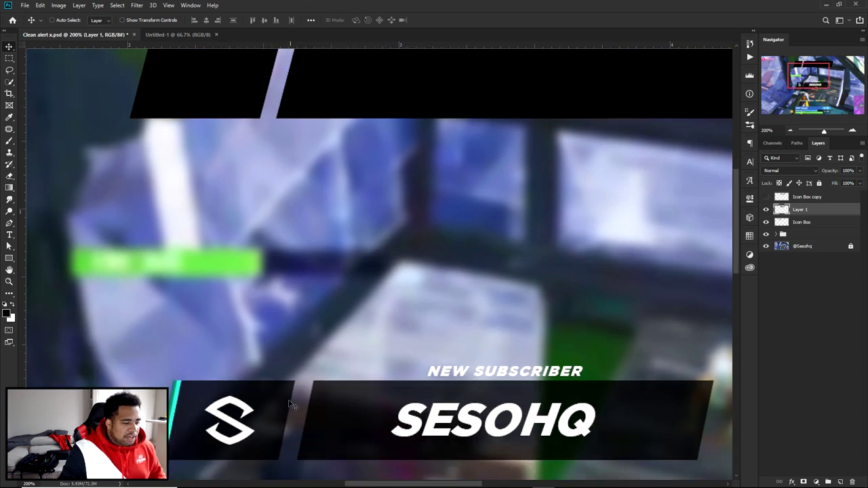
scroll(246, 198, "up", 8)
scroll(247, 199, "down", 3)
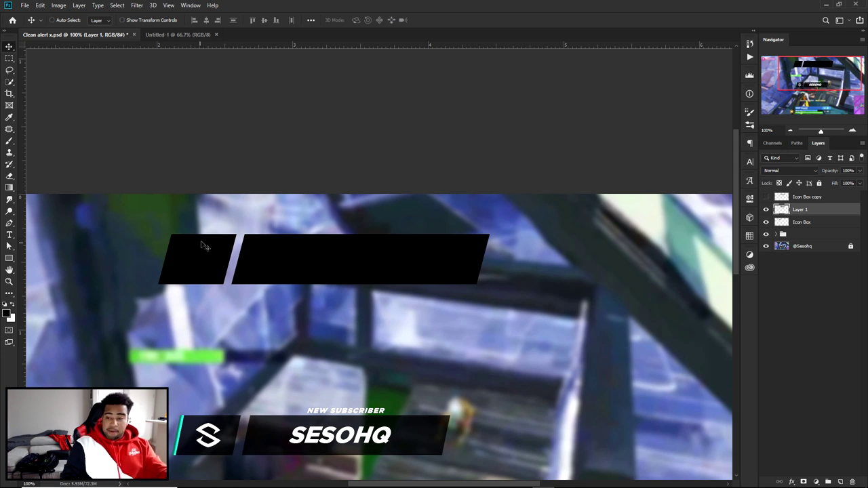
Step: Rename the long section's layer to "Name Box"
double_click(766, 209)
double_click(800, 210)
type("Name Box")
key("Return")
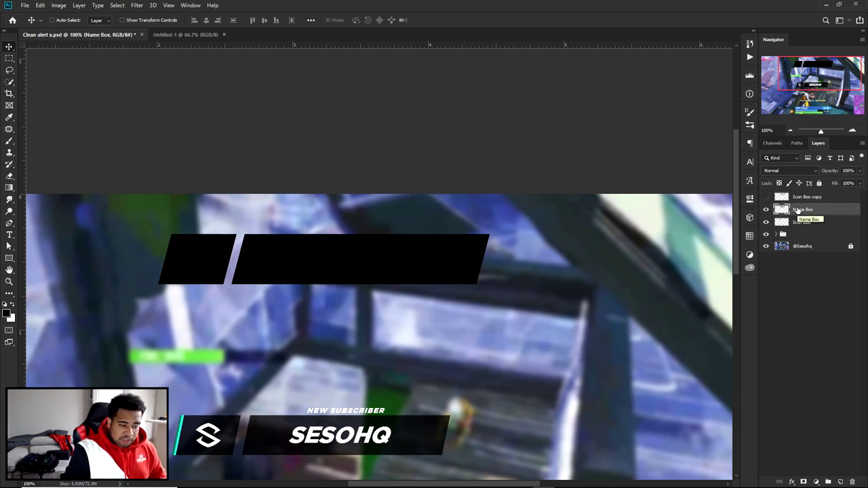
Step: Set the opacity of the Name Box and Icon Box layers to 75%
left_click_drag(426, 242, 534, 167)
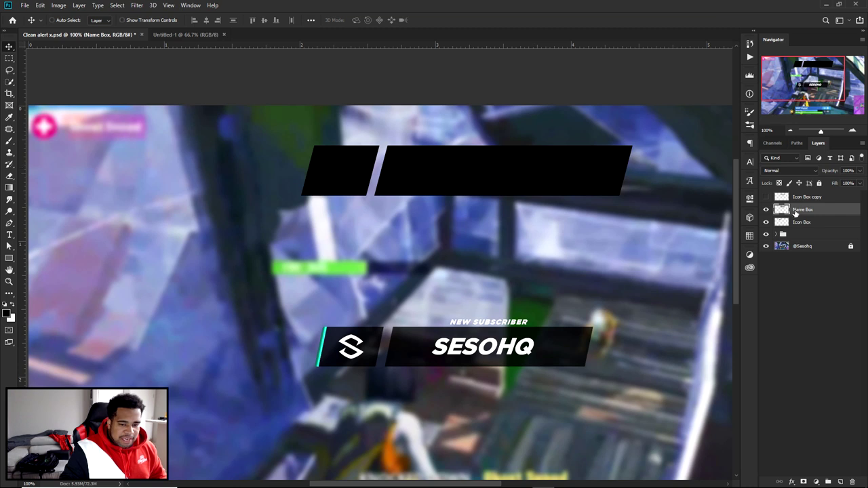
key("ctrl")
left_click(807, 222, "ctrl")
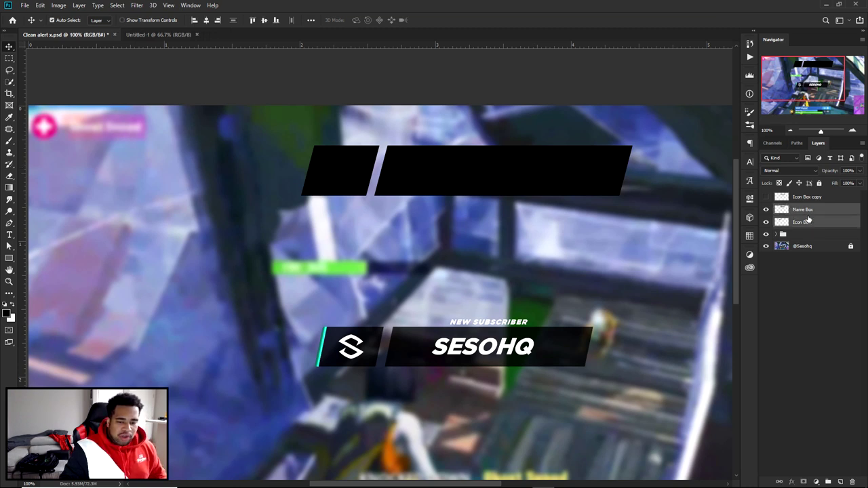
left_click(847, 170)
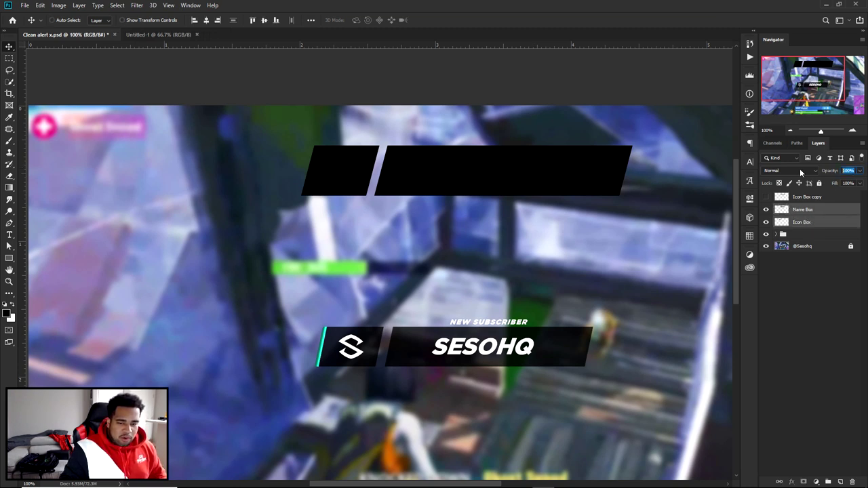
type("75")
key("Return")
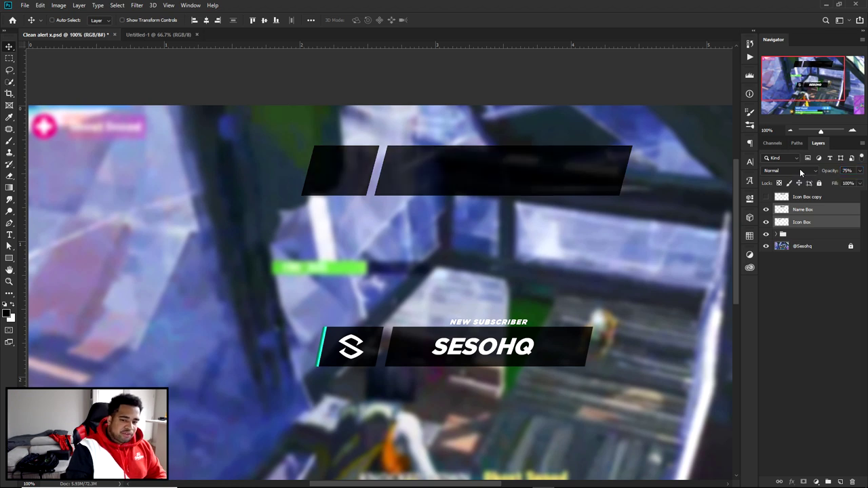
Step: Delete the hidden Icon Box copy layer
left_click(804, 294)
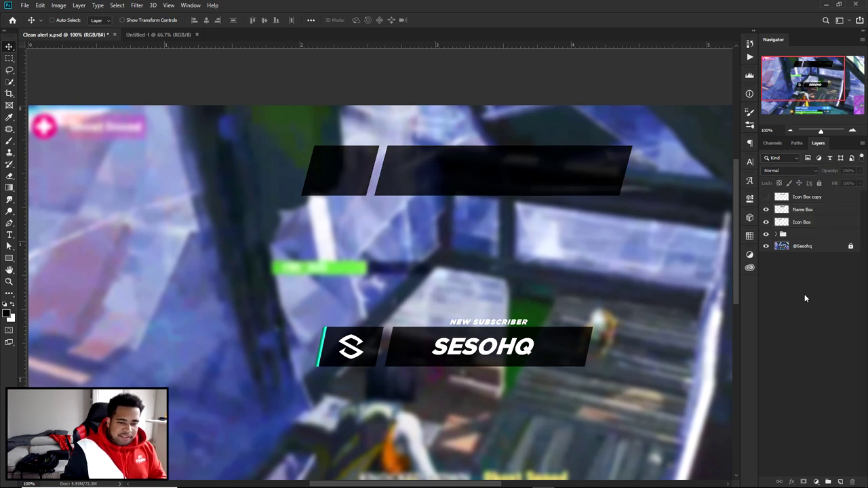
left_click(809, 197)
key("Delete")
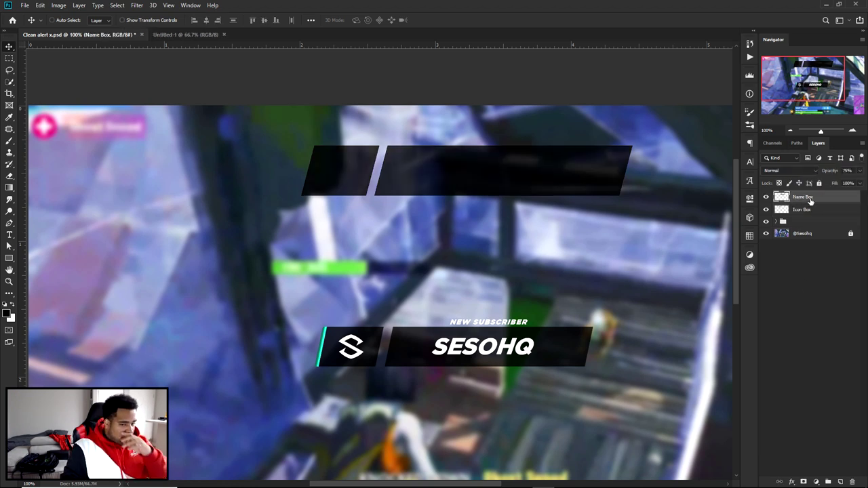
Step: Duplicate the existing alert's Logo layer directly above the new Icon Box layer and move the copy onto the new icon box
left_click(357, 337, "ctrl")
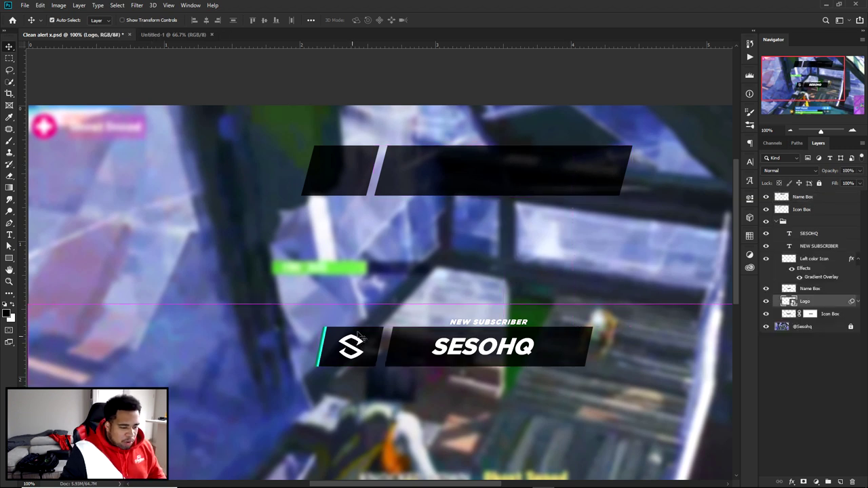
left_click_drag(777, 300, 780, 207)
left_click(780, 232)
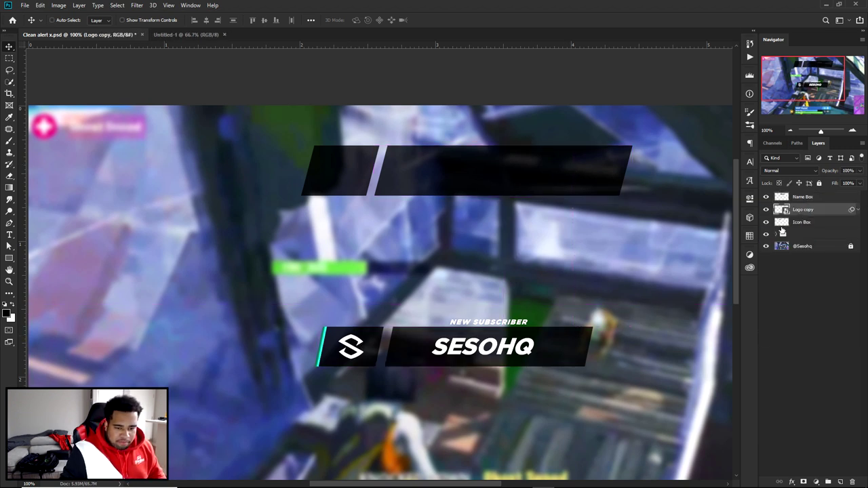
left_click_drag(418, 364, 401, 175)
Step: Scale the logo copy up slightly, to about 13%, within the icon box and apply the transform
scroll(316, 160, "up", 2)
key("ctrl+t")
left_click_drag(434, 141, 446, 131)
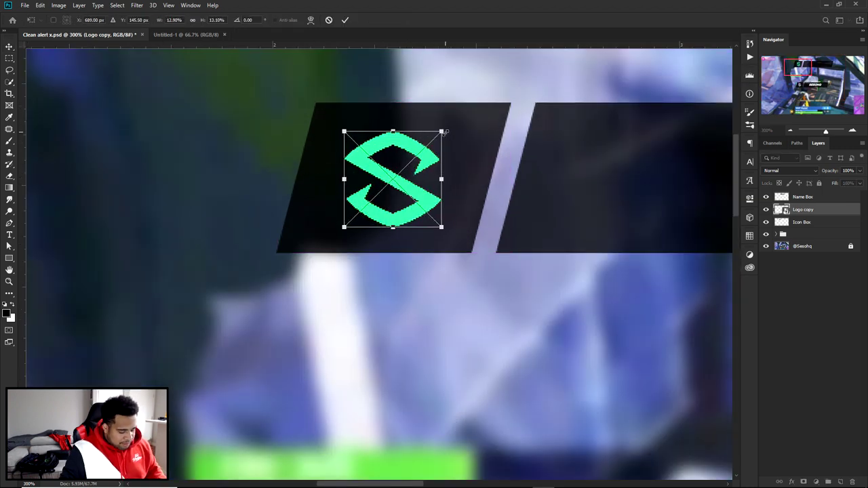
key("Return")
Step: Duplicate the Icon Box layer and shift the copy slightly left so a thin slanted edge sticks out, like the existing alert's accent
scroll(455, 178, "down", 3)
scroll(479, 189, "down", 3)
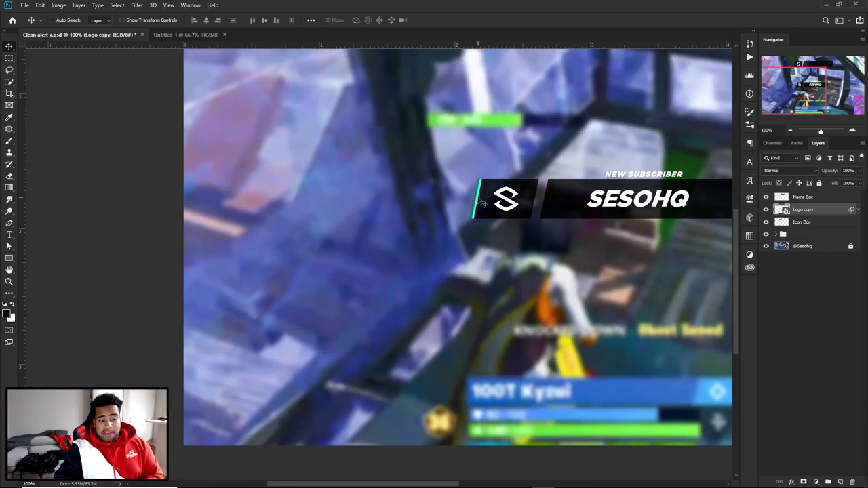
scroll(516, 224, "up", 3)
scroll(485, 175, "up", 3)
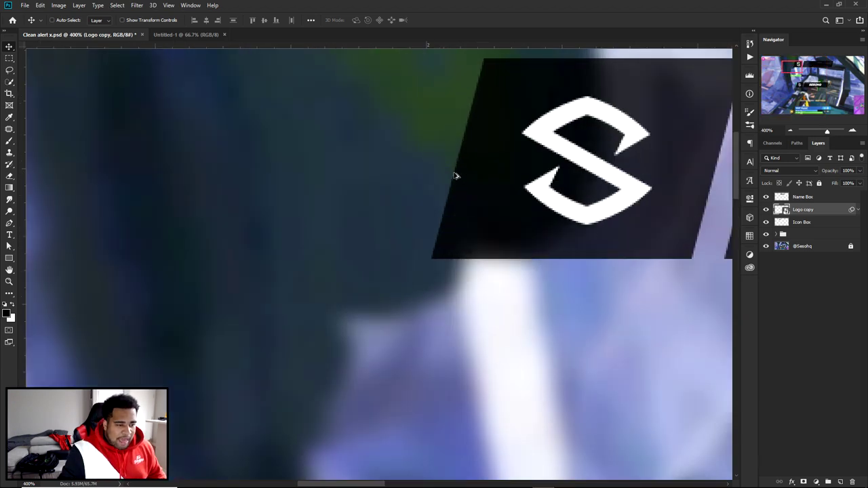
left_click(478, 186)
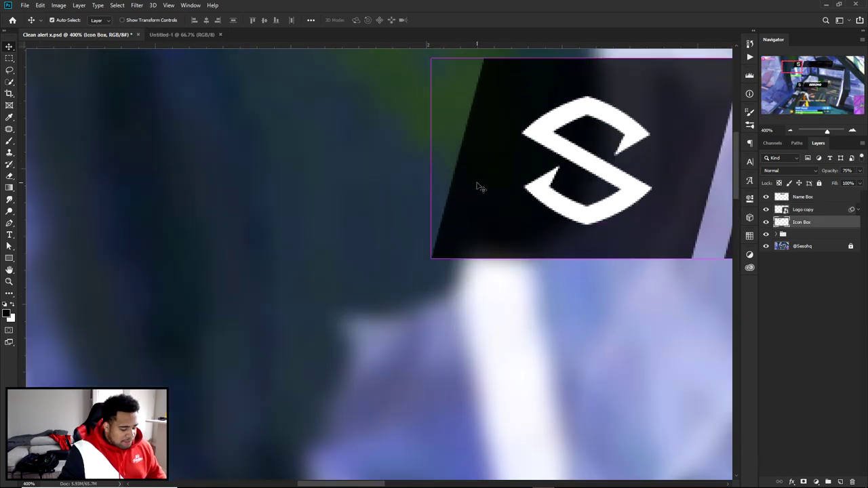
left_click(479, 186, "alt")
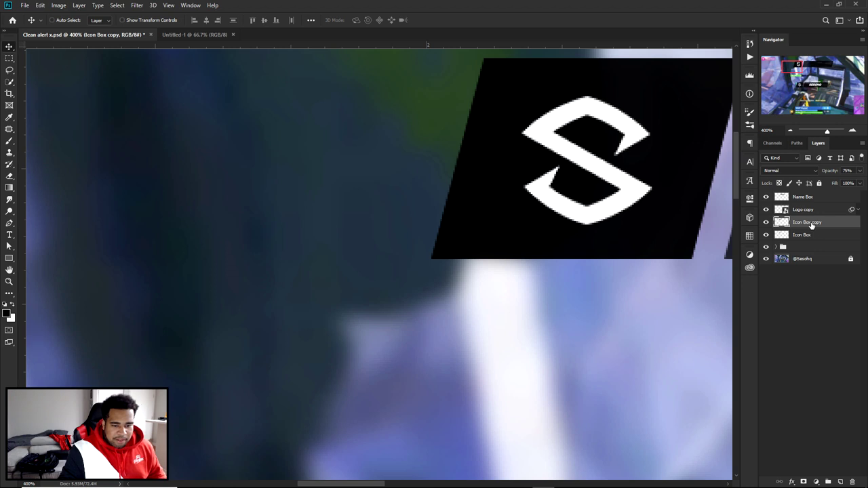
left_click_drag(556, 175, 535, 175)
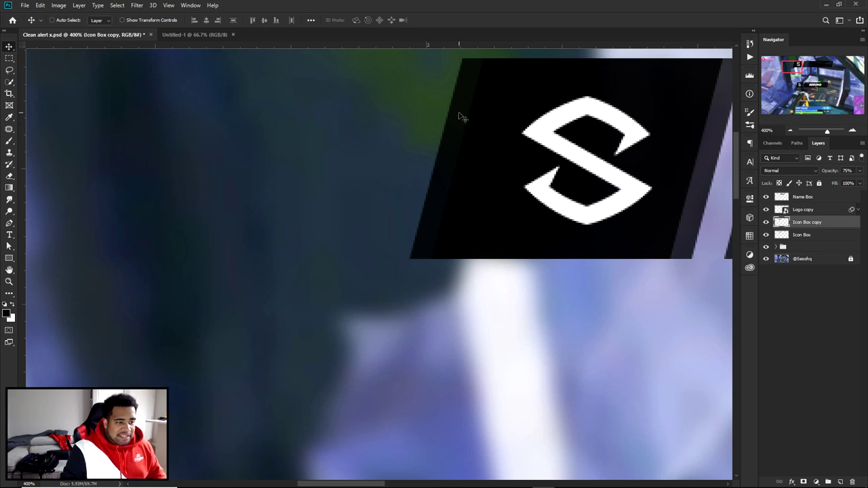
Step: Erase the part of Icon Box copy that overlaps the Icon Box outline, leaving a thin slanted strip, and deselect
scroll(459, 209, "down", 2)
scroll(460, 208, "up", 5)
scroll(519, 223, "down", 2)
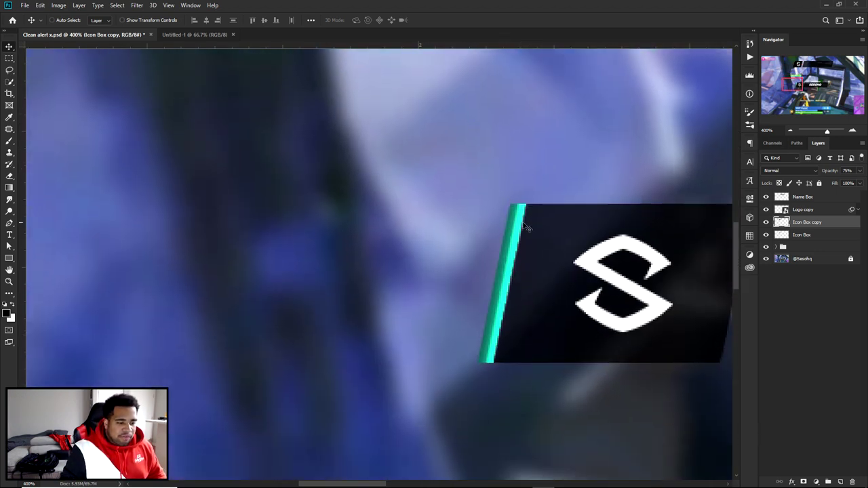
scroll(482, 216, "up", 6)
scroll(481, 217, "up", 5)
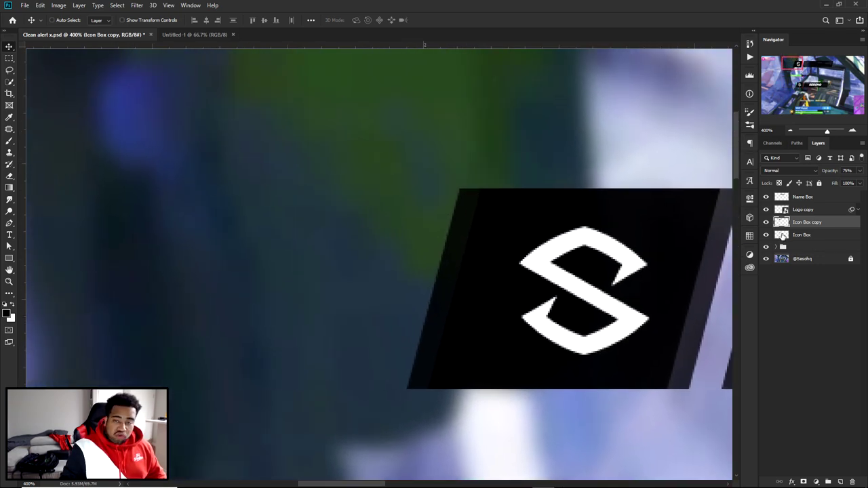
left_click(783, 235, "ctrl")
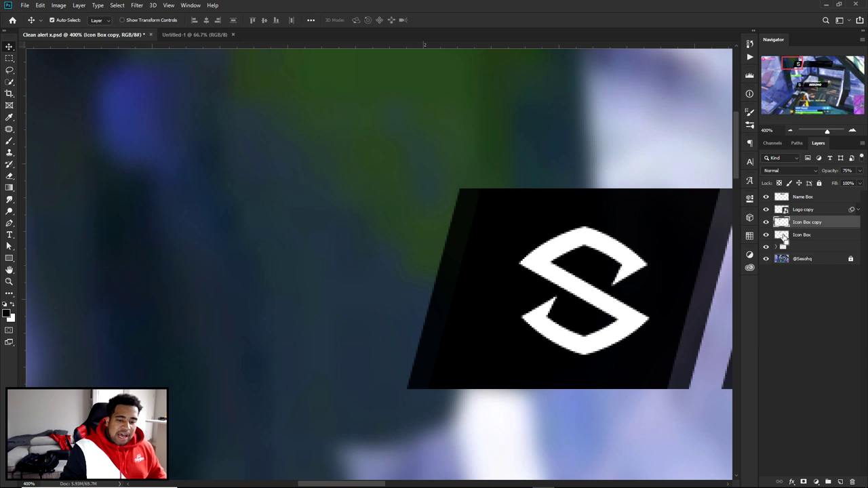
left_click(784, 236, "ctrl")
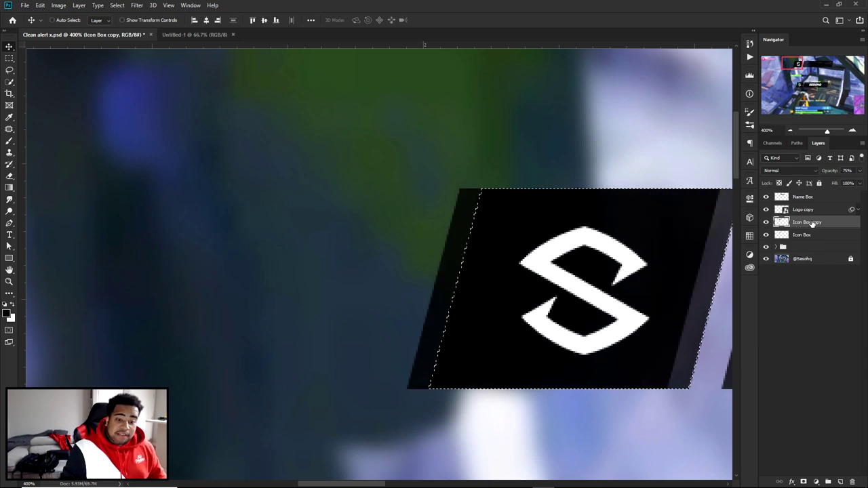
key("Delete")
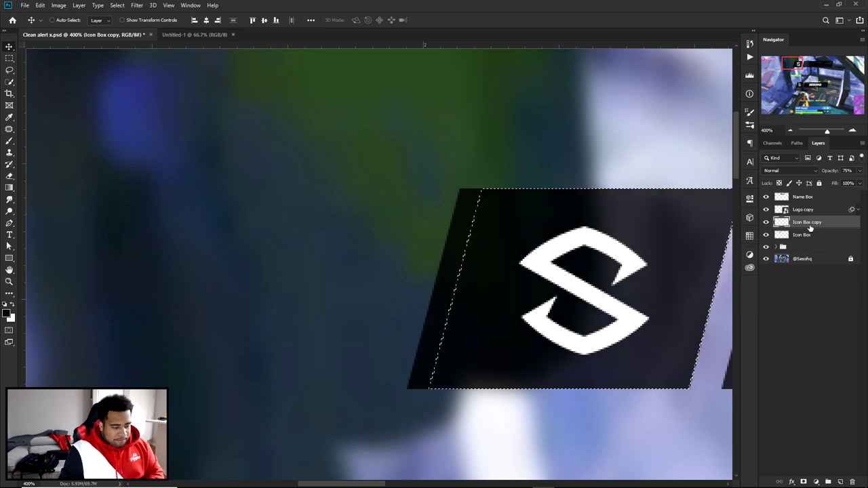
key("ctrl+d")
Step: Set the thin strip's layer opacity to 100% and open its layer style settings
left_click_drag(652, 217, 523, 196)
left_click(859, 171)
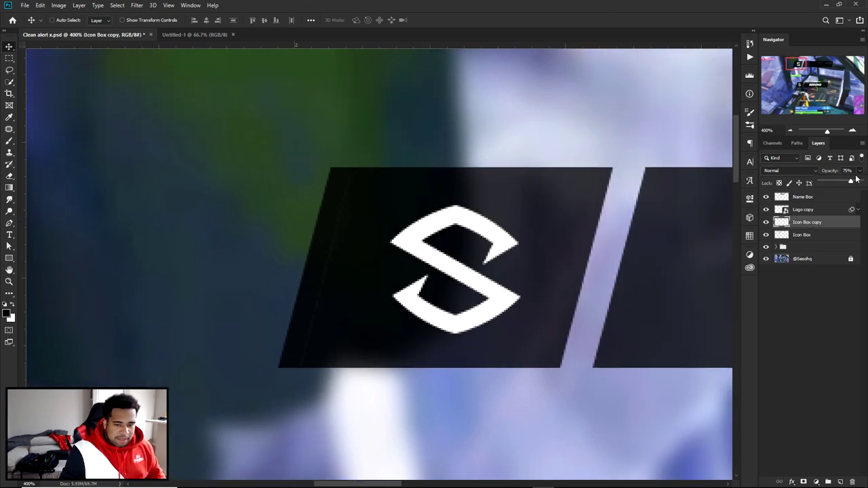
double_click(840, 222)
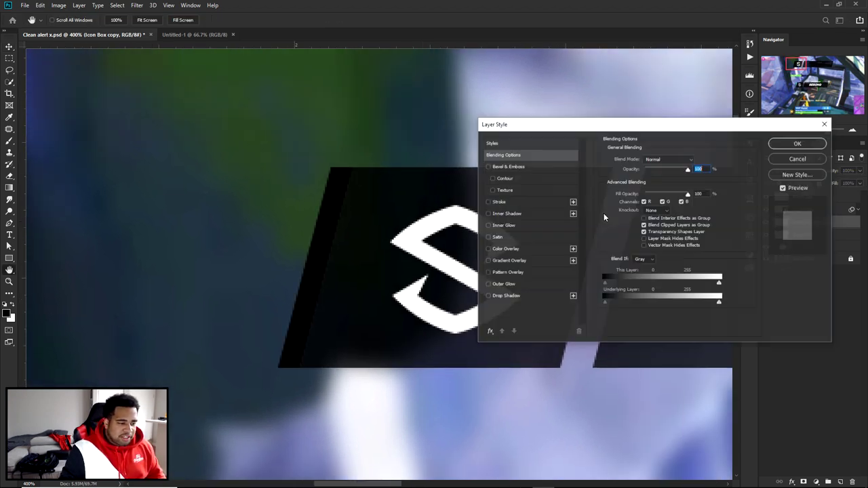
left_click(502, 249)
left_click(693, 163)
key("ctrl+v")
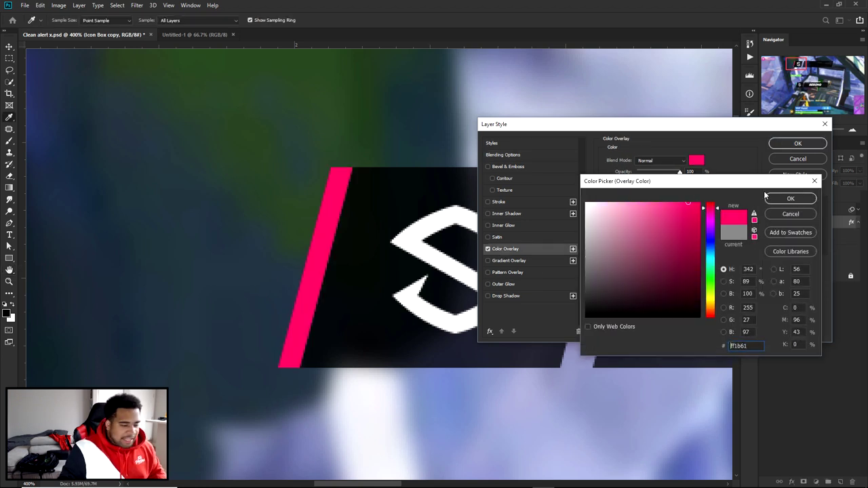
left_click(794, 213)
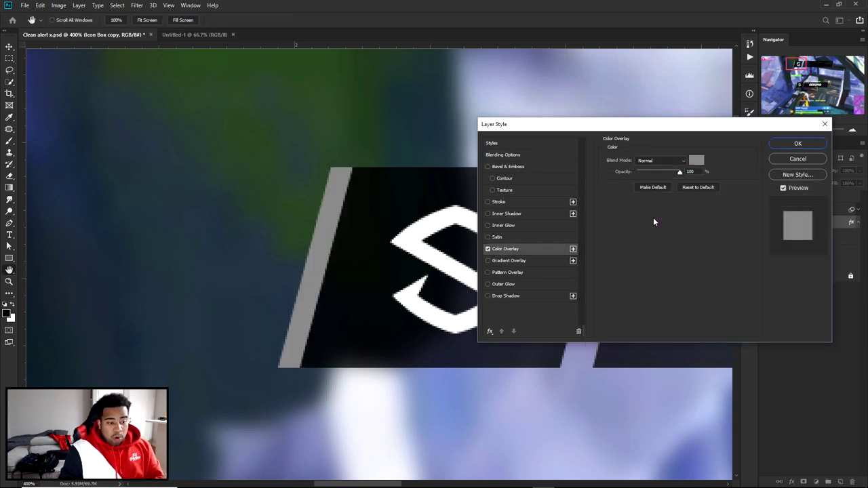
left_click(490, 249)
Step: Add a linear Gradient Overlay to the thin strip using a gold preset that runs from brown through light yellow to brown
left_click(489, 261)
left_click(505, 262)
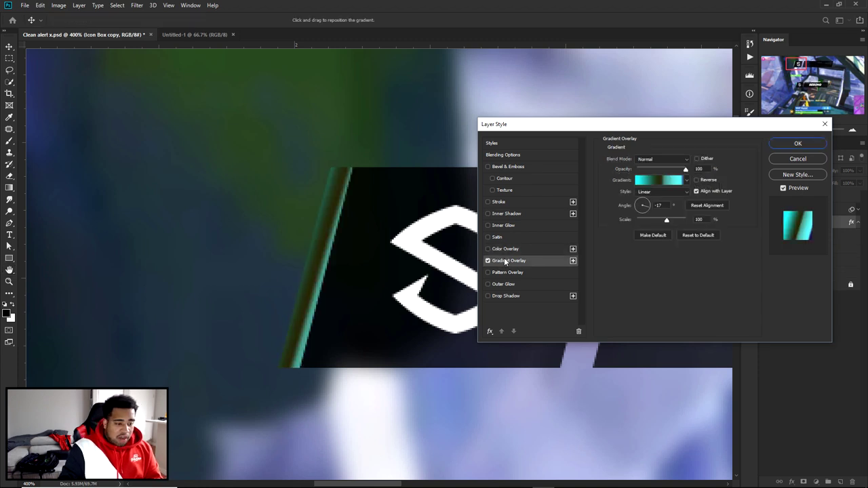
left_click(657, 179)
left_click(672, 191)
left_click(660, 191)
left_click(715, 203)
left_click(729, 203)
left_click(715, 204)
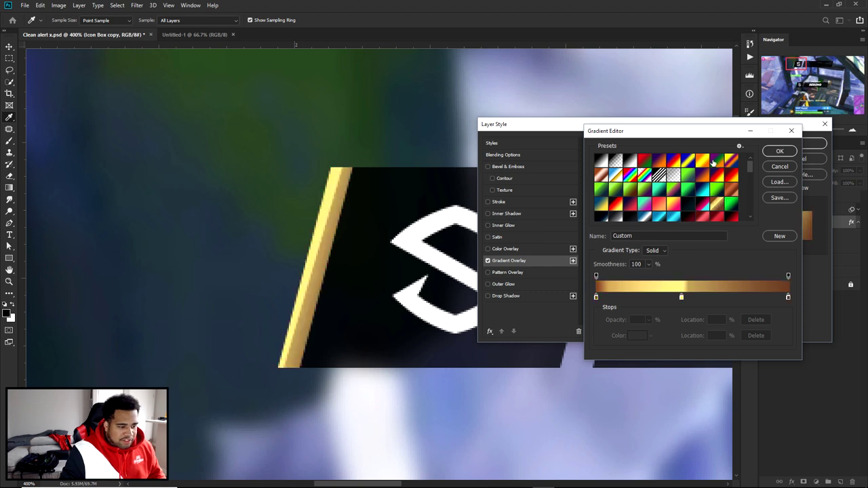
left_click(780, 151)
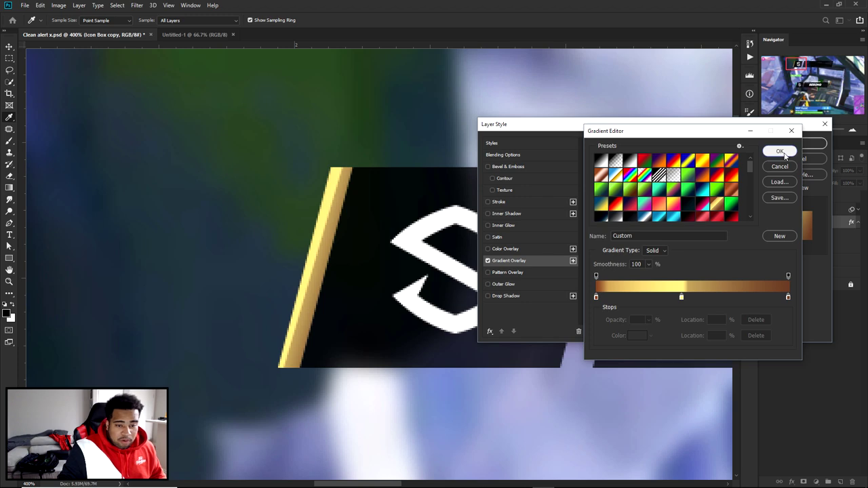
Step: Apply the gold Gradient Overlay to the thin slanted strip and compare it with the existing alert's accent
left_click(797, 143)
key("ctrl+minus")
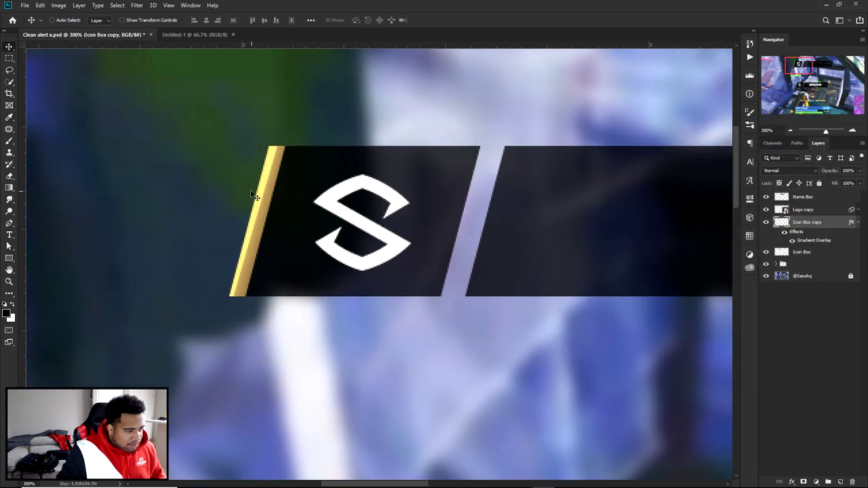
key("ctrl+minus")
key("ctrl+minus")
scroll(427, 251, "down", 1)
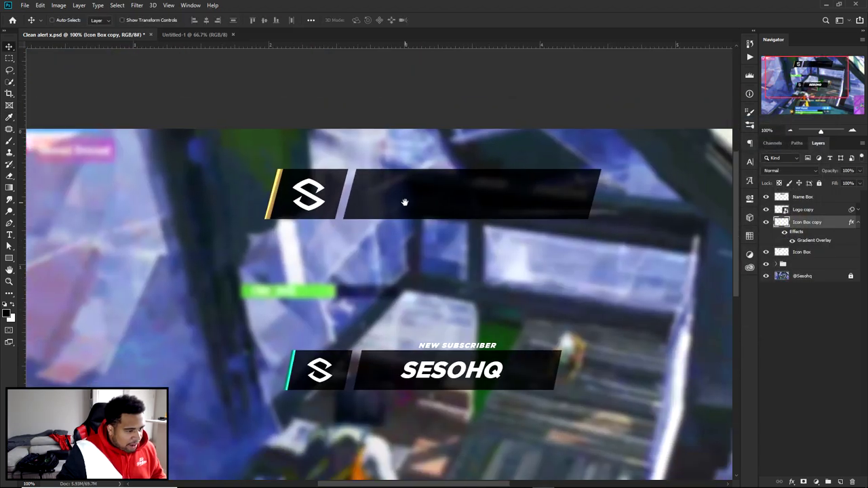
scroll(437, 177, "up", 2)
Step: Collapse the effects list of the Icon Box copy layer and rename the layer "Color thing"
left_click(807, 197)
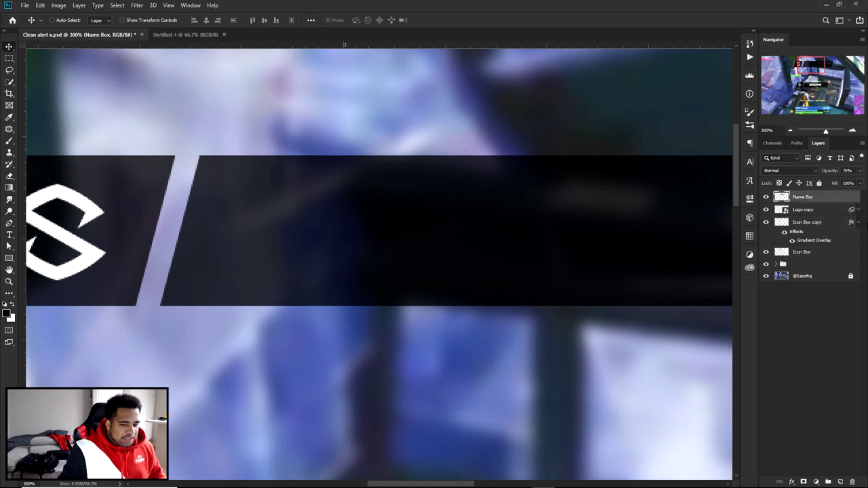
left_click(856, 224)
left_click(814, 223)
left_click_drag(432, 217, 618, 207)
double_click(809, 222)
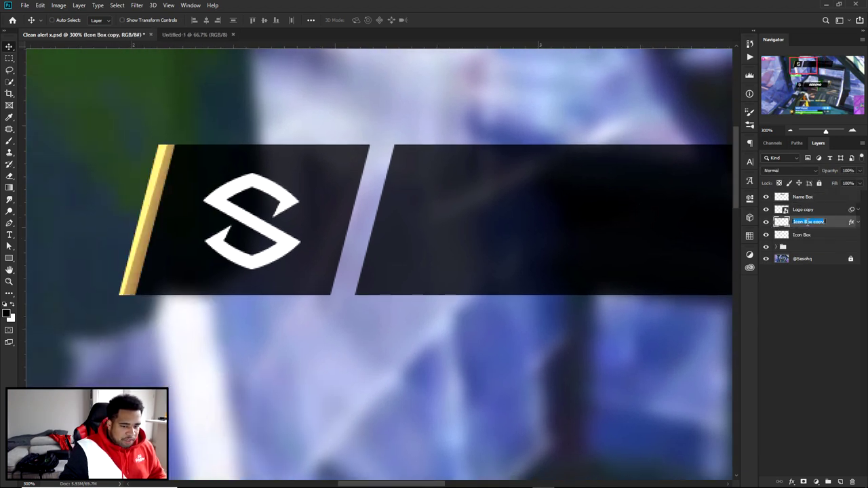
type("Color thing")
key("Return")
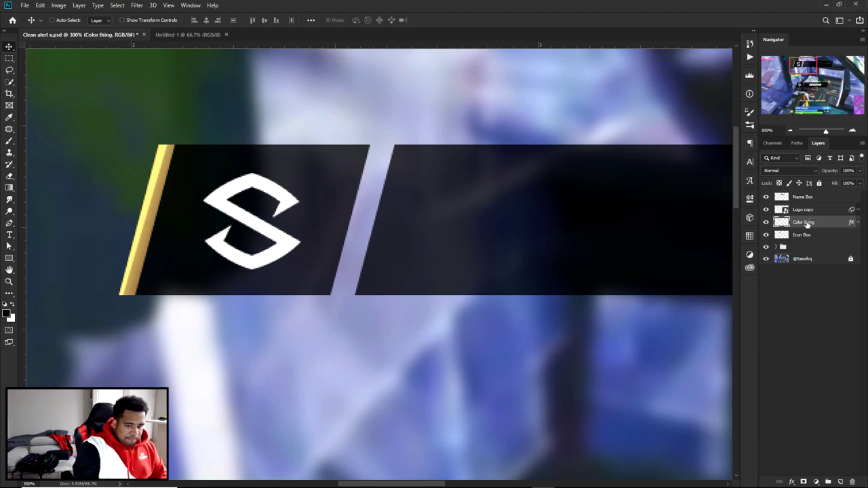
Step: Add the white text "NEW SUBSCRIBER" in Gotham Black just above the name box, on top of the Name Box layer
left_click(812, 200)
key("t")
left_click_drag(590, 200, 470, 184)
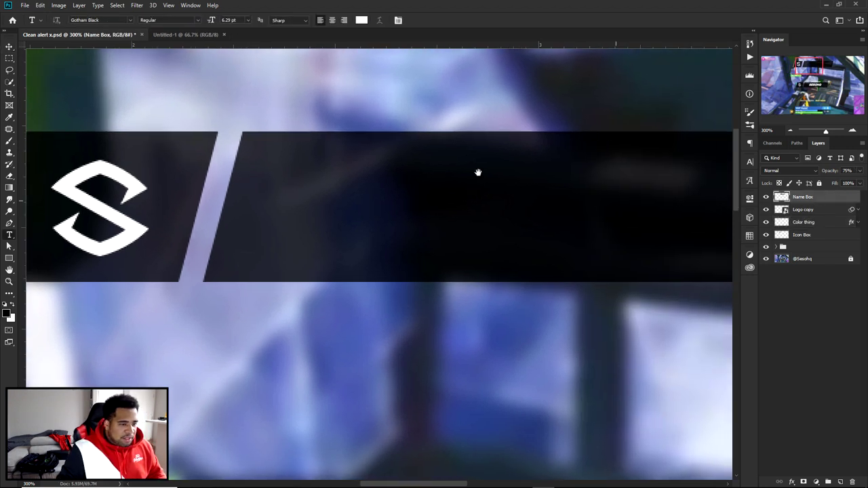
left_click(549, 122)
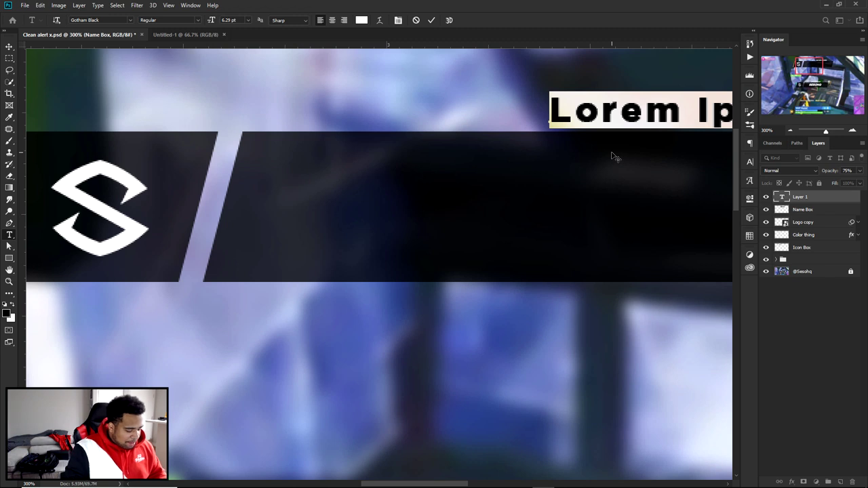
type("NEW SUB")
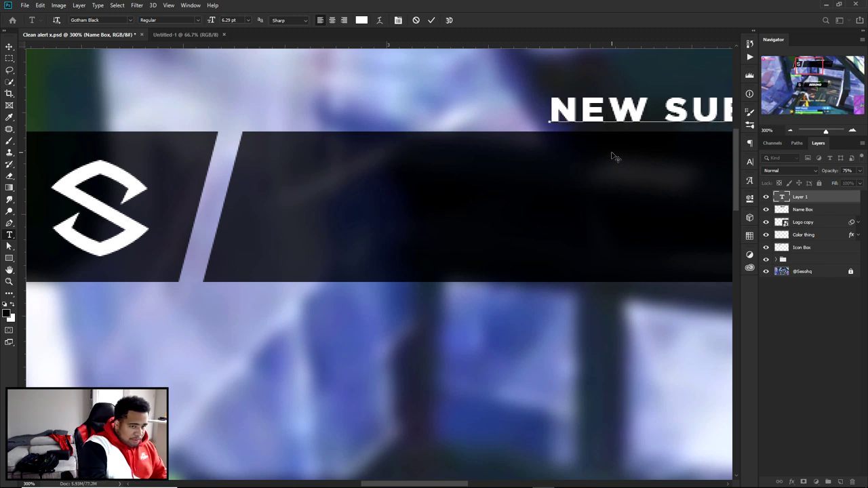
left_click(431, 20)
Step: Center the NEW SUBSCRIBER text above the name box and scale it down to about 4.85 pt
key("v")
key("ctrl+1")
left_click_drag(503, 204, 458, 197)
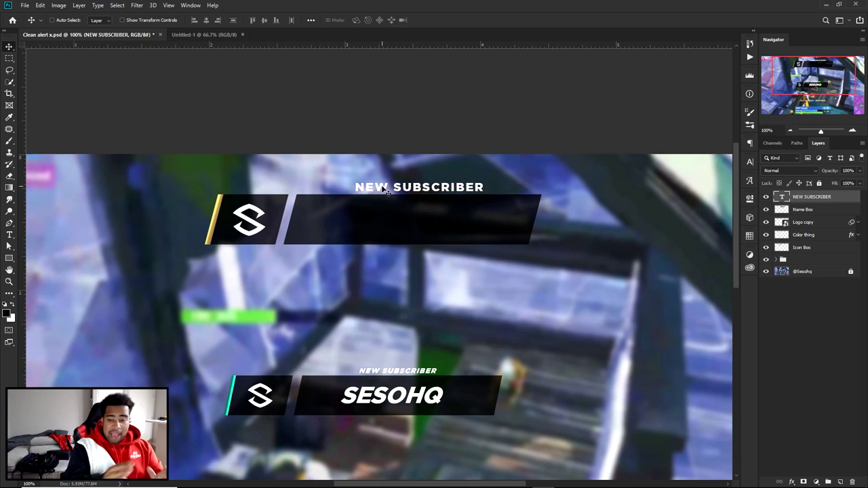
key("ctrl+t")
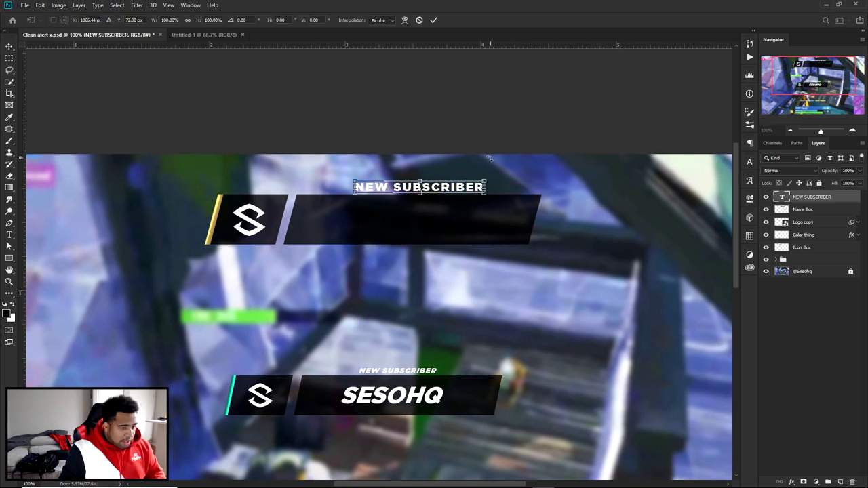
left_click_drag(486, 181, 427, 188)
key("Return")
Step: Set the tracking of the NEW SUBSCRIBER text to 600 and center it above the name box again
left_click(191, 4)
left_click(209, 111)
left_click(711, 195)
type("0")
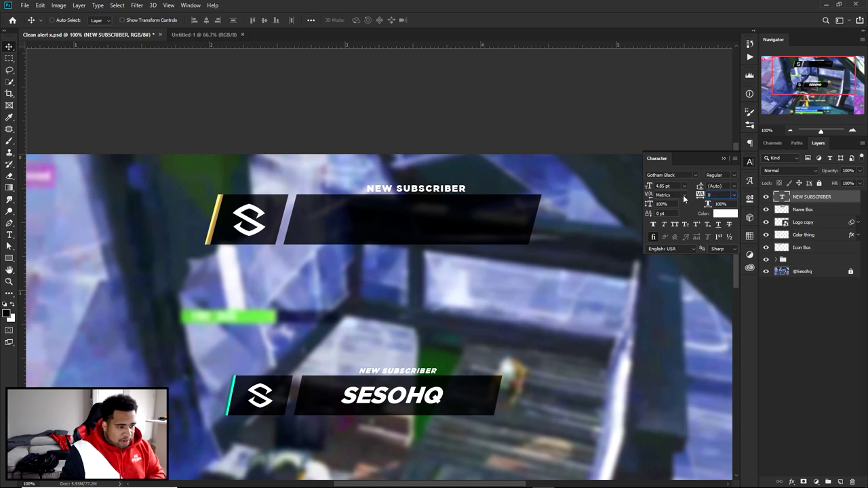
key("Return")
left_click(724, 196)
type("600")
key("Return")
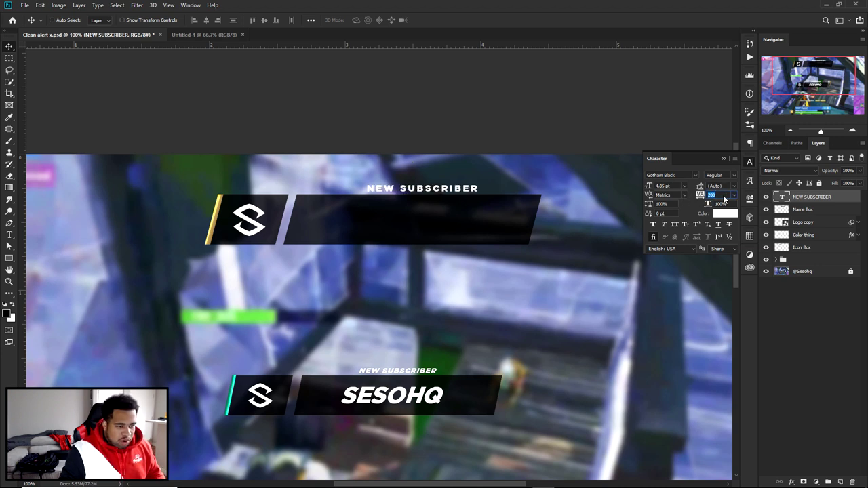
left_click_drag(533, 196, 480, 198)
key("ctrl+z")
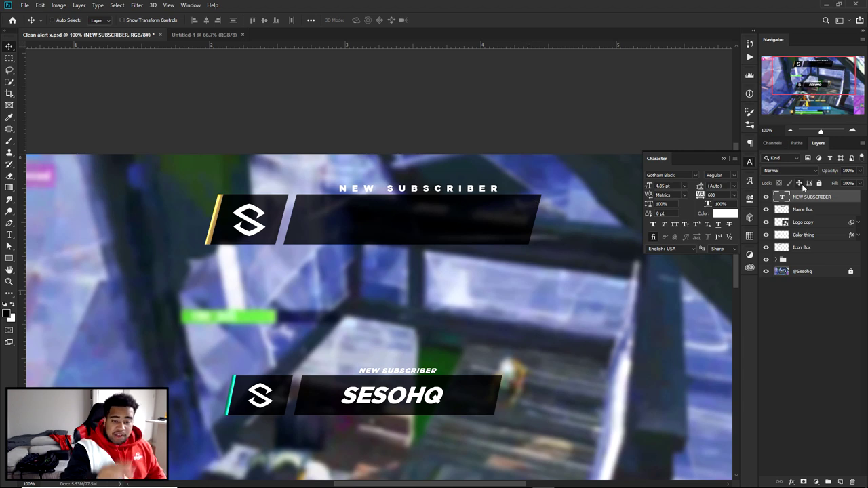
Step: Hide the existing alert group and the background image, and move all layers of the new alert to the middle of the canvas
left_click(766, 260)
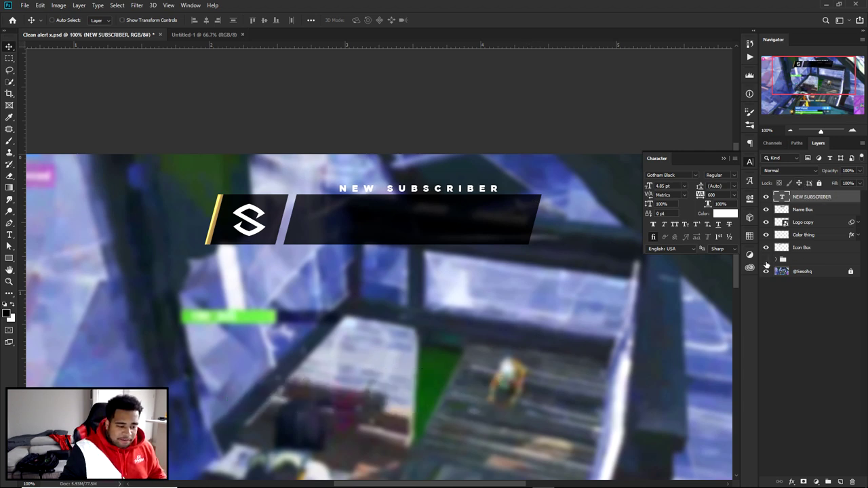
left_click(766, 272)
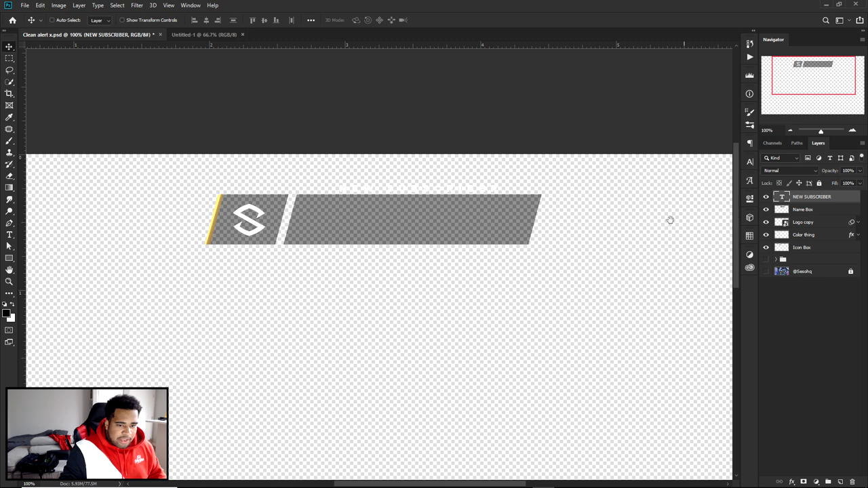
key("ctrl+minus")
key("ctrl+alt+a")
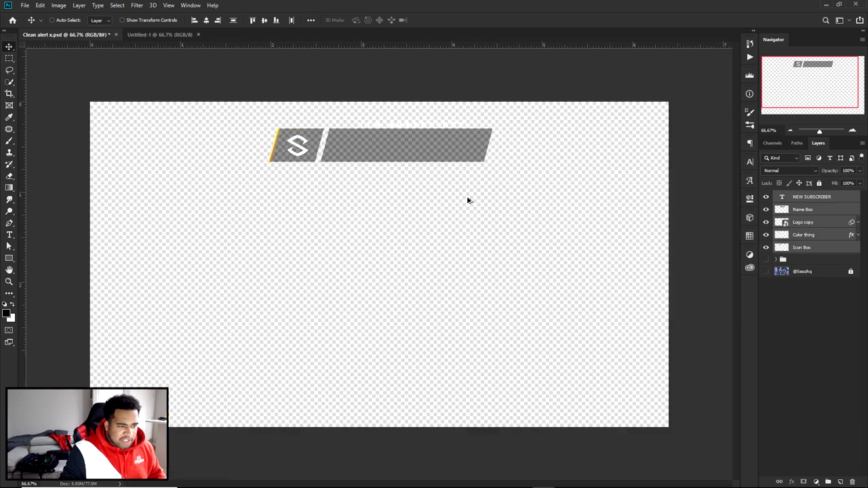
left_click_drag(442, 149, 427, 256)
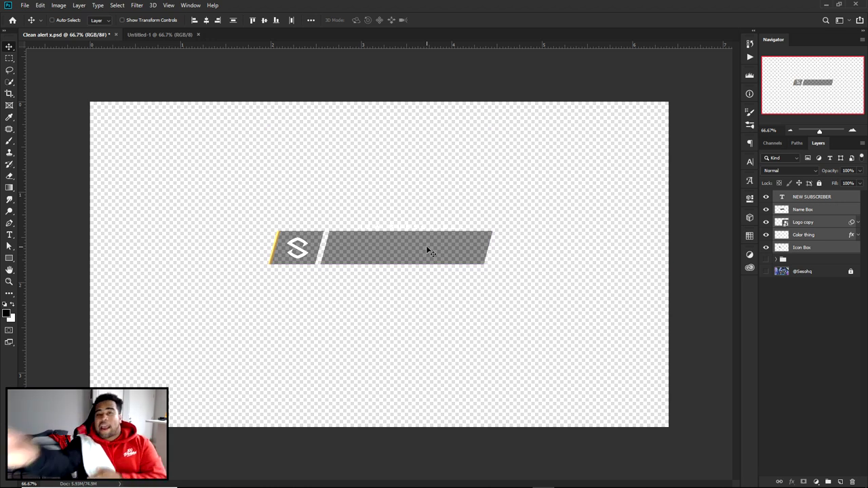
left_click(766, 272)
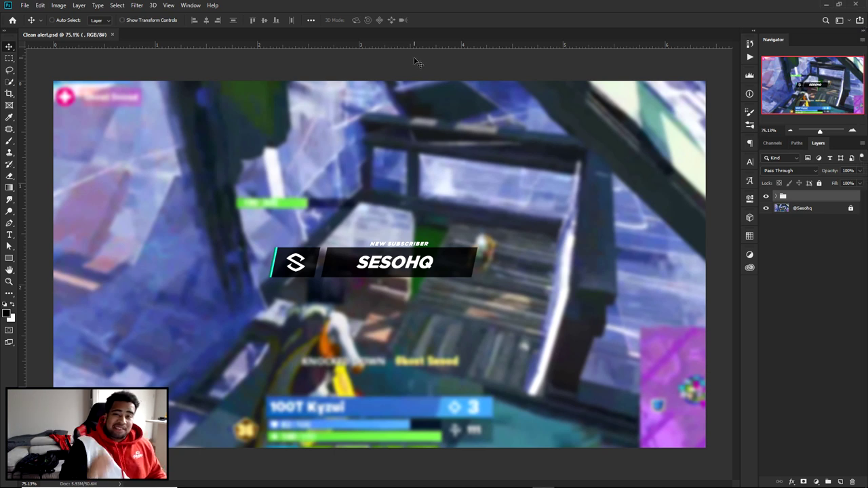
Step: Crop Clean alert.psd tightly around the finished subscriber alert, leaving a small margin on all sides
key("c")
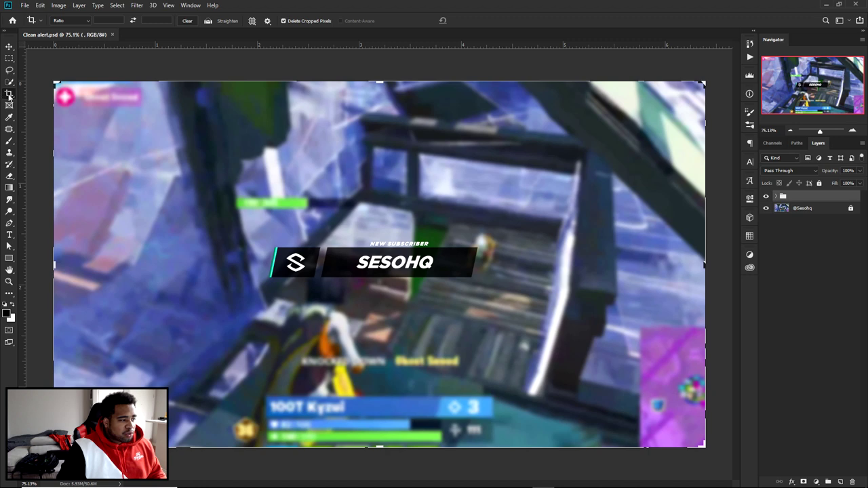
left_click_drag(379, 80, 380, 154)
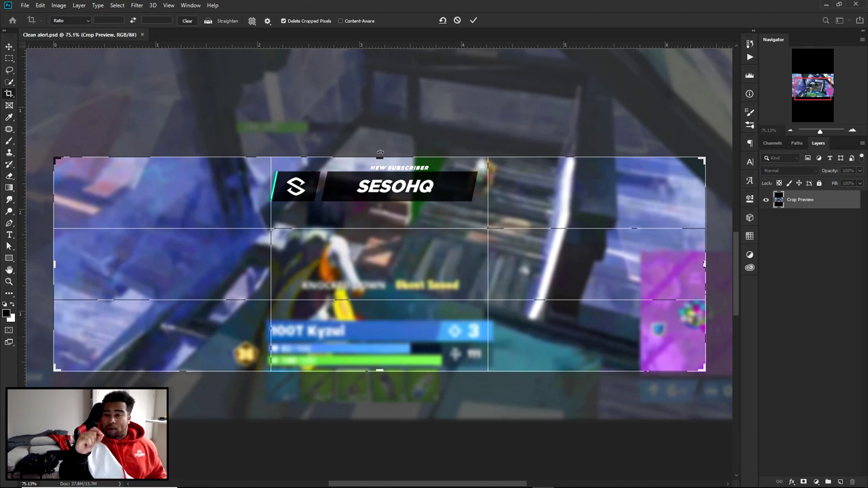
left_click_drag(381, 370, 381, 292)
left_click_drag(705, 264, 598, 264)
left_click_drag(160, 263, 268, 264)
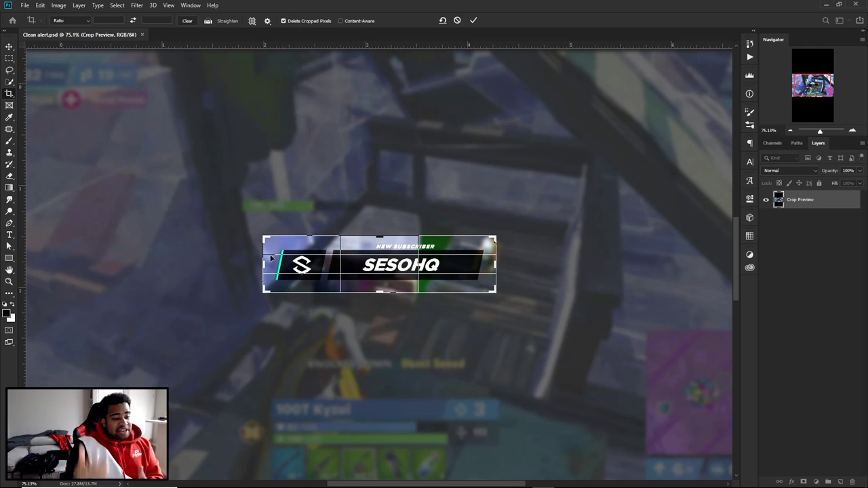
left_click(473, 20)
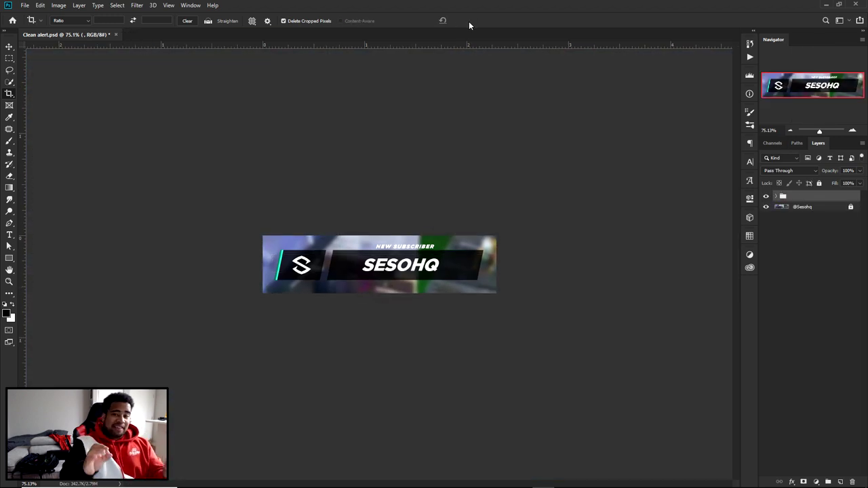
Step: Save the cropped document to the Desktop as a Photoshop file named "Clean alert tutorial 2", keeping its layers
left_click(27, 5)
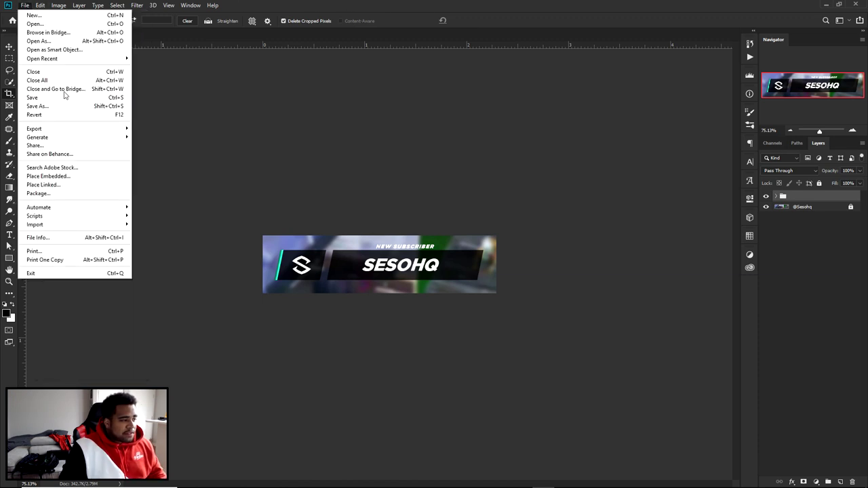
left_click(54, 106)
left_click(299, 171)
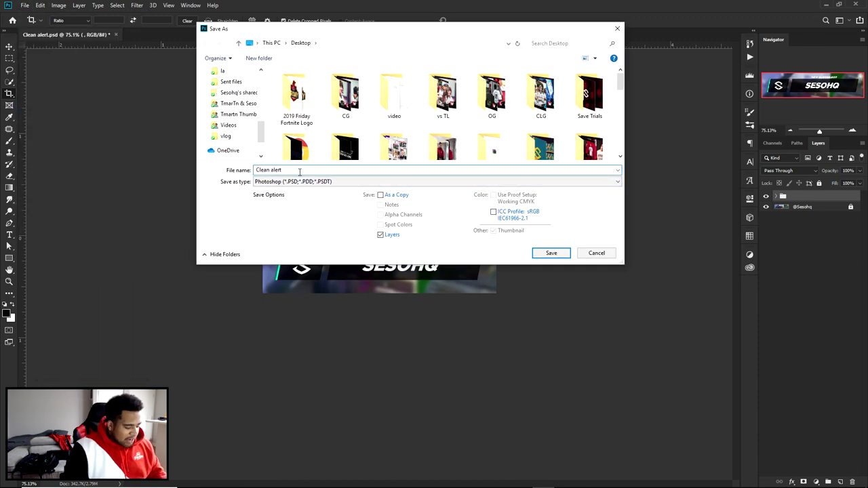
type("tutorial 2")
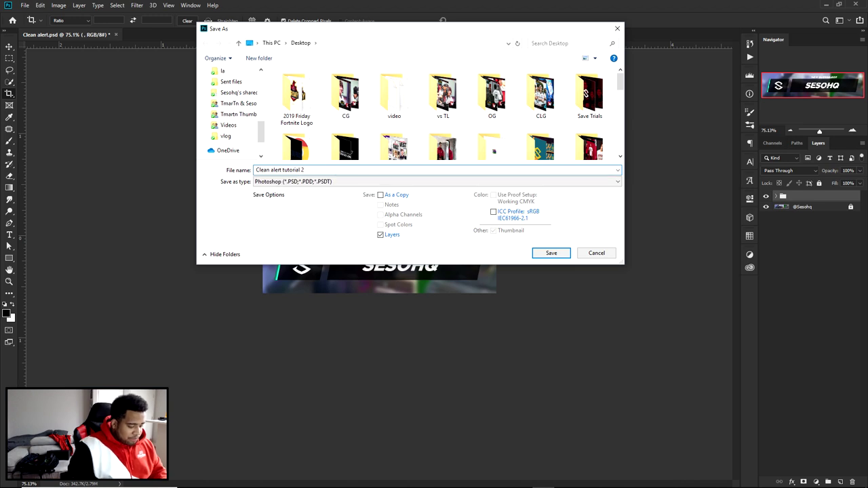
key("Return")
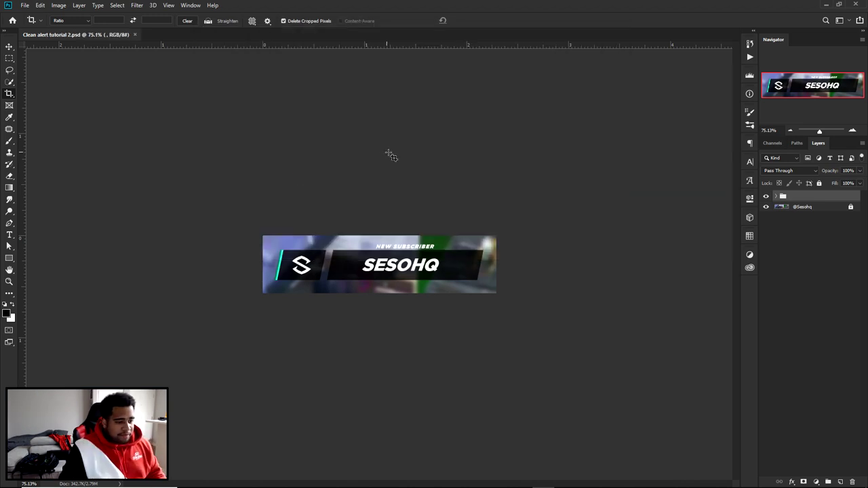
Step: Switch to After Effects and import Clean alert tutorial 2.psd as Composition - Retain Layer Sizes with Editable Layer Styles
left_click(565, 479)
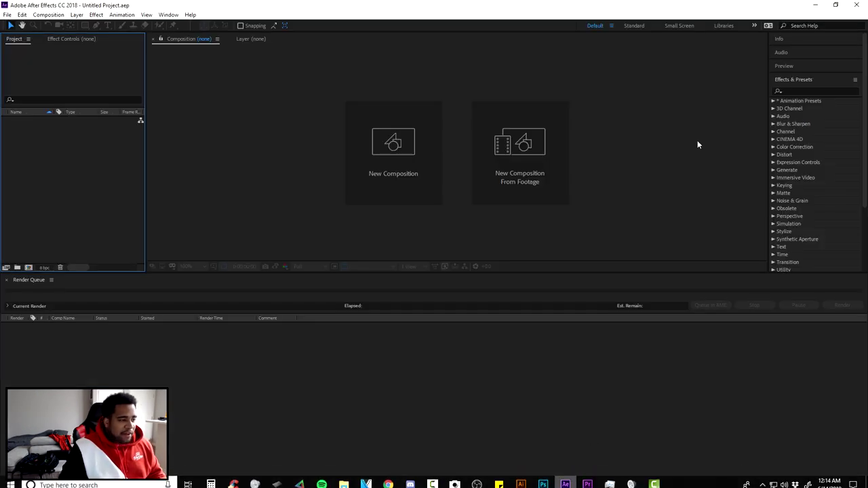
left_click(7, 15)
mouse_move(43, 140)
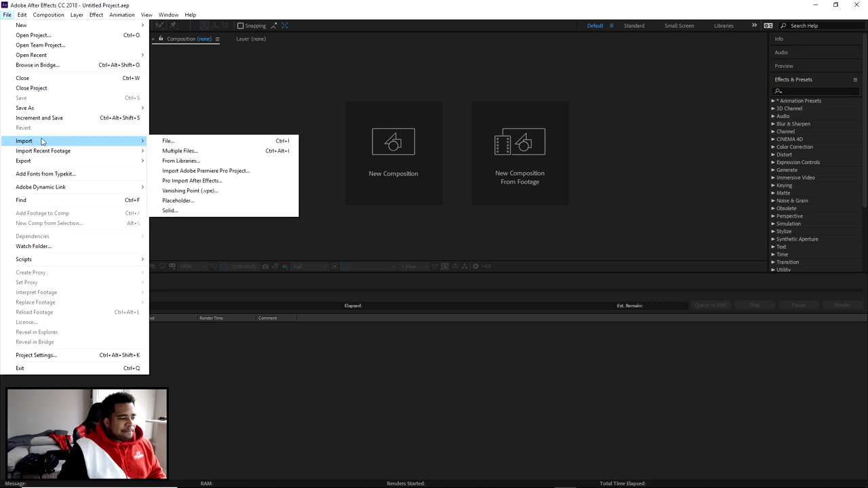
left_click(250, 140)
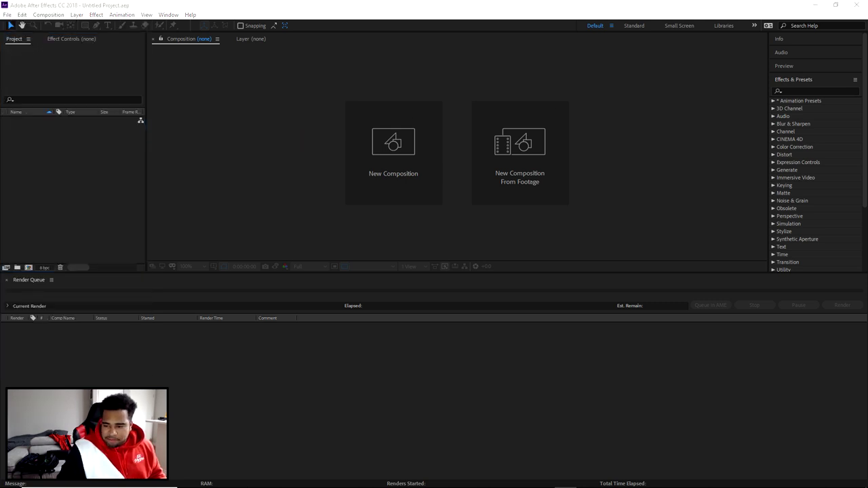
key("Escape")
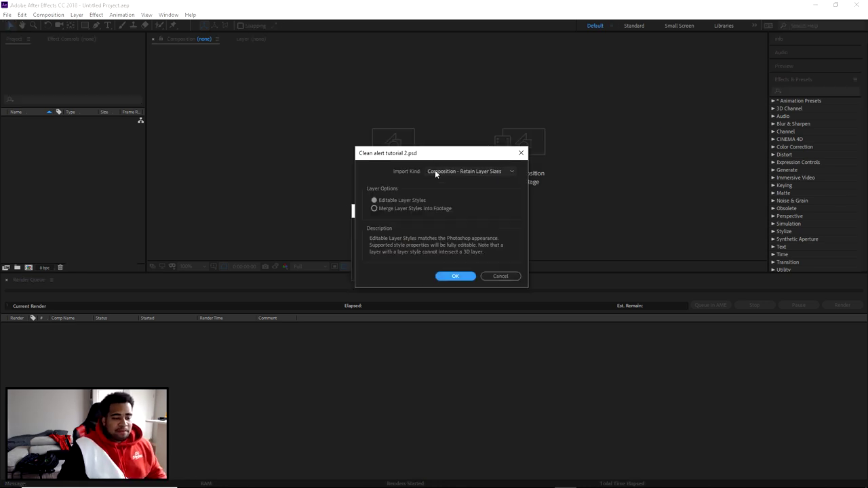
left_click(436, 172)
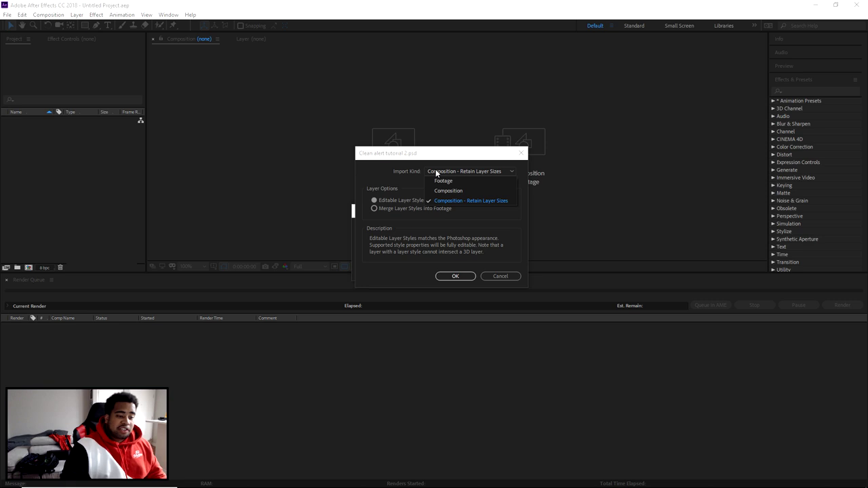
left_click(394, 202)
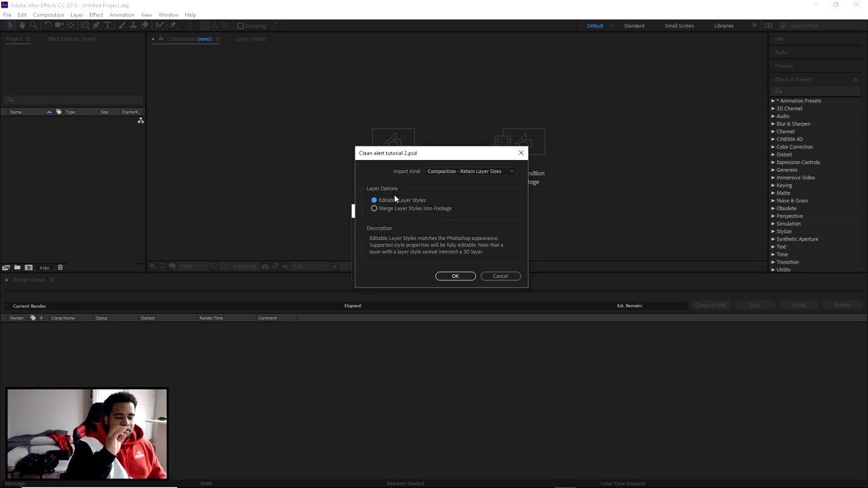
left_click(463, 277)
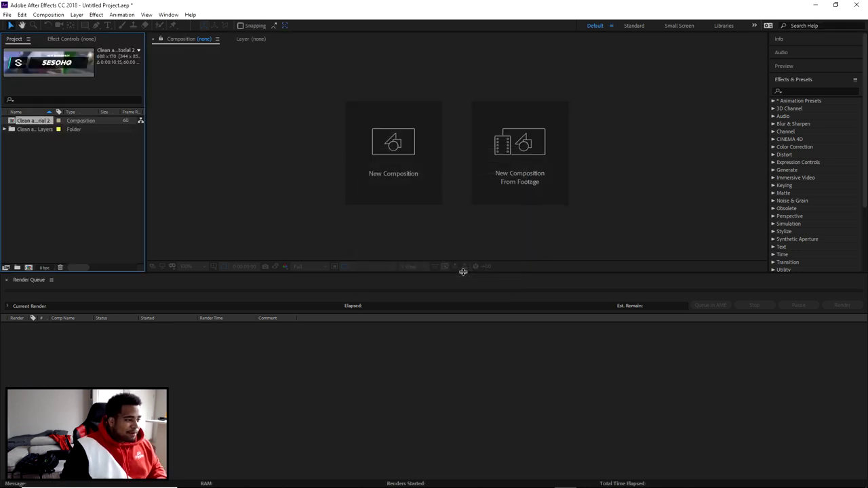
Step: Open the imported Clean alert tutorial 2 composition and preview it in the timeline
double_click(35, 121)
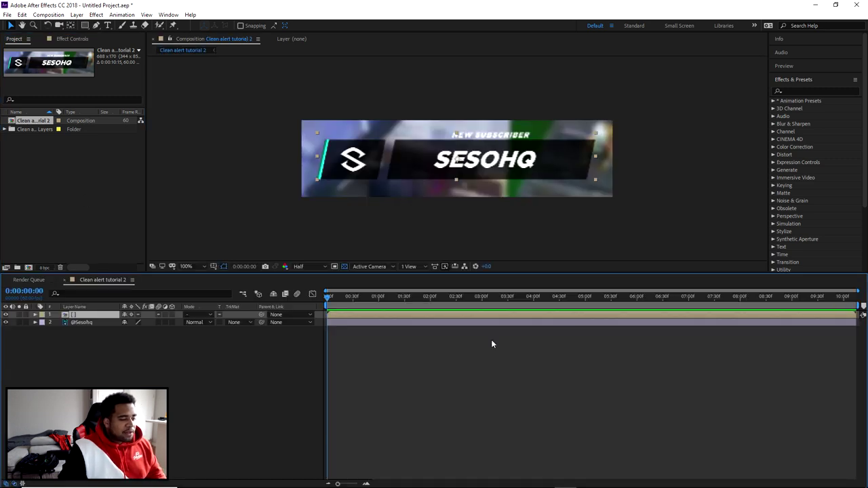
key("space")
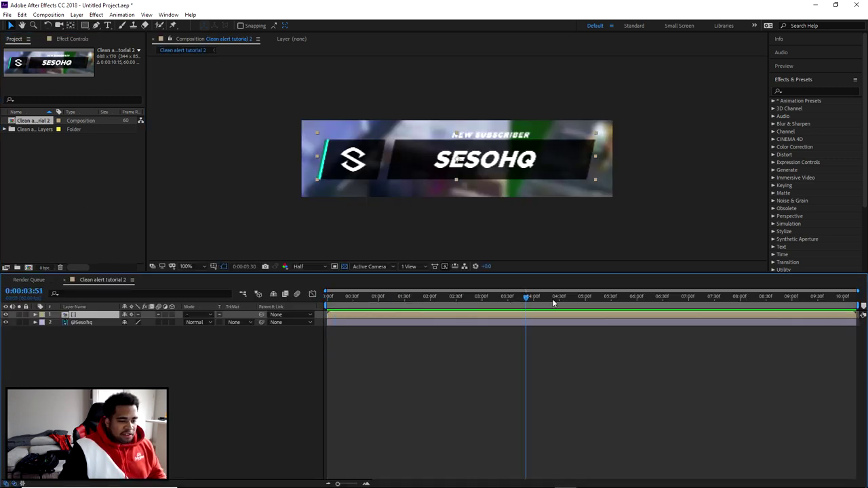
Step: Switch to Photoshop to check the layered source document, and return to After Effects
key("space")
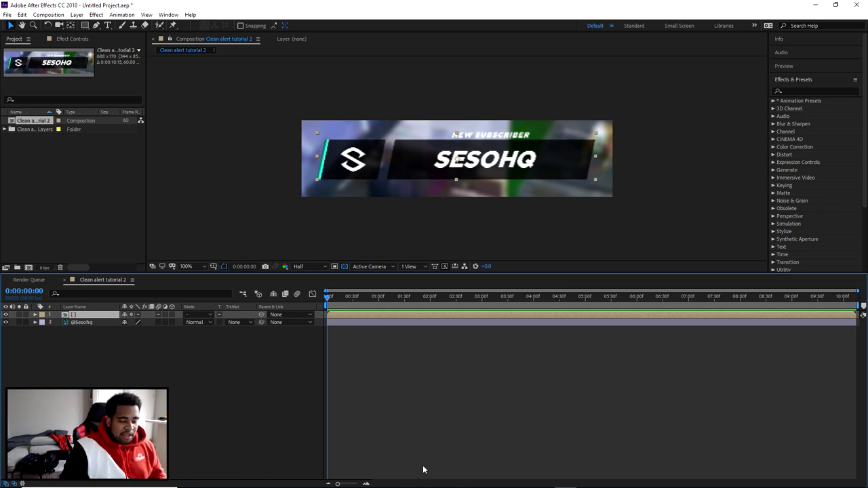
left_click(543, 479)
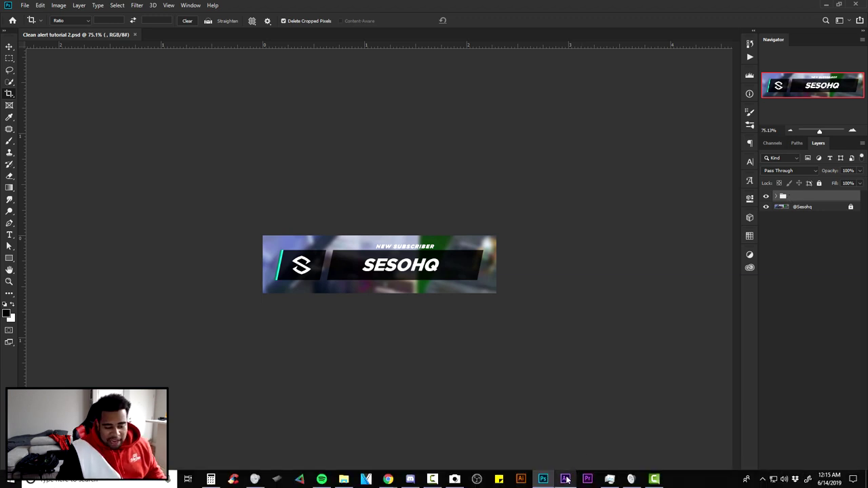
mouse_move(565, 479)
left_click(564, 448)
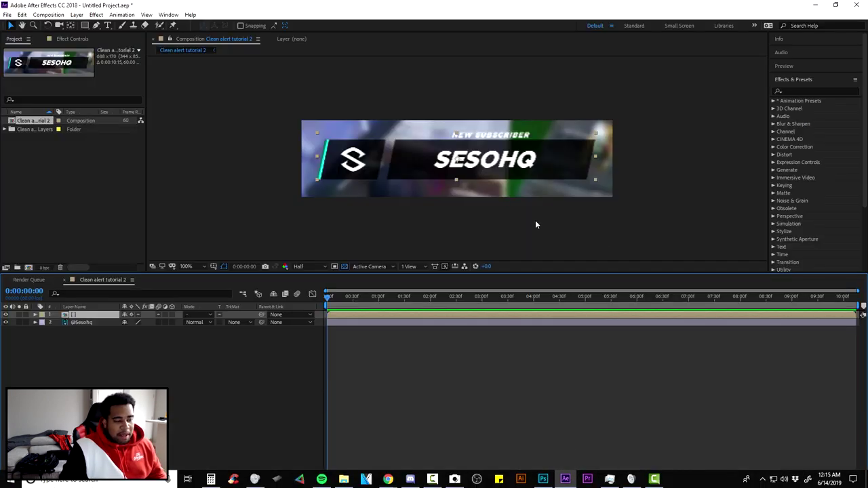
Step: Open the precomposed alert group in its own timeline and delete the SESOHQ text layer
double_click(78, 317)
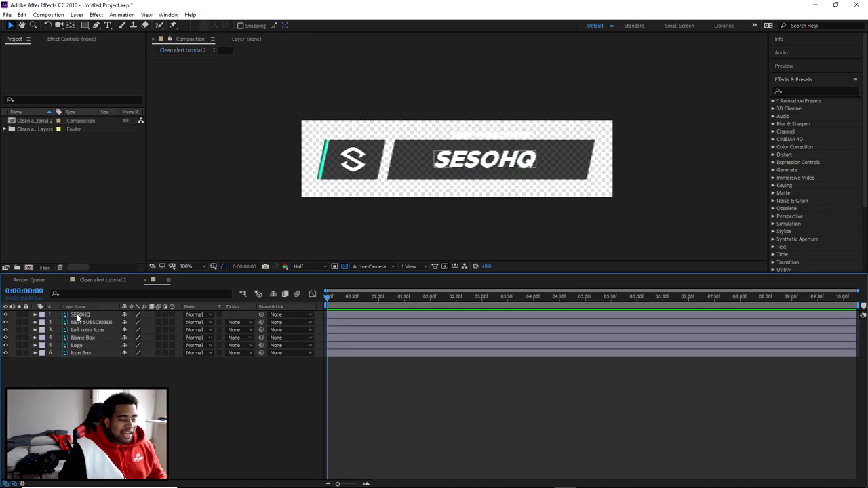
left_click(79, 316)
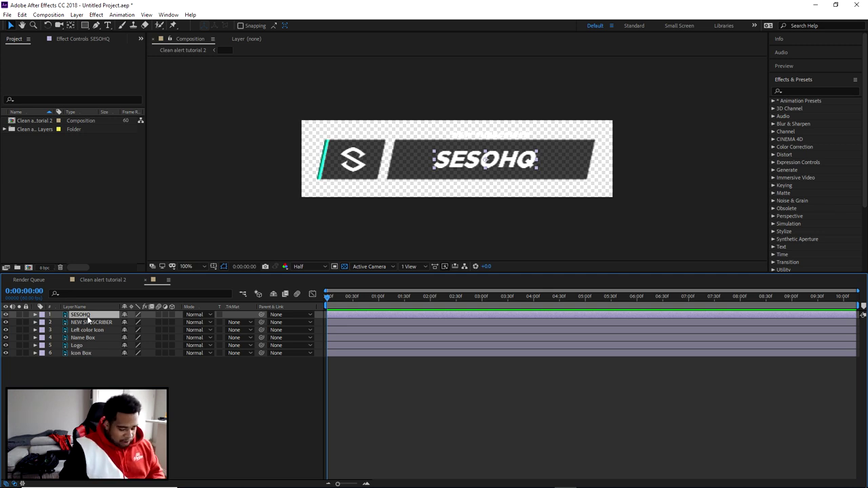
key("Delete")
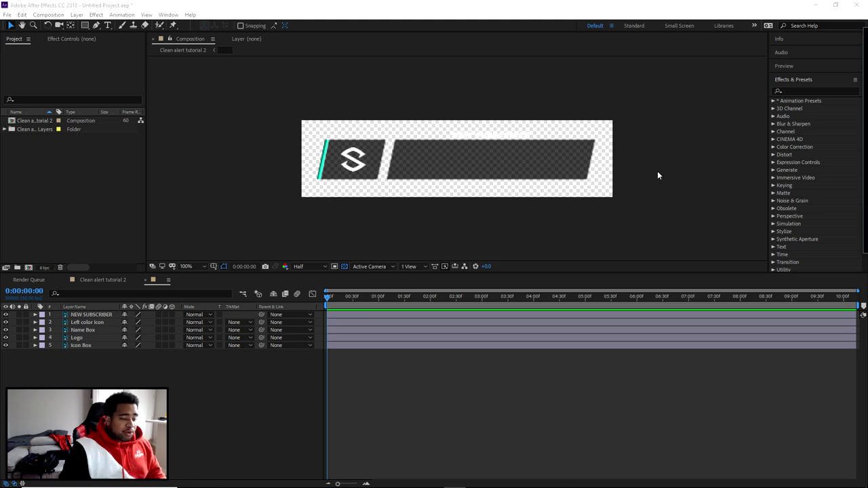
Step: Open the alert group's composition settings and review its duration and frame rate
right_click(447, 361)
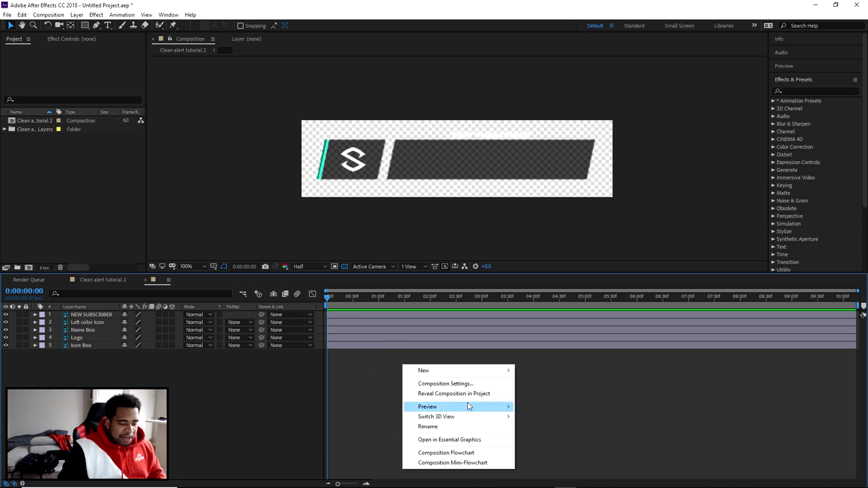
left_click(447, 378)
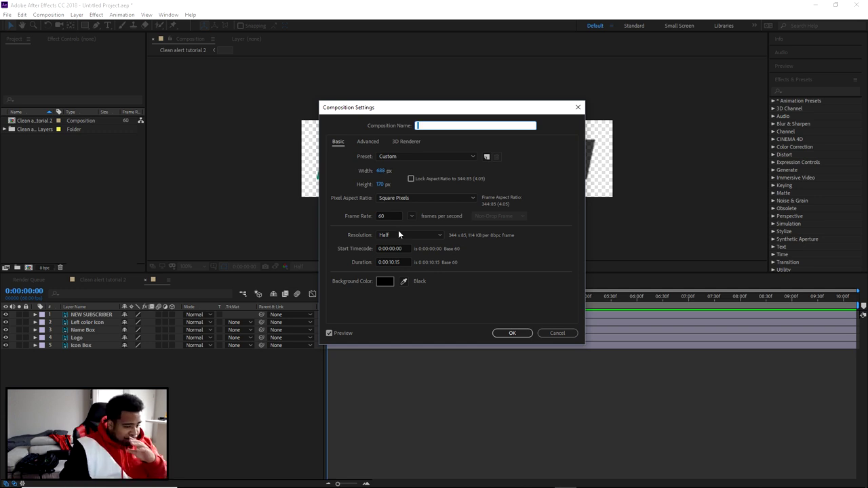
left_click(392, 263)
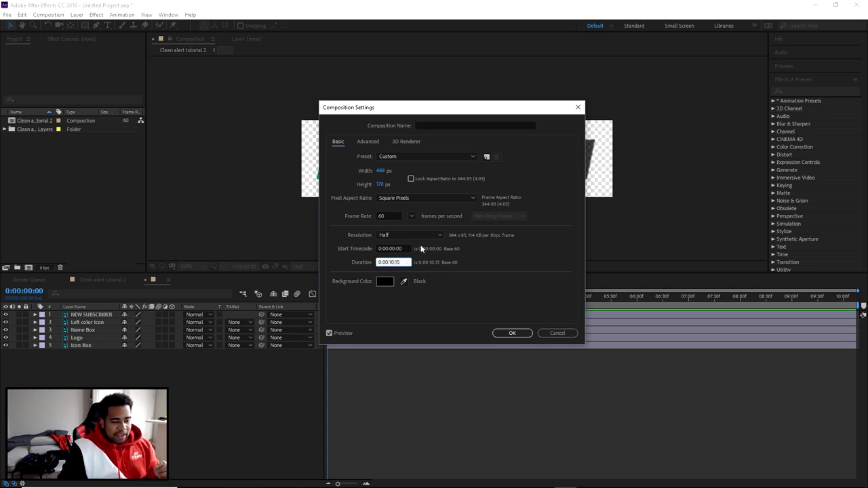
left_click(393, 216)
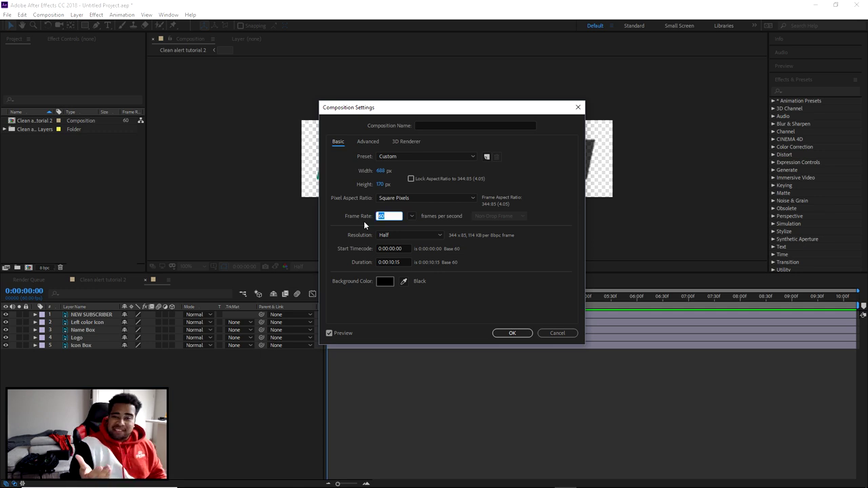
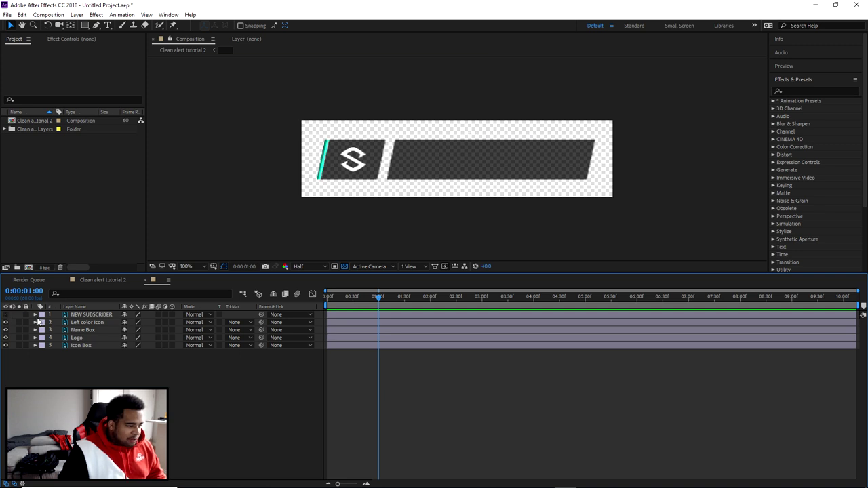
Step: Hide the Name Box and Logo layers, keeping Left color Icon and Icon Box visible
left_click(6, 323)
left_click(6, 323)
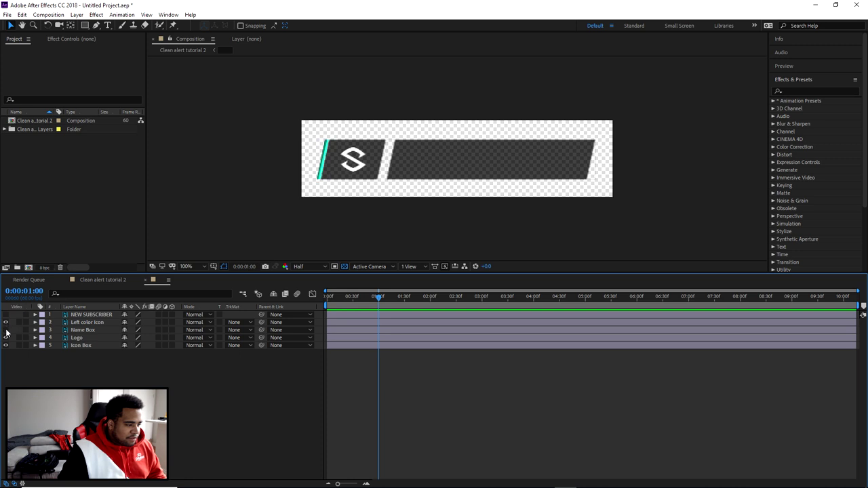
left_click(6, 330)
left_click(6, 338)
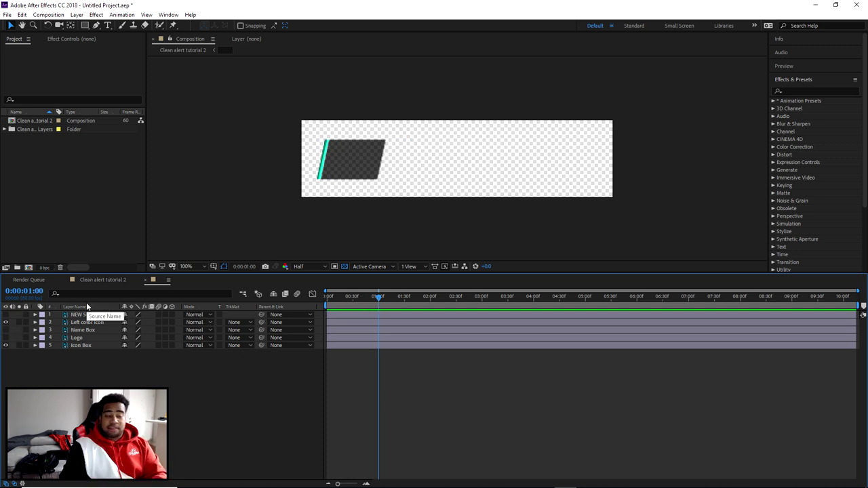
Step: Reveal the Icon Box layer's transform properties and set a Position keyframe at 0:00:01:00
left_click(74, 345)
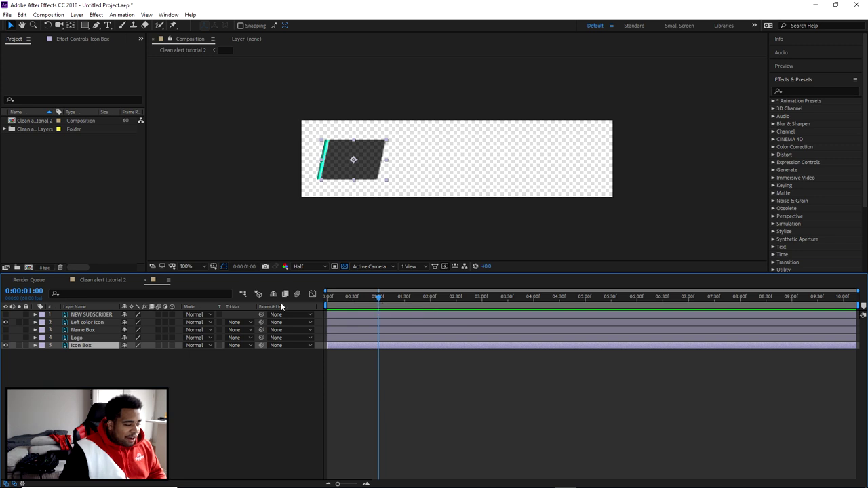
key("p")
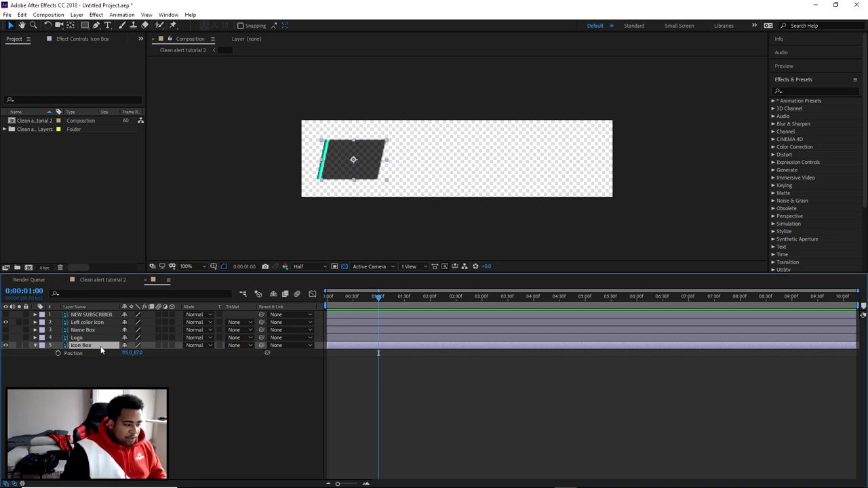
left_click(36, 345)
left_click(36, 345)
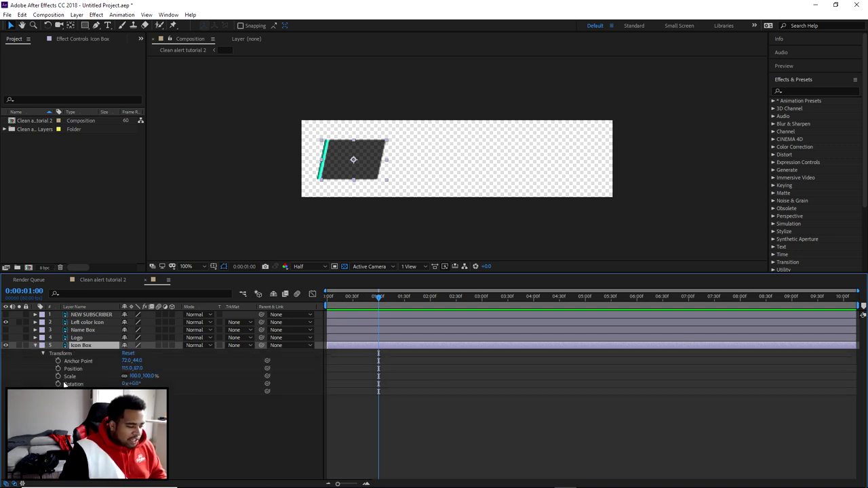
left_click(57, 368)
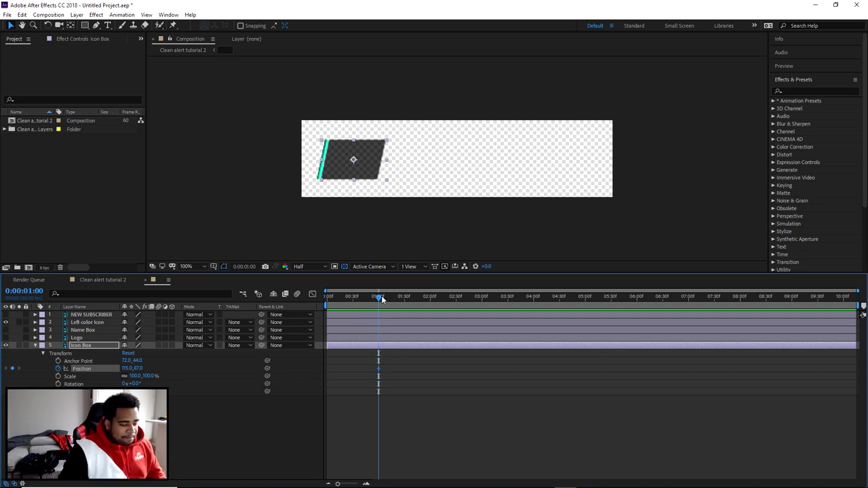
Step: Move the Icon Box to the canvas centre (345, 87) at 0:00:00:35 and add a matching Position keyframe at 0:00:00:34
left_click_drag(338, 484, 353, 484)
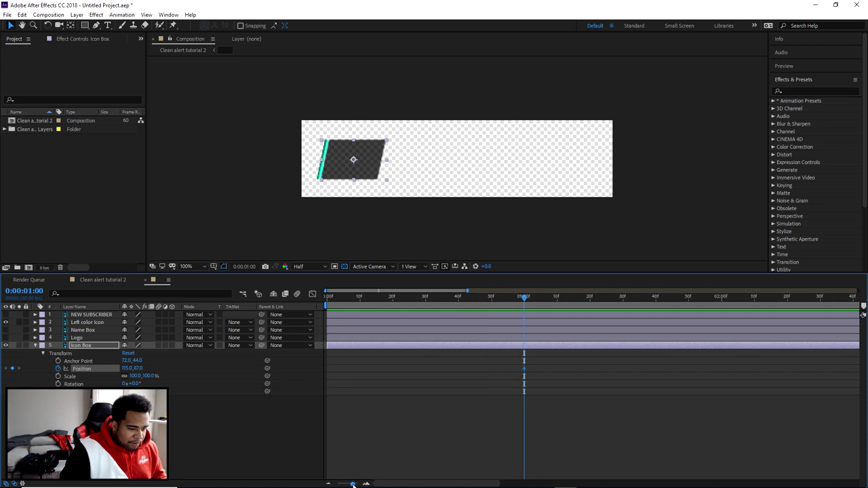
left_click_drag(520, 297, 440, 297)
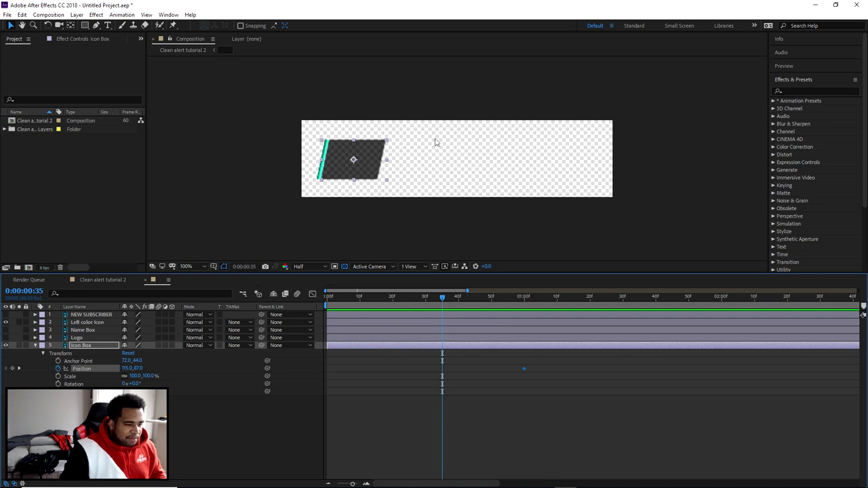
left_click_drag(363, 163, 467, 165)
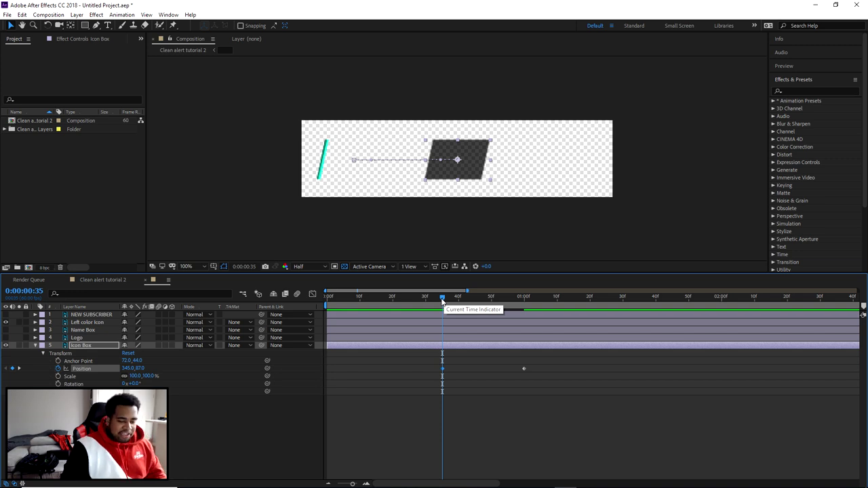
left_click_drag(442, 302, 439, 300)
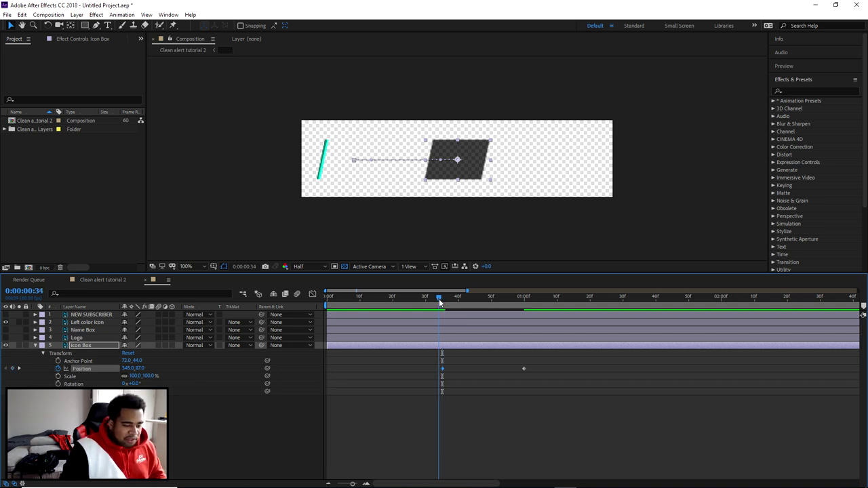
left_click(12, 369)
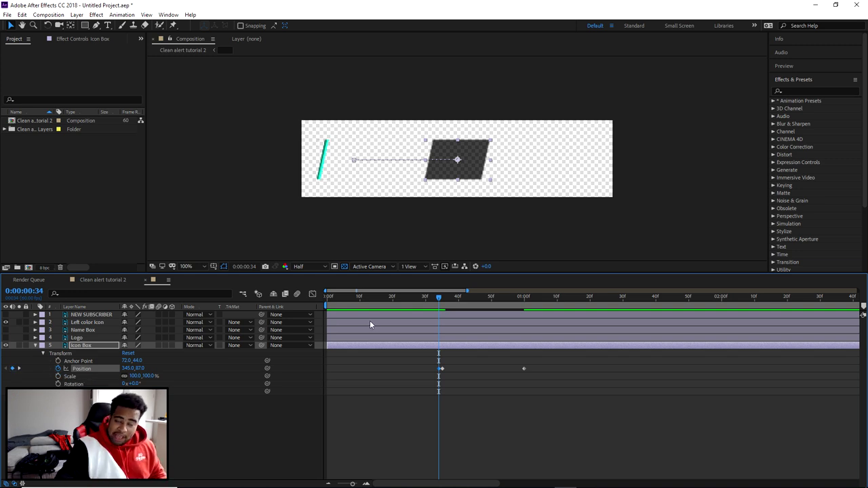
Step: Try starting the Icon Box below the canvas at 345, 274 on the first frame, and preview its path without the 0:00:00:34 keyframe
left_click_drag(442, 298, 328, 298)
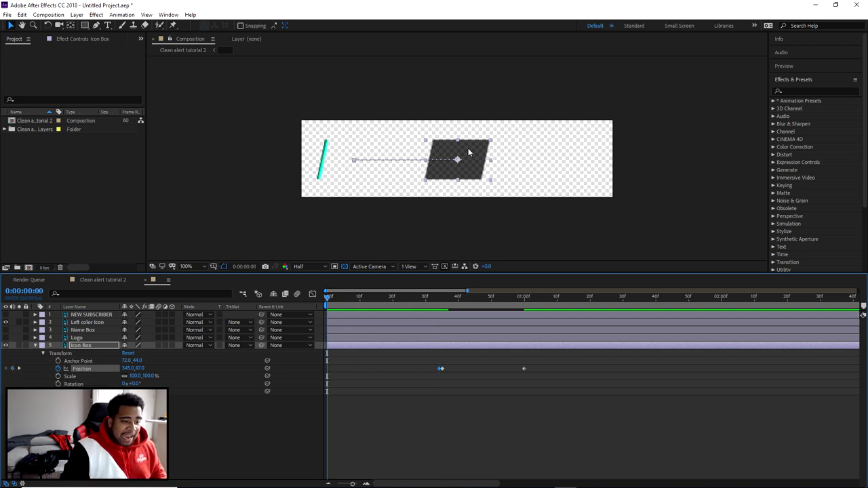
left_click_drag(473, 168, 468, 236)
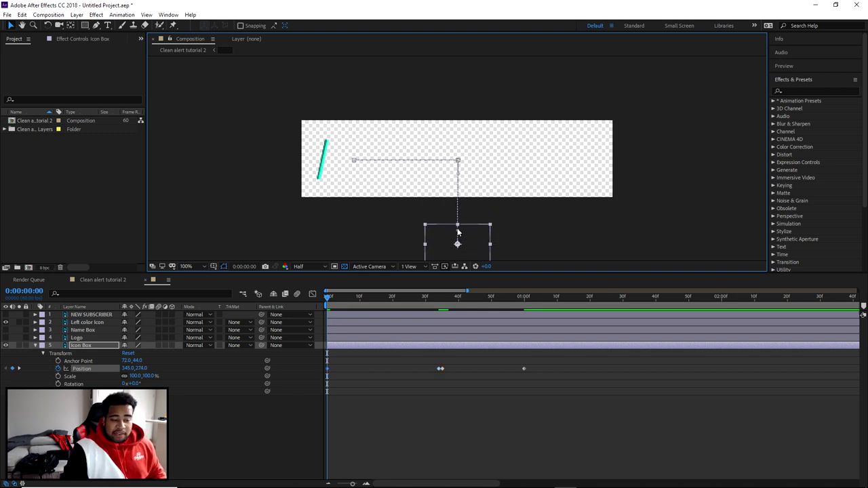
left_click(441, 369, "ctrl")
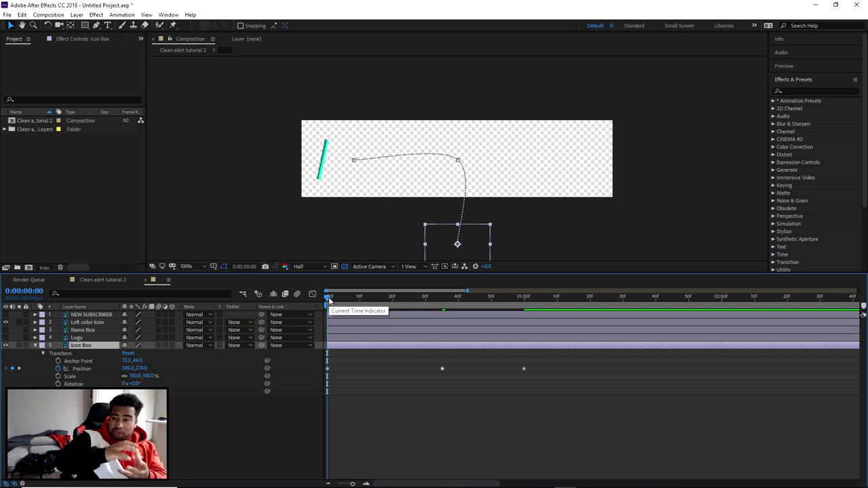
left_click_drag(329, 301, 465, 305)
key("space")
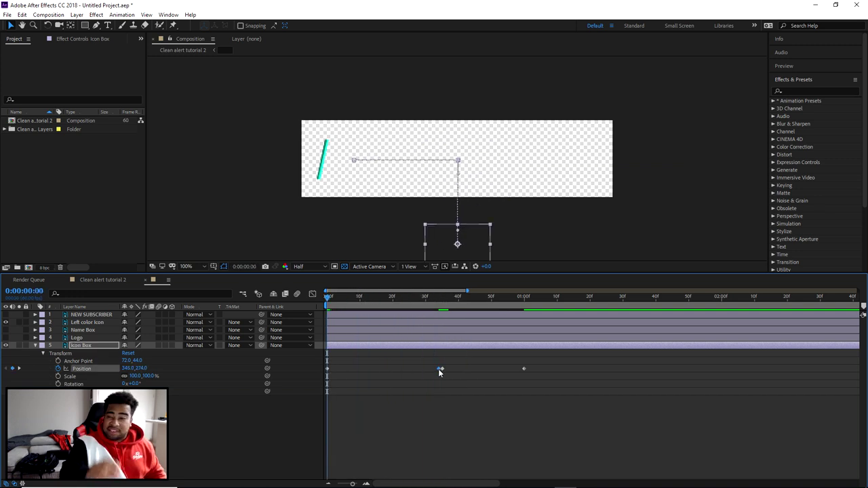
Step: Scrub from the first frame through 0:00:00:34 to 0:00:00:52 to examine the Icon Box's movement
mouse_move(439, 372)
left_click_drag(329, 299, 439, 314)
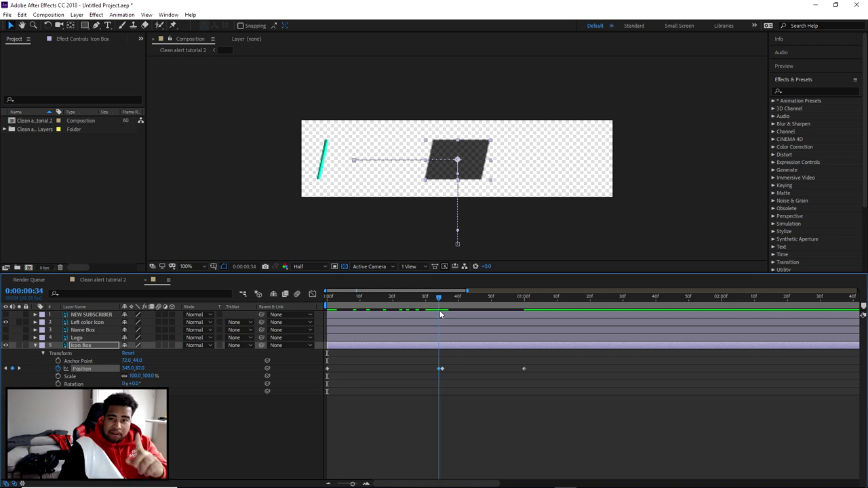
left_click_drag(439, 312, 493, 313)
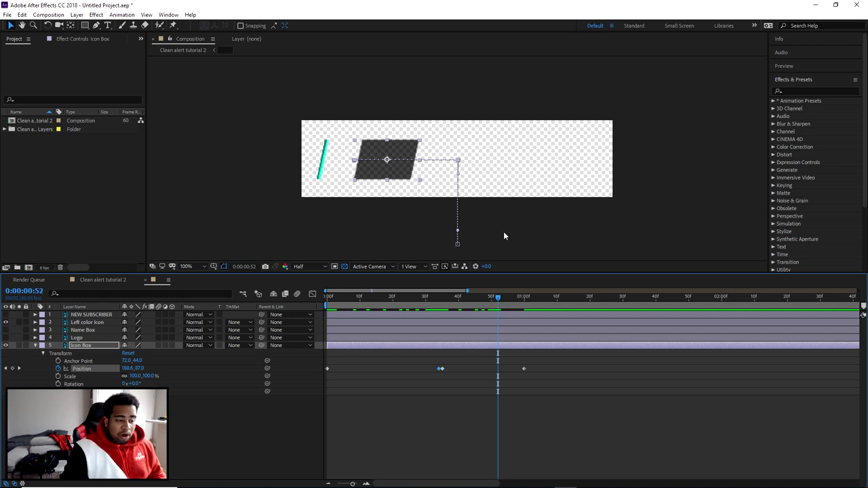
Step: Keyframe the Icon Box just below the canvas at position 345, 234 on the first frame
key("Home")
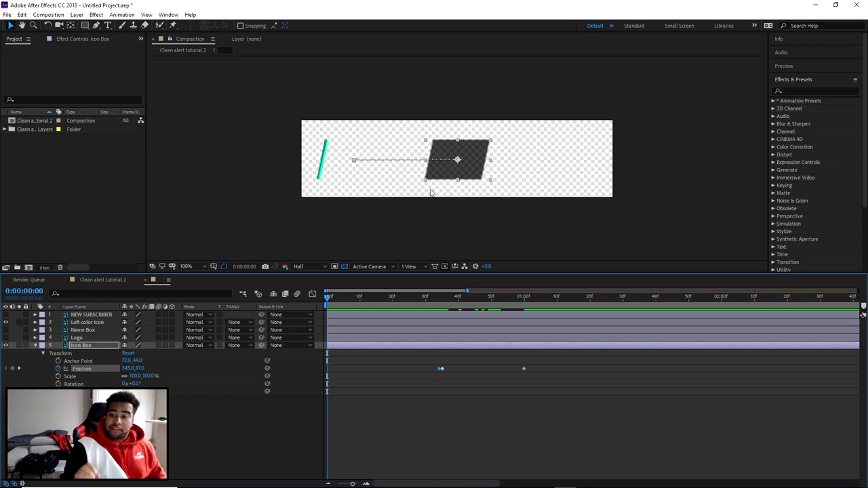
key("alt+shift+p")
left_click_drag(472, 147, 481, 215)
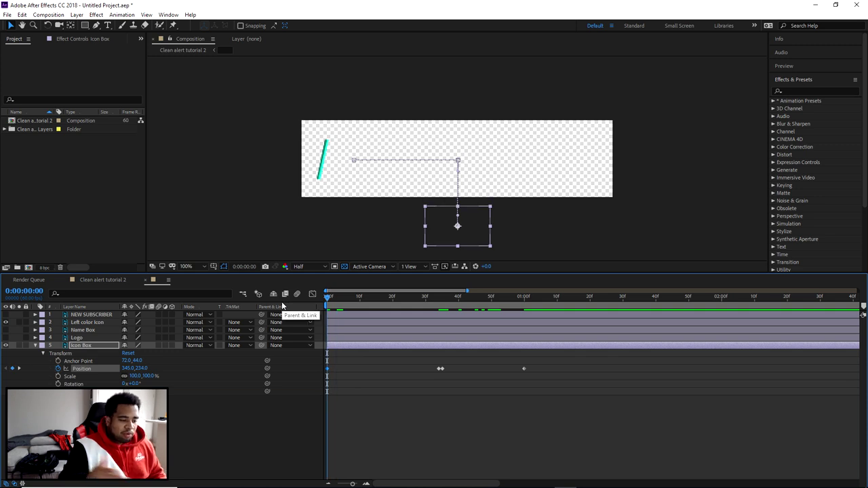
Step: Play and scrub the Icon Box's entrance from the first frame to 0:00:00:34 to check its timing
key("space")
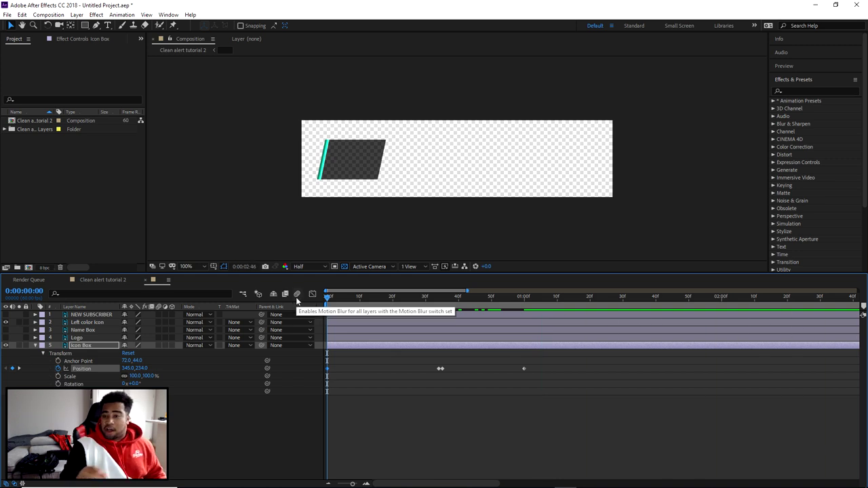
key("space")
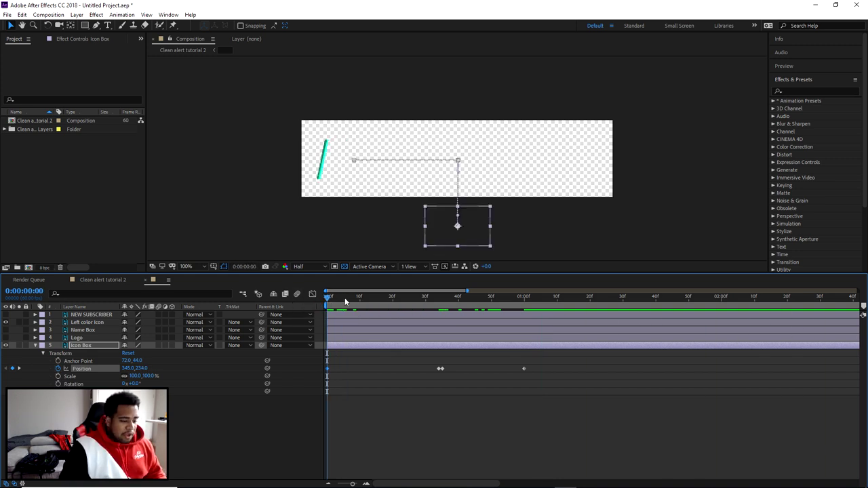
left_click_drag(328, 297, 370, 299)
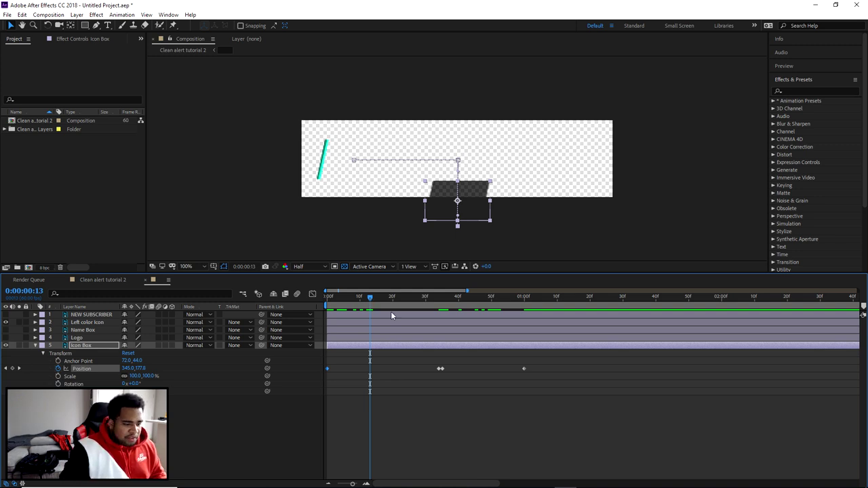
key("space")
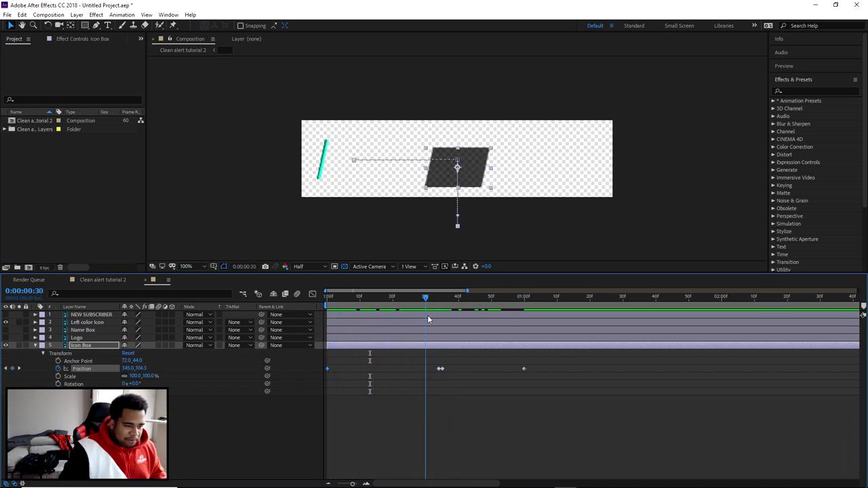
key("space")
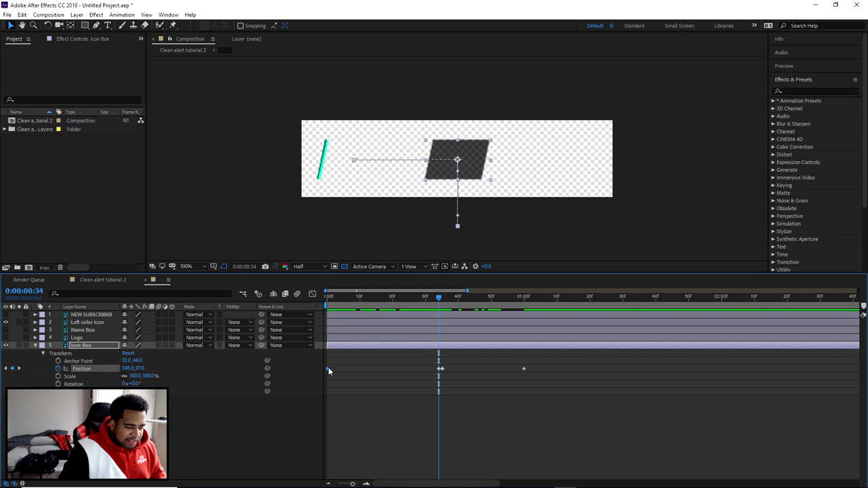
Step: Apply Easy Ease to the Icon Box's Position keyframes on the first frame and at 0:00:00:34
left_click_drag(441, 368, 439, 371)
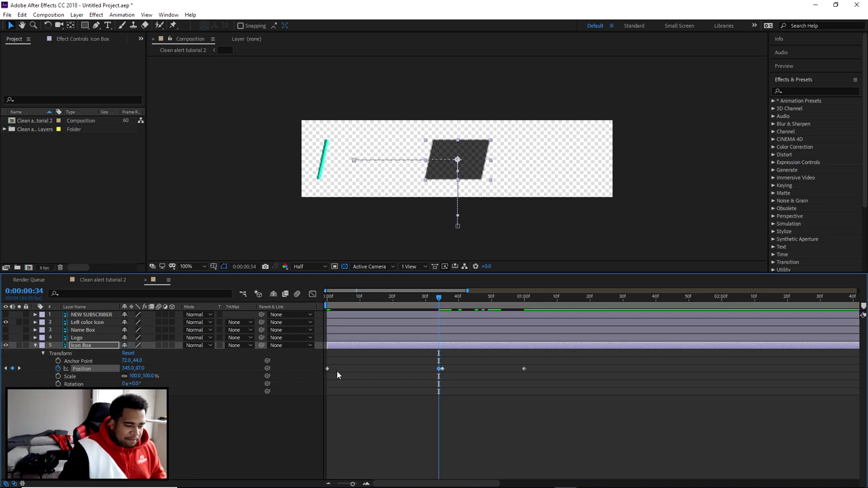
left_click(327, 369)
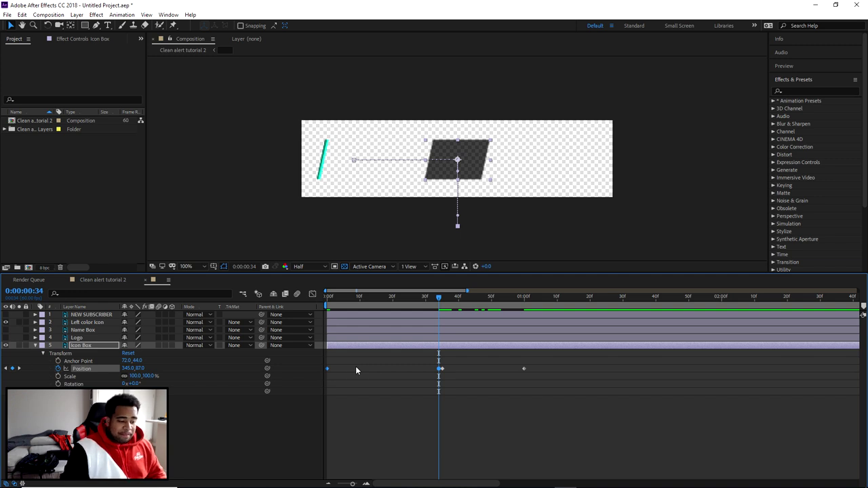
right_click(327, 369)
mouse_move(367, 369)
left_click(456, 394)
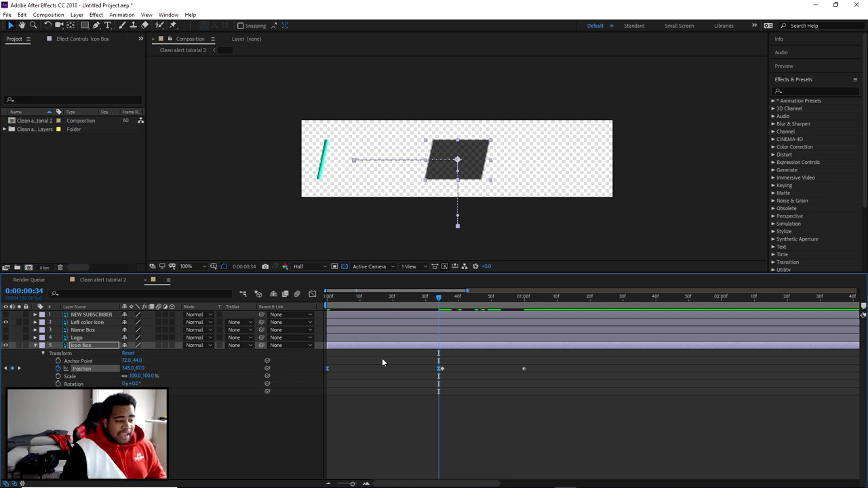
Step: Open the Icon Box's Position curve in the Graph Editor and compare its value graph with the speed graph
left_click(312, 296)
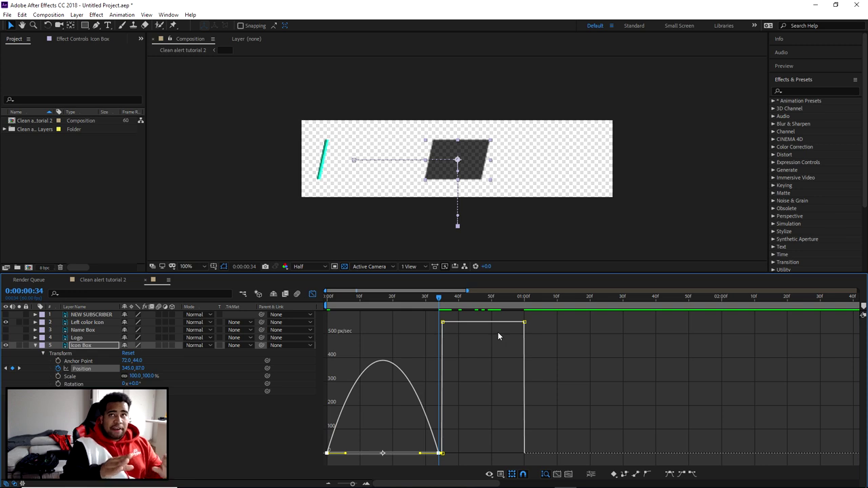
right_click(498, 332)
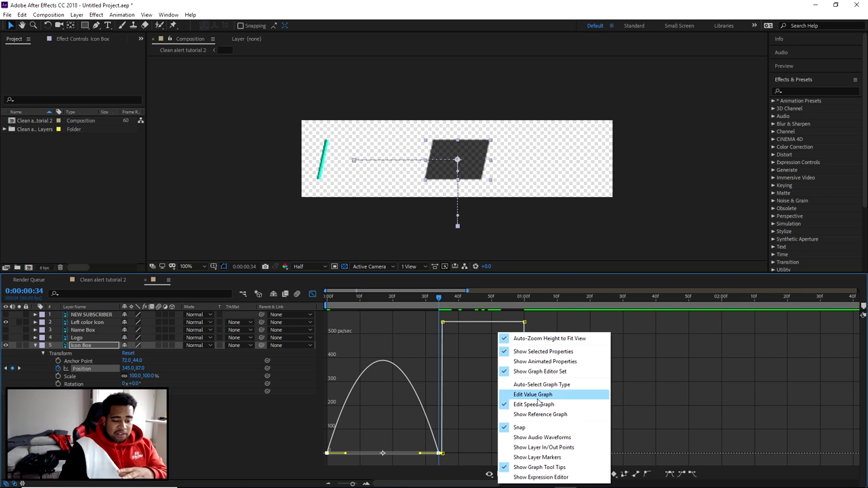
left_click(535, 394)
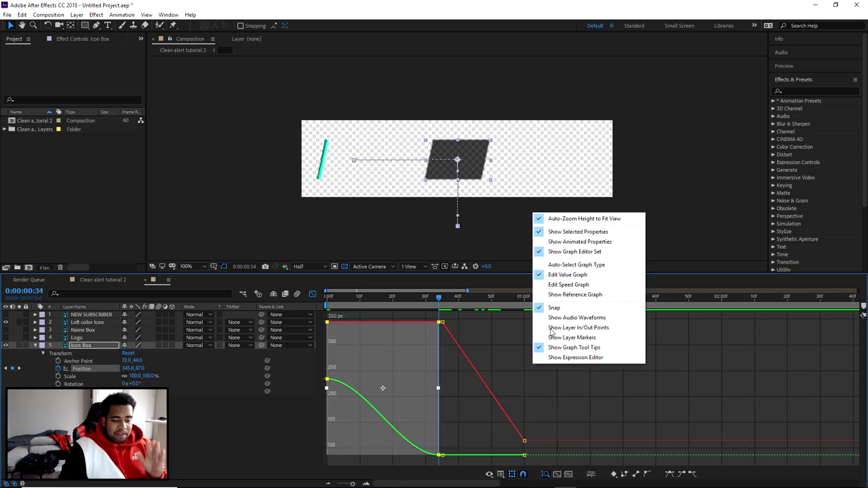
left_click(567, 285)
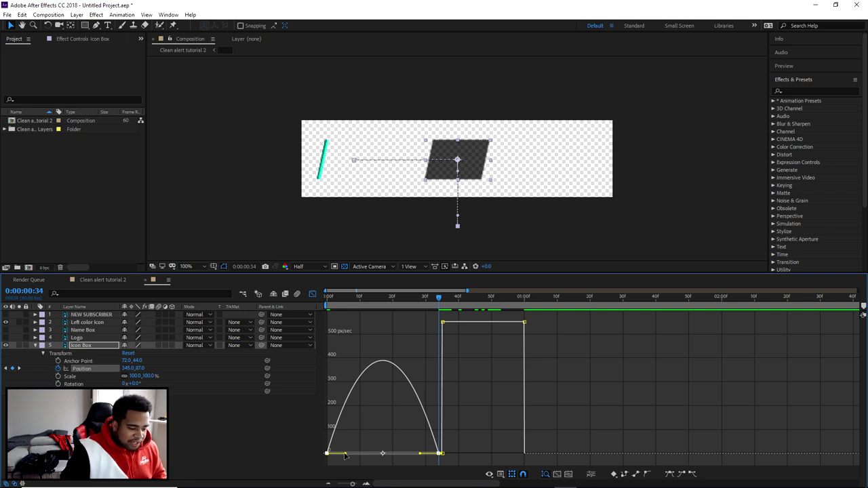
Step: Try a longer ease out of the first Position keyframe, scrub the timeline, and shorten the ease again
left_click_drag(346, 455, 370, 455)
left_click_drag(344, 310, 331, 327)
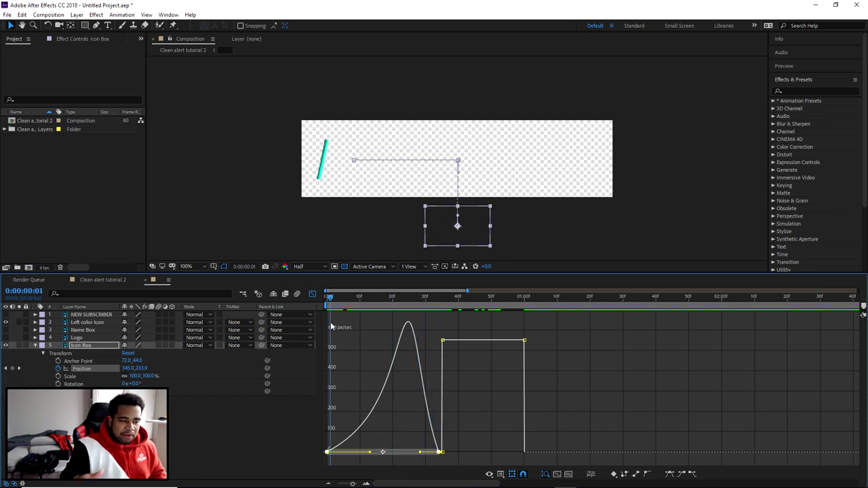
left_click_drag(372, 453, 349, 453)
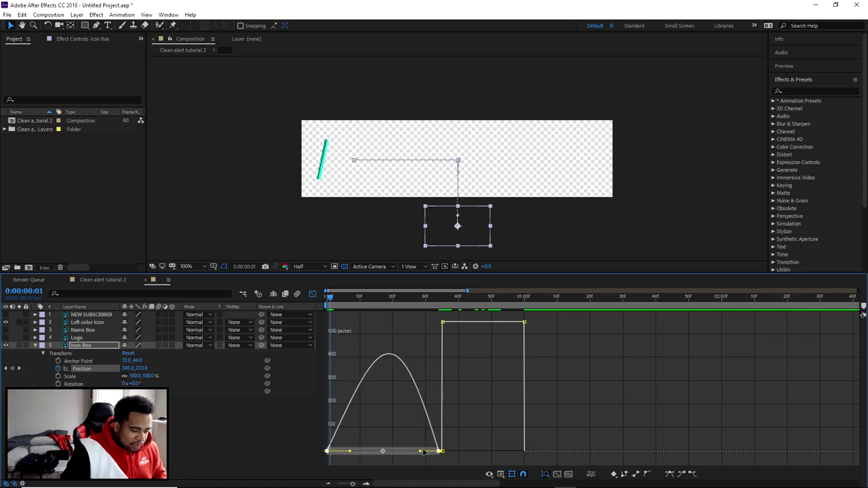
Step: Try a longer ease into the 0:00:00:34 keyframe, scrub the Icon Box's rise, and undo the change
left_click_drag(420, 455, 395, 452)
left_click_drag(330, 300, 376, 318)
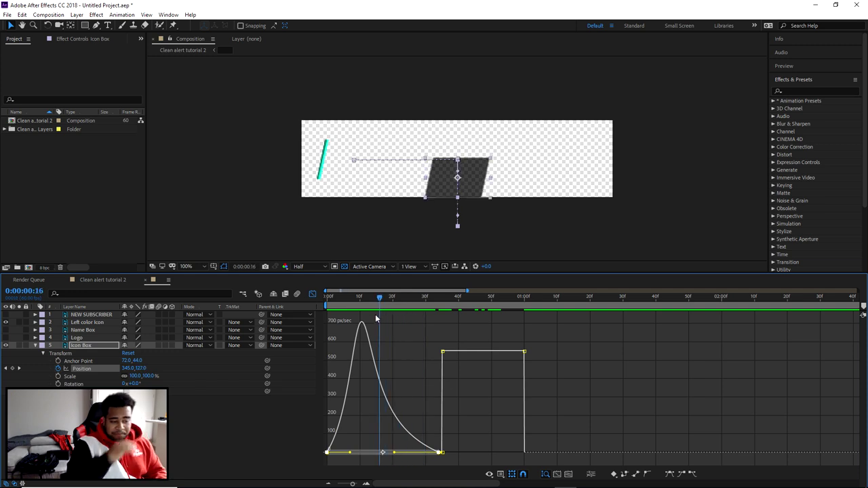
key("ctrl+z")
Step: Try extending the first keyframe's ease-out once more, scrub the rise to 0:00:00:34, and undo it
key("Home")
left_click_drag(349, 451, 372, 451)
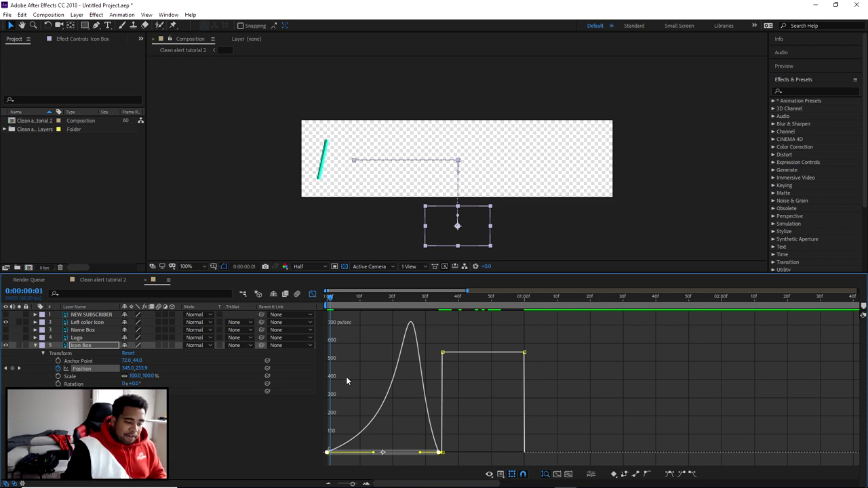
left_click_drag(330, 298, 439, 303)
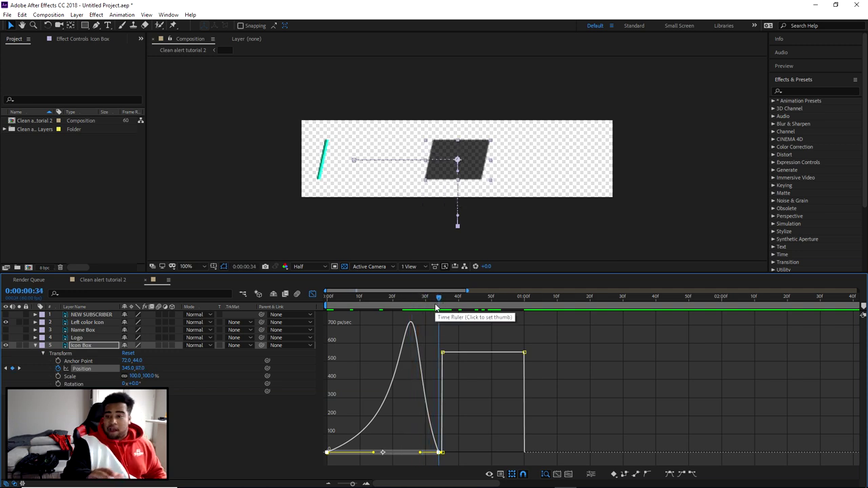
key("ctrl+z")
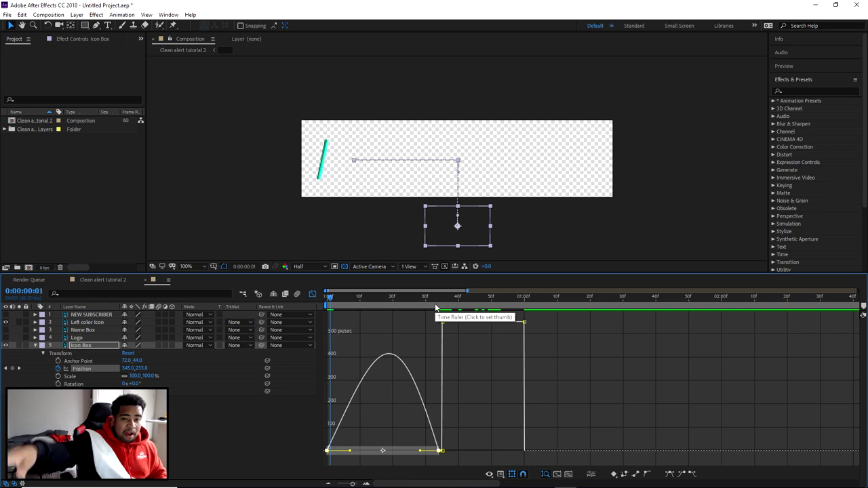
Step: Lengthen the first keyframe's ease-out so the rise's speed peaks at about 0:00:00:23, and play the animation from the start
left_click_drag(350, 453, 414, 453)
key("shift+F3")
key("space")
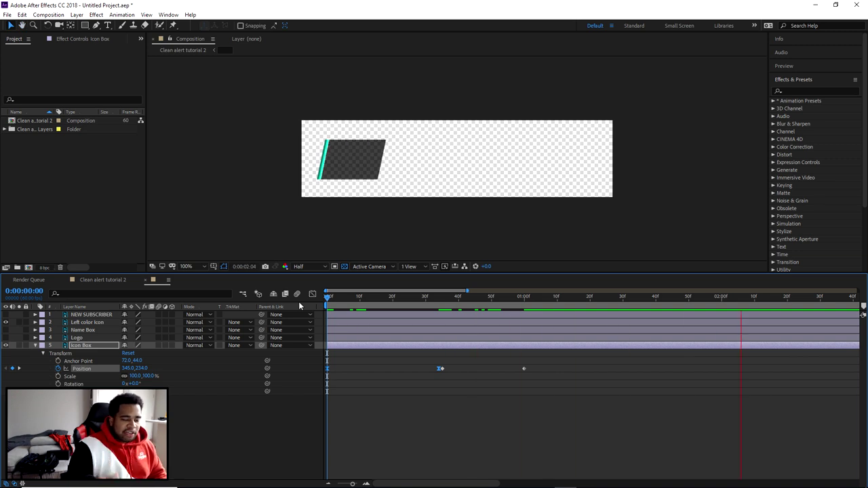
key("space")
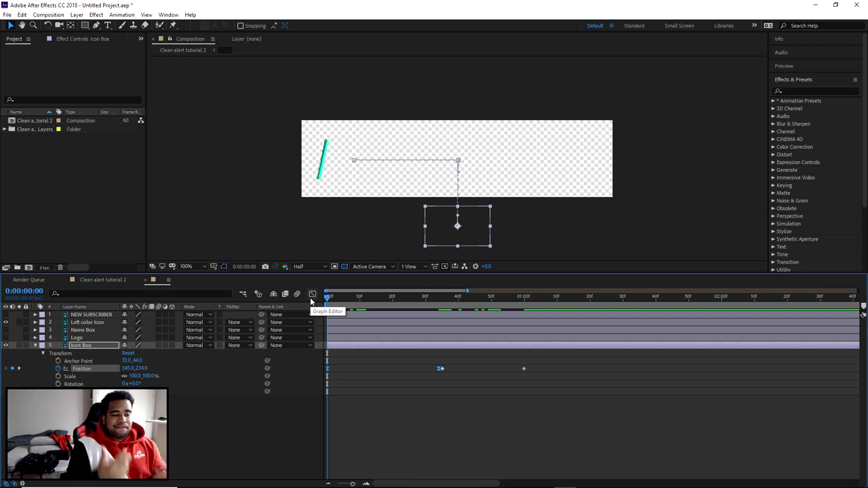
Step: Apply Easy Ease to the sideways slide's two Position keyframes, the one just after 0:00:00:34 and the one at 0:00:01:00
left_click_drag(544, 369, 440, 368)
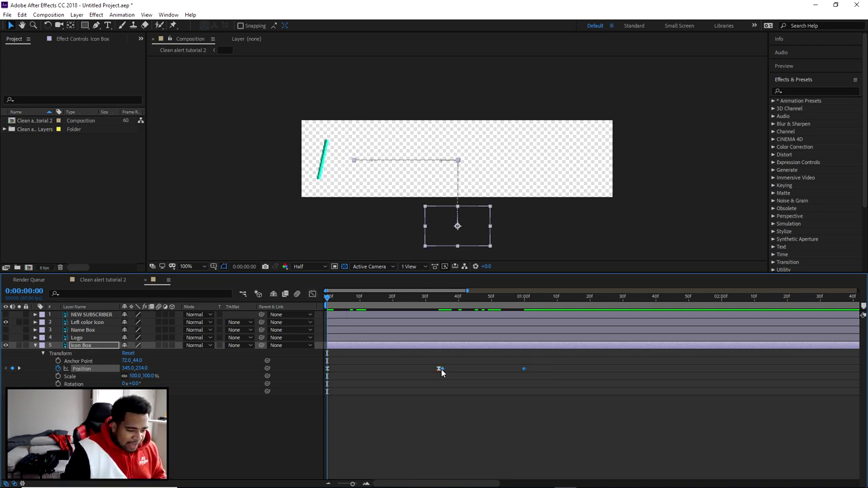
right_click(523, 372)
mouse_move(554, 369)
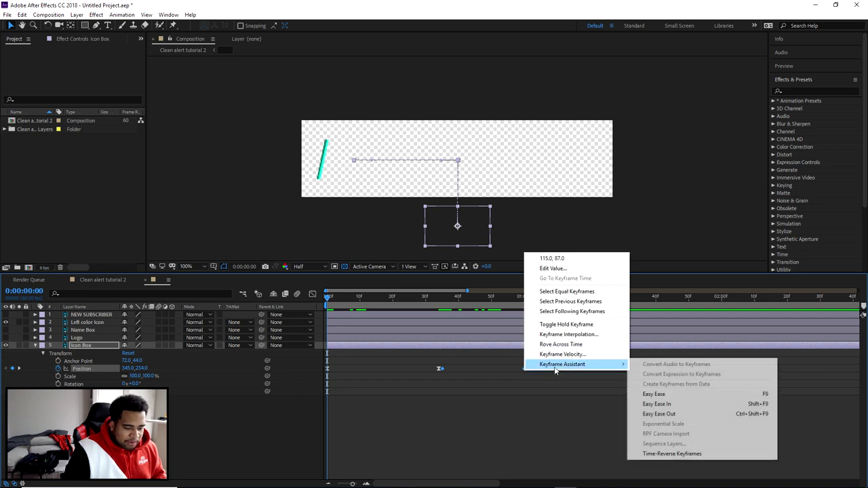
left_click(655, 394)
Step: Lengthen the slide's ease handles in the speed graph so its speed peaks at about 0:00:00:44, and play the animation
left_click(311, 294)
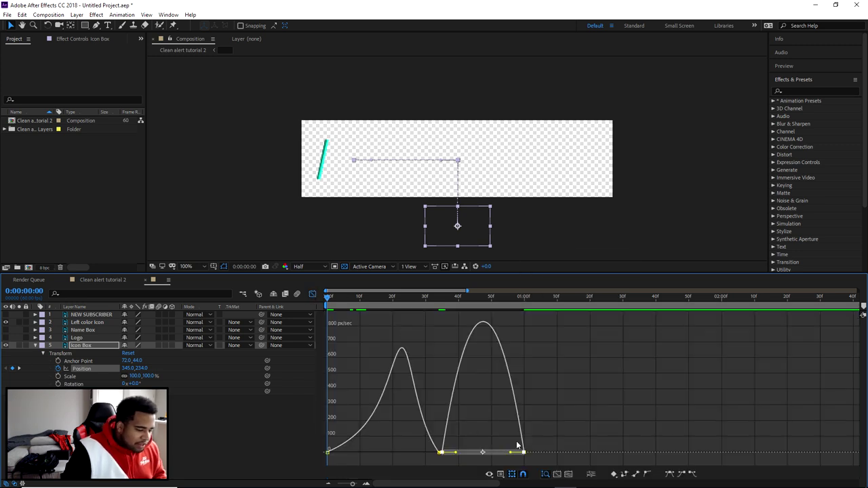
mouse_move(456, 455)
left_mouse_down()
mouse_move(502, 451)
mouse_move(461, 453)
left_mouse_up()
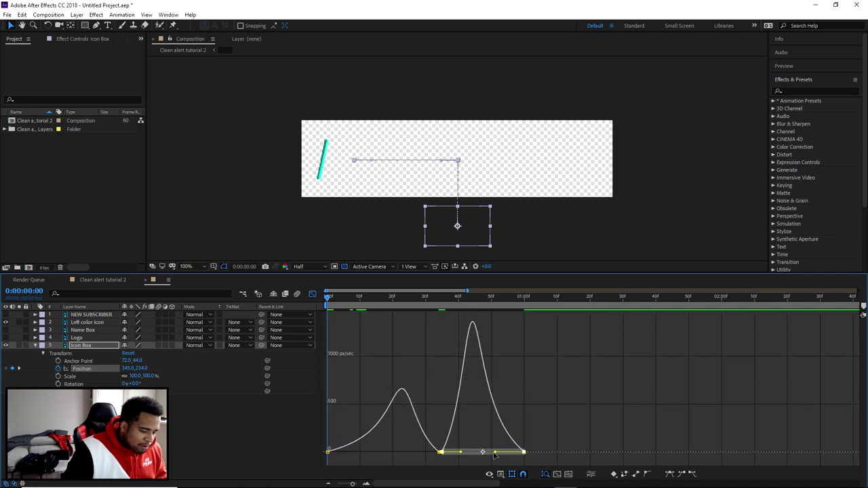
left_click(312, 294)
left_click(355, 298)
left_click_drag(355, 298, 328, 297)
key("space")
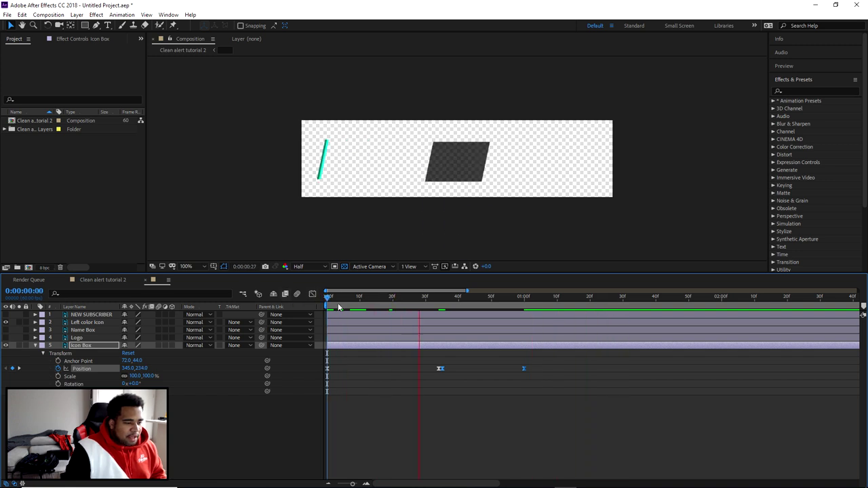
key("space")
Step: Extend the ease into the 0:00:01:00 keyframe so the slide's speed peaks at about 0:00:00:41, and preview it from the start
left_click(312, 294)
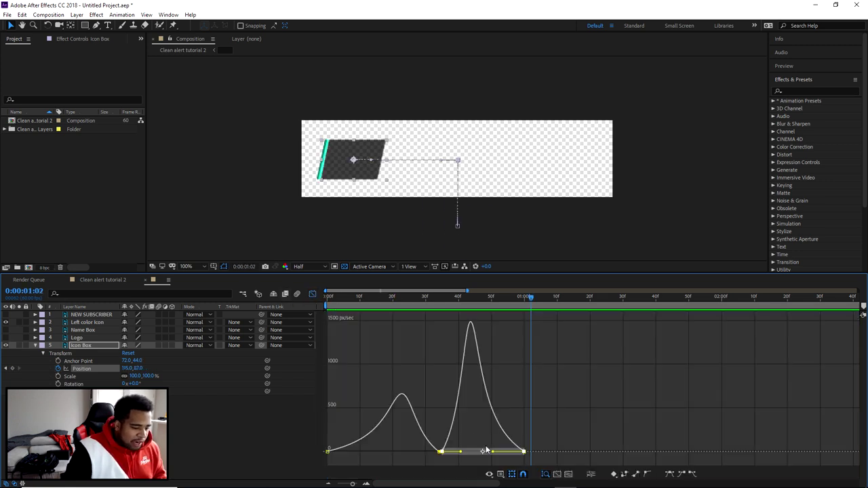
mouse_move(492, 451)
left_mouse_down()
mouse_move(484, 442)
mouse_move(483, 452)
left_mouse_up()
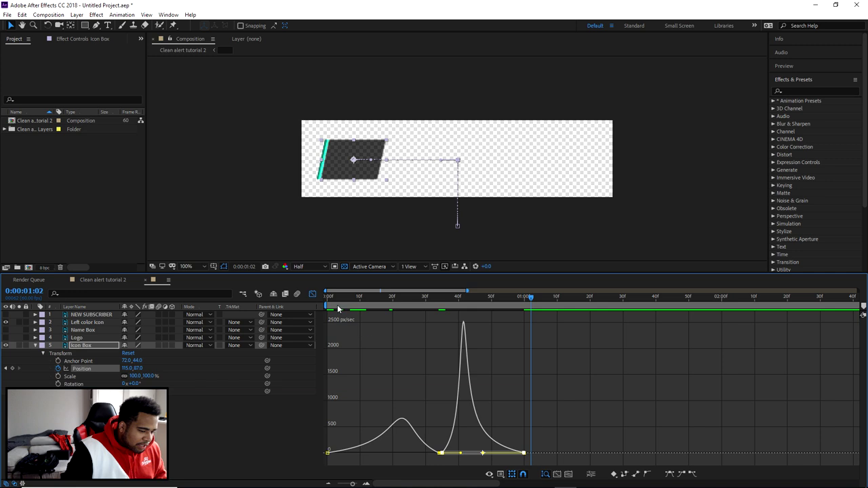
left_click(312, 294)
key("Home")
key("space")
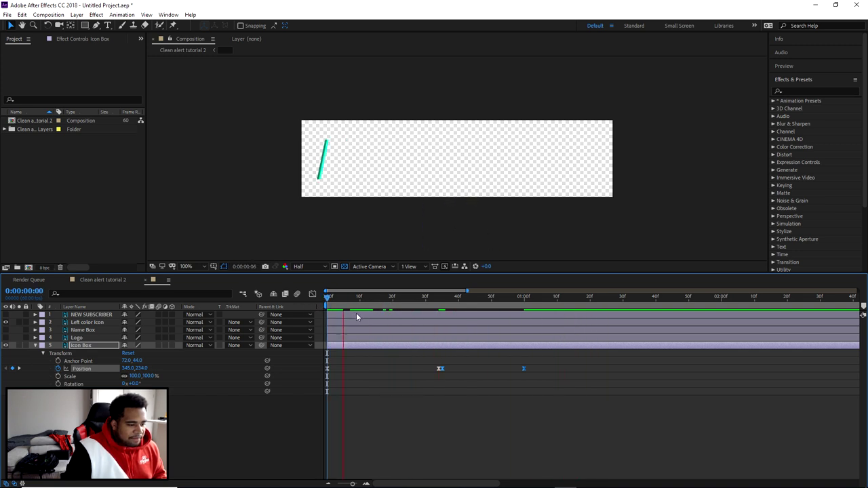
key("space")
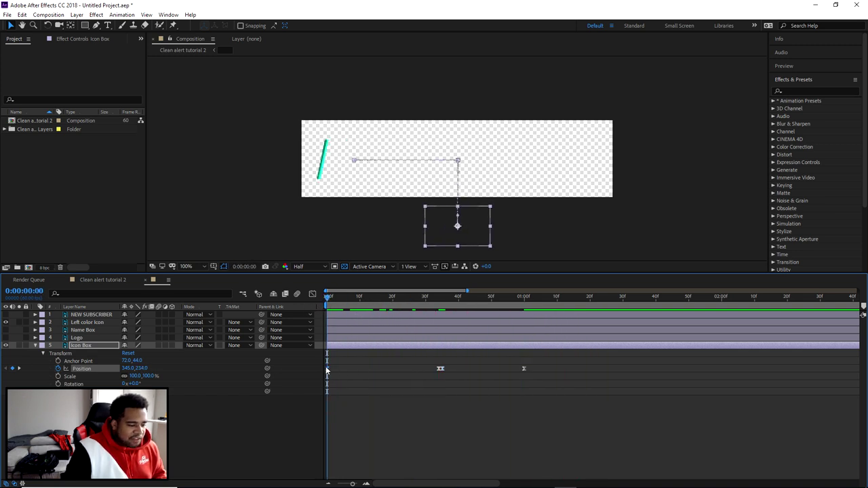
Step: Reapply Easy Ease to the 0:00:00:34 Position keyframe, fine-tune the first keyframe's ease-out, and play the animation
left_click(439, 369)
left_click(312, 293)
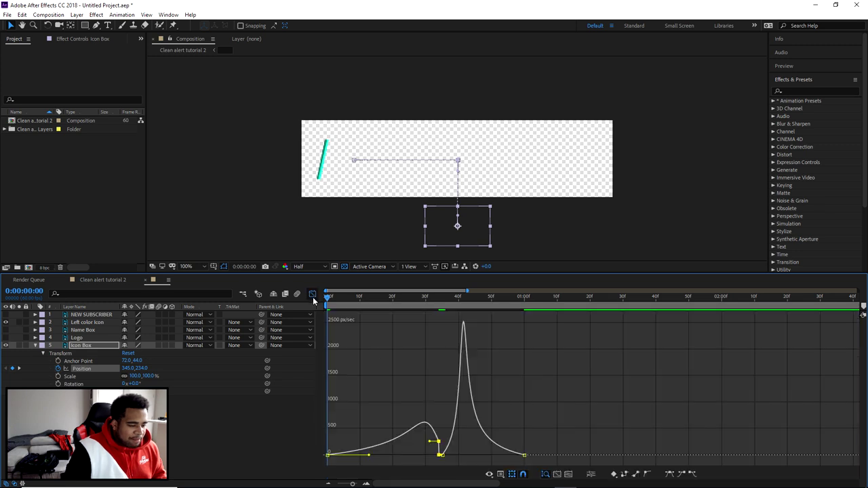
key("F9")
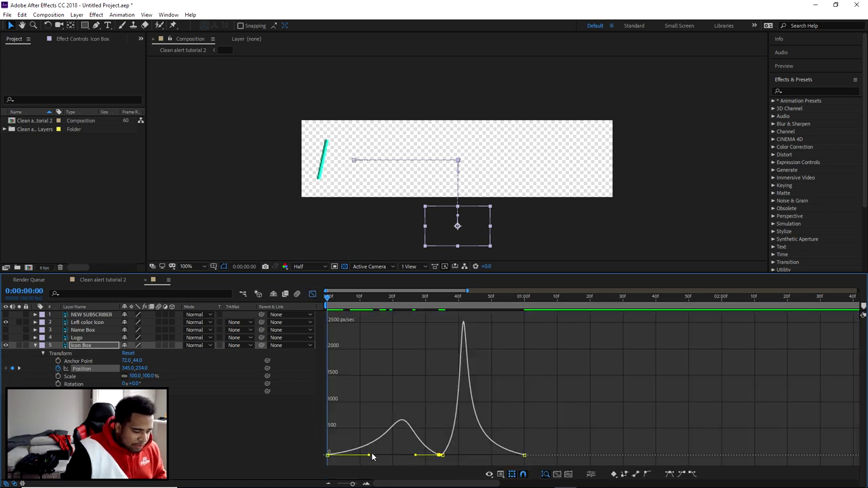
mouse_move(373, 457)
left_mouse_down()
mouse_move(380, 456)
mouse_move(369, 457)
left_mouse_up()
left_click(312, 294)
left_click(312, 293)
left_click(312, 294)
key("space")
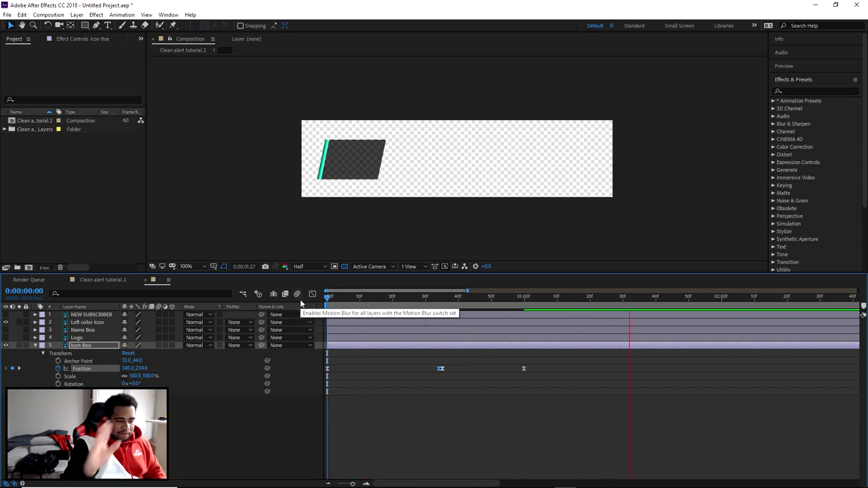
key("space")
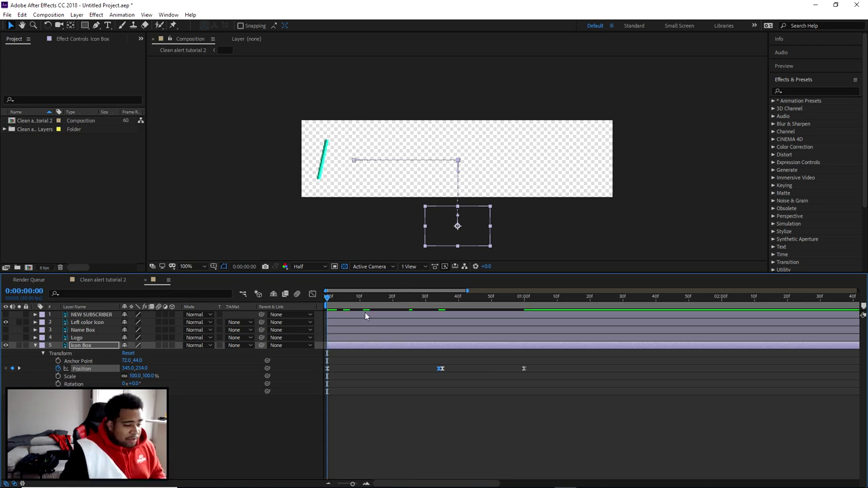
Step: Make the Icon Box a 3D layer and keyframe its X, Y and Z Rotation at 0:00:01:00
left_click_drag(331, 297, 525, 329)
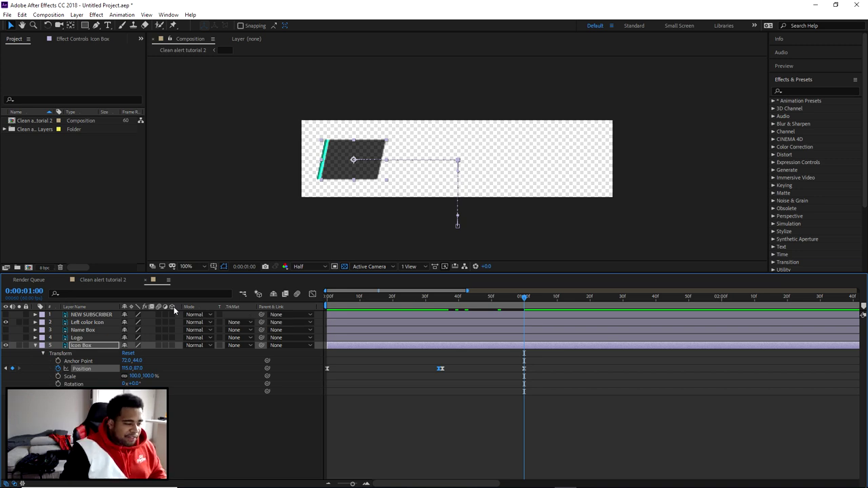
left_click(172, 345)
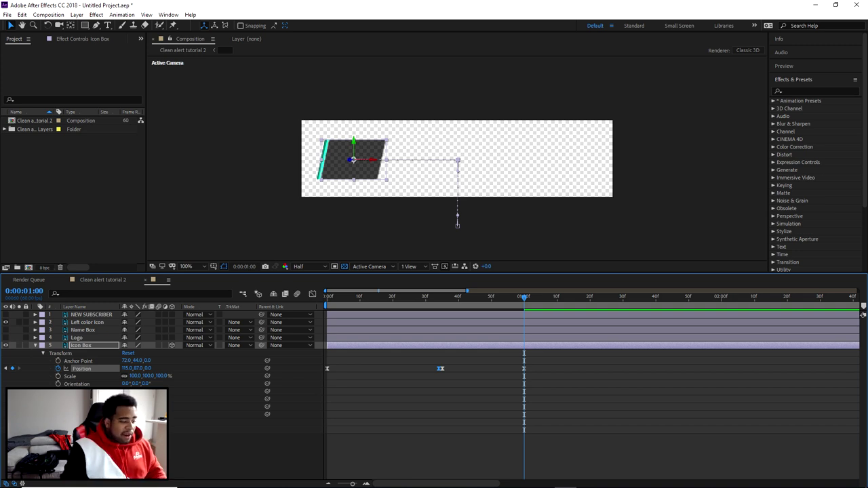
left_click(457, 224)
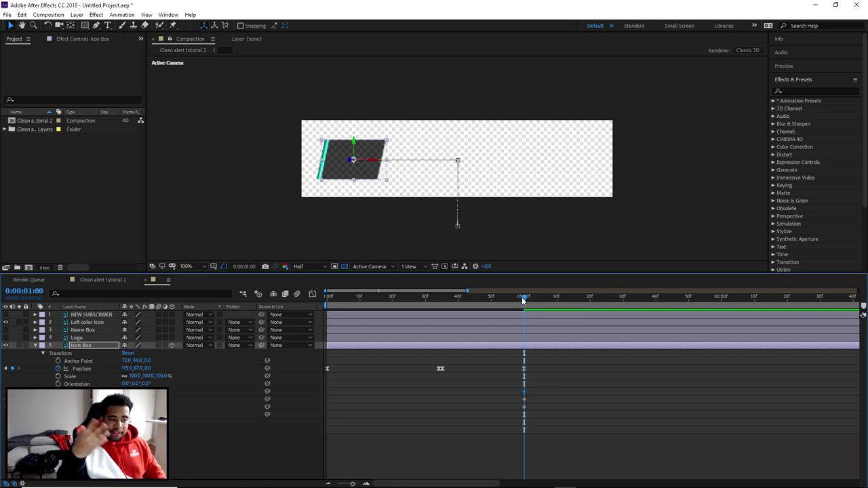
Step: Try tilting the Icon Box with X Rotation and with Y Rotation at 0:00:00:02, undoing each change
left_click_drag(528, 296, 337, 297)
left_click_drag(129, 391, 146, 383)
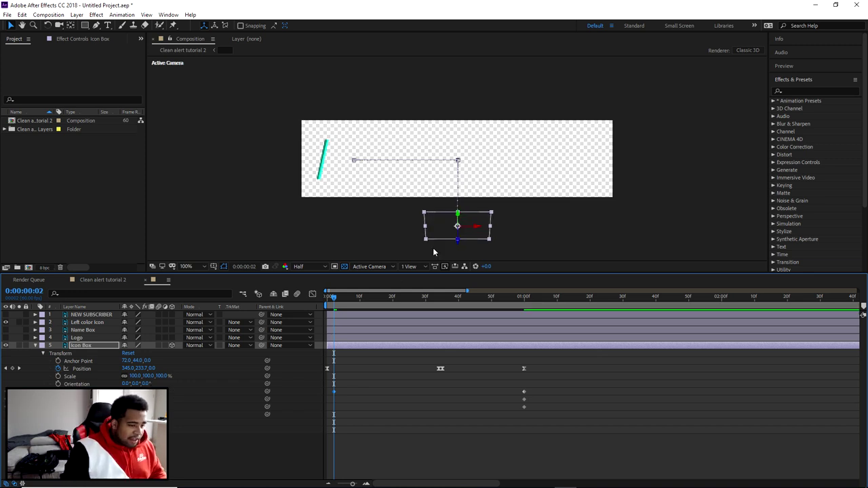
key("ctrl+z")
left_click_drag(129, 399, 181, 389)
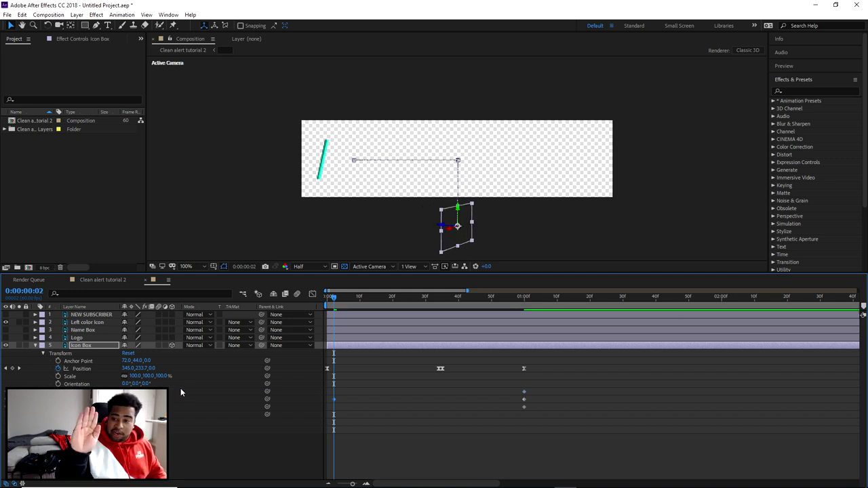
key("ctrl+z")
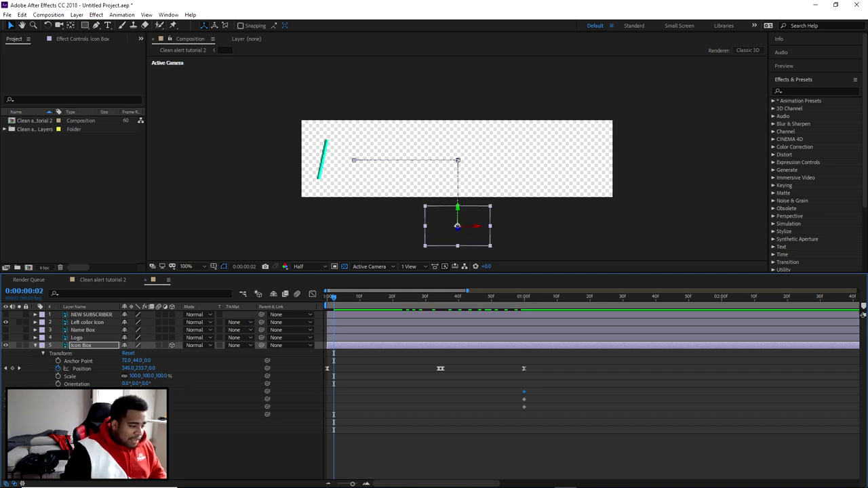
Step: Try turning the Icon Box with Z Rotation at 0:00:00:02, and undo the change
left_click_drag(133, 407, 169, 405)
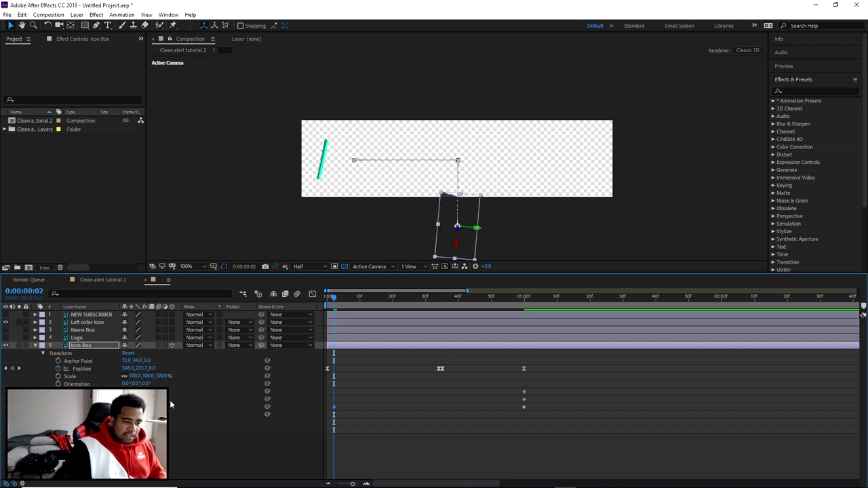
key("ctrl+z")
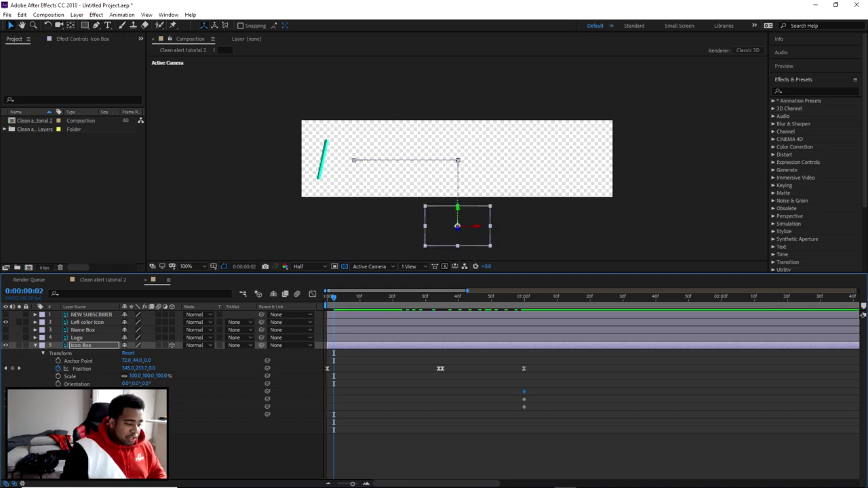
Step: Set the Icon Box's Y Rotation to 1x+0.0° at 0:00:00:00, and preview the spin
left_click(326, 295)
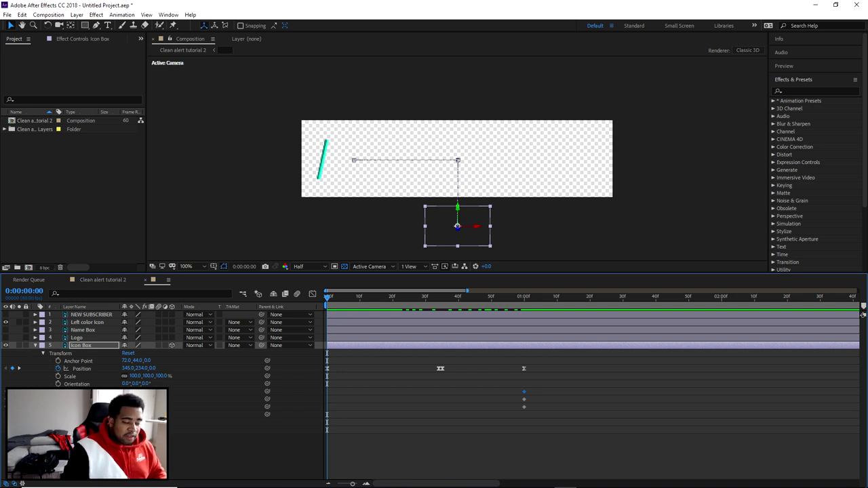
left_click_drag(129, 398, 170, 402)
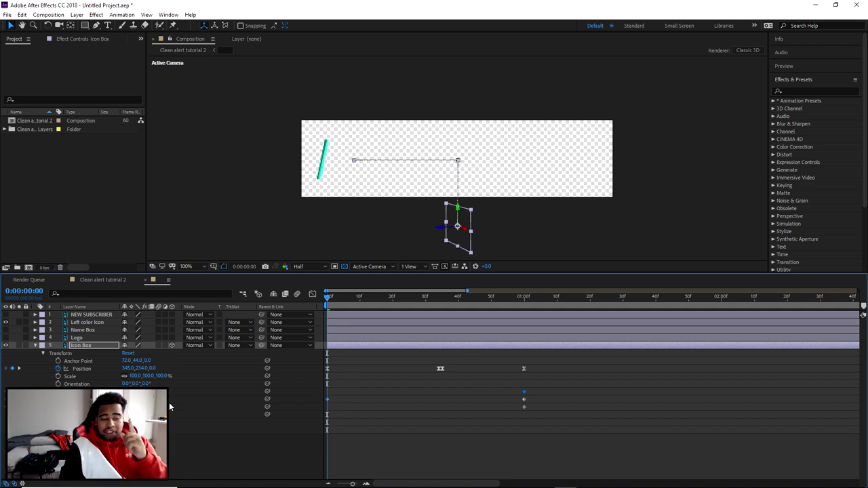
key("ctrl+z")
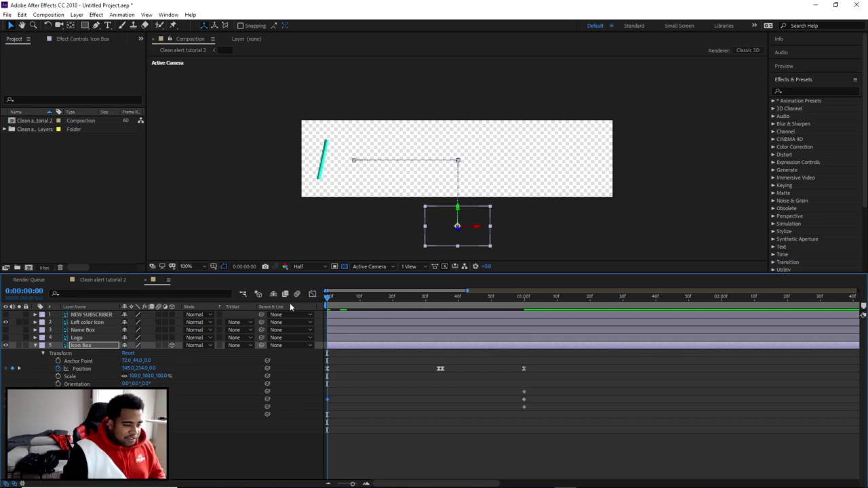
key("space")
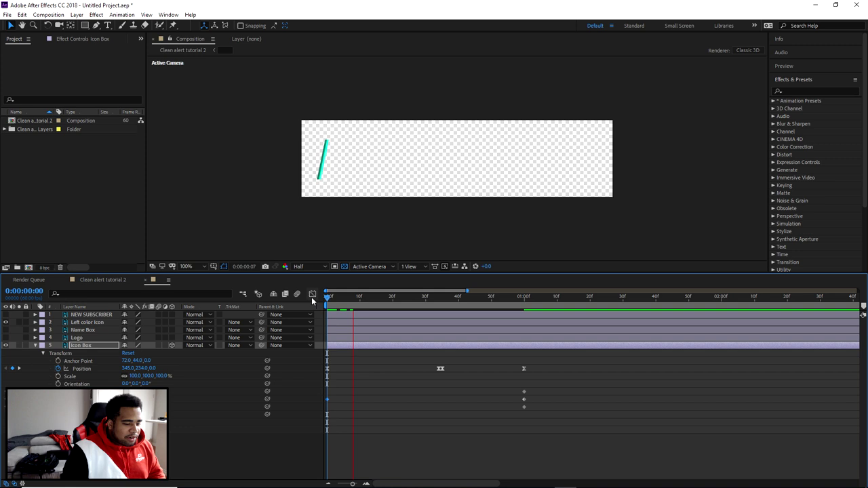
left_click_drag(337, 296, 433, 300)
Step: Apply Easy Ease to both Y Rotation keyframes of the Icon Box
left_click_drag(534, 397, 325, 397)
right_click(326, 396)
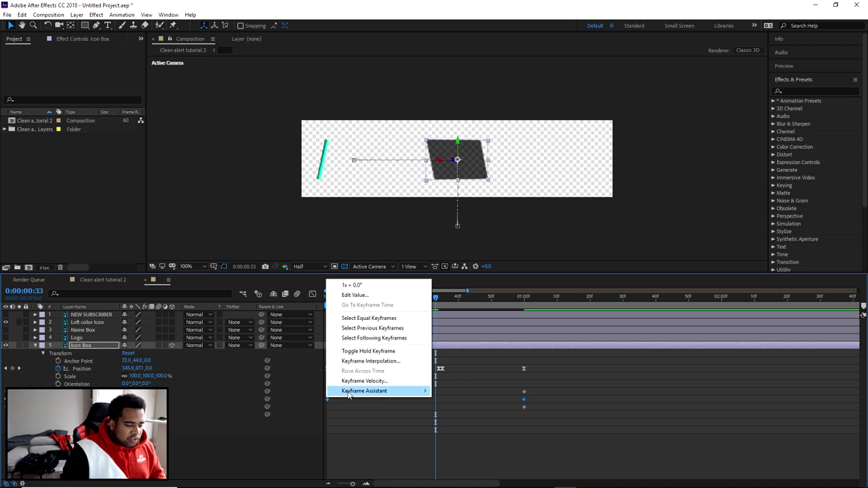
left_click(331, 400)
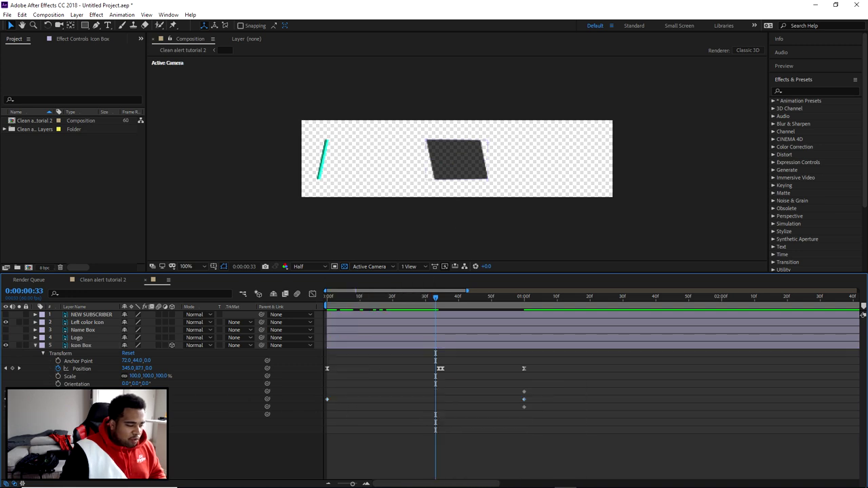
left_click(80, 345)
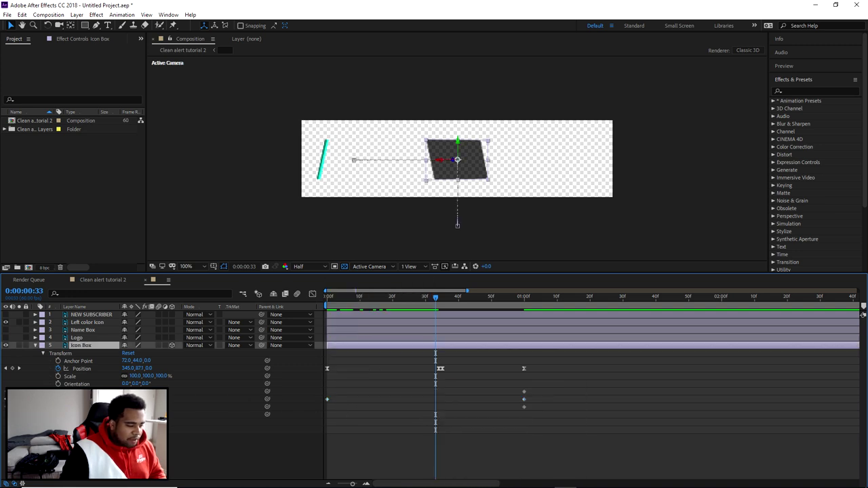
left_click_drag(544, 398, 326, 398)
right_click(326, 398)
mouse_move(402, 396)
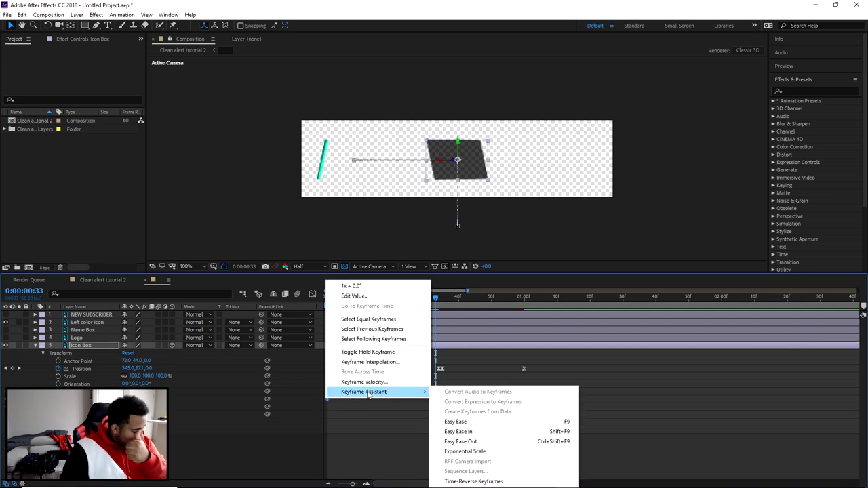
left_click(453, 422)
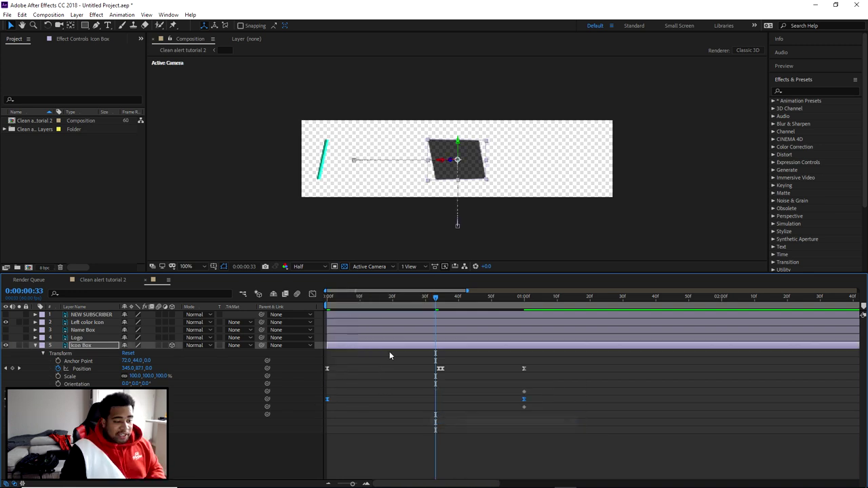
Step: Adjust the ease handles of both Y Rotation keyframes so the speed peaks at about 0:00:00:23, and preview the animation
left_click(313, 294)
left_click_drag(361, 315, 392, 325)
left_click_drag(484, 321, 434, 321)
left_click(312, 295)
key("space")
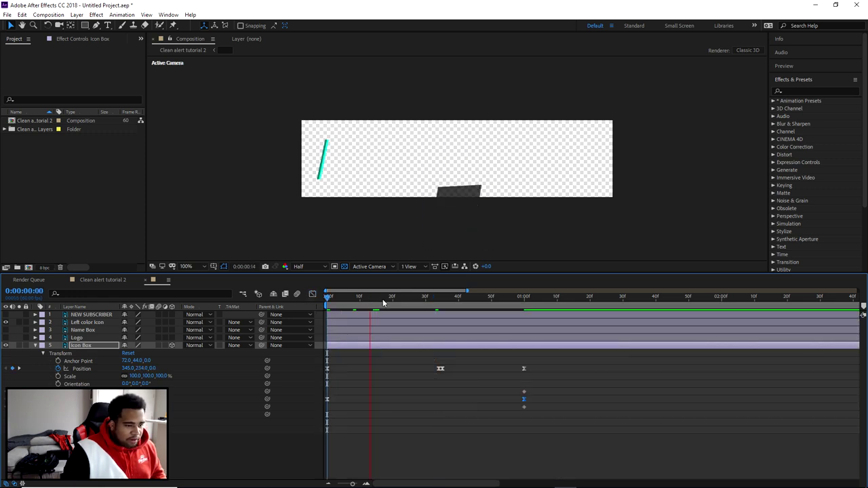
key("space")
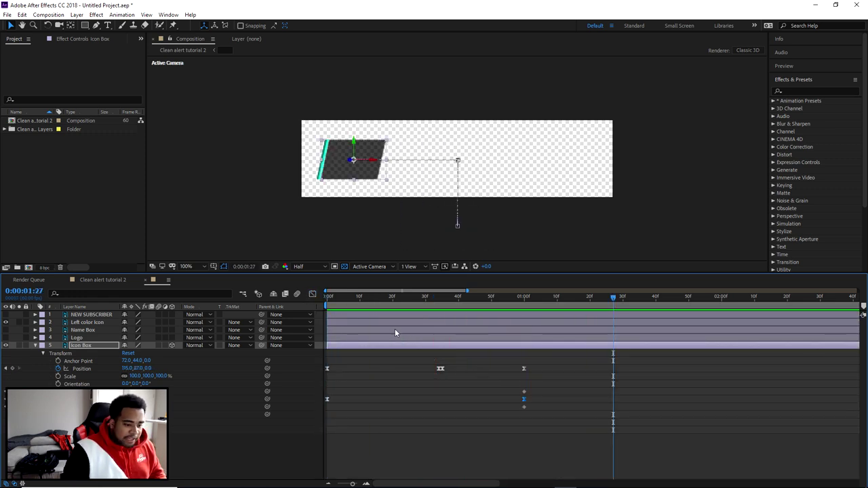
Step: Shorten the ease into the last Y Rotation keyframe so the speed peaks at about 0:00:00:31, and preview the animation
left_click_drag(544, 401, 345, 394)
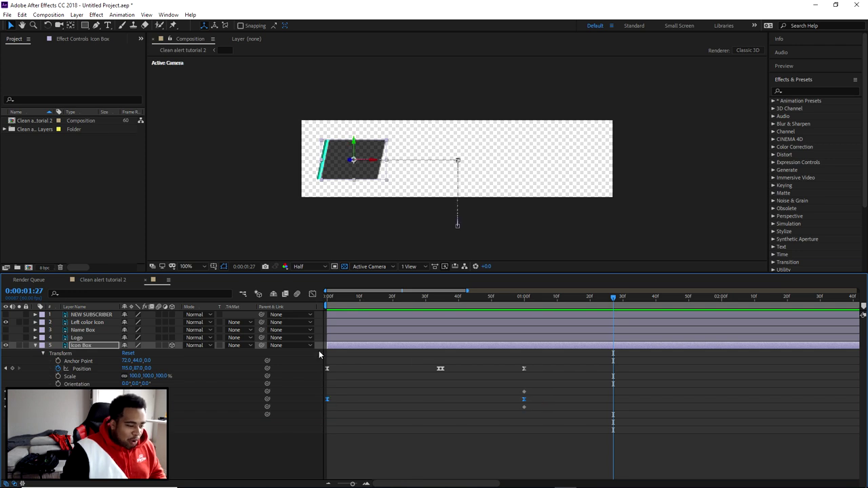
left_click(311, 294)
left_click_drag(548, 329, 327, 309)
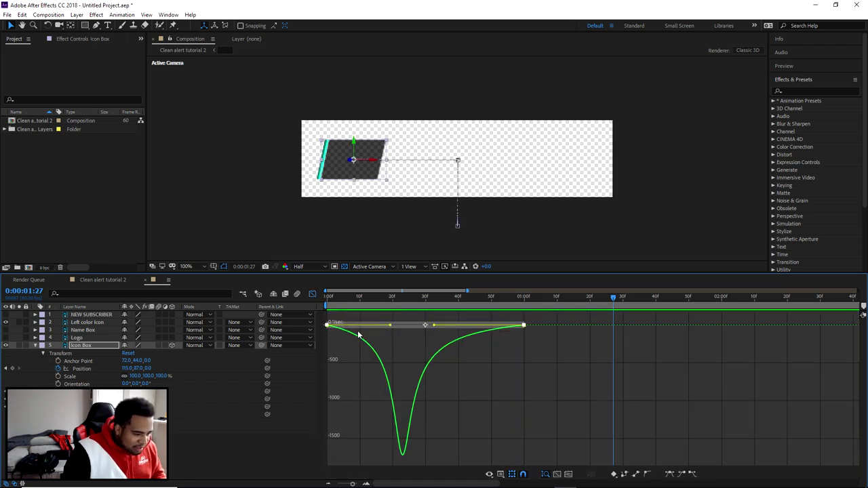
left_click_drag(434, 325, 465, 325)
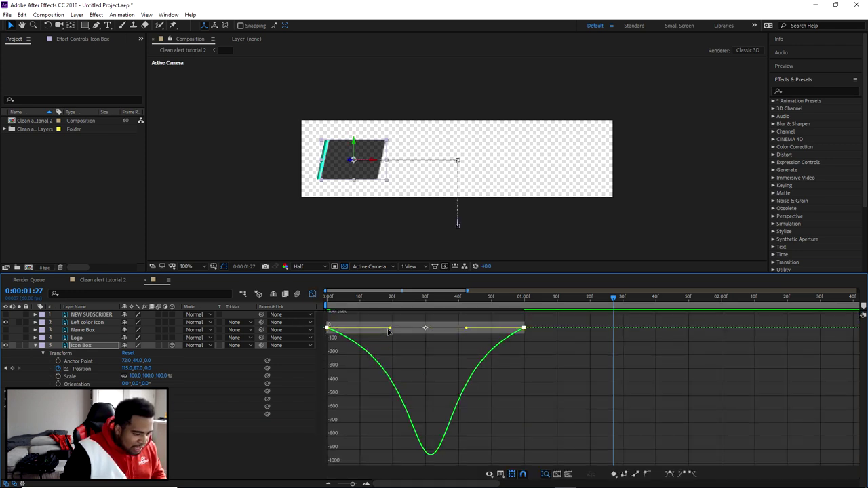
left_click(312, 294)
key("space")
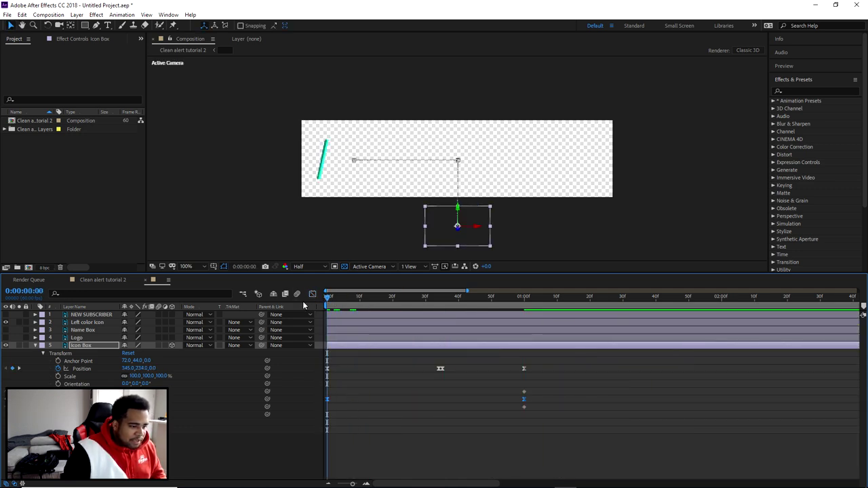
key("space")
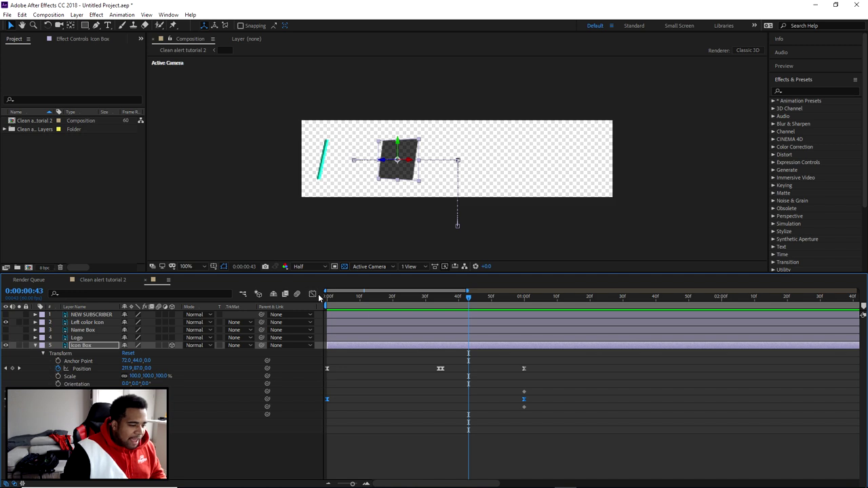
Step: Fine-tune the ease-out of the first Y Rotation keyframe in the speed graph, and check the playback up to 0:00:00:48
left_click(312, 294)
left_click(333, 325)
left_click_drag(396, 322, 316, 298)
left_click(312, 294)
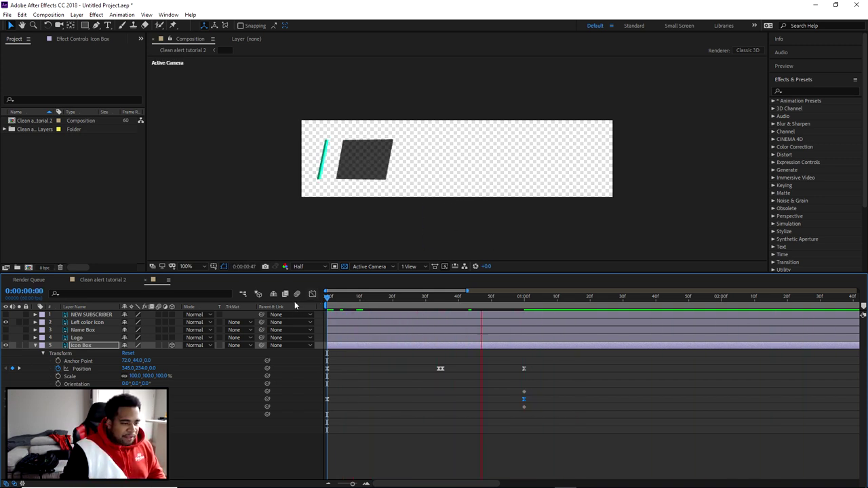
key("space")
left_click_drag(329, 298, 480, 307)
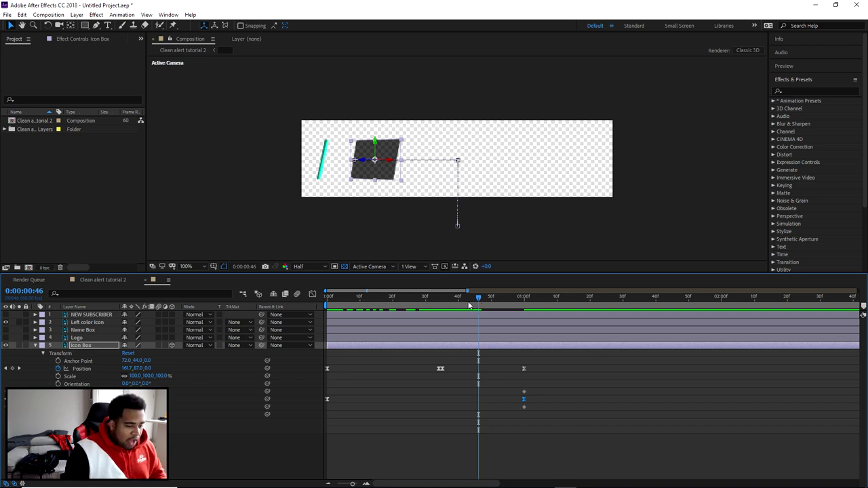
key("Page_Down")
key("Page_Down")
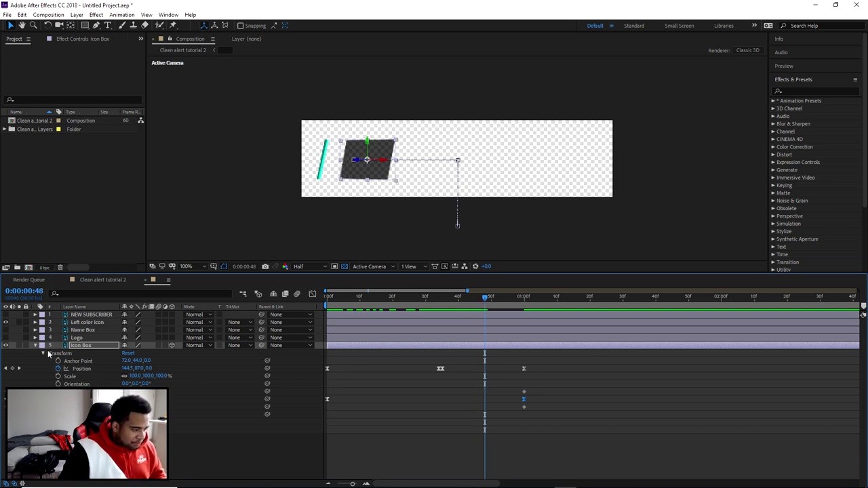
Step: Collapse the Icon Box layer and reveal only its keyframed properties
left_click(36, 345)
left_click(6, 323)
left_click(6, 323)
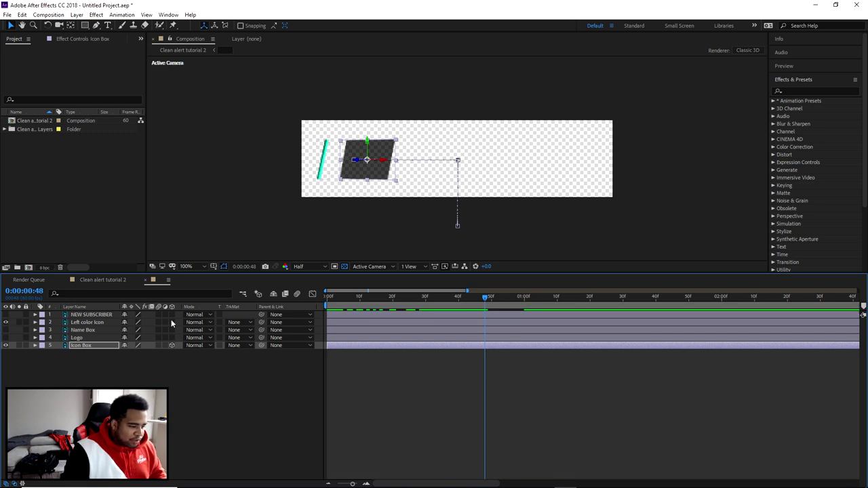
left_click(83, 323)
left_click(80, 345)
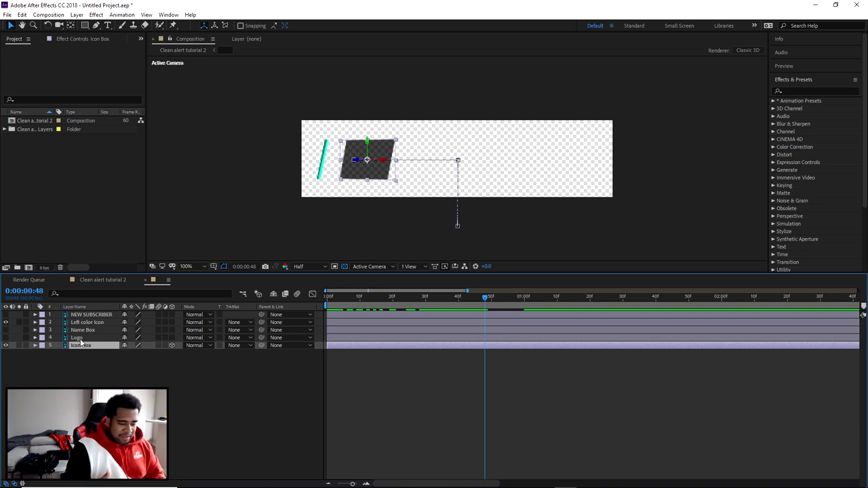
key("u")
key("u")
key("u")
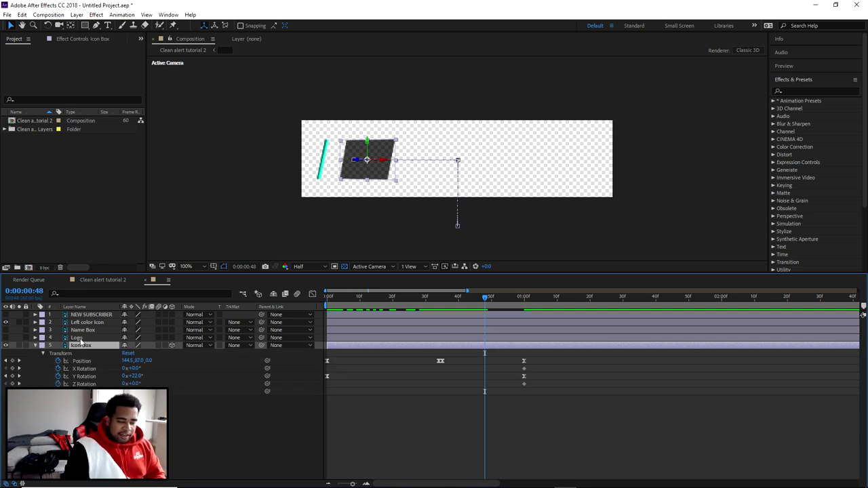
Step: Show the modified properties of the Left color Icon layer and collapse them again
left_click(90, 323)
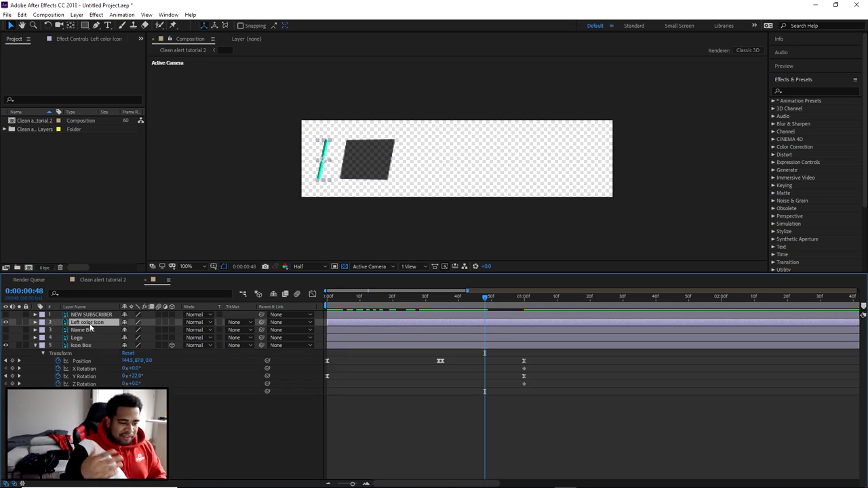
key("u")
key("u")
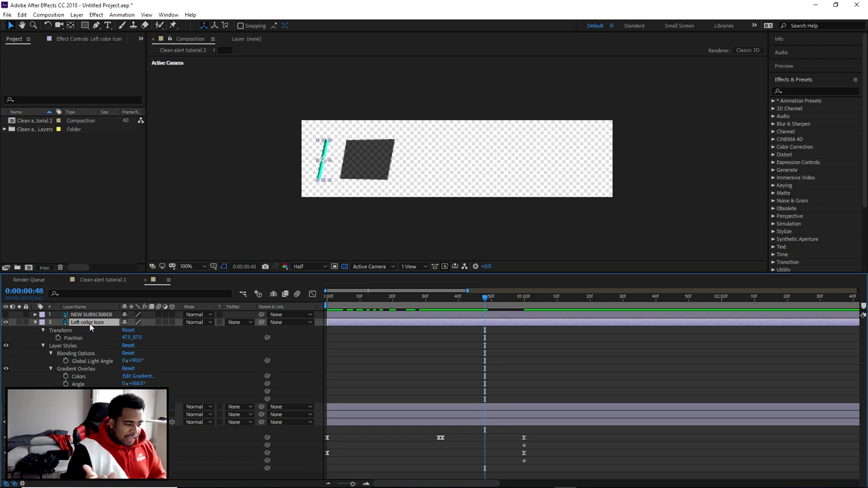
key("u")
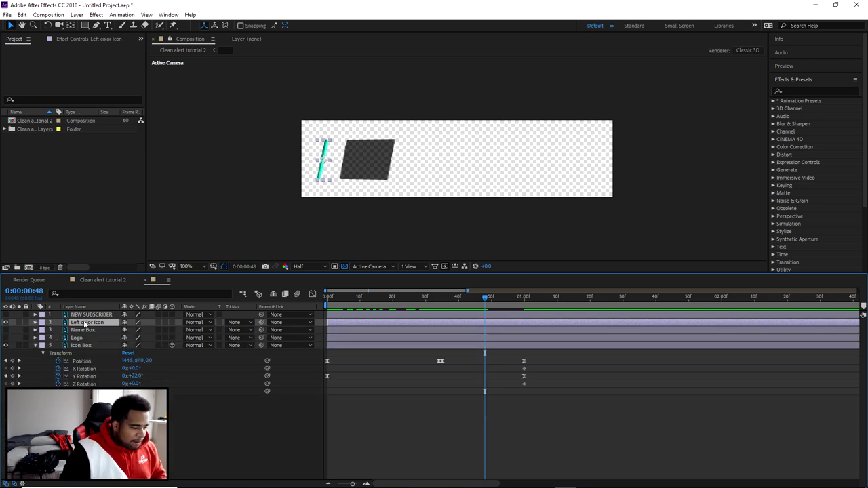
Step: Keyframe the Left color Icon's Position at 0:00:01:00, place it off-canvas at -105.5, 87.0 at 0:00:00:40, and preview the slide
left_click_drag(485, 299, 525, 299)
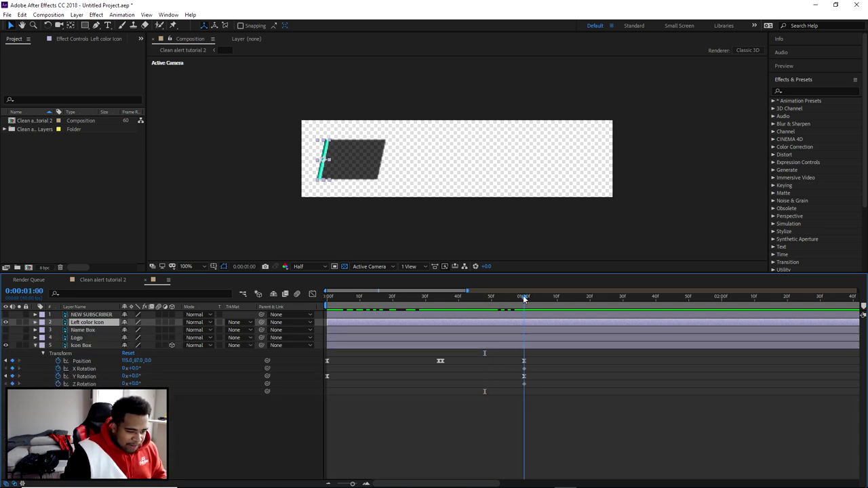
key("p")
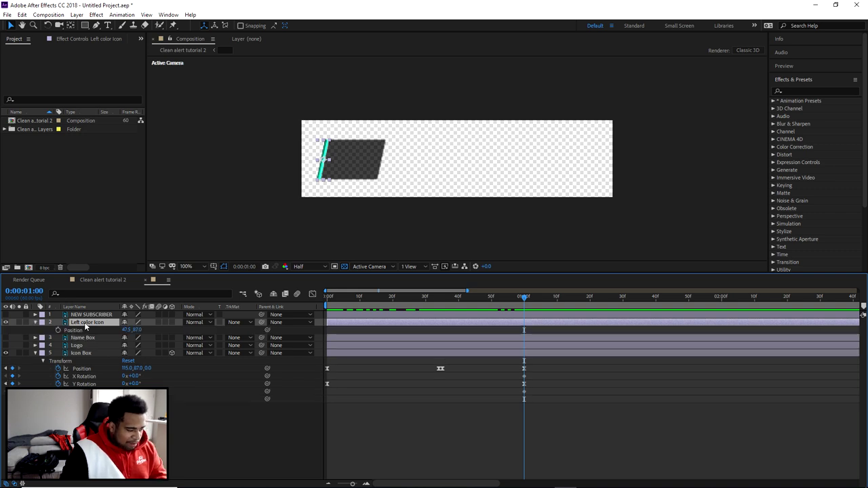
left_click(57, 329)
left_click_drag(519, 298, 459, 302)
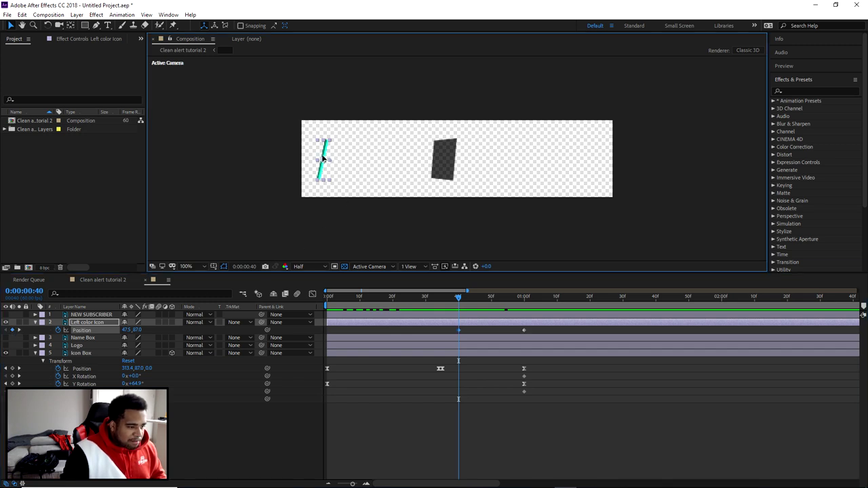
left_click_drag(325, 158, 253, 160)
left_click_drag(458, 299, 320, 298)
key("space")
left_click_drag(434, 302, 519, 319)
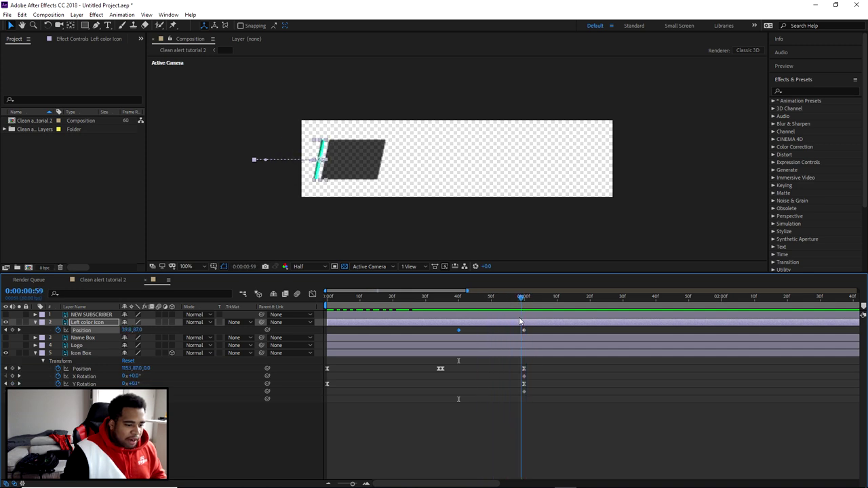
Step: Easy Ease the Left color Icon's Position keyframes and shorten the ease into 0:00:01:00 so the speed peaks at about 0:00:00:53
right_click(459, 330)
mouse_move(516, 440)
left_click(597, 377)
left_click(312, 293)
left_click_drag(427, 419, 556, 463)
left_click_drag(501, 452, 520, 455)
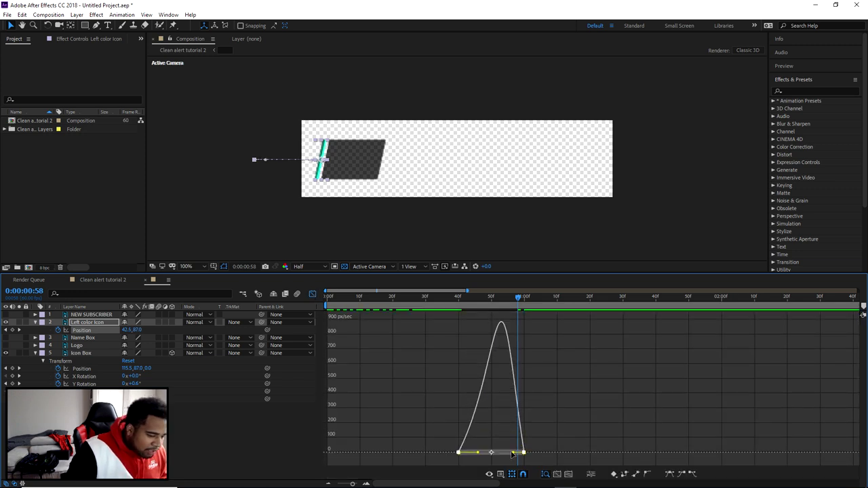
Step: Preview the combined animation from the start and collapse the Left color Icon layer
left_click(311, 293)
left_click(327, 296)
key("space")
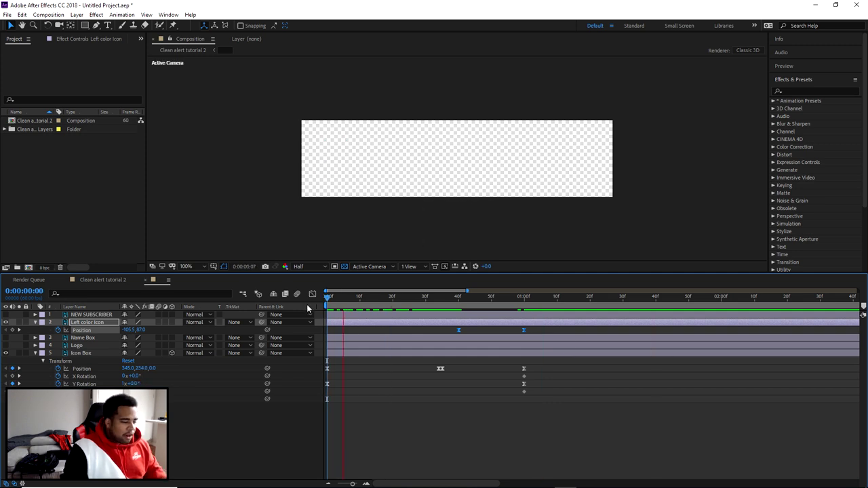
key("space")
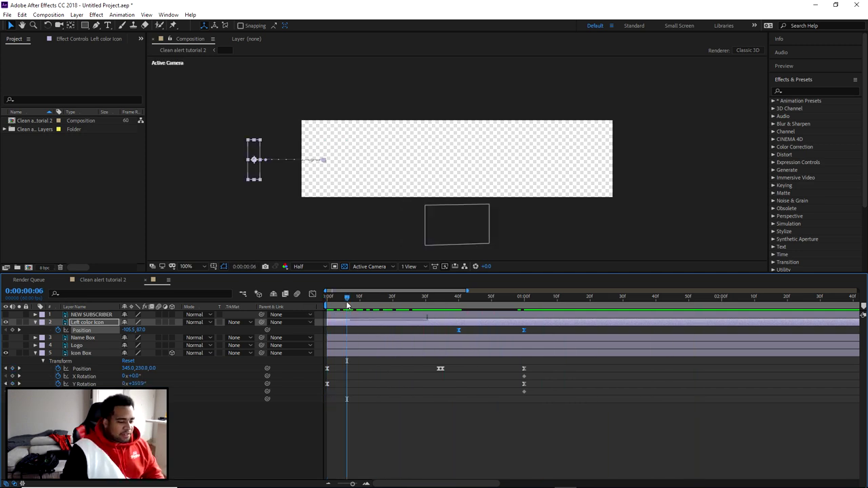
left_click(35, 322)
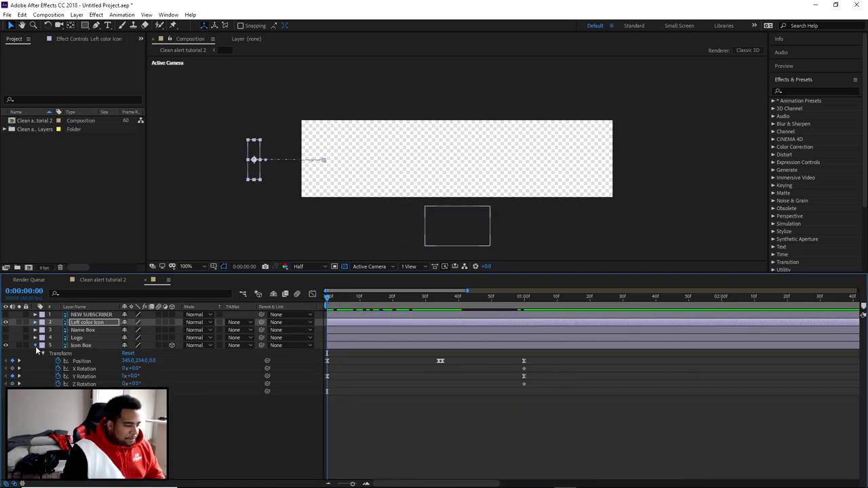
Step: Collapse the Icon Box layer and make the Name Box layer visible
left_click(36, 345)
left_click(108, 330)
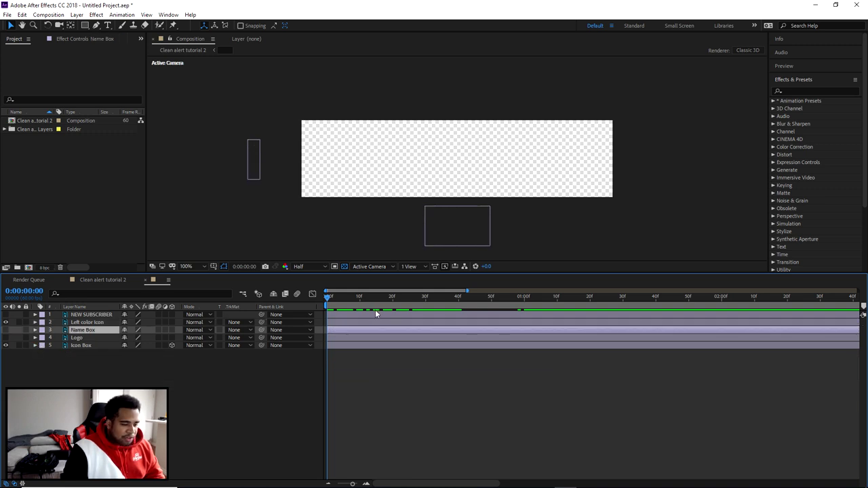
left_click(5, 330)
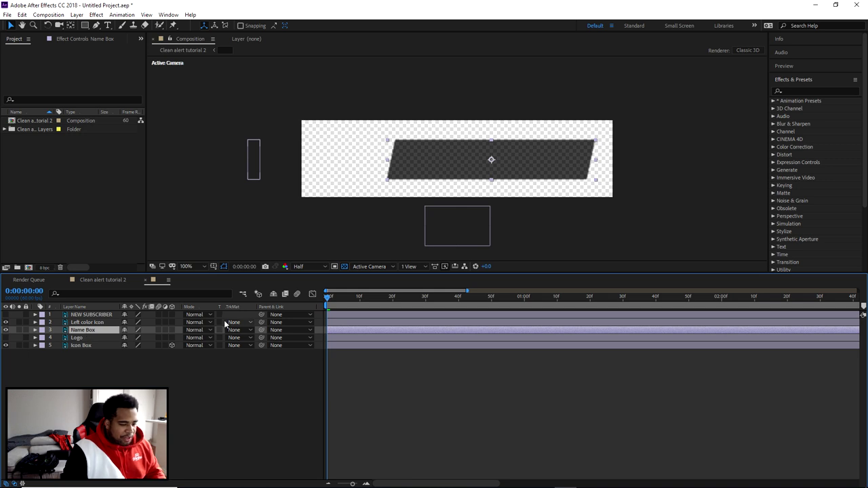
Step: Reveal the Icon Box's keyframes and make the Name Box layer start at about 0:00:00:56, just before the Icon Box's final keyframes
left_click(66, 347)
key("u")
left_click(524, 296)
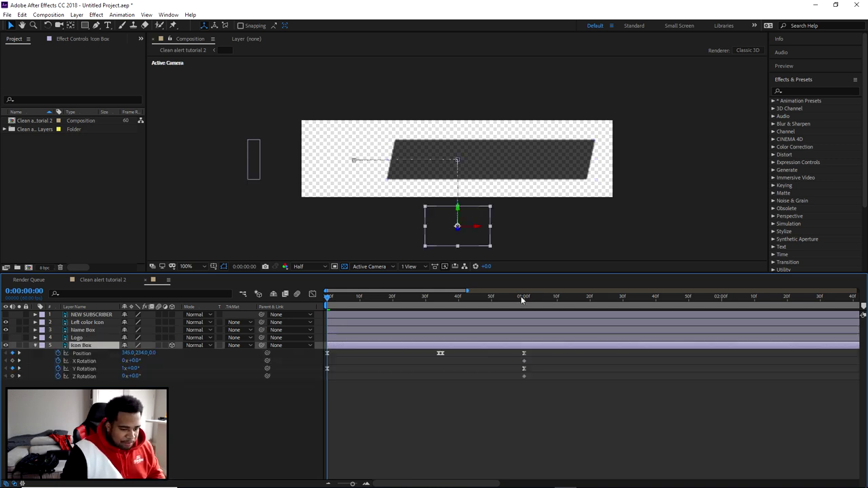
left_click(95, 331)
left_click_drag(343, 331, 513, 332)
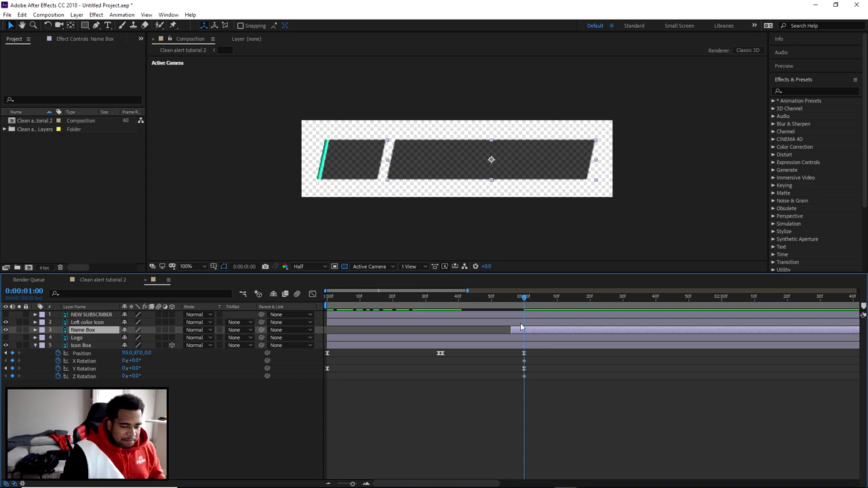
Step: Keyframe the Name Box's Position at 0:00:01:10 and place it off-canvas at 971.5, 87.0 at 0:00:00:56
left_click_drag(526, 300, 556, 298)
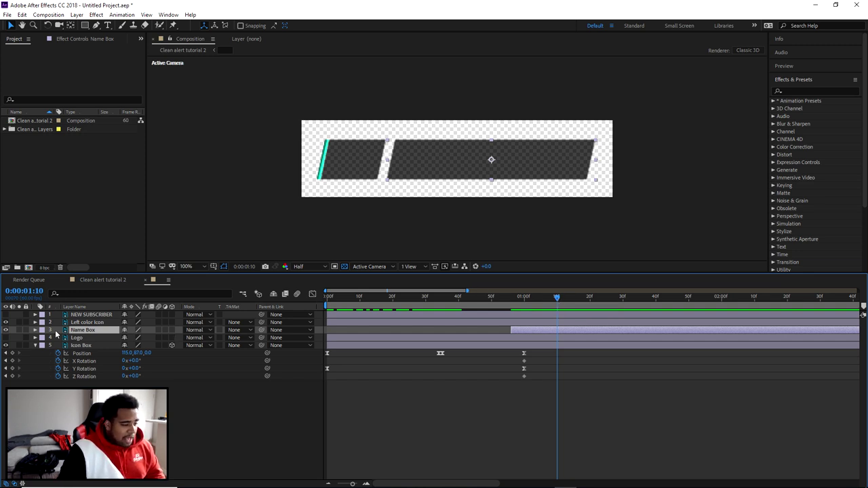
key("p")
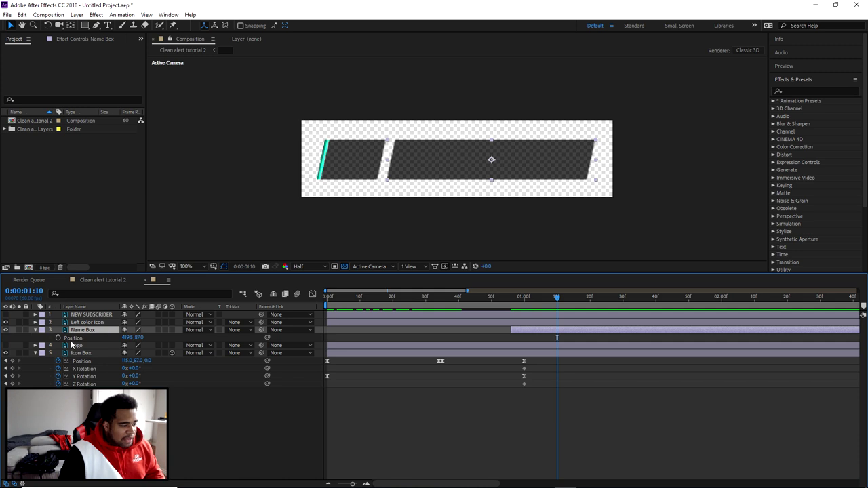
left_click(57, 337)
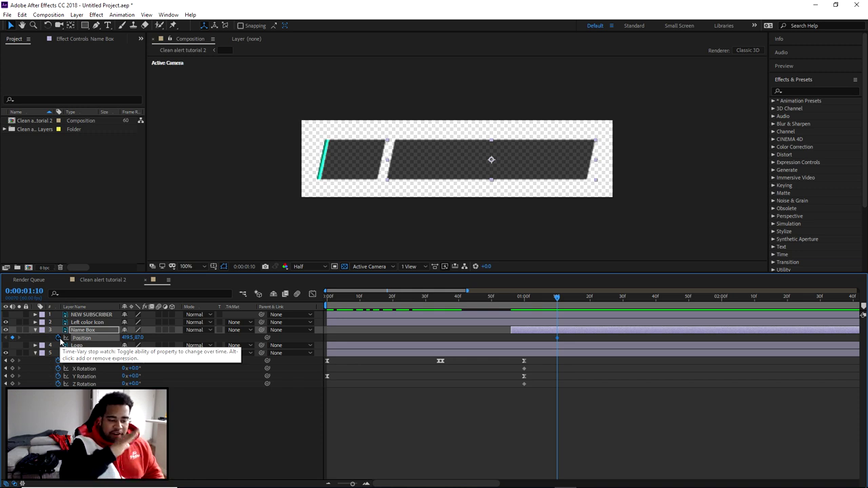
left_click_drag(560, 303, 512, 299)
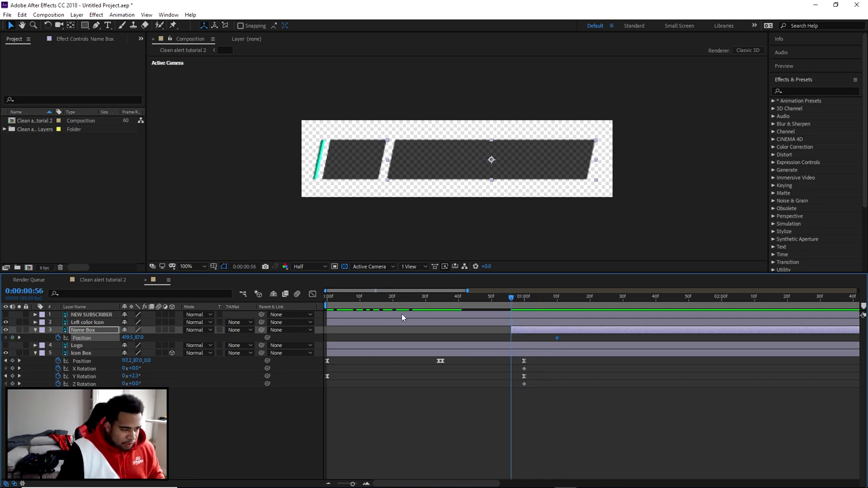
left_click_drag(425, 163, 674, 163)
Step: Check the Name Box's slide and move its end Position keyframe to 0:00:01:20
key("space")
left_click_drag(340, 304, 543, 307)
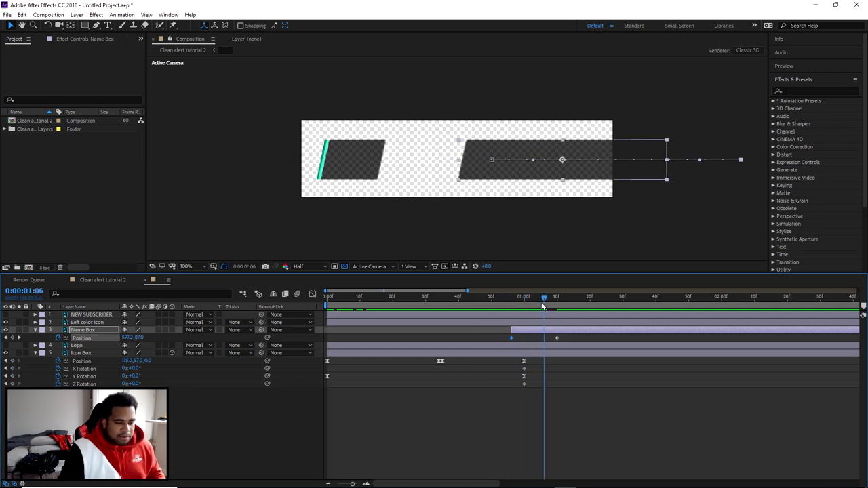
left_click_drag(543, 306, 588, 300)
left_click_drag(569, 337, 589, 337)
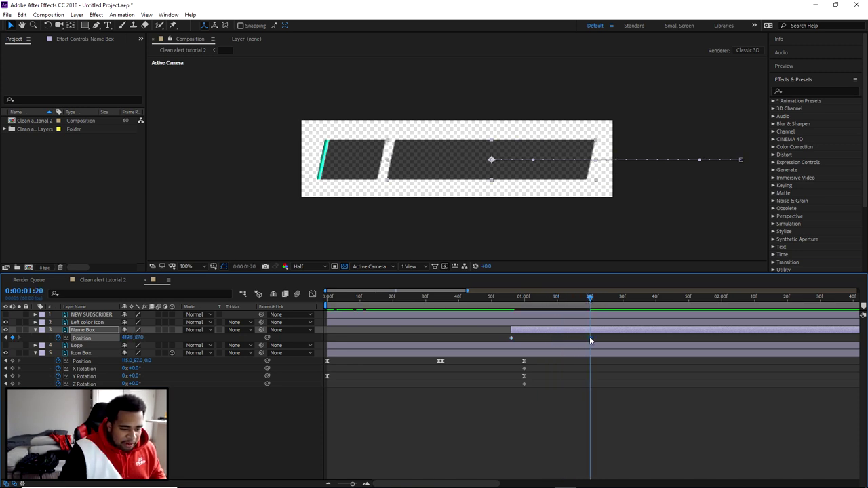
Step: Preview the slower Name Box slide together with the other layers from the start
left_click_drag(589, 298, 342, 298)
key("space")
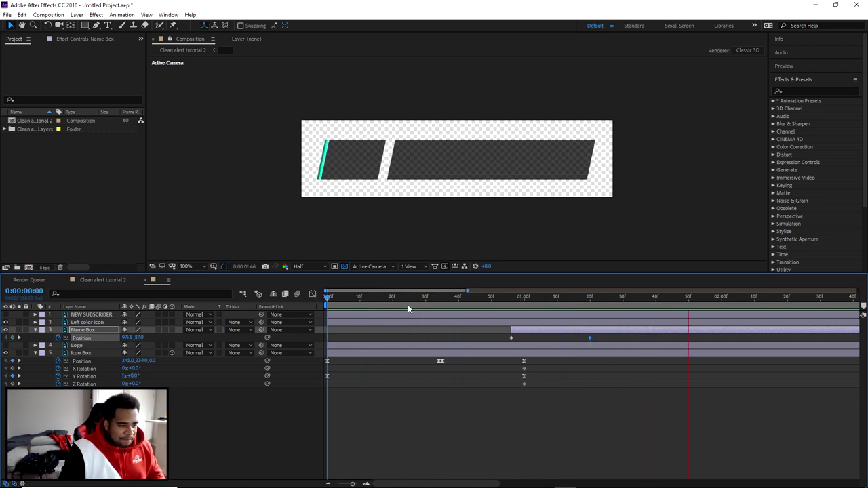
key("space")
key("space")
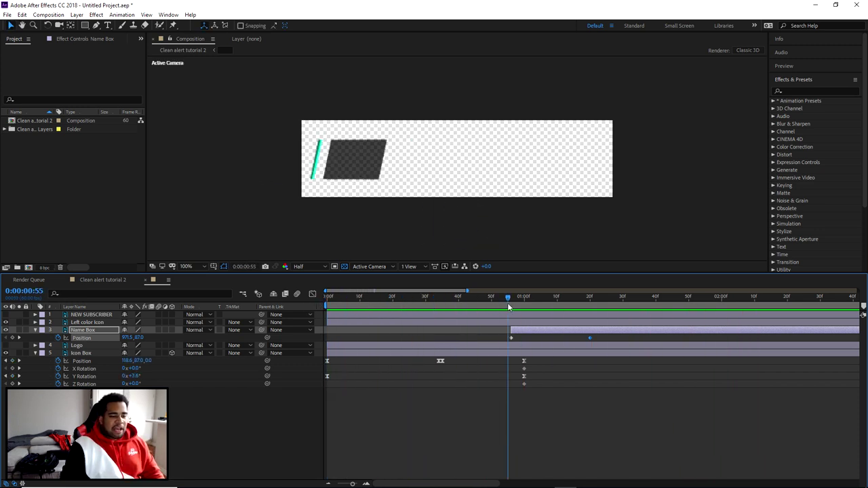
key("space")
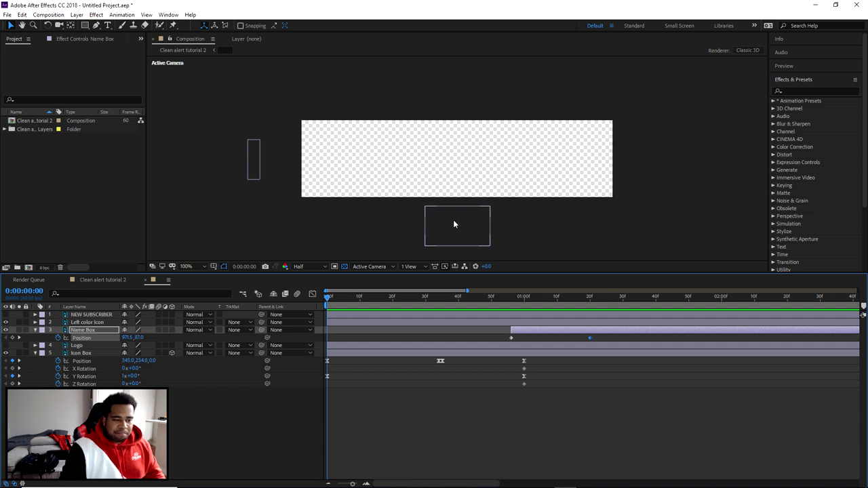
key("space")
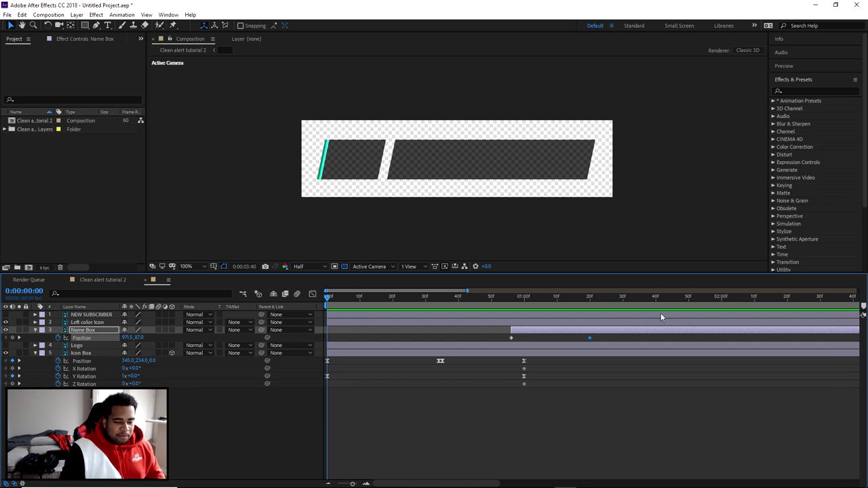
key("space")
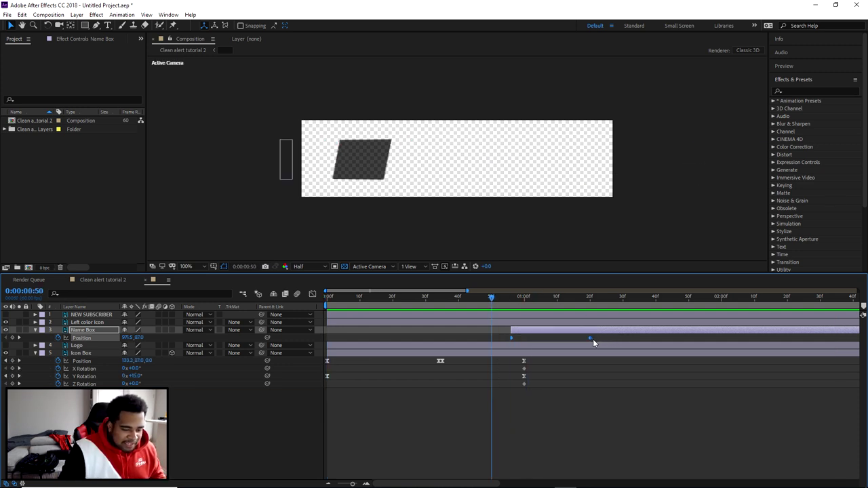
Step: Easy Ease both Name Box Position keyframes, adjust an ease handle on their speed curve, and return to the layer bars
right_click(590, 338)
mouse_move(685, 449)
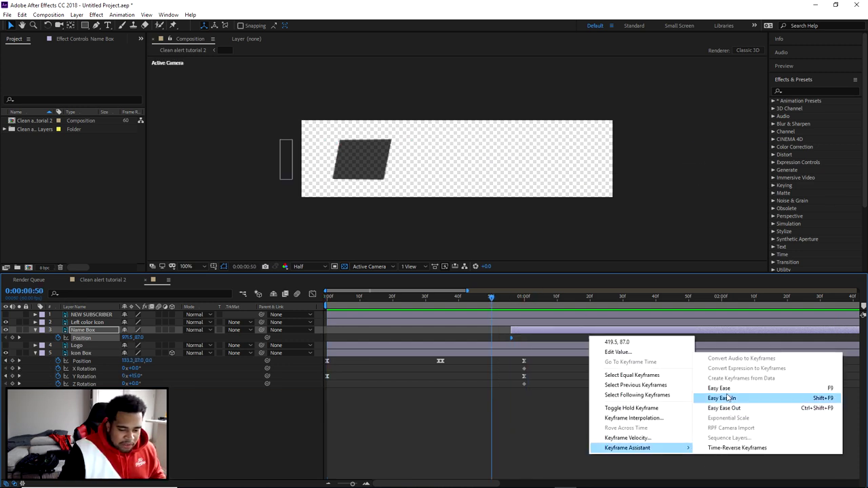
left_click(709, 399)
left_click(312, 294)
left_click_drag(504, 431, 635, 470)
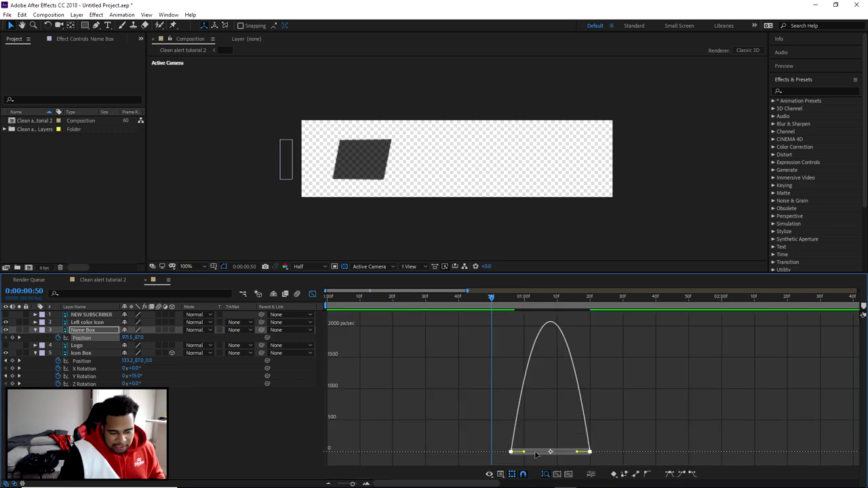
left_click_drag(526, 456, 568, 452)
key("shift+F3")
Step: Preview the eased Name Box slide from the start and scrub to its end at 0:00:01:22
key("Home")
key("space")
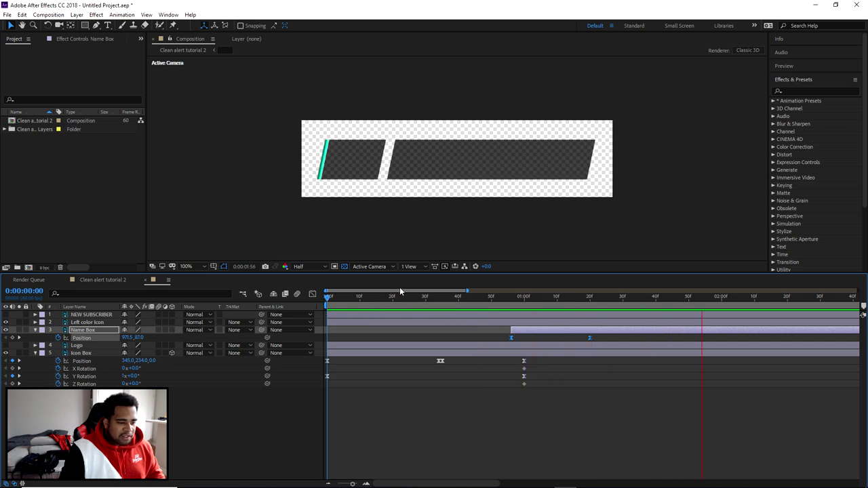
key("space")
key("space")
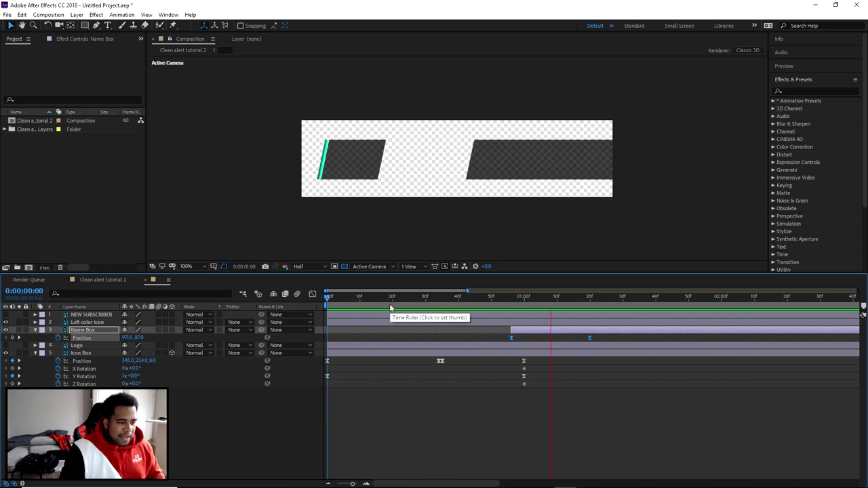
left_click_drag(390, 298, 596, 300)
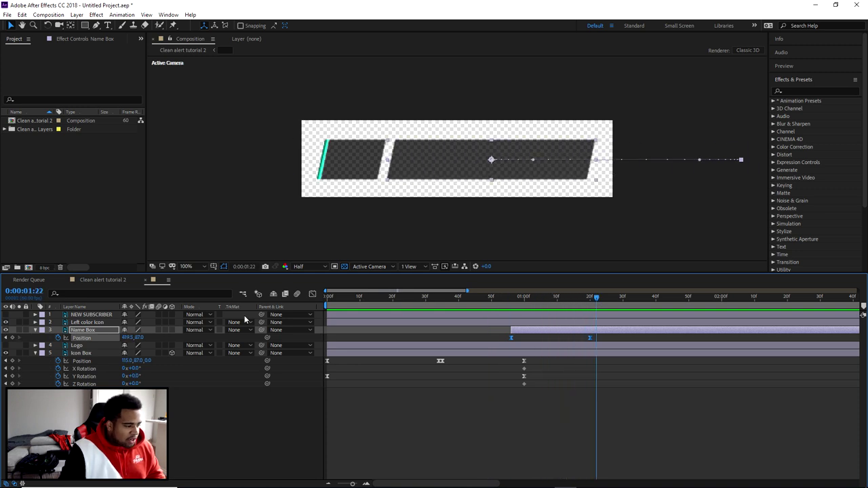
Step: Collapse the Name Box layer, make the Logo layer visible, and move the playhead to 0:00:00:55
left_click(35, 330)
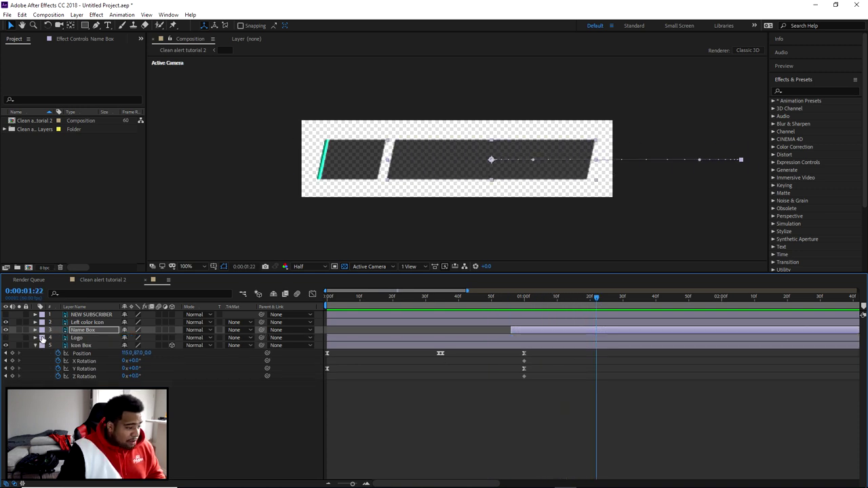
left_click(6, 337)
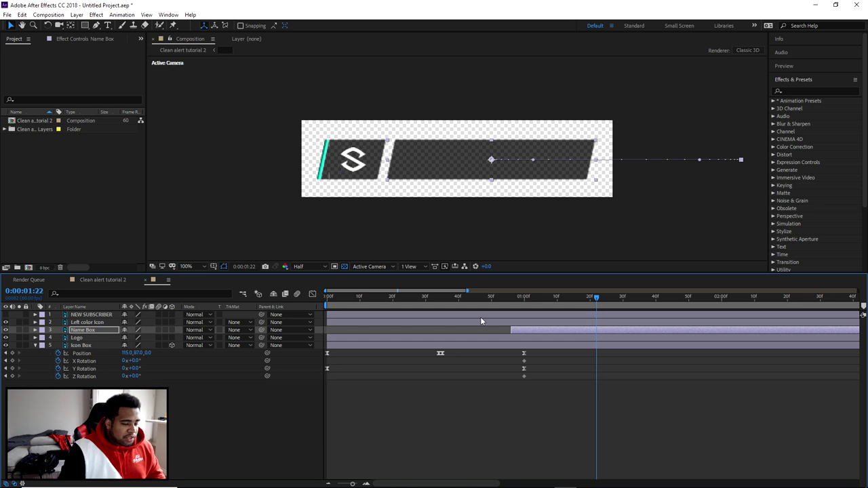
left_click_drag(455, 297, 506, 303)
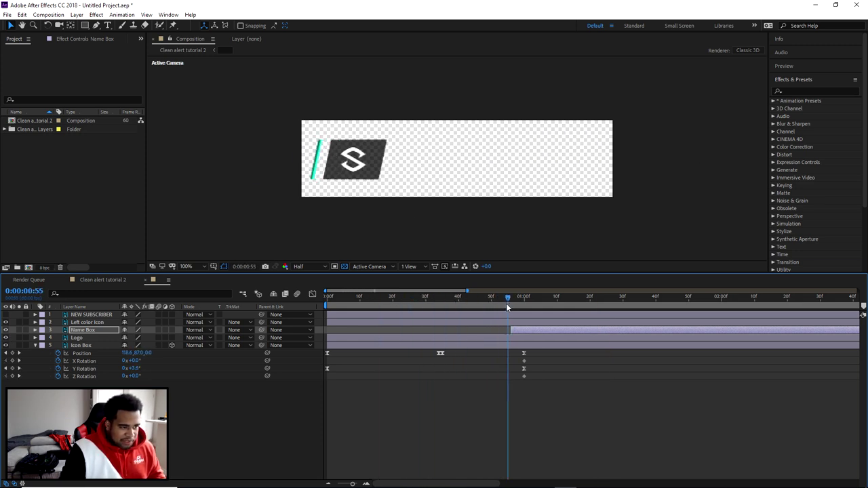
Step: Apply the Linear Wipe transition effect to the Logo layer with the current time at 0:00:00:50
left_click(350, 160)
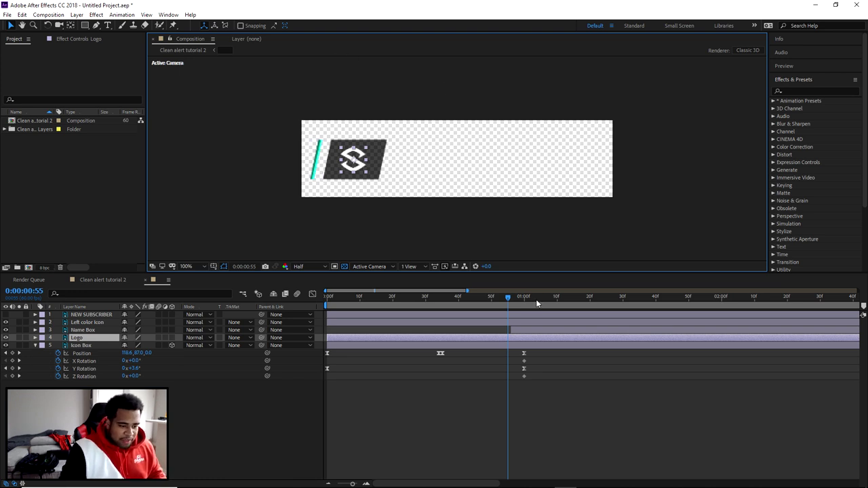
left_click_drag(509, 298, 492, 304)
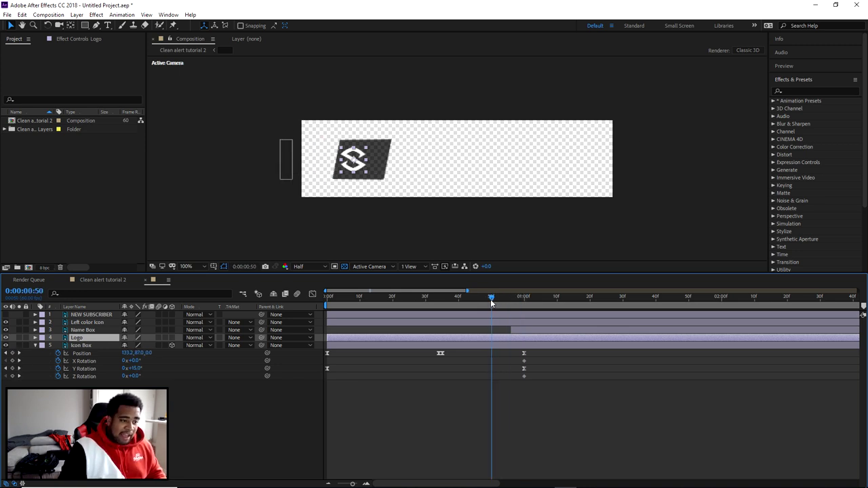
left_click(95, 15)
mouse_move(127, 258)
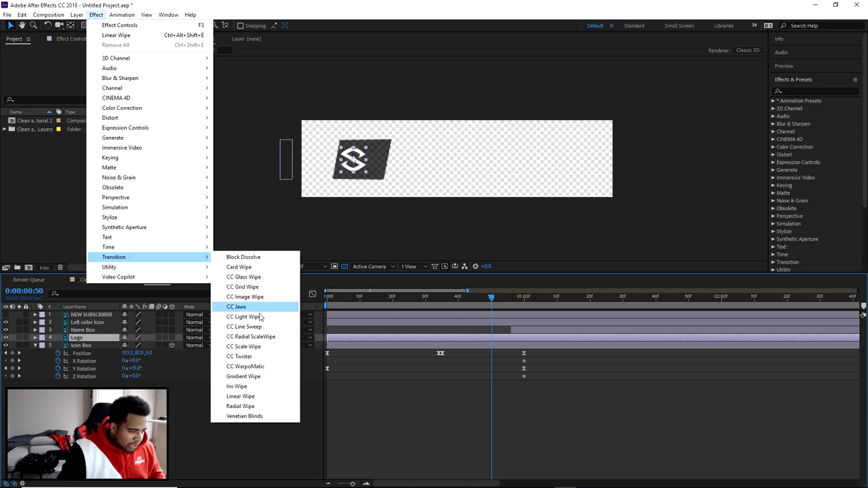
left_click(244, 396)
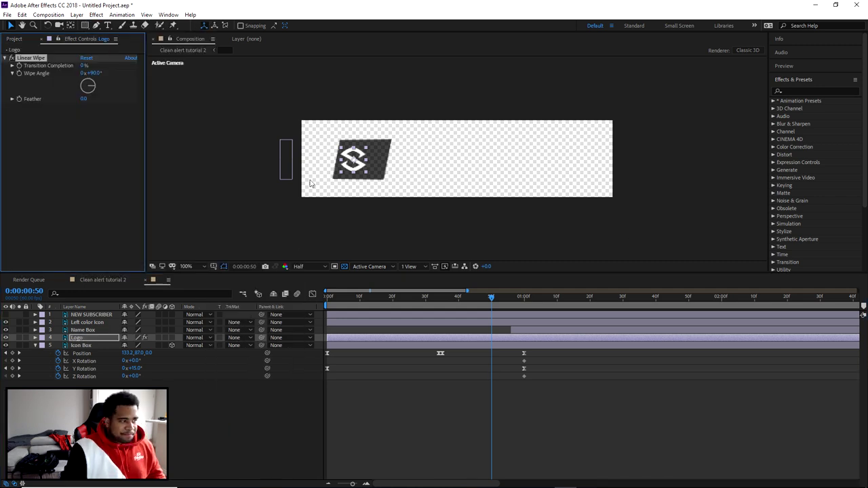
Step: Set the logo's wipe angle to 246° and keyframe Transition Completion at 100% at 0:00:00:50 and 1% at 0:00:01:00
left_click_drag(86, 83, 85, 95)
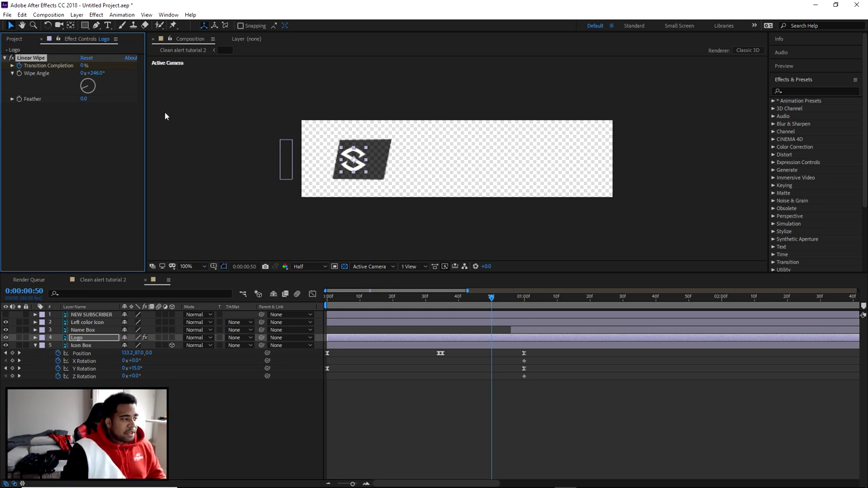
left_click_drag(84, 65, 163, 64)
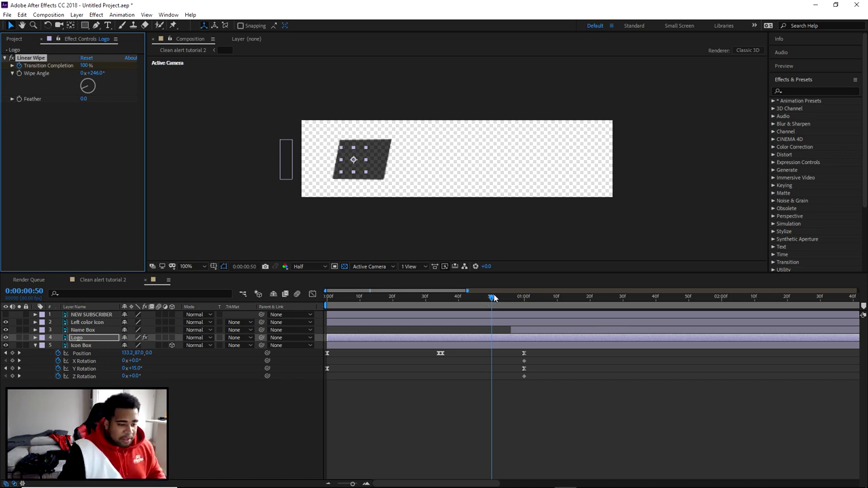
left_click_drag(494, 299, 524, 297)
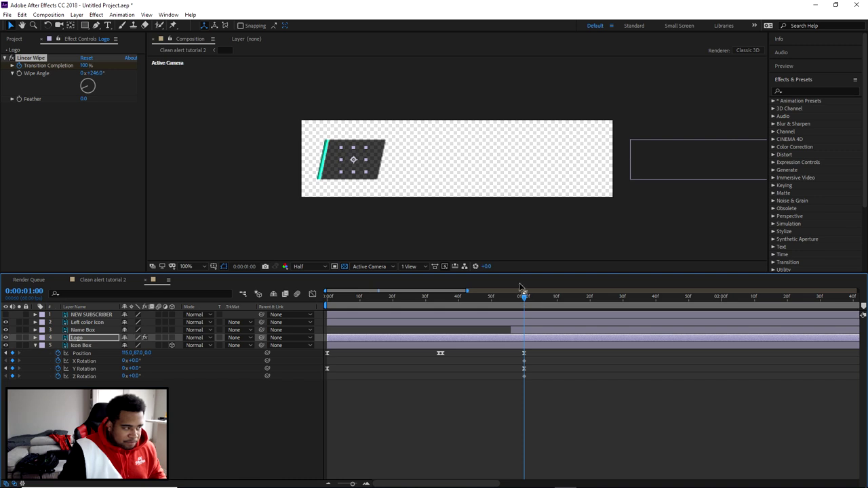
left_click_drag(86, 66, 18, 65)
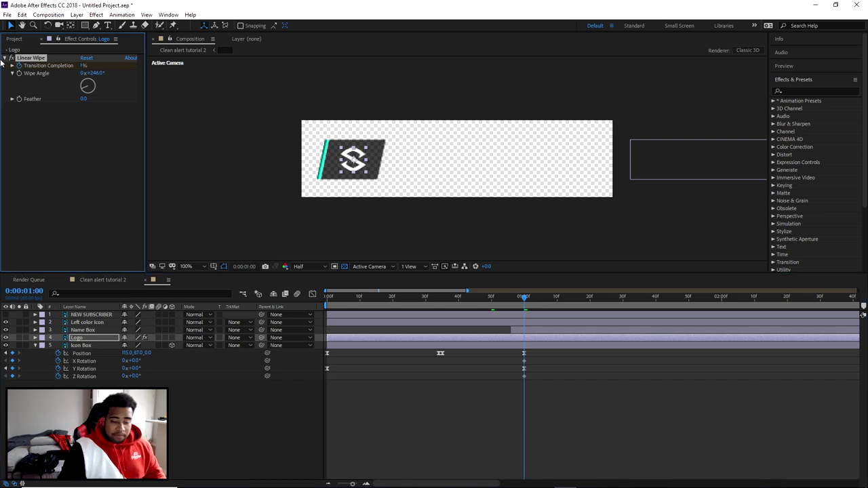
key("space")
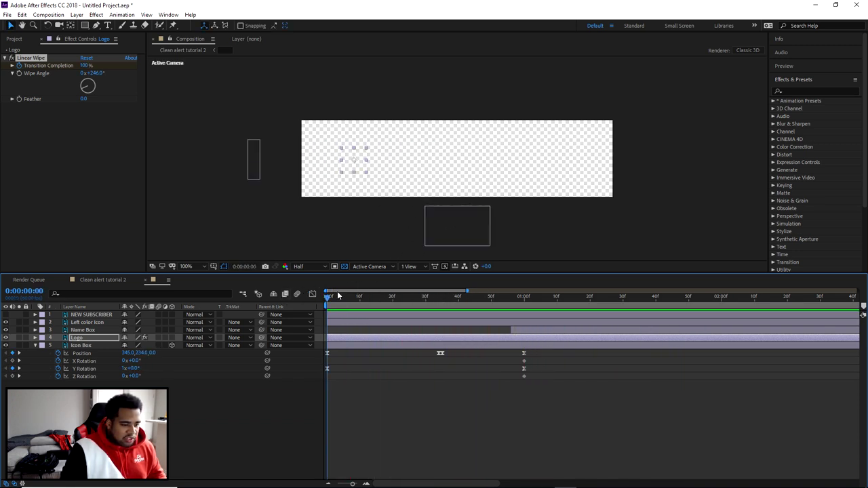
Step: Reveal the Logo layer's keyframes and apply Easy Ease to both Transition Completion keyframes
left_click_drag(407, 296, 478, 296)
left_click(107, 339)
key("u")
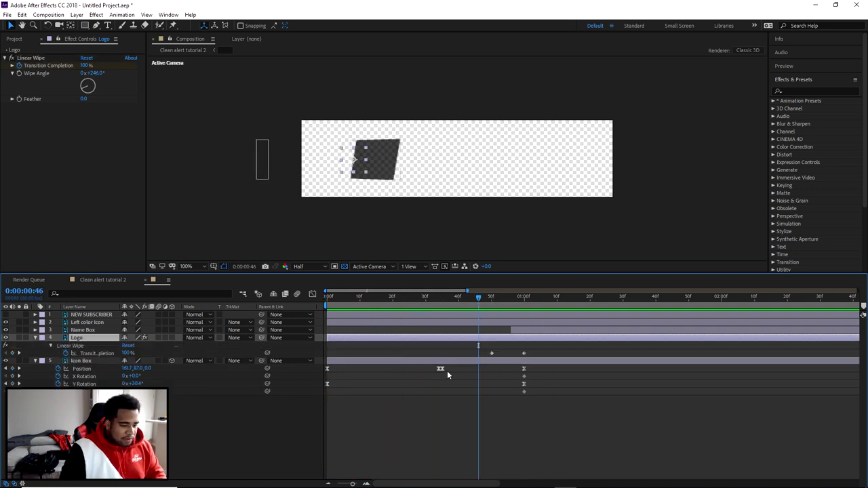
key("space")
left_click(523, 353)
right_click(491, 353)
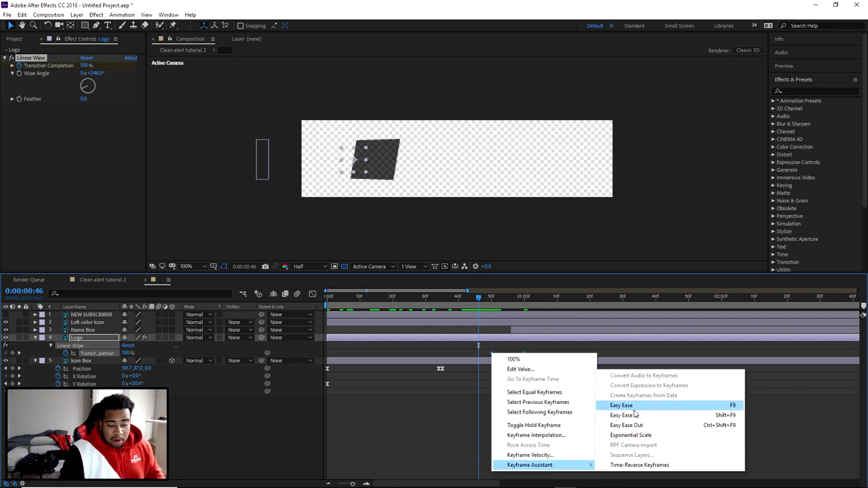
left_click(636, 408)
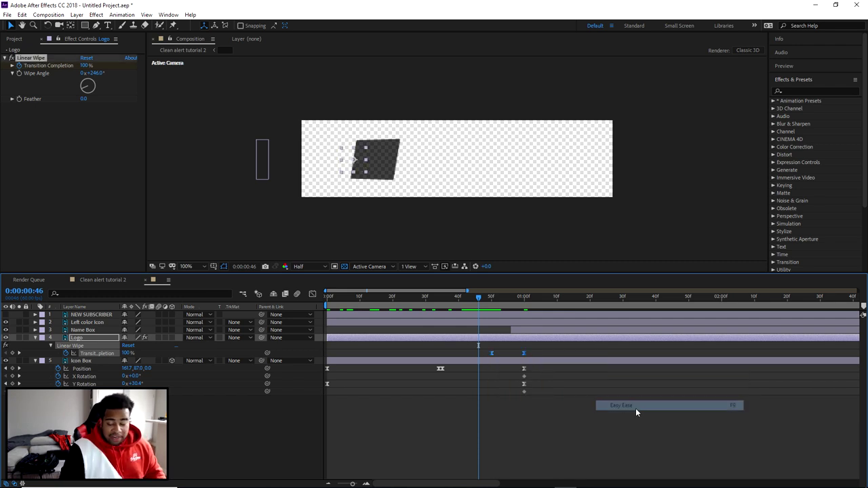
Step: Inspect the speed graph of the logo's wipe and preview the animation from the start
left_click(312, 294)
left_click_drag(485, 319, 516, 327)
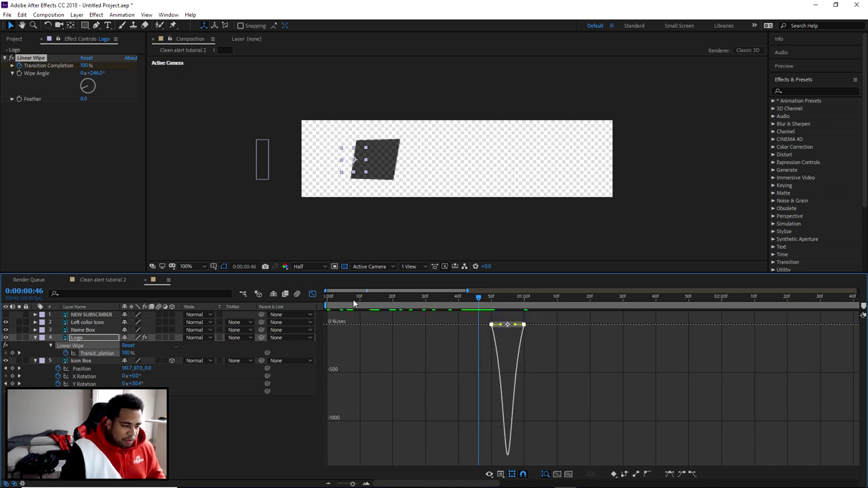
left_click(312, 294)
key("space")
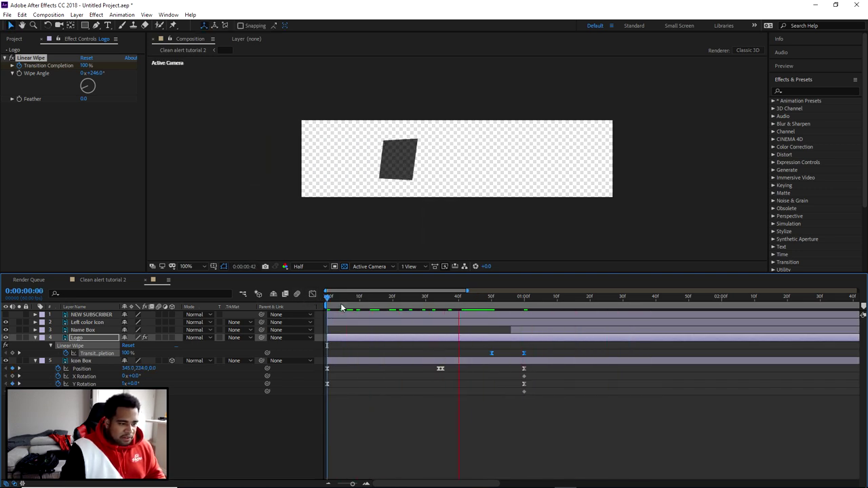
key("space")
key("space")
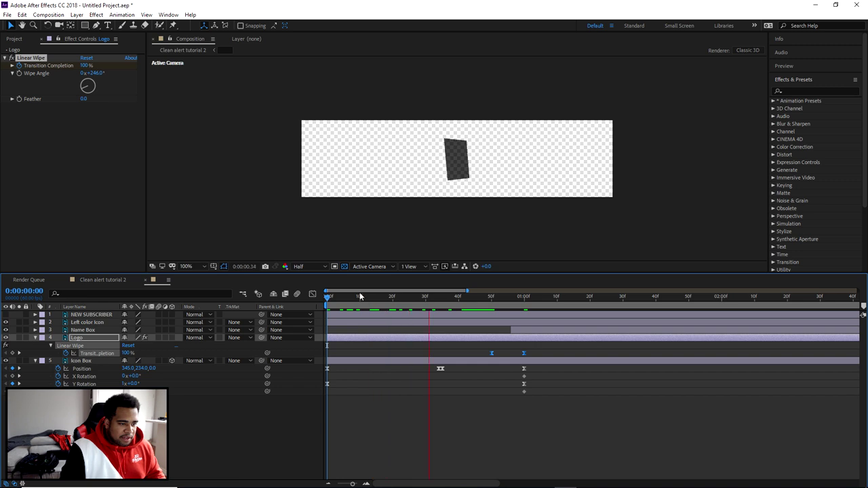
left_click(360, 296)
Step: Reveal the Name Box layer's Position keyframes and move its final keyframe earlier to 0:00:01:15
left_click_drag(328, 295, 524, 314)
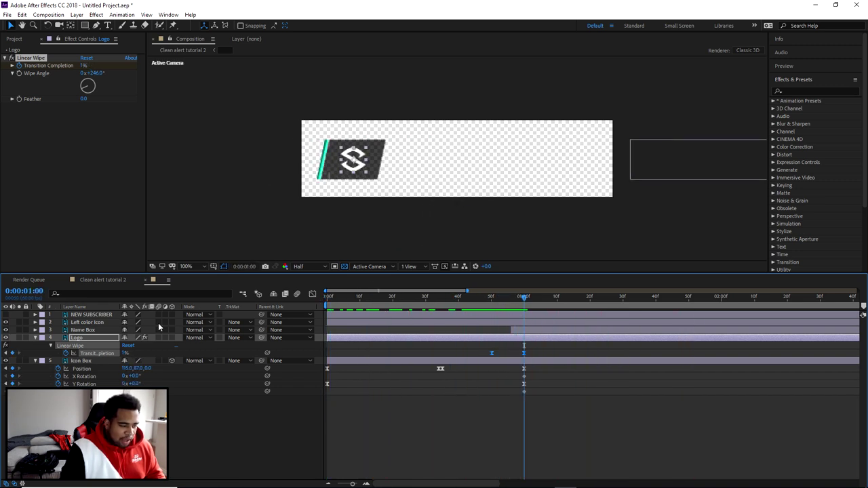
left_click(87, 330)
key("p")
left_click_drag(589, 337, 573, 341)
Step: Preview the alert animation from the beginning to check the timing of the name box's entrance
key("Home")
key("space")
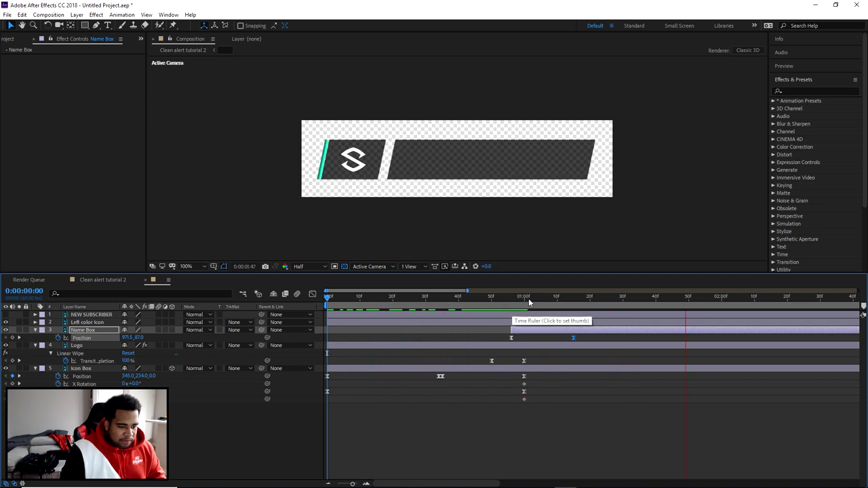
left_click(337, 297)
key("space")
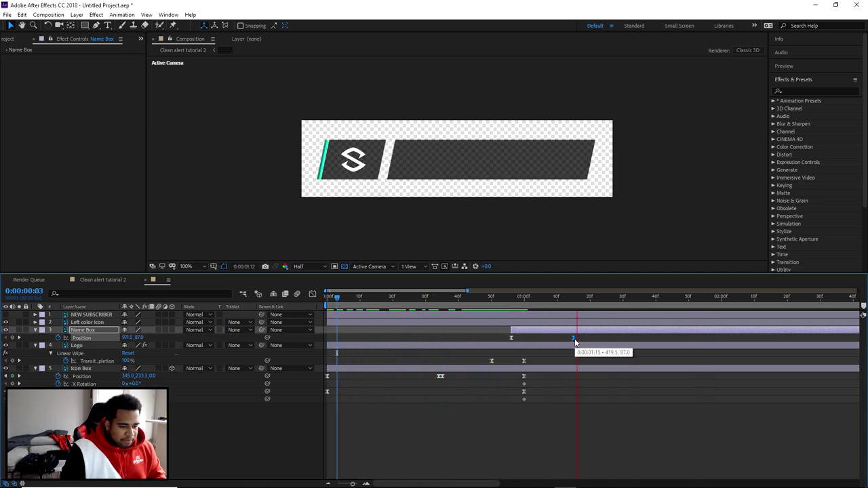
key("space")
key("Home")
key("space")
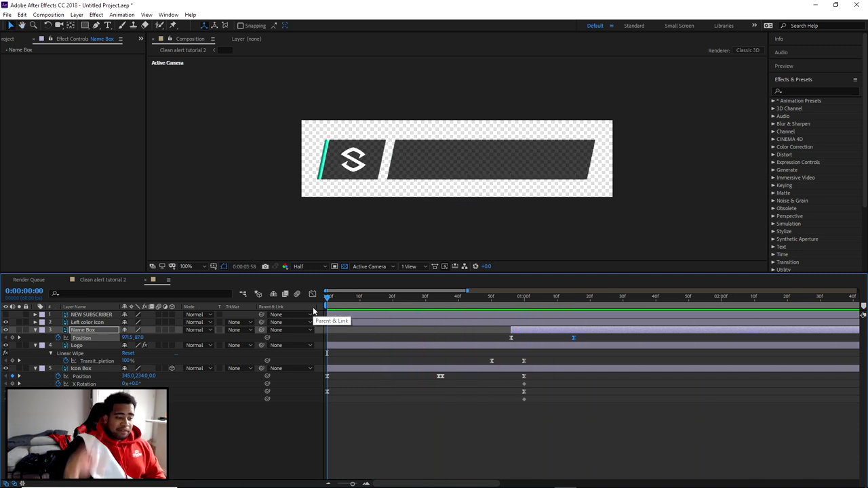
key("space")
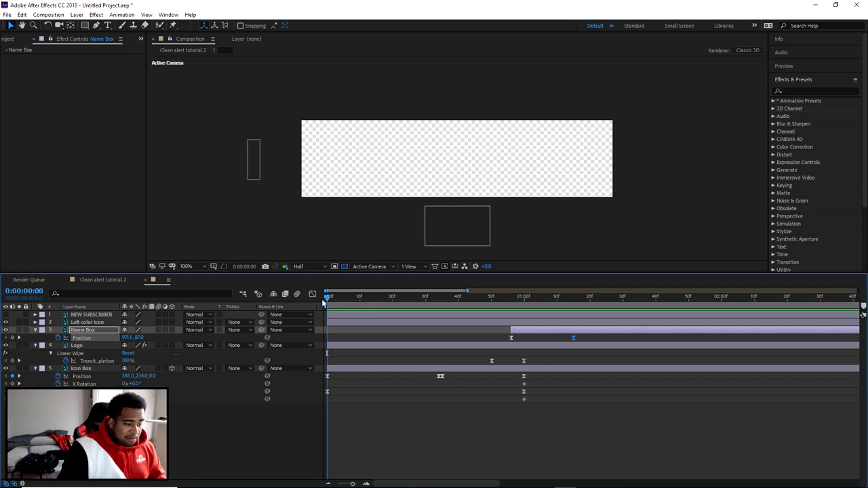
key("space")
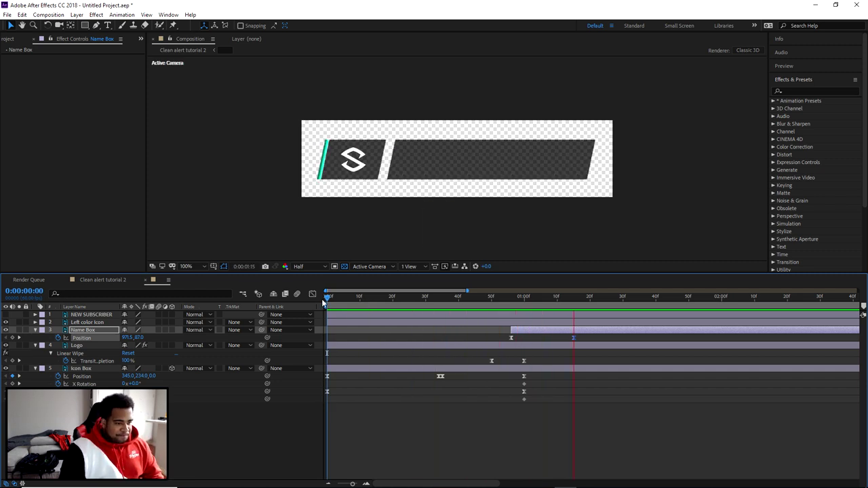
Step: Make the NEW SUBSCRIBER layer visible at 0:00:01:16 and check it in the Clean alert tutorial 2 composition
left_click_drag(326, 296, 578, 296)
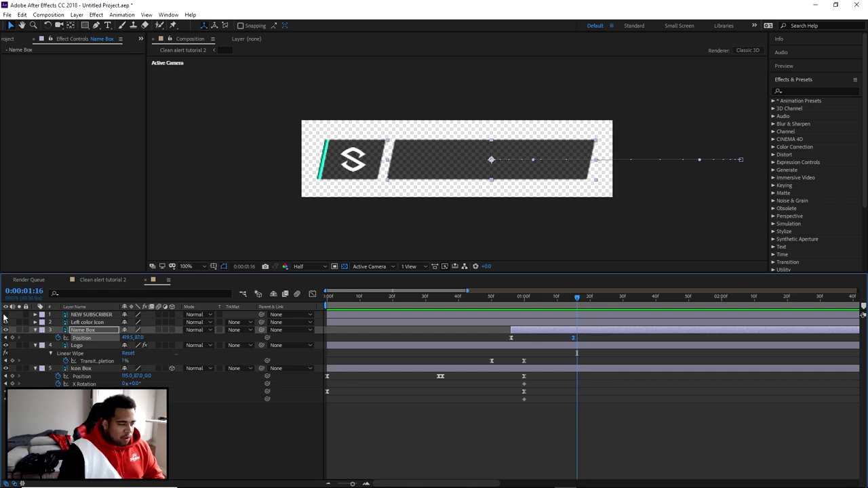
left_click(111, 284)
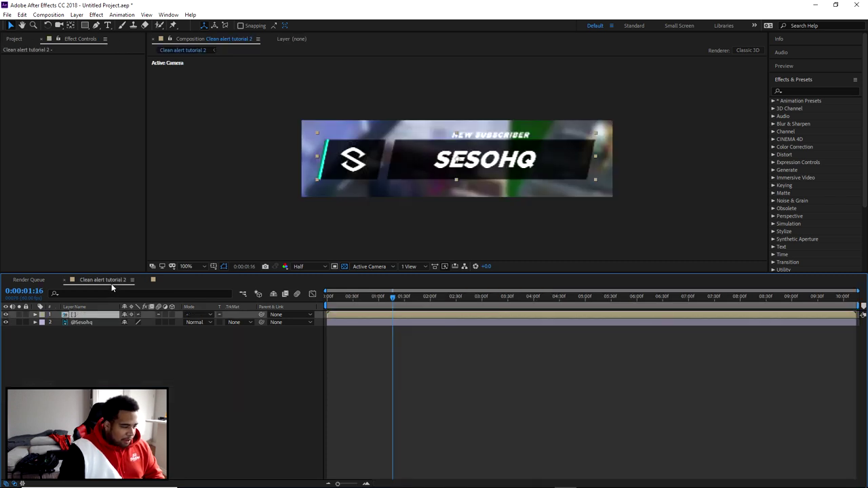
left_click(153, 280)
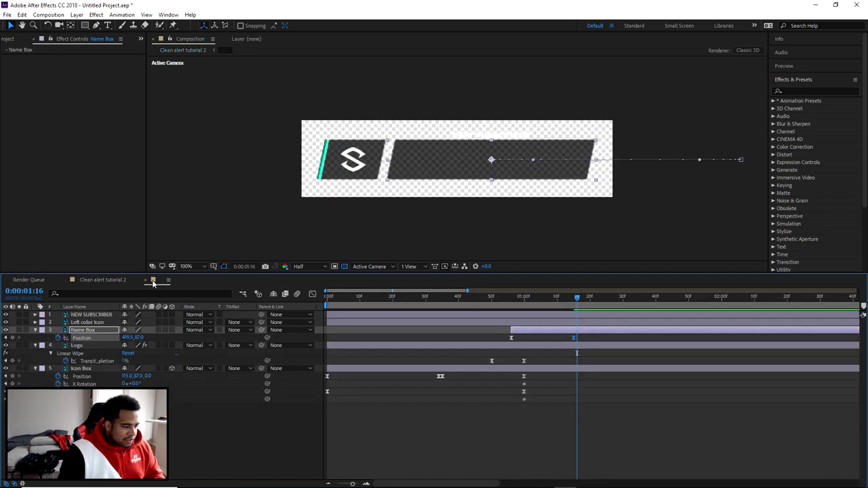
Step: Create a black 688 x 170 px solid and place it beneath all other layers as a background
left_click(34, 330)
right_click(139, 292)
right_click(135, 309)
mouse_move(203, 314)
left_click(264, 337)
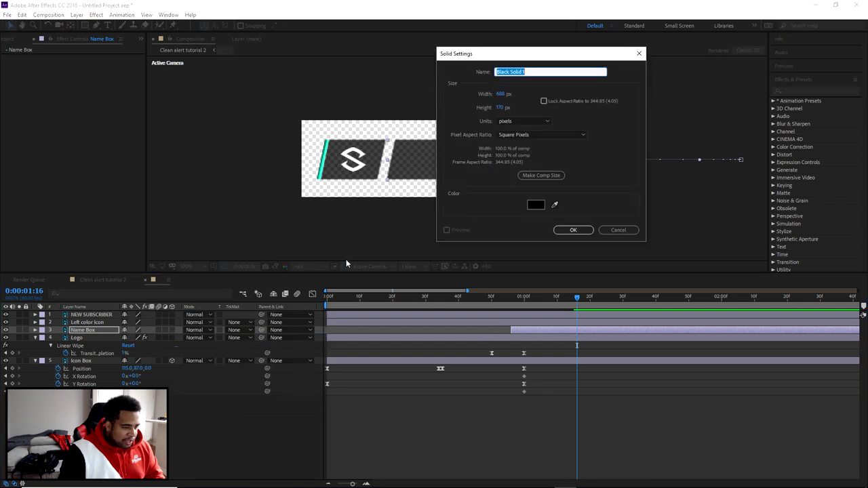
left_click(577, 231)
left_click_drag(95, 329, 95, 403)
Step: Scrub through the name box's entrance and compare the NEW SUBSCRIBER text with the black background hidden and shown
left_click_drag(577, 298, 606, 305)
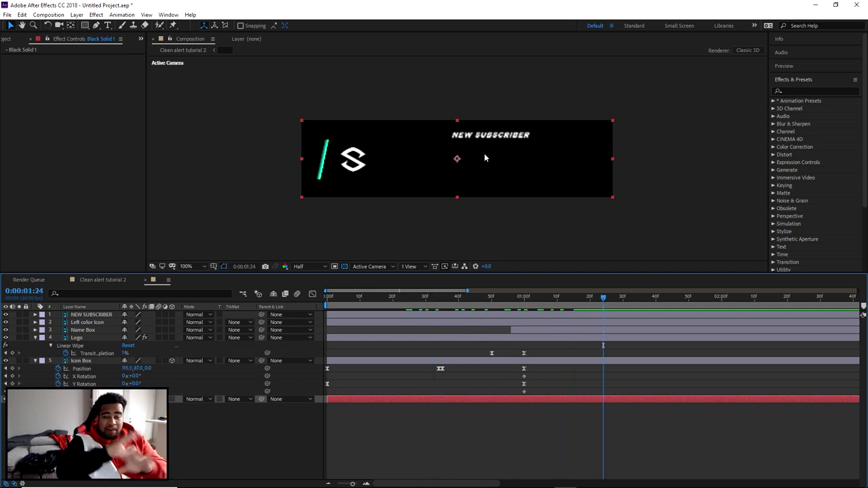
left_click(129, 372)
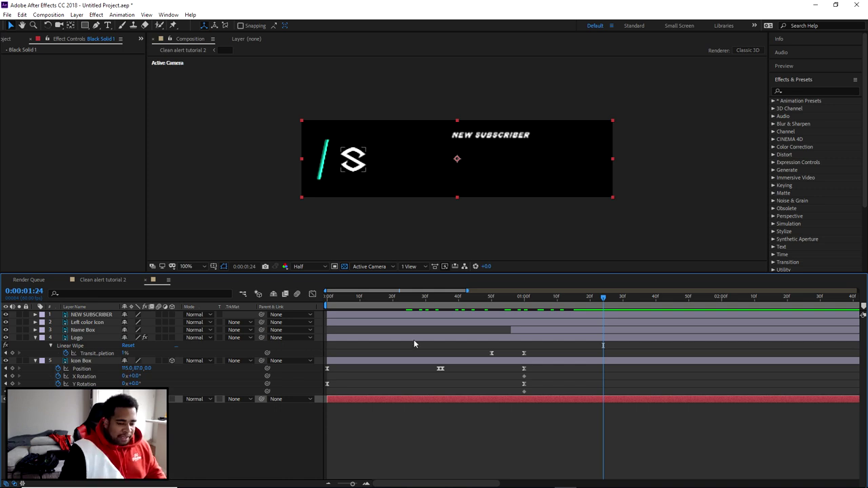
left_click_drag(605, 298, 497, 308)
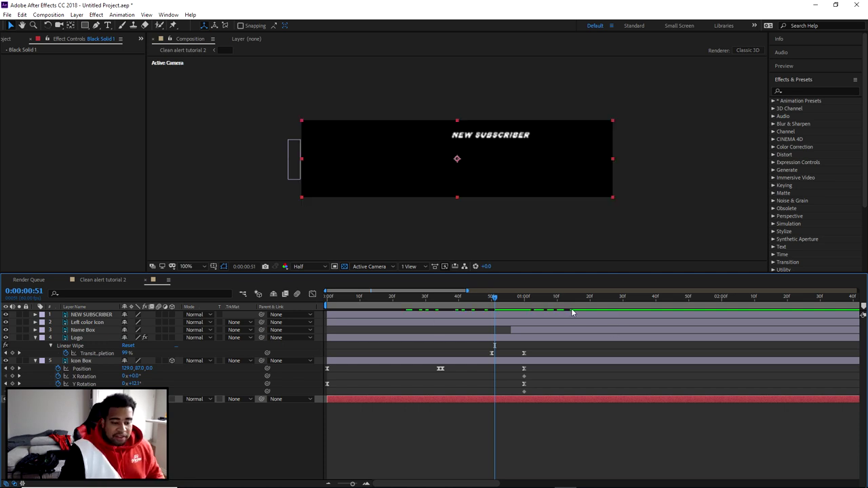
left_click_drag(494, 297, 570, 298)
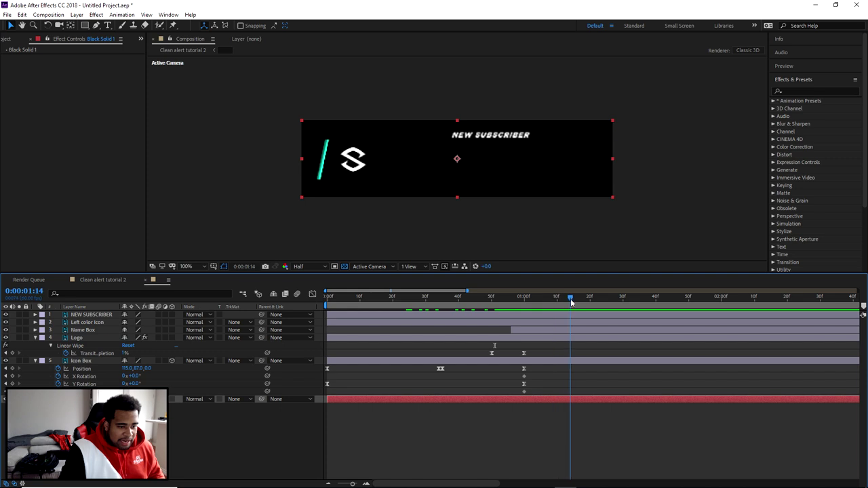
left_click_drag(571, 298, 549, 305)
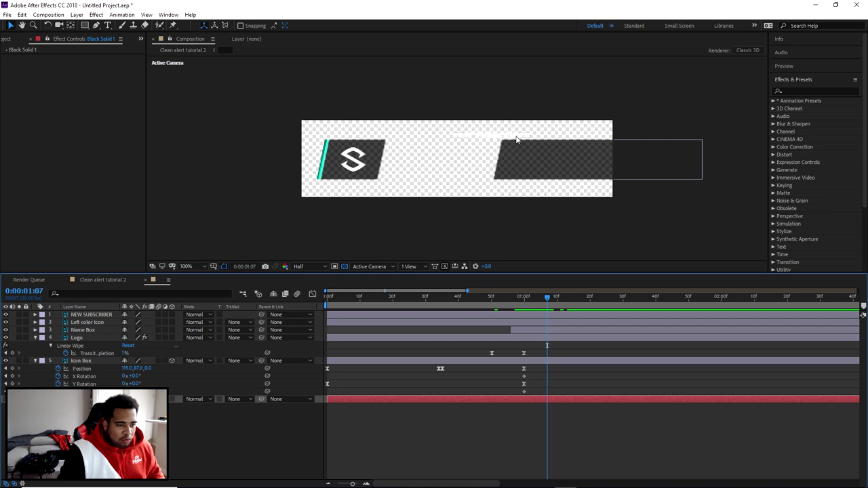
left_click(5, 398)
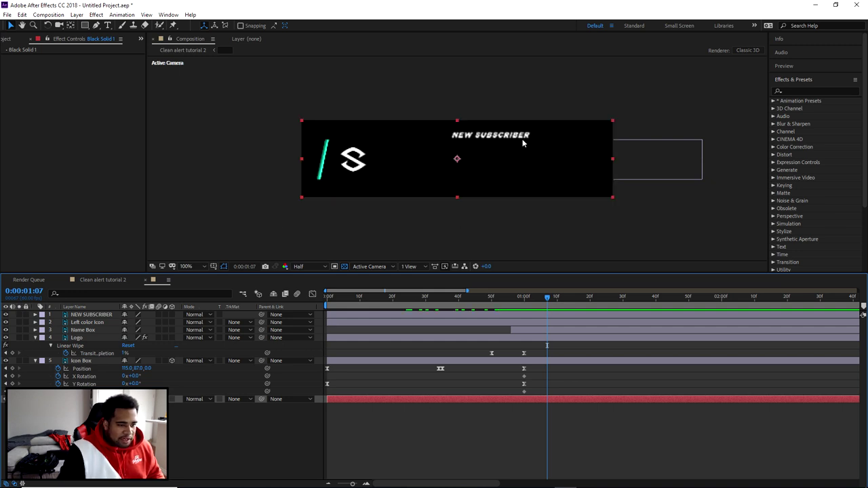
Step: Apply a Linear Wipe transition to the NEW SUBSCRIBER layer with the playhead at 0:00:01:06
key("Page_Up")
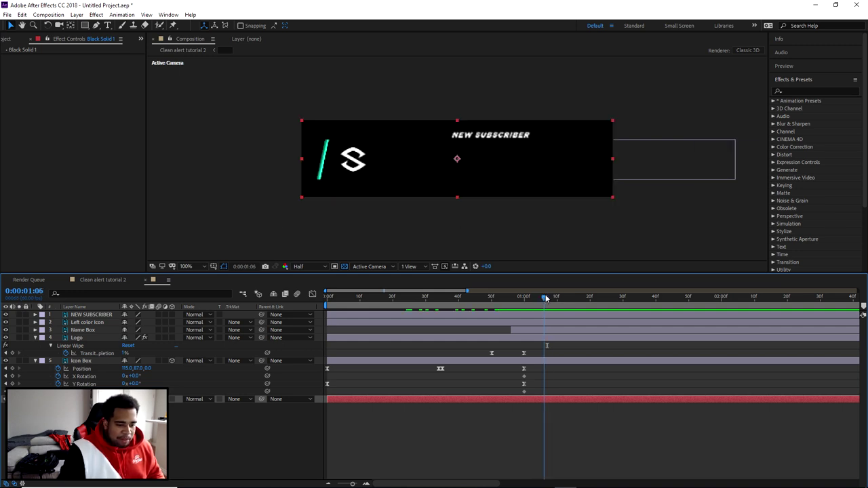
left_click(5, 399)
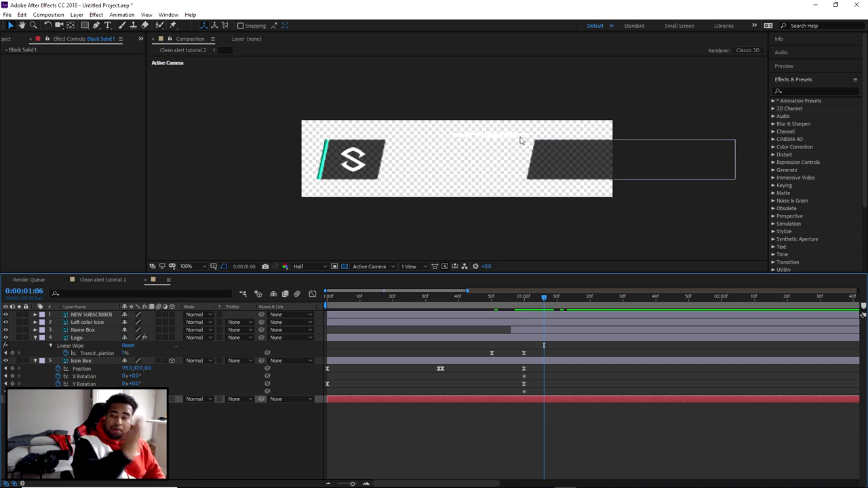
left_click(100, 316)
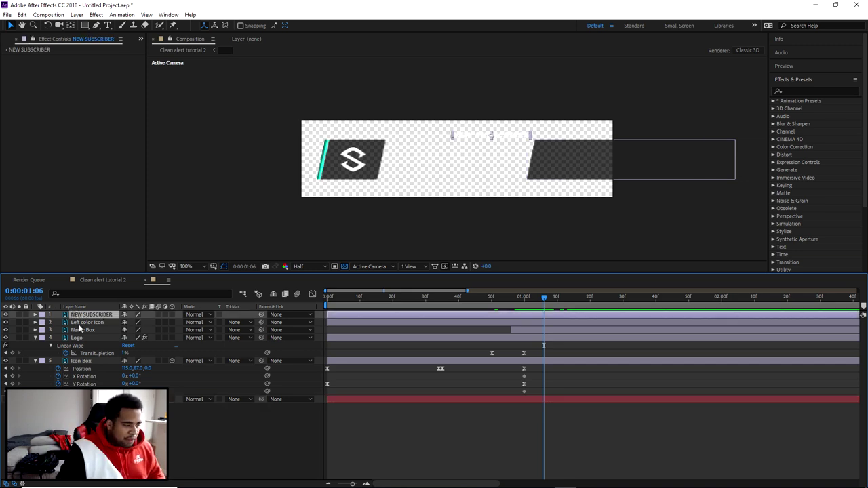
left_click(96, 15)
mouse_move(117, 262)
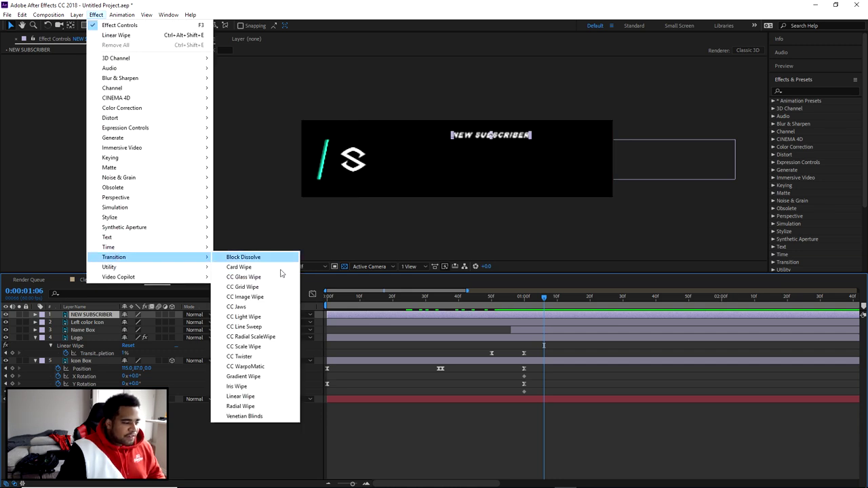
left_click(252, 396)
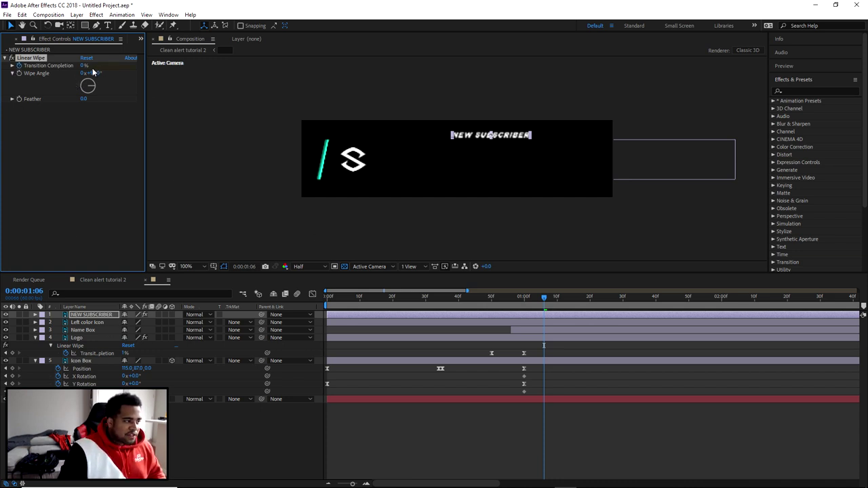
Step: Keyframe the NEW SUBSCRIBER wipe's Transition Completion at 100% at 0:00:01:06 and reveal the layer's keyframes
left_click_drag(82, 66, 135, 73)
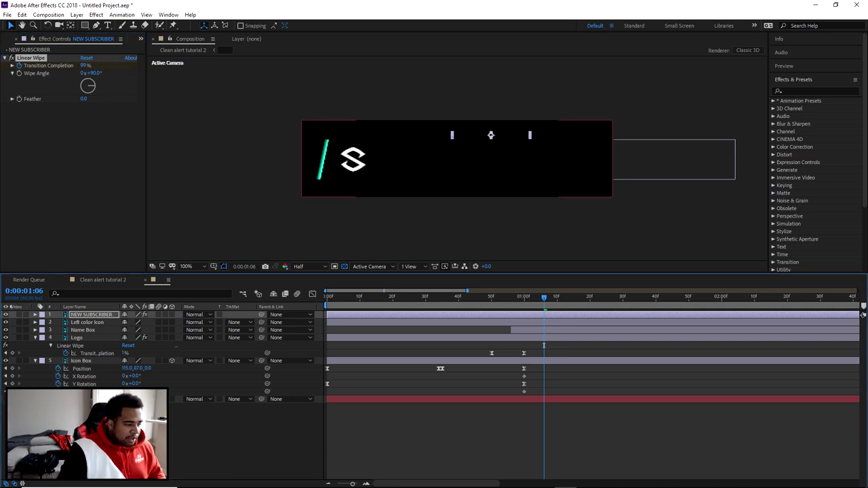
left_click_drag(545, 297, 557, 298)
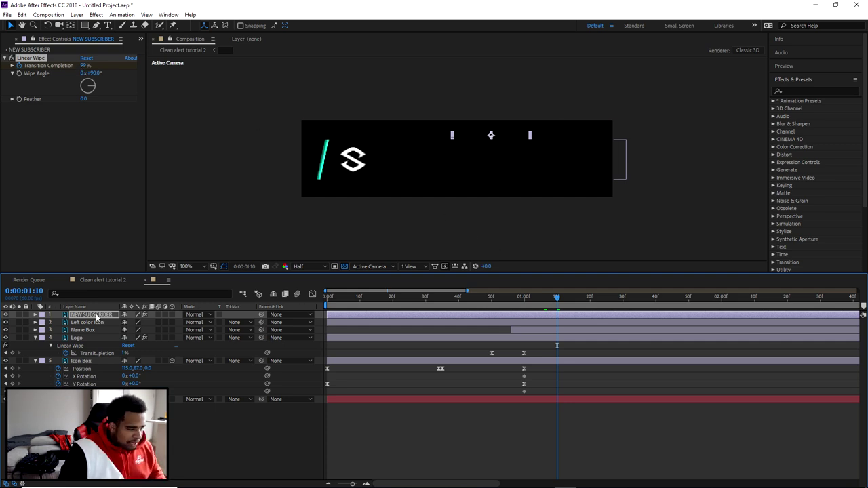
key("u")
left_click_drag(557, 298, 545, 298)
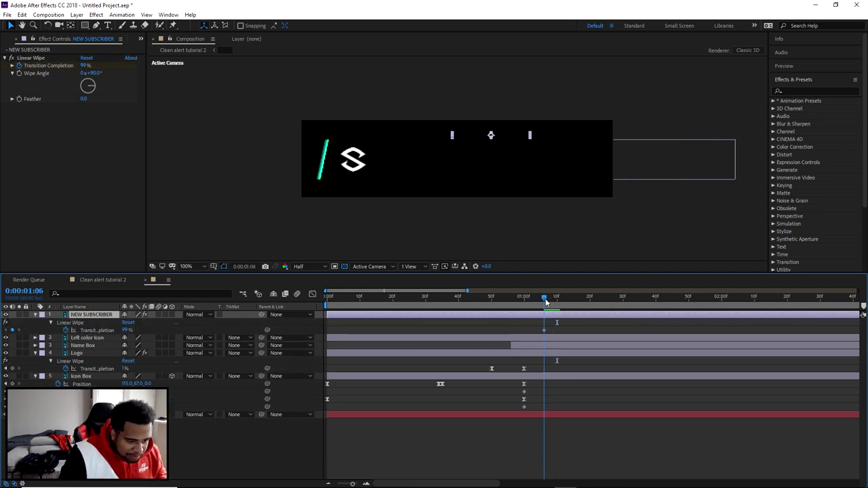
left_click_drag(82, 65, 91, 67)
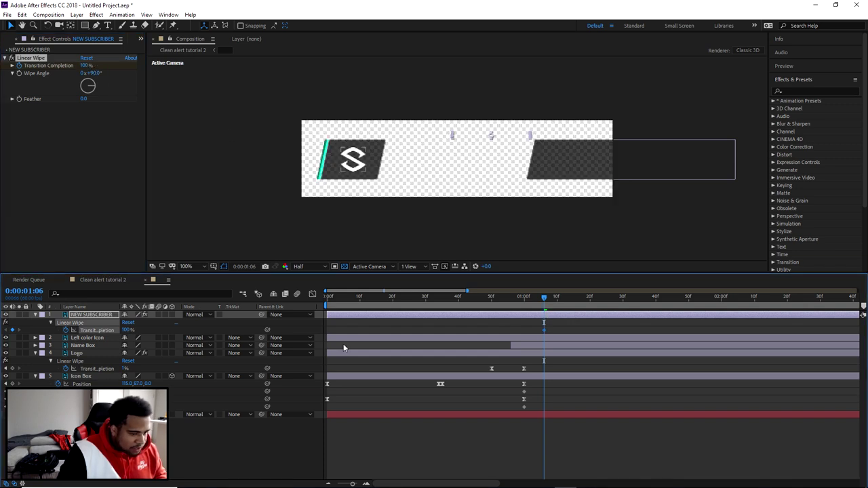
Step: Keyframe the NEW SUBSCRIBER wipe's Transition Completion at 0% at 0:00:01:10
left_click_drag(546, 299, 557, 299)
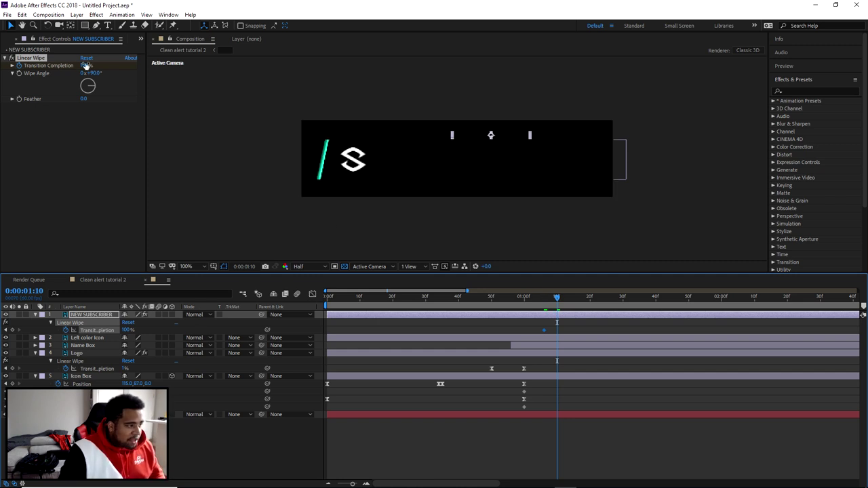
left_click_drag(85, 66, 2, 68)
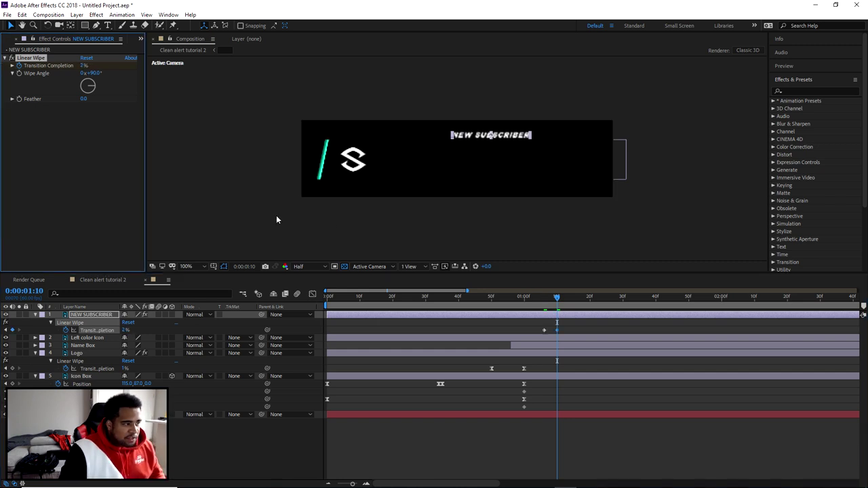
left_click_drag(83, 65, 68, 69)
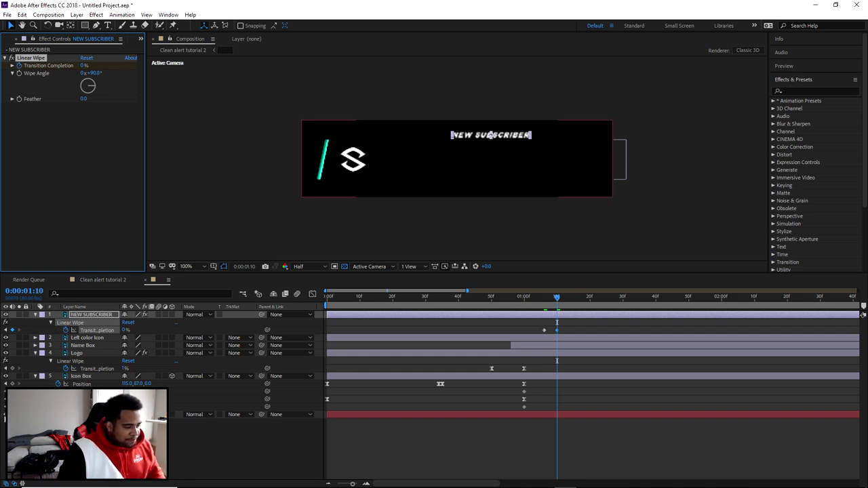
Step: Scrub through the NEW SUBSCRIBER text's wipe up close and inspect how the letters are revealed
left_click_drag(557, 297, 546, 301)
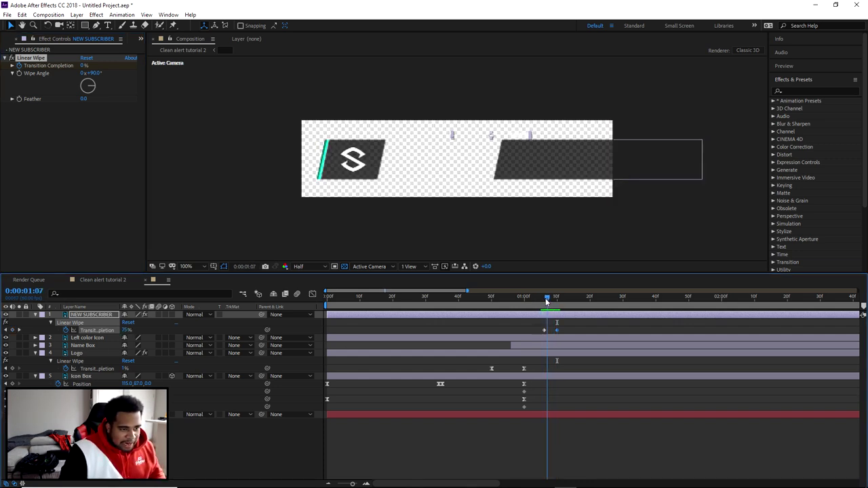
scroll(454, 159, "up", 4)
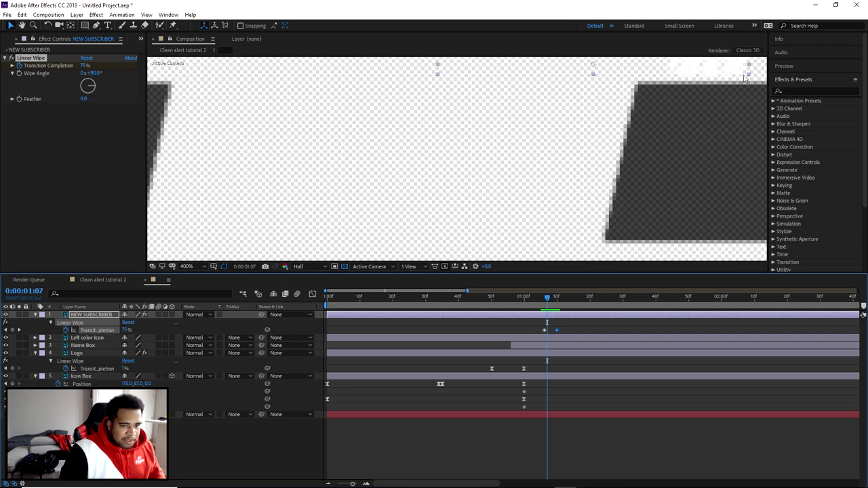
mouse_move(547, 301)
left_mouse_down()
mouse_move(536, 301)
mouse_move(555, 303)
left_mouse_up()
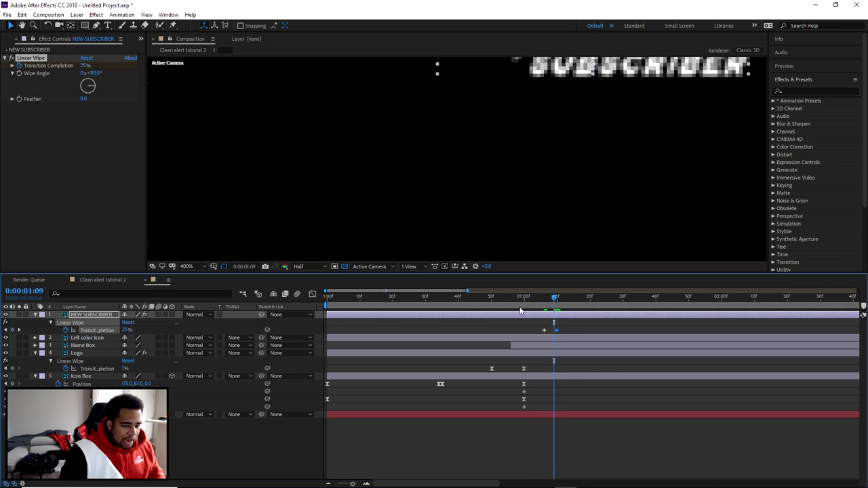
mouse_move(555, 302)
left_mouse_down()
mouse_move(547, 302)
mouse_move(563, 306)
mouse_move(541, 305)
mouse_move(562, 309)
left_mouse_up()
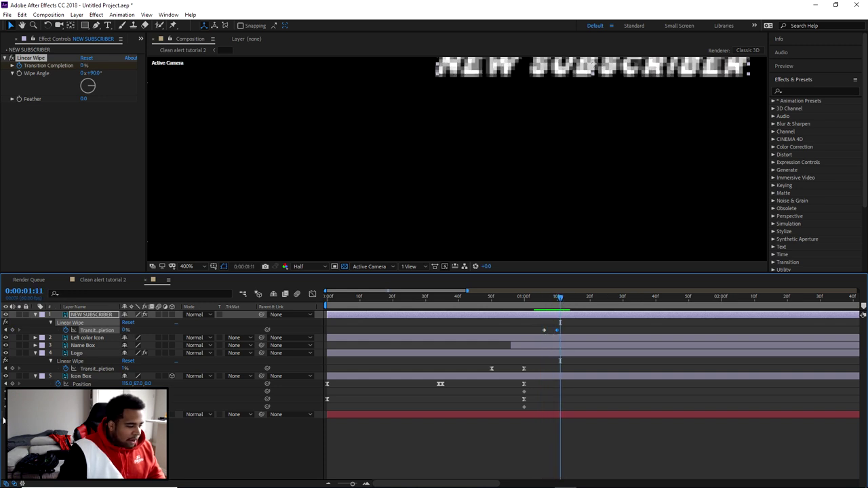
scroll(403, 184, "down", 4)
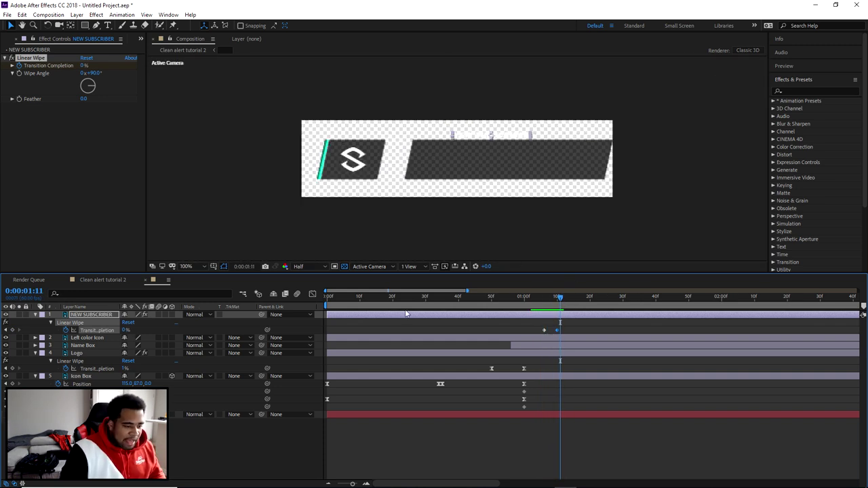
Step: Play the alert animation from the beginning to check the text wipe together with the name box entrance
left_click_drag(564, 298, 333, 297)
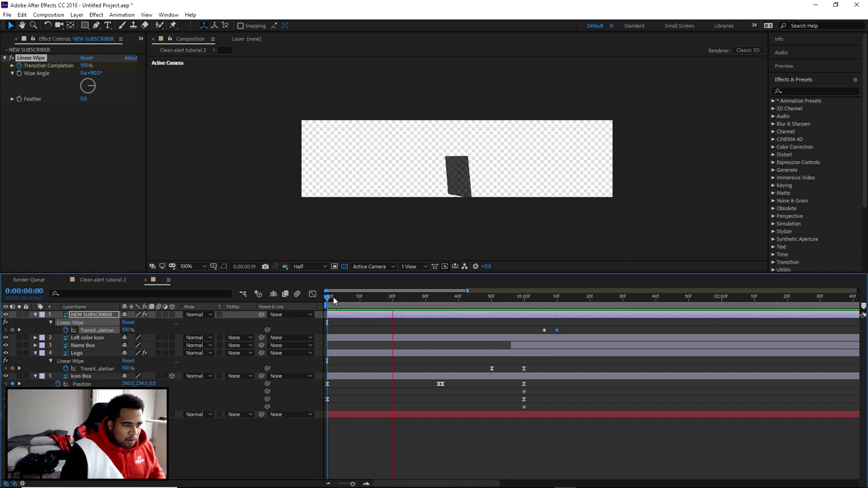
key("space")
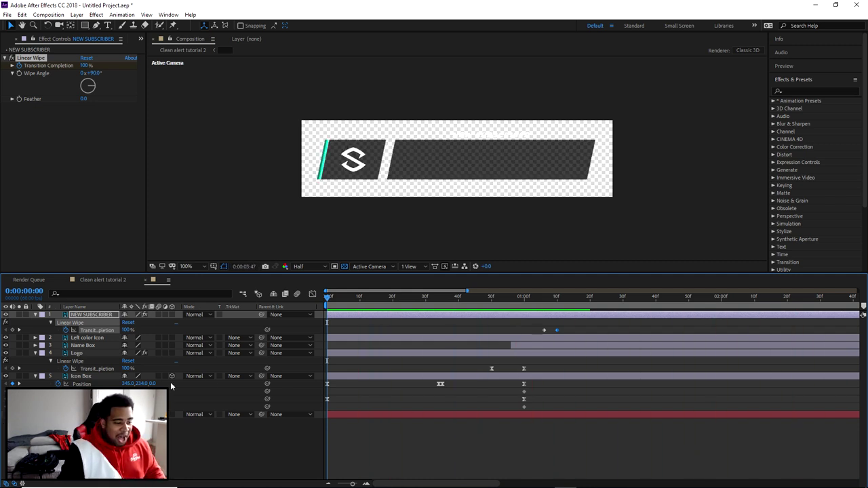
key("space")
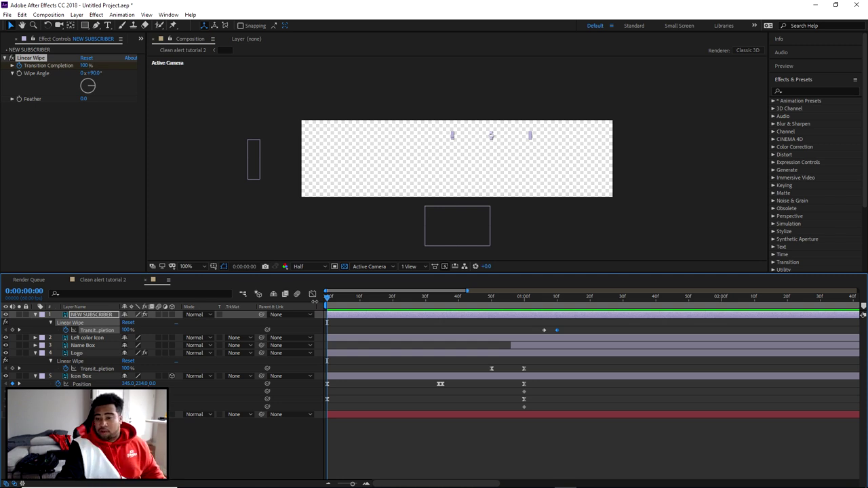
key("space")
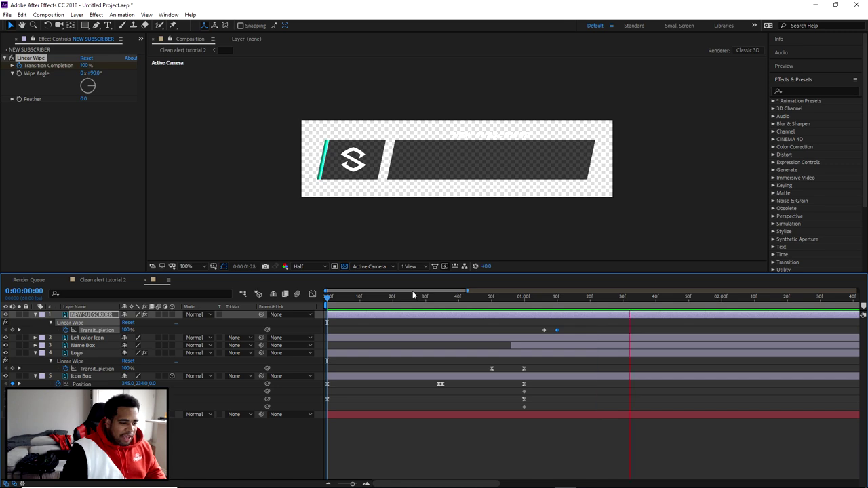
left_click_drag(327, 299, 452, 300)
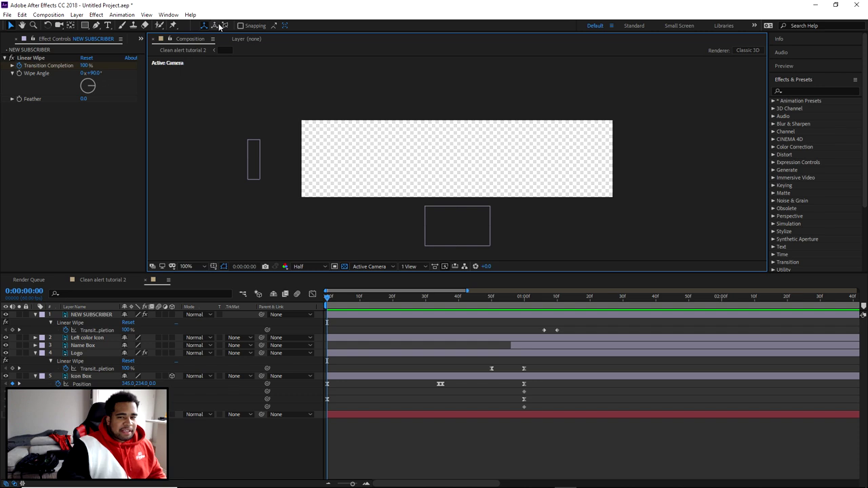
Step: Open AEJuice Pack Manager 3 and show only the favorite Liquid Elements, down to the Explosions
left_click(169, 15)
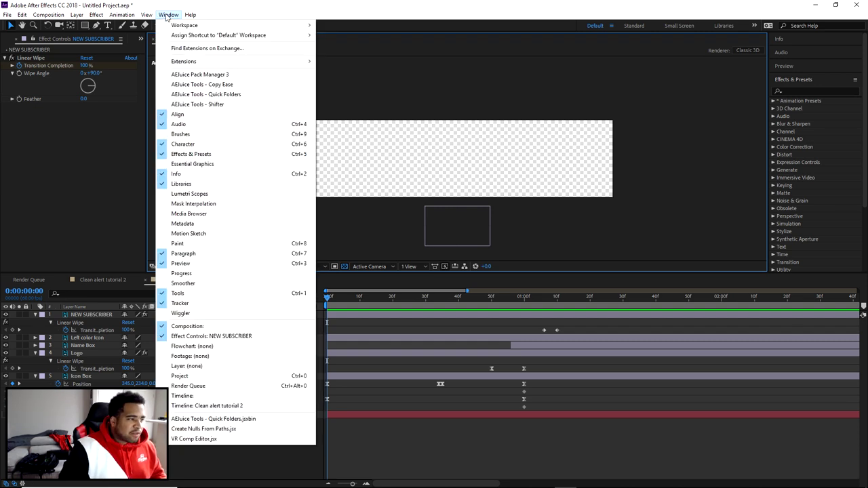
left_click(201, 74)
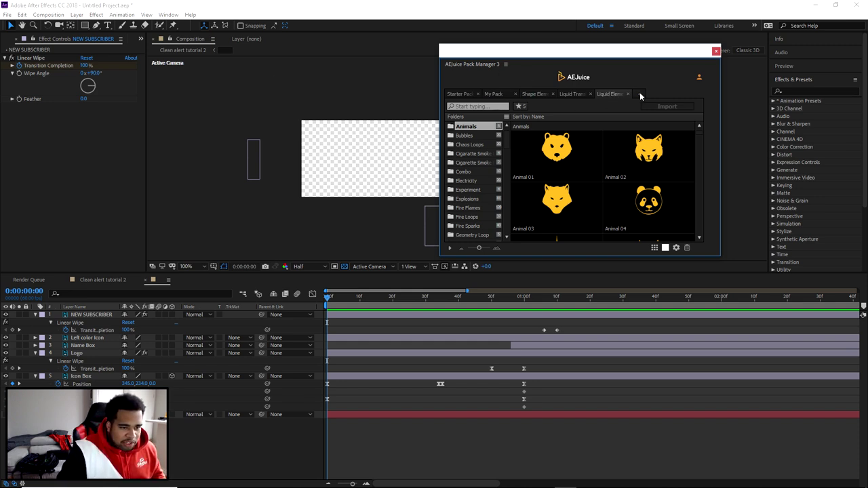
scroll(508, 185, "down", 2)
scroll(508, 185, "up", 1)
scroll(508, 184, "up", 1)
left_click(604, 95)
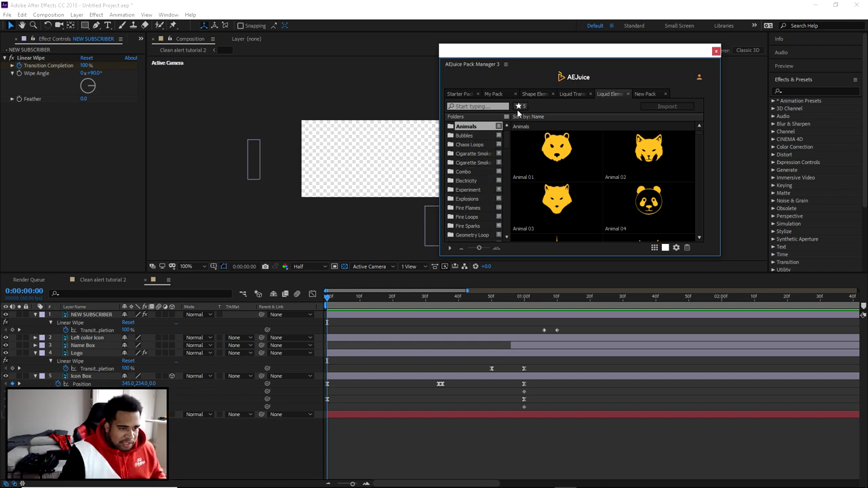
left_click(519, 105)
scroll(567, 174, "down", 2)
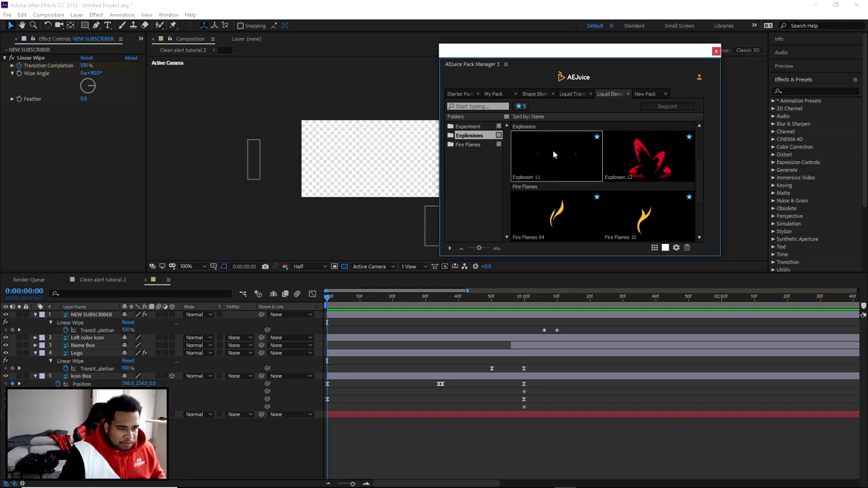
Step: Import the Explosion 11 liquid element into the composition with the playhead at 0:00:00:53
left_click(553, 152)
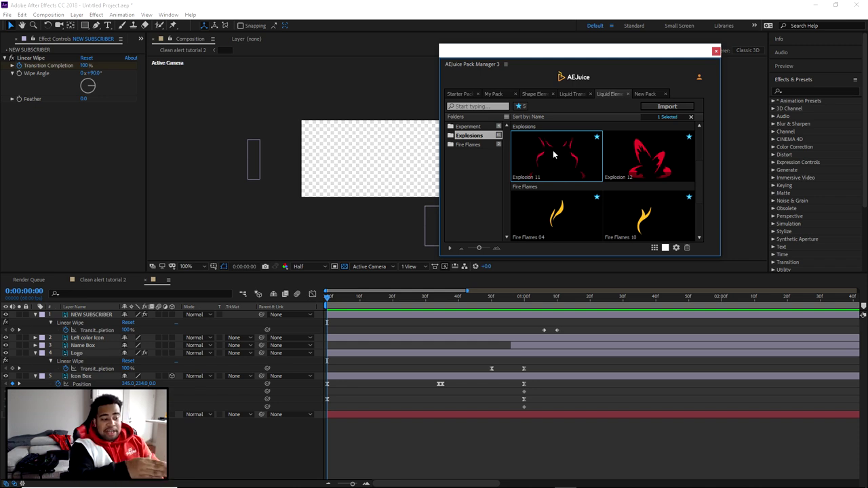
left_click_drag(336, 299, 501, 302)
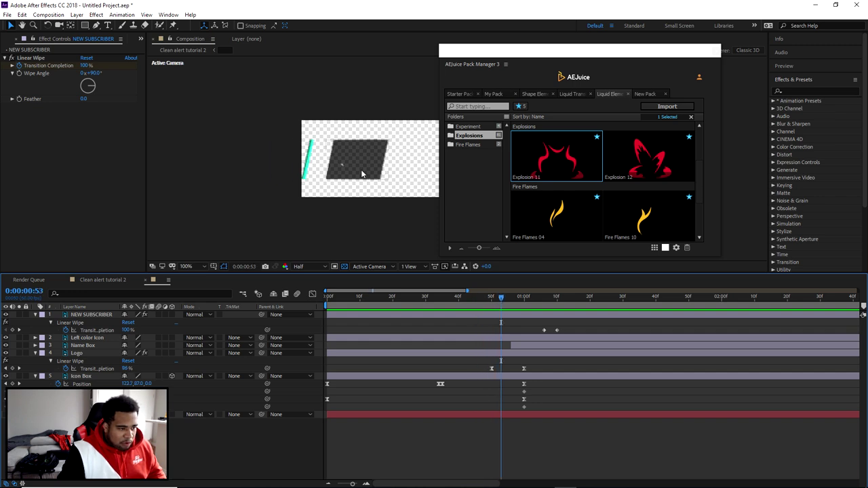
left_click(554, 165)
double_click(554, 160)
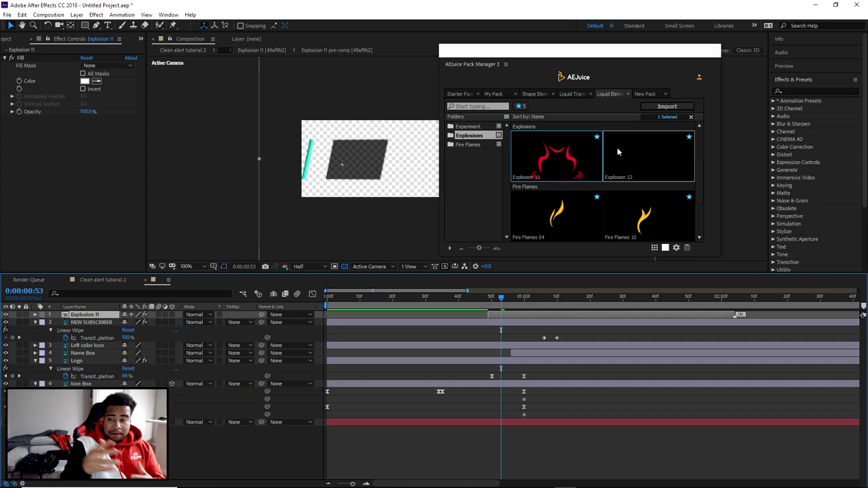
Step: Look over the available Liquid Elements styles without applying one, and close the pack manager
left_click(677, 248)
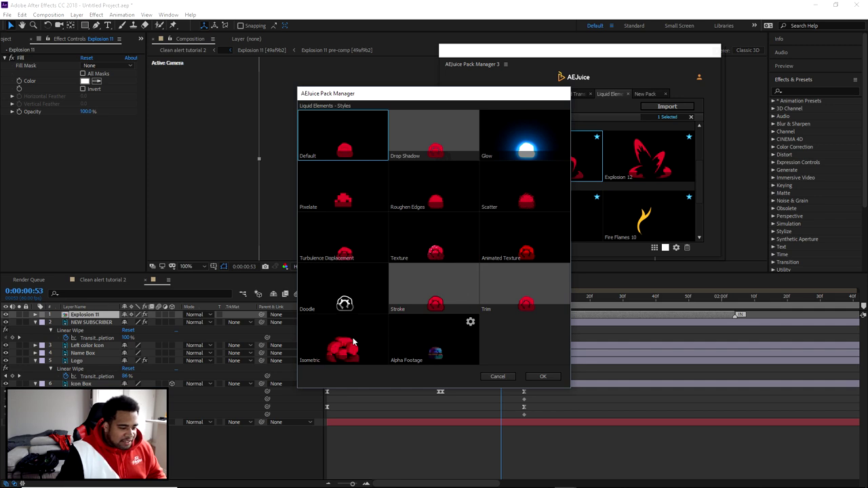
left_click(498, 377)
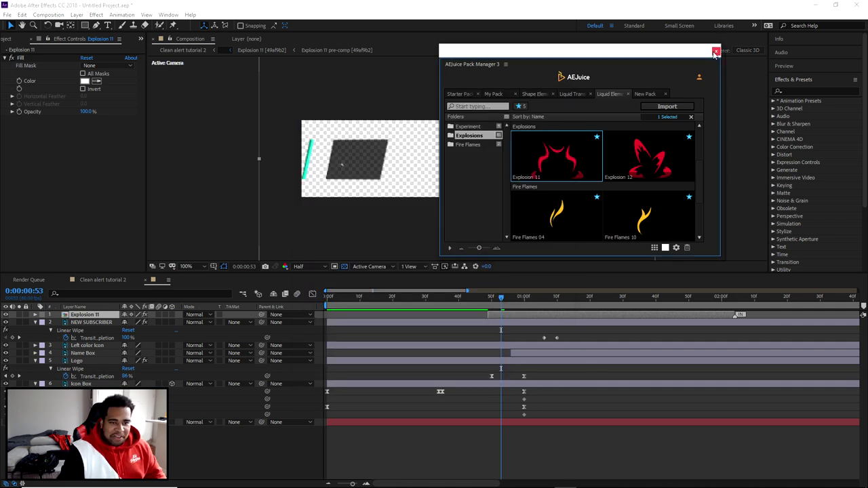
left_click(716, 52)
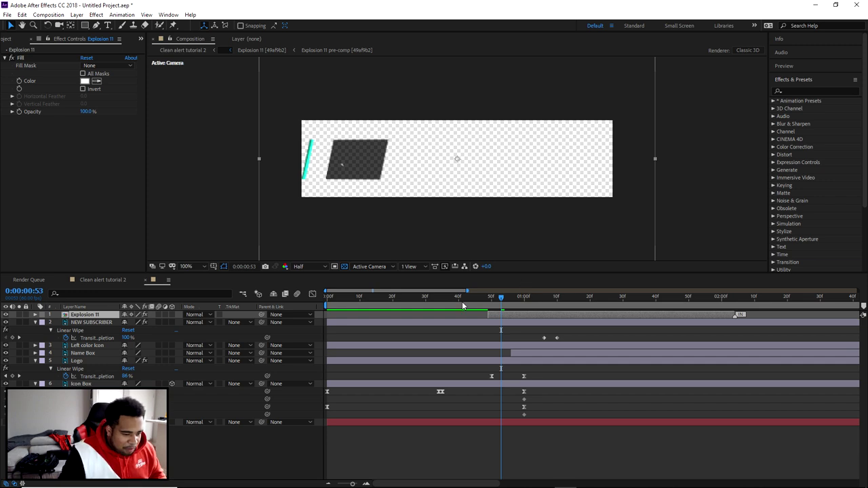
Step: Scale the Explosion 11 layer down to 24% while viewing it at 0:00:00:57
mouse_move(503, 300)
left_mouse_down()
mouse_move(541, 300)
mouse_move(514, 297)
left_mouse_up()
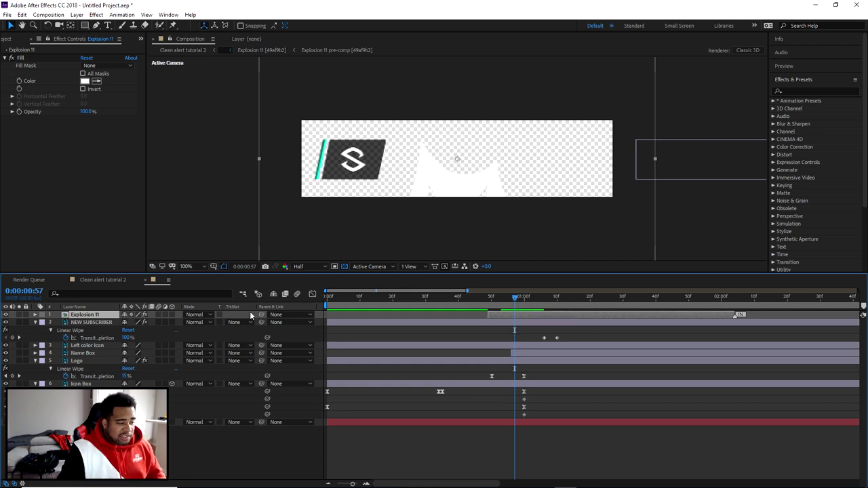
key("s")
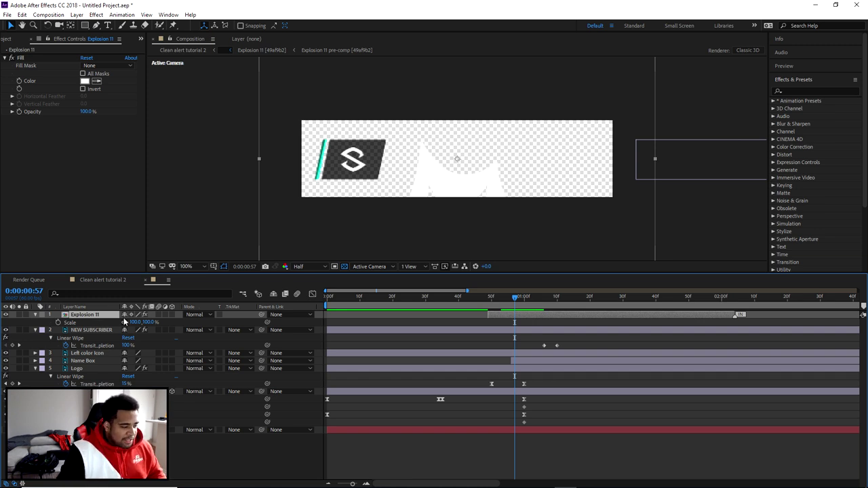
left_click_drag(132, 322, 102, 324)
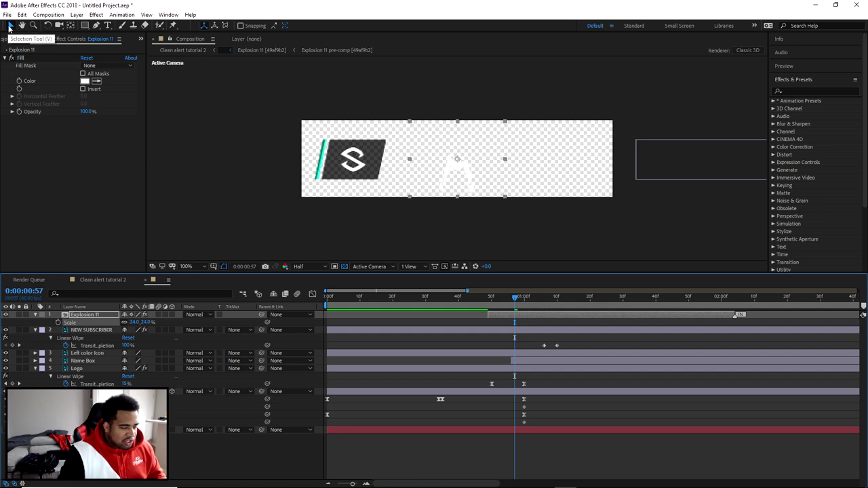
Step: Place the Explosion 11 layer over the logo box at 37% scale and shift it to start at about 0:00:00:50
left_click(11, 28)
left_click_drag(468, 174, 361, 162)
left_click_drag(131, 320, 498, 299)
mouse_move(355, 199)
left_mouse_down()
mouse_move(384, 140)
mouse_move(359, 170)
mouse_move(359, 184)
left_mouse_up()
left_click_drag(132, 321, 109, 322)
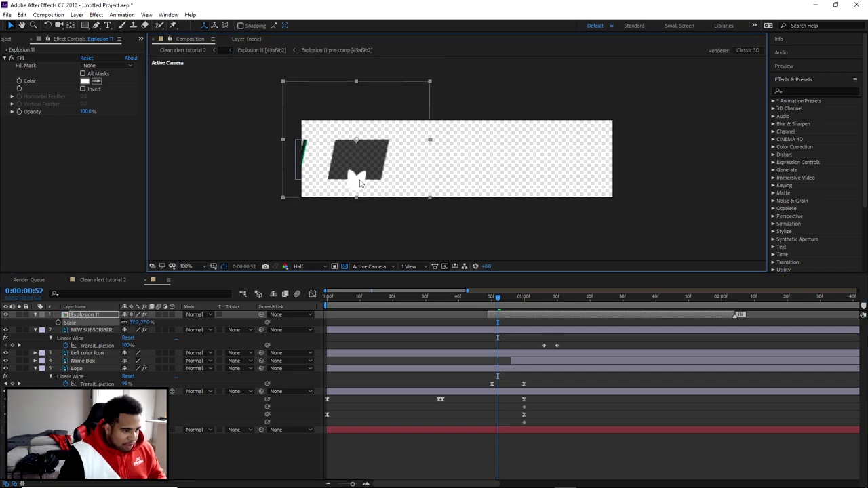
mouse_move(499, 299)
left_mouse_down()
mouse_move(483, 299)
mouse_move(510, 305)
left_mouse_up()
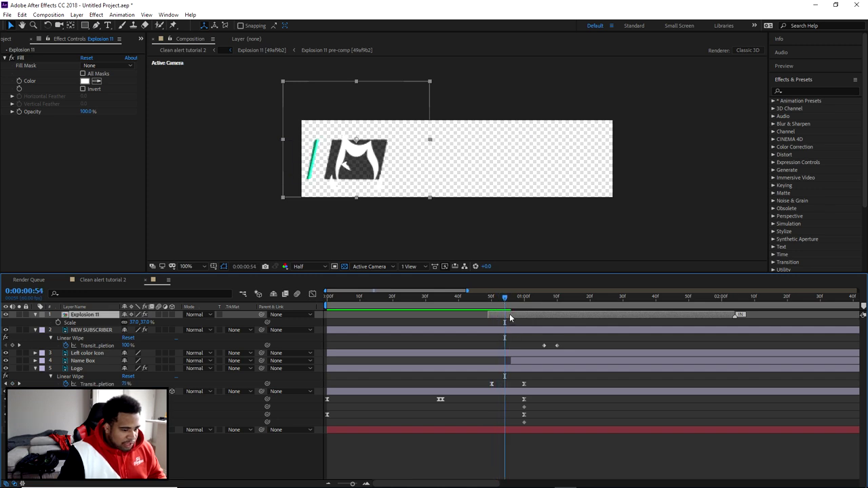
key("Page_Up")
Step: Preview the animation repeatedly from the start to check the explosion's timing and placement around the logo
left_click_drag(505, 299, 418, 305)
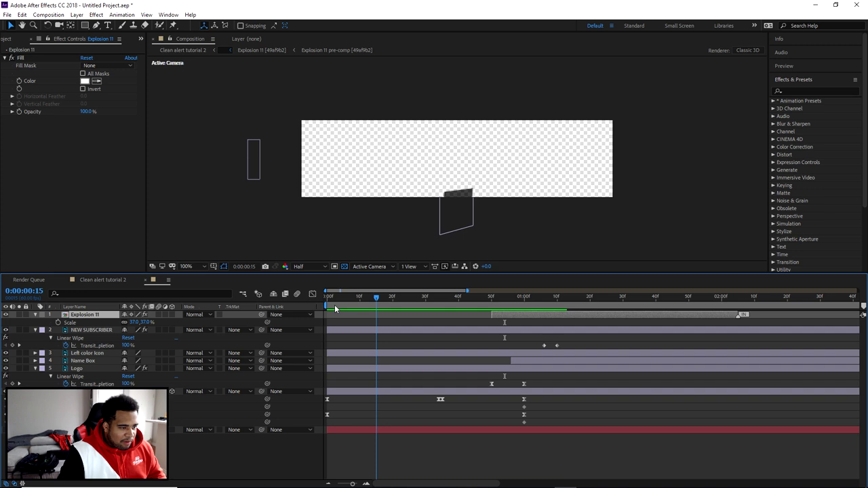
key("space")
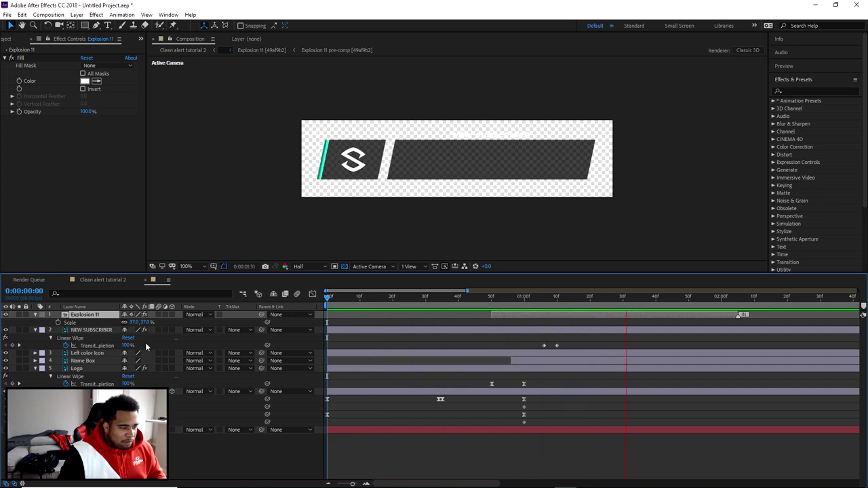
key("space")
left_click_drag(367, 303, 317, 306)
key("space")
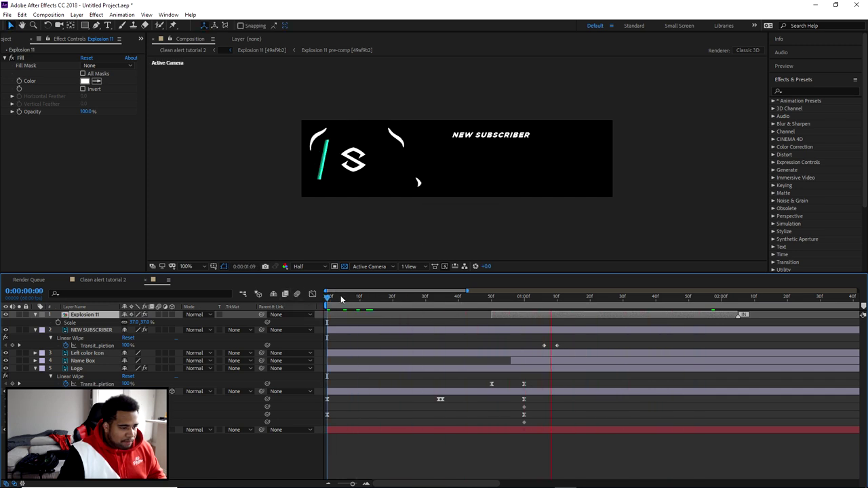
key("space")
key("space")
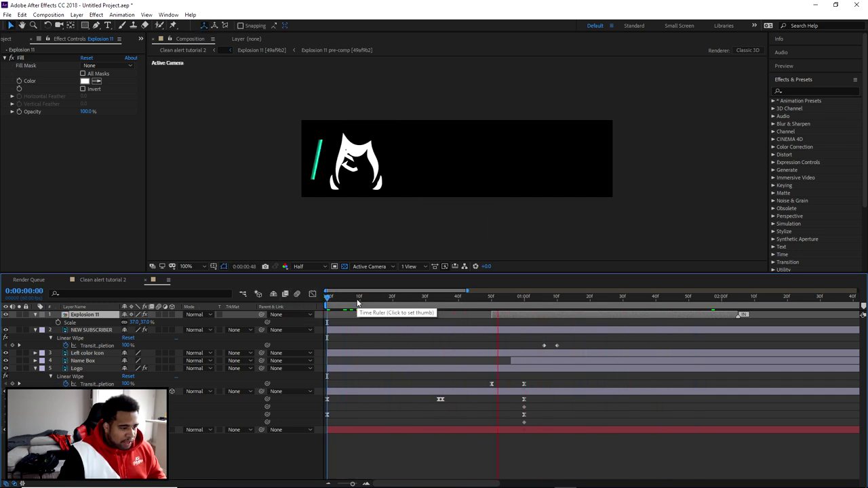
key("space")
key("space")
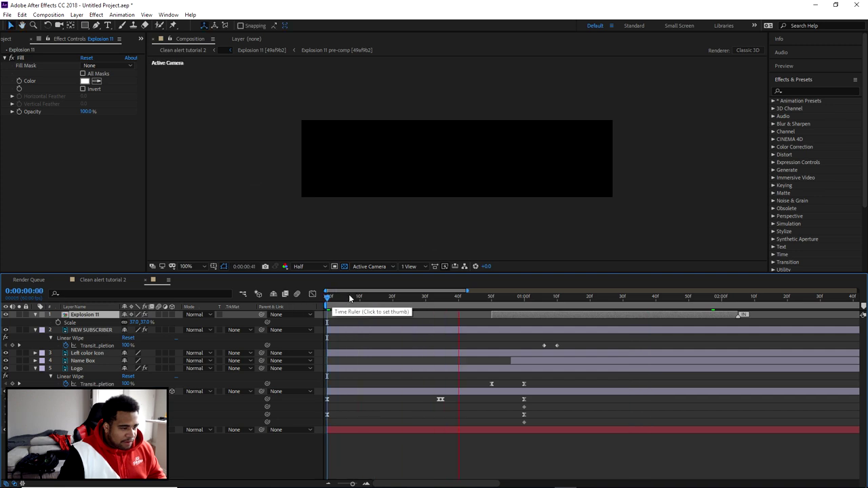
left_click(377, 297)
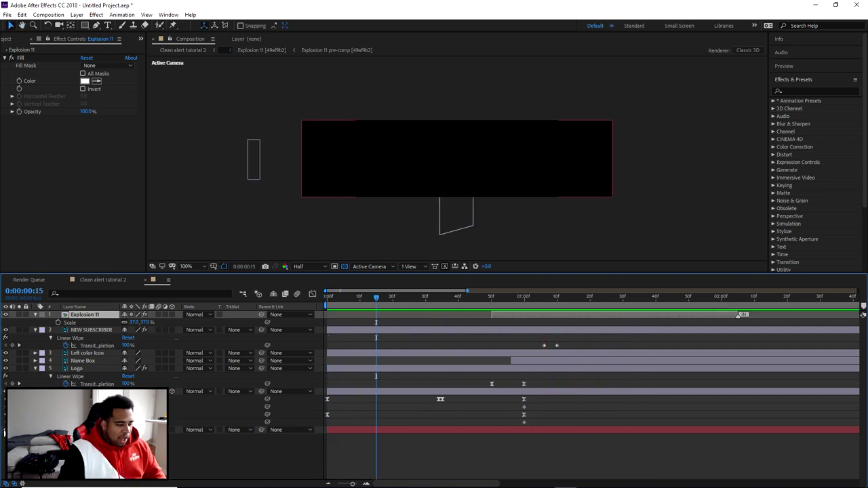
left_click(392, 297)
Step: Widen the composition to about 798 px, leaving extra room on both sides of the alert
left_click_drag(413, 301, 573, 315)
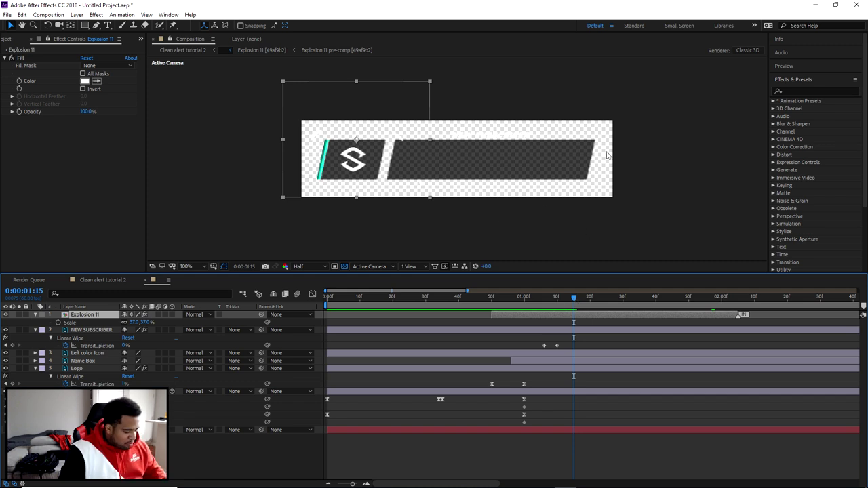
left_click(664, 363)
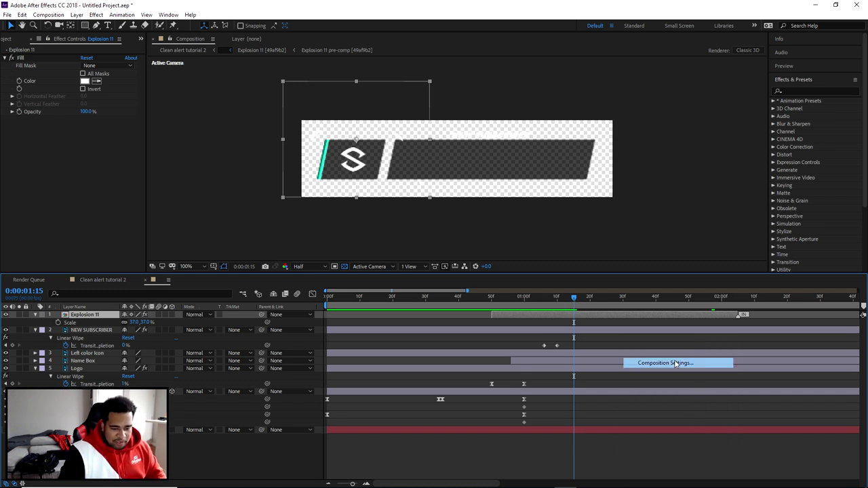
left_click(383, 171)
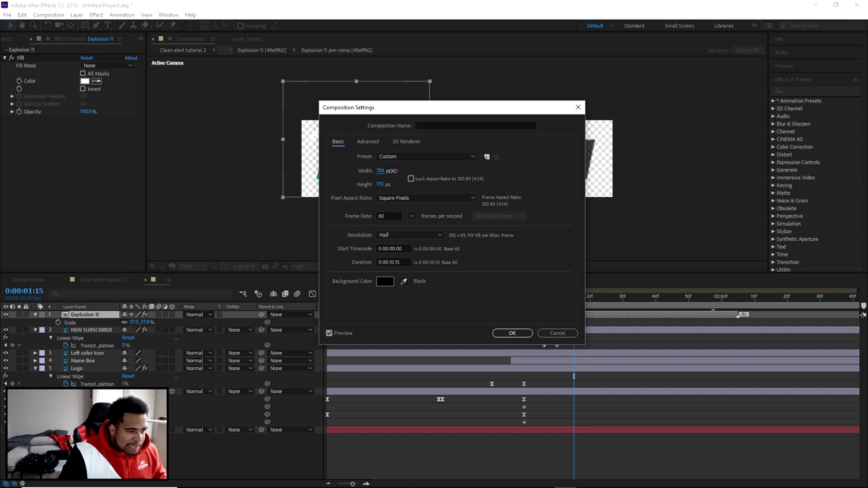
left_click(512, 333)
mouse_move(568, 305)
left_mouse_down()
mouse_move(519, 303)
mouse_move(582, 306)
left_mouse_up()
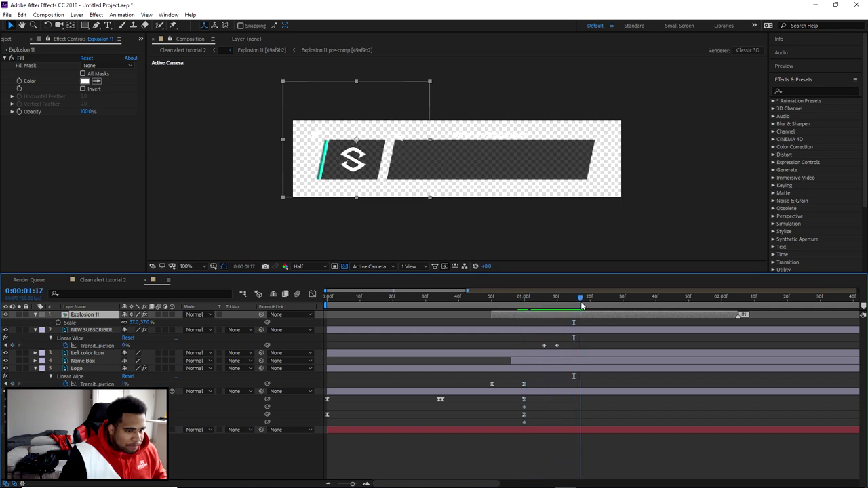
right_click(640, 332)
left_click(670, 356)
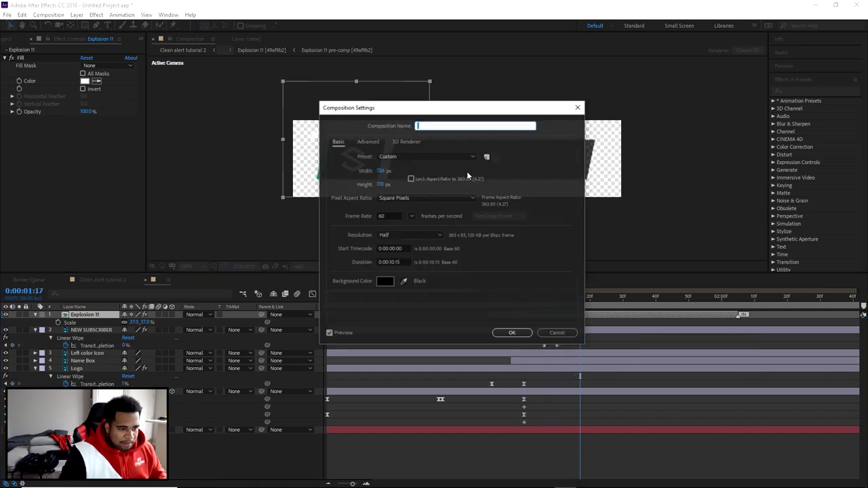
left_click_drag(382, 171, 388, 171)
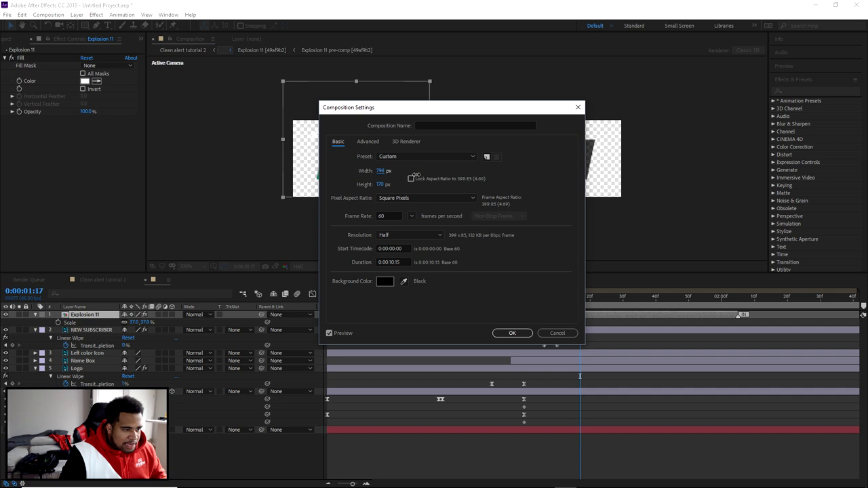
left_click(525, 331)
Step: Increase the composition's height to leave room for the explosion above and below the alert
left_click_drag(581, 298, 538, 311)
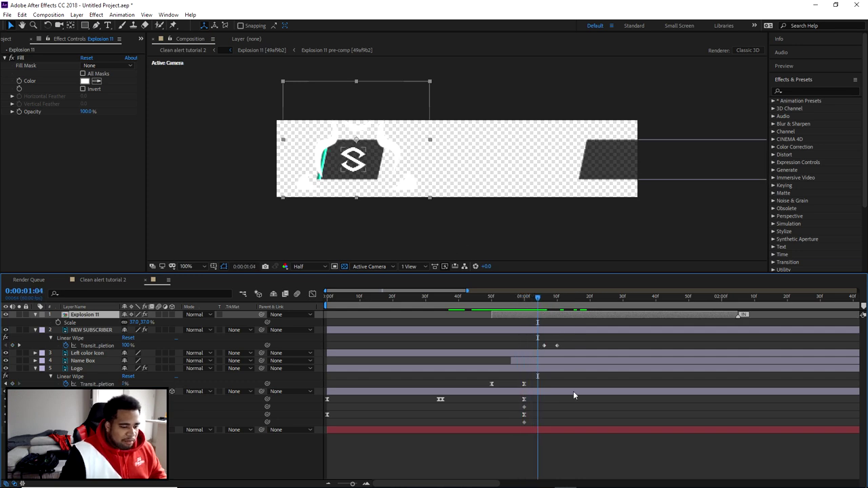
right_click(616, 332)
left_click(654, 353)
left_click_drag(381, 185, 386, 184)
left_click(512, 333)
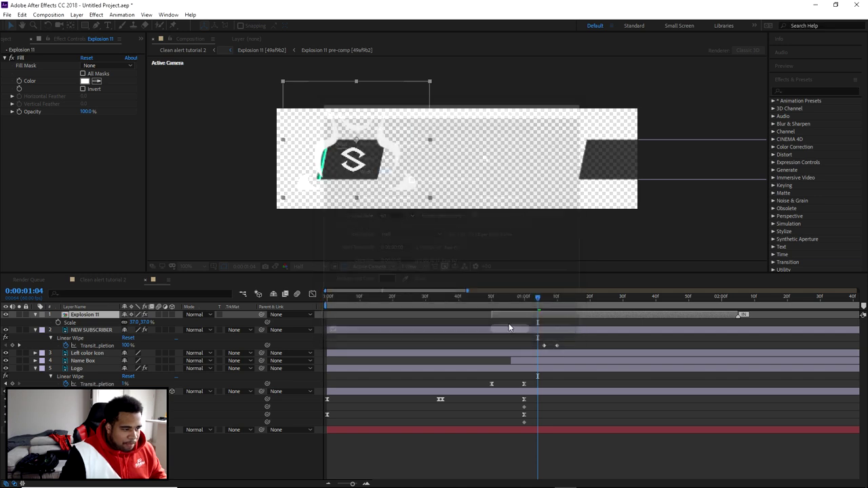
Step: Import the favorite Fire Flames 10 liquid element from AEJuice Pack Manager 3 with the playhead at 0:00:01:14
mouse_move(538, 299)
left_mouse_down()
mouse_move(548, 298)
mouse_move(454, 306)
mouse_move(539, 304)
left_mouse_up()
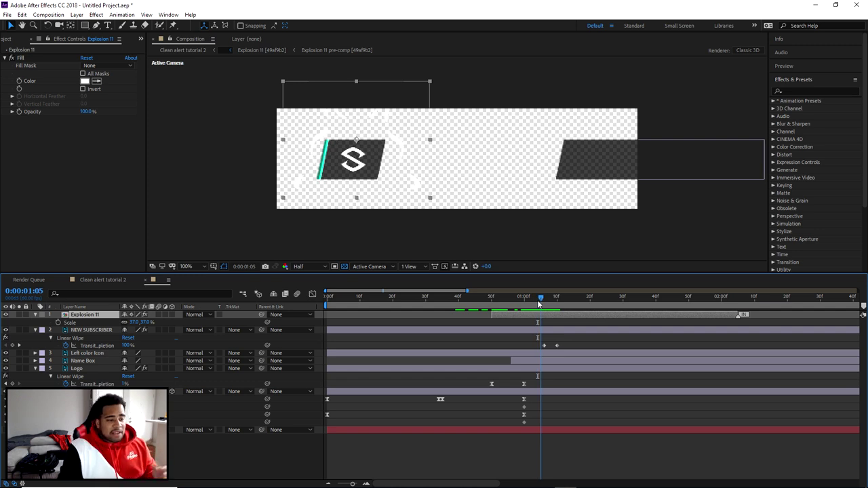
left_click_drag(539, 304, 581, 300)
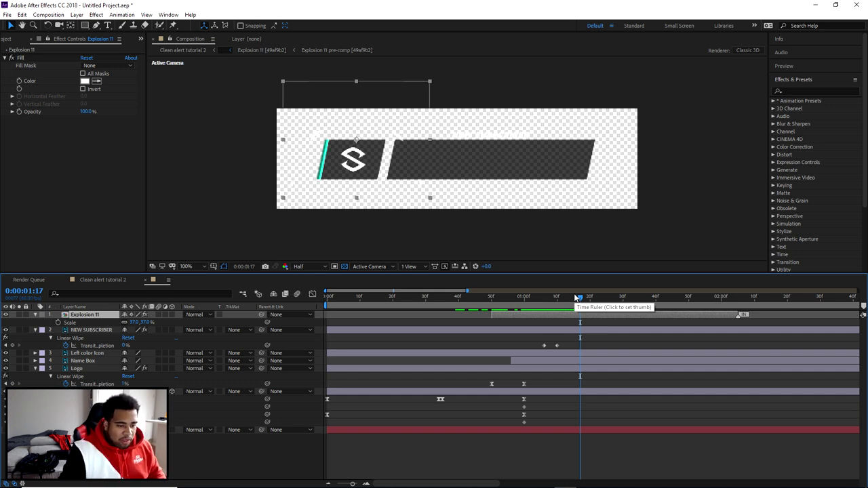
left_click_drag(575, 299, 570, 298)
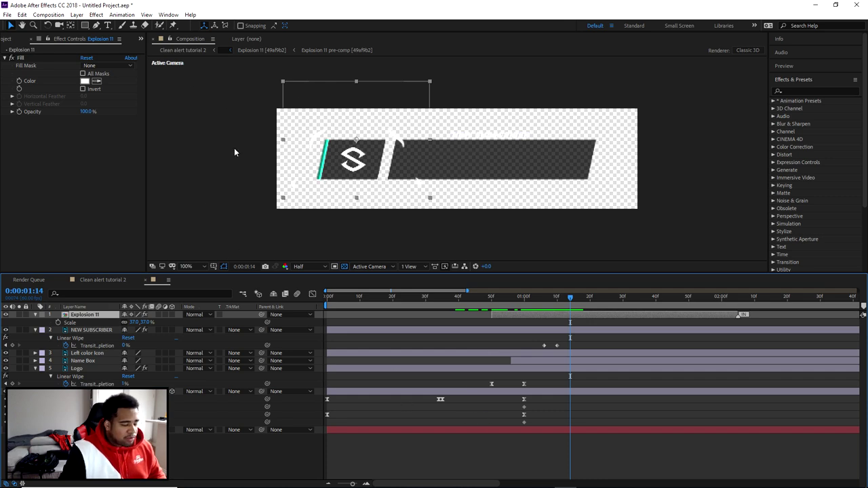
left_click(168, 14)
left_click(213, 74)
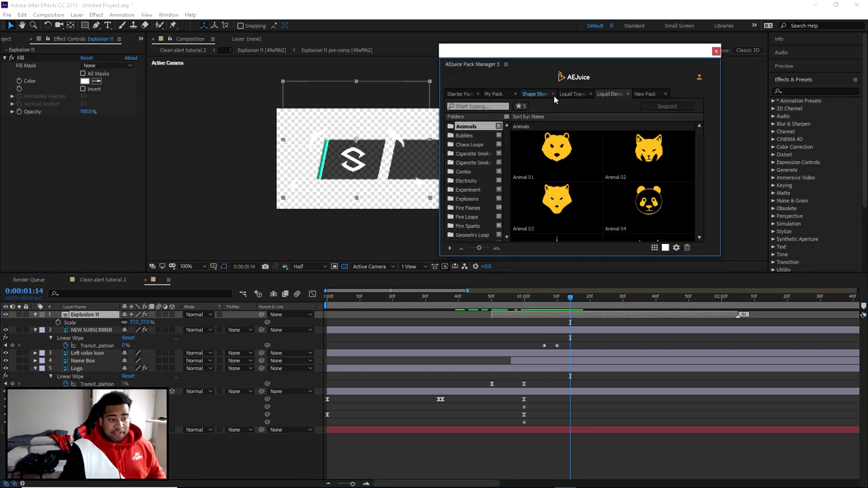
left_click(518, 106)
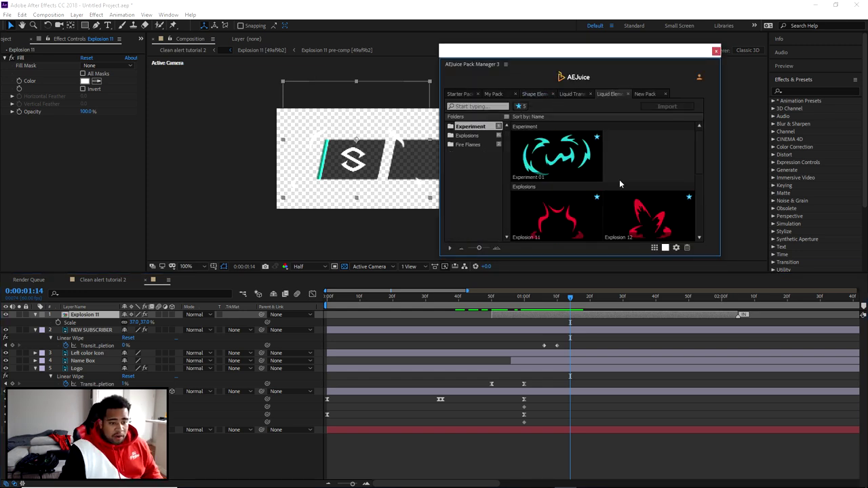
scroll(619, 179, "down", 5)
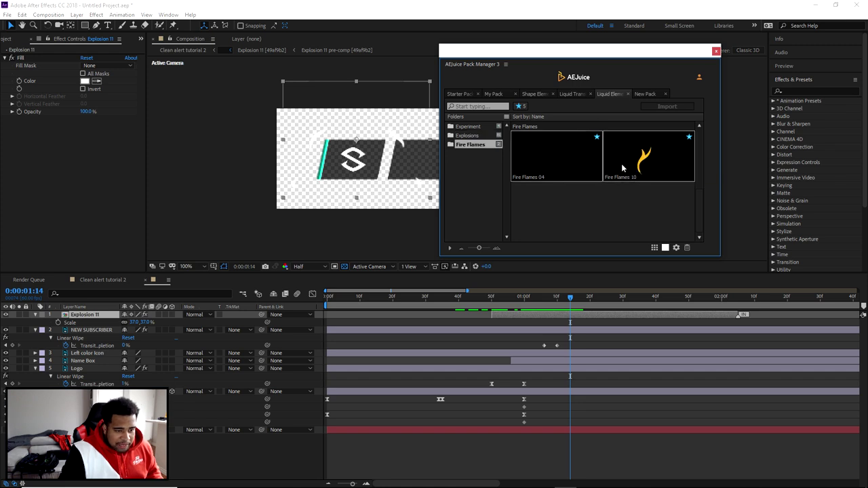
double_click(653, 173)
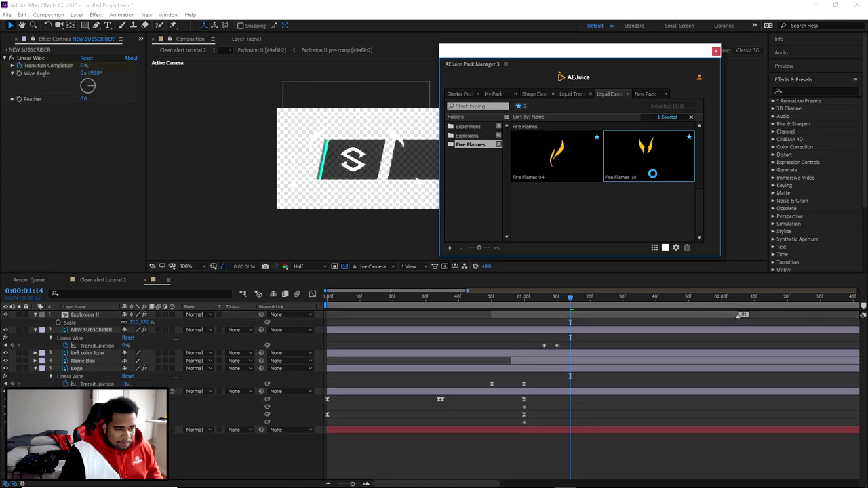
left_click(715, 51)
Step: Try shifting the Fire Flames 10 layer earlier in time to start at about 0:00:01:03
left_click_drag(566, 300, 599, 301)
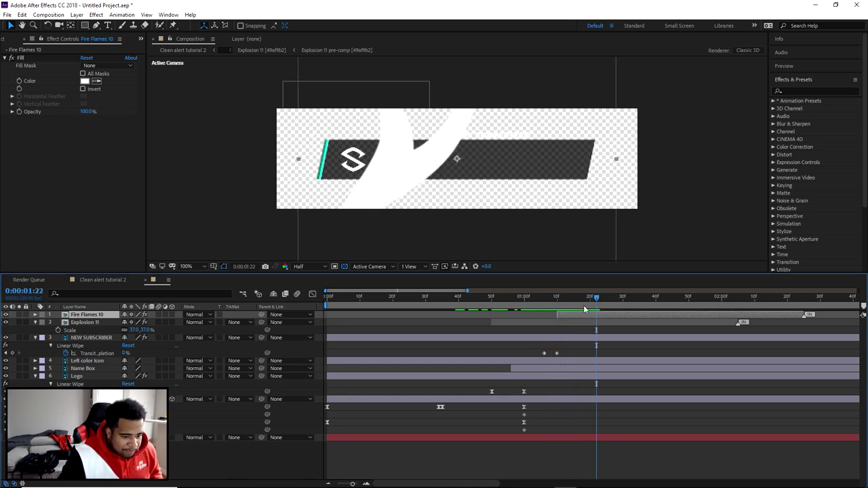
key("Page_Up")
key("Page_Up")
key("Page_Up")
key("Page_Up")
key("Page_Up")
key("Page_Up")
key("Page_Up")
key("Page_Up")
key("Page_Up")
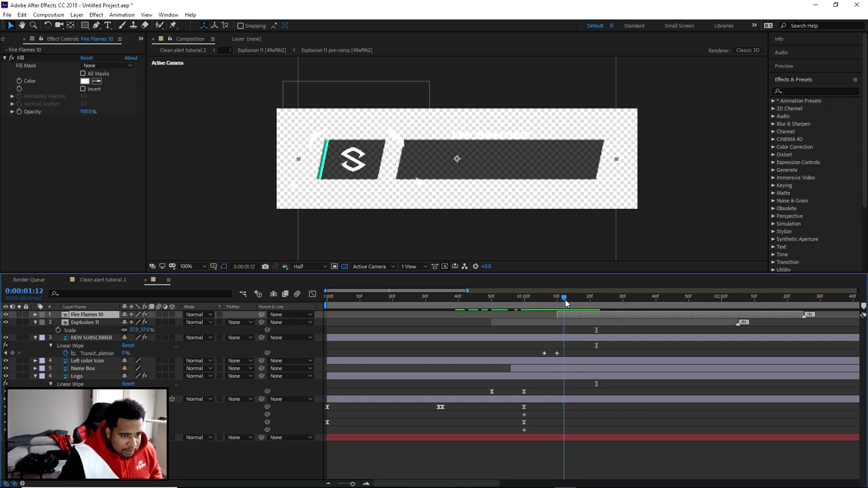
left_click_drag(558, 317, 554, 316)
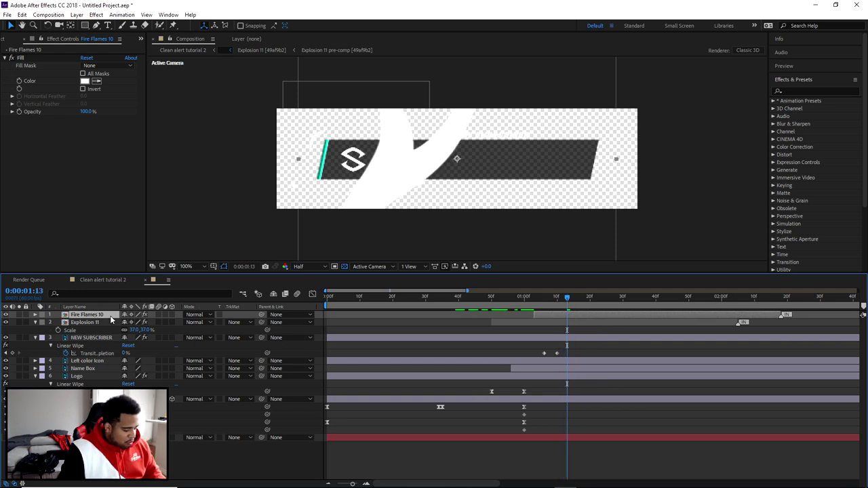
Step: Scale the Fire Flames 10 layer to 11% and move it to the far end of the name box
key("s")
left_click_drag(133, 322, 105, 322)
left_click_drag(448, 182, 587, 186)
Step: Return the playhead to 0:00:00:00 and delete the black background solid
left_click_drag(566, 299, 310, 306)
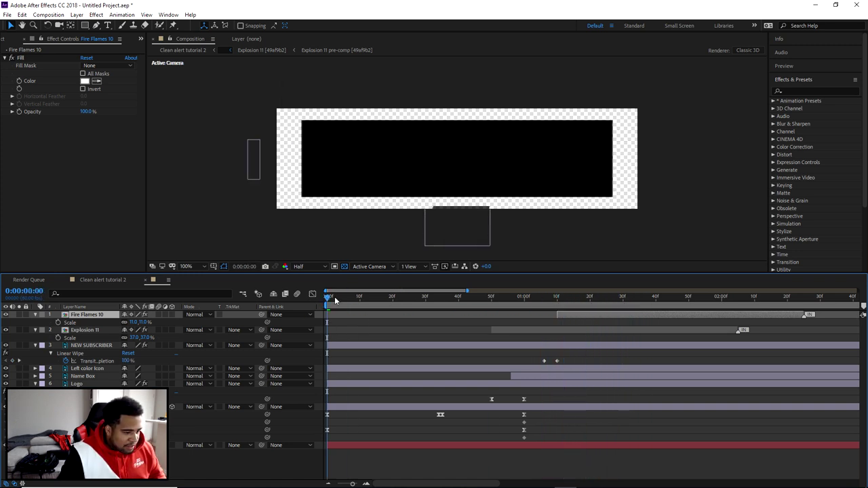
left_click(88, 444)
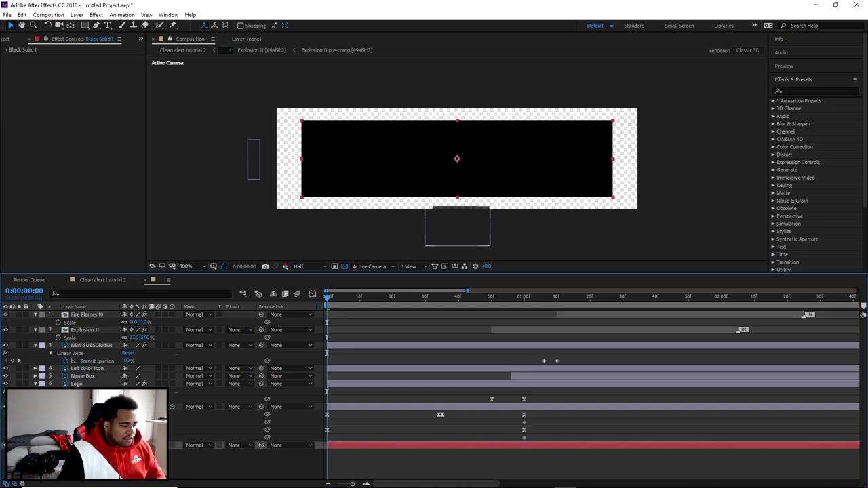
key("Delete")
Step: Create a light blue solid filling the composition and send it behind all the other layers
right_click(114, 350)
mouse_move(157, 356)
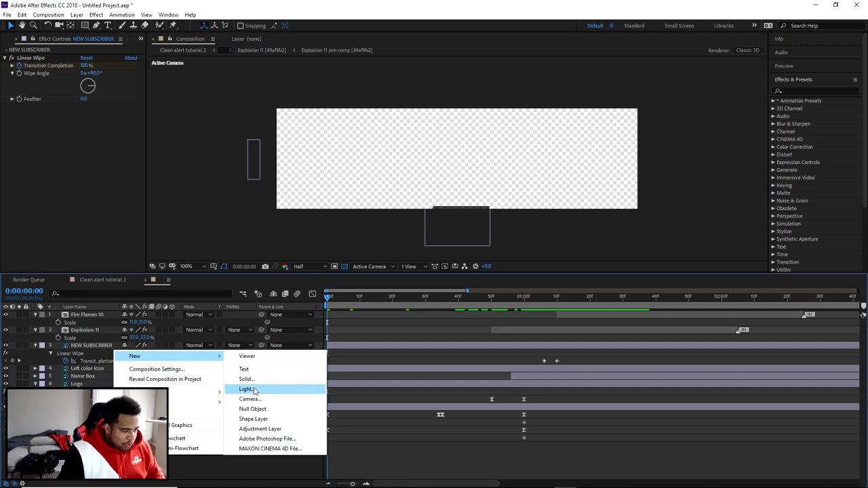
left_click(246, 379)
left_click(536, 204)
left_click(685, 129)
left_click(738, 176)
left_click(647, 125)
left_click(809, 125)
left_click(570, 230)
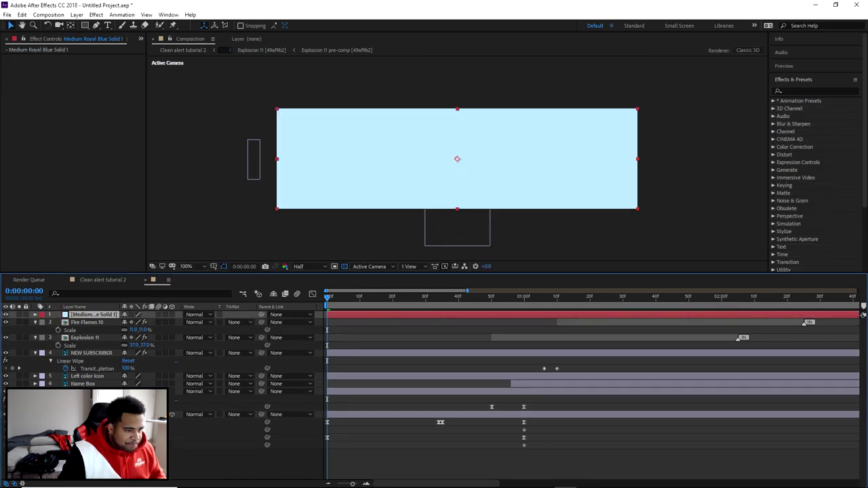
key("ctrl+shift+bracketleft")
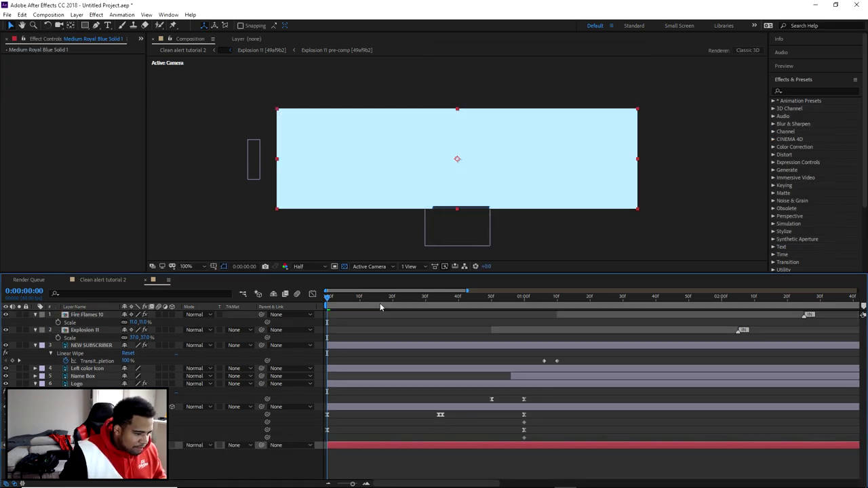
Step: Preview the alert animation from the start against the light blue background and select the Icon Box layer
key("space")
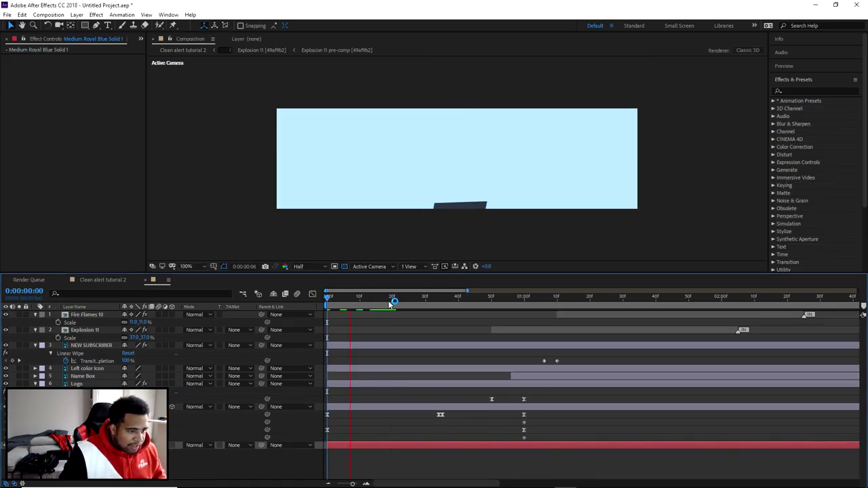
left_click_drag(374, 301, 296, 314)
key("space")
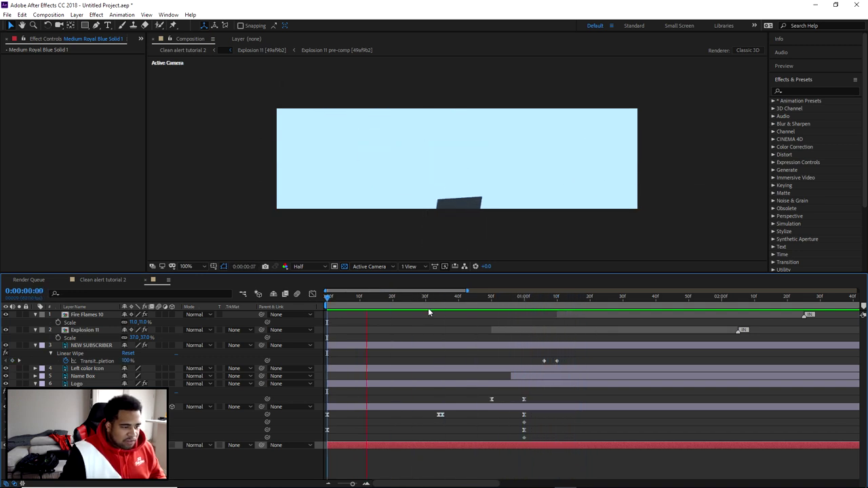
key("space")
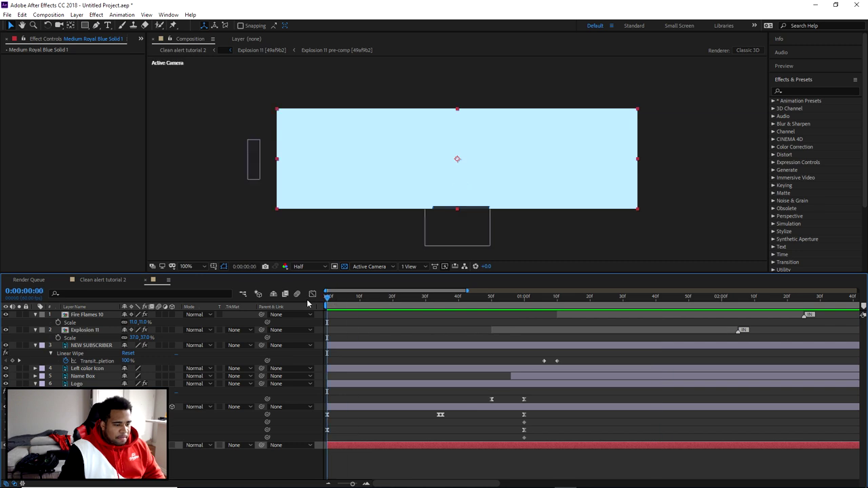
left_click(466, 231)
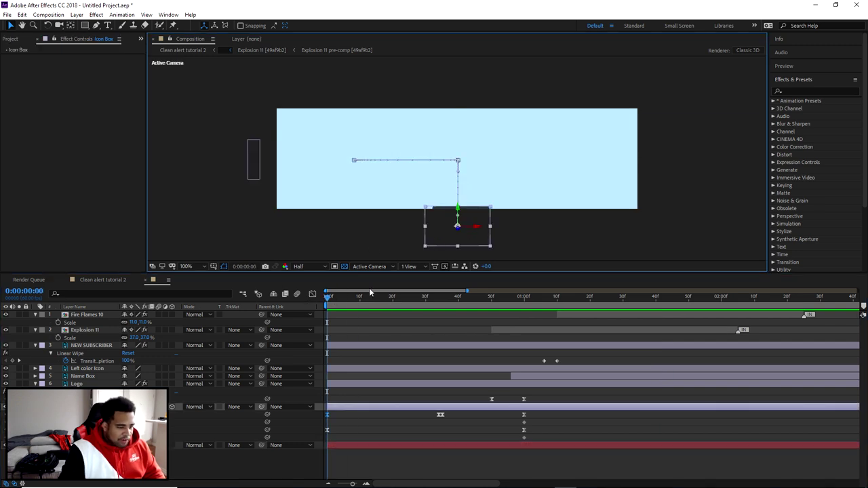
Step: Replay the alert animation several times from the start, and scrub the playhead to 0:00:01:13
left_click(436, 318)
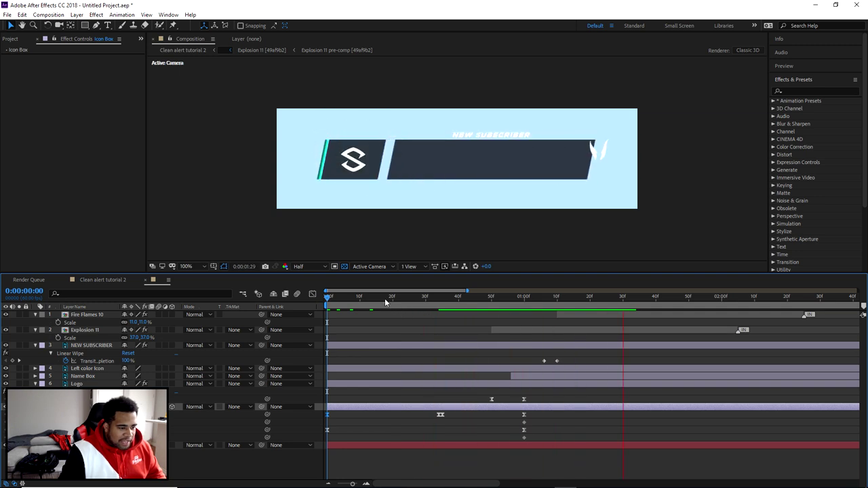
key("space")
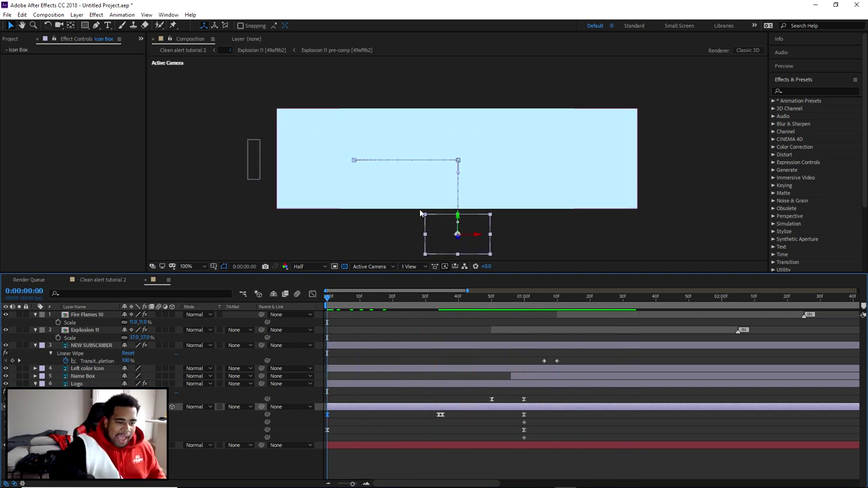
key("space")
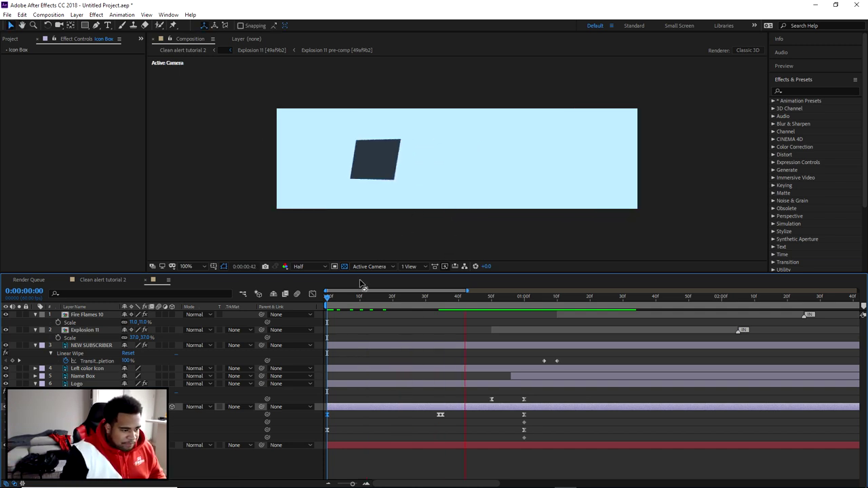
key("space")
key("space")
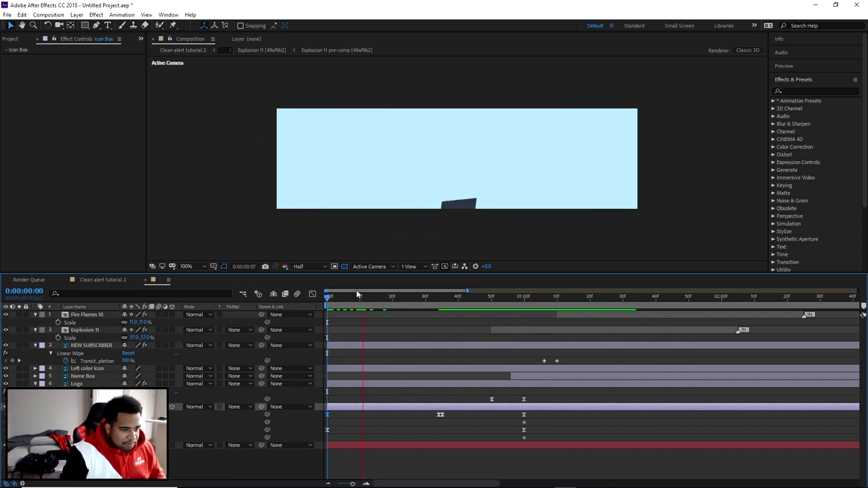
key("space")
left_click_drag(329, 297, 350, 297)
key("Home")
key("space")
left_click_drag(390, 294, 567, 304)
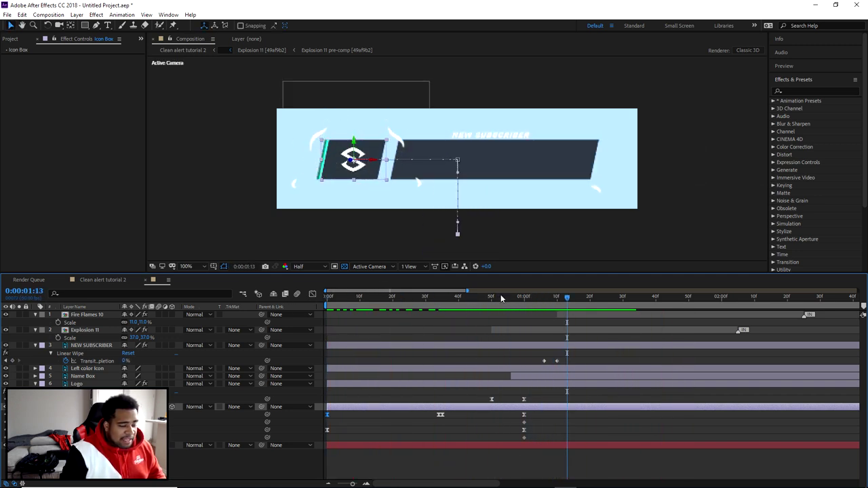
Step: Browse the Starter Pack's text animation presets and monster transitions in AEJuice Pack Manager 3, and close the manager
left_click(168, 14)
left_click(251, 74)
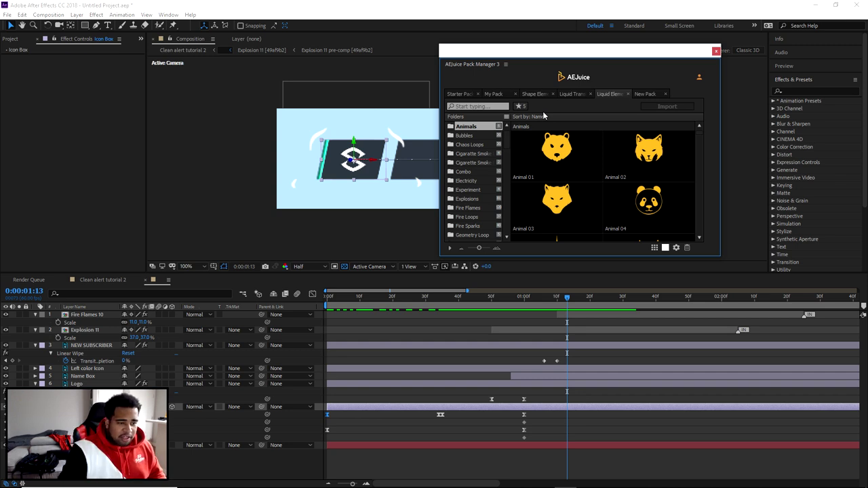
left_click(460, 94)
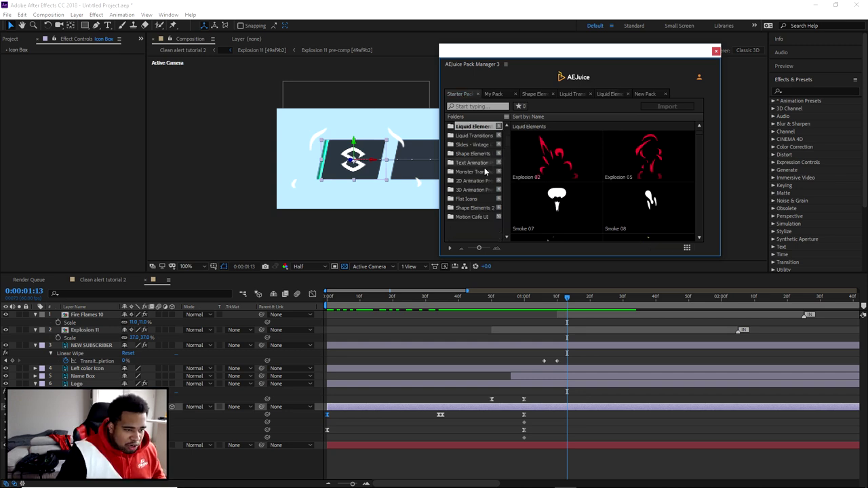
left_click(473, 162)
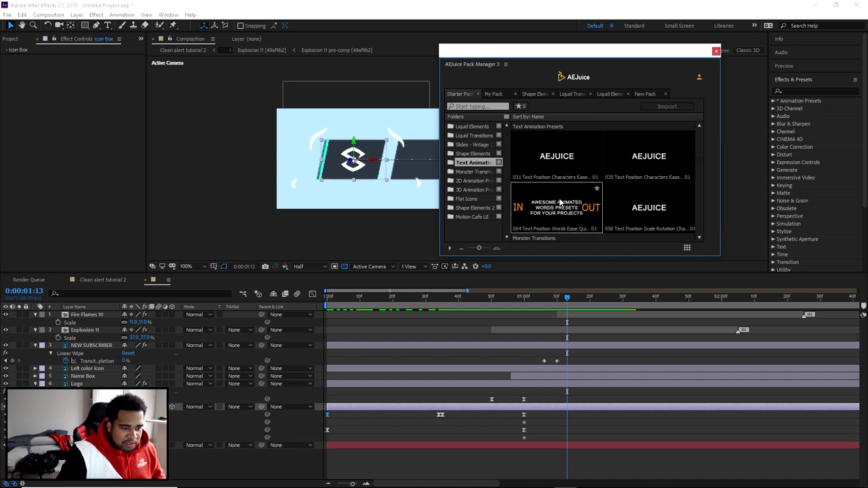
scroll(651, 200, "down", 3)
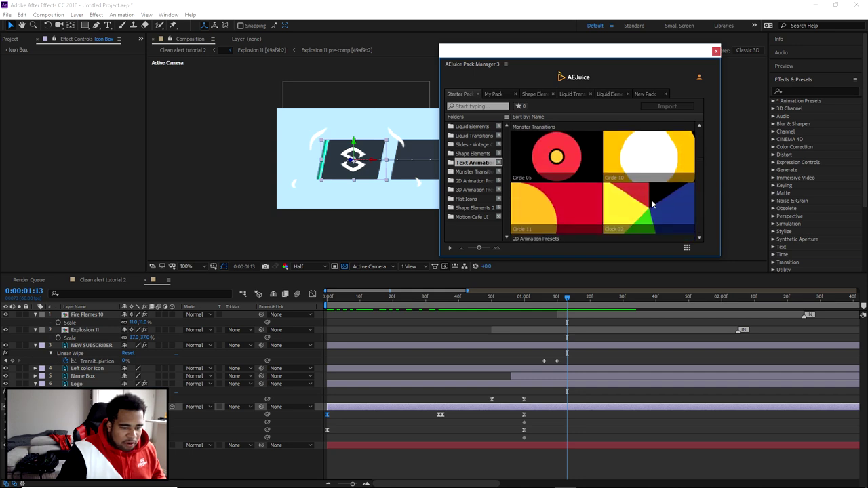
left_click(716, 51)
Step: Return the playhead to 0:00:00:00 and replay the icon box's entrance animation
left_click_drag(567, 298, 327, 298)
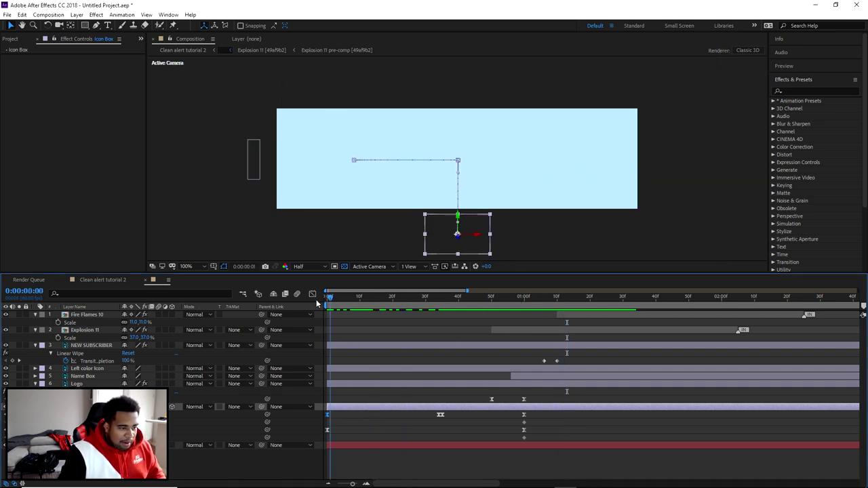
key("space")
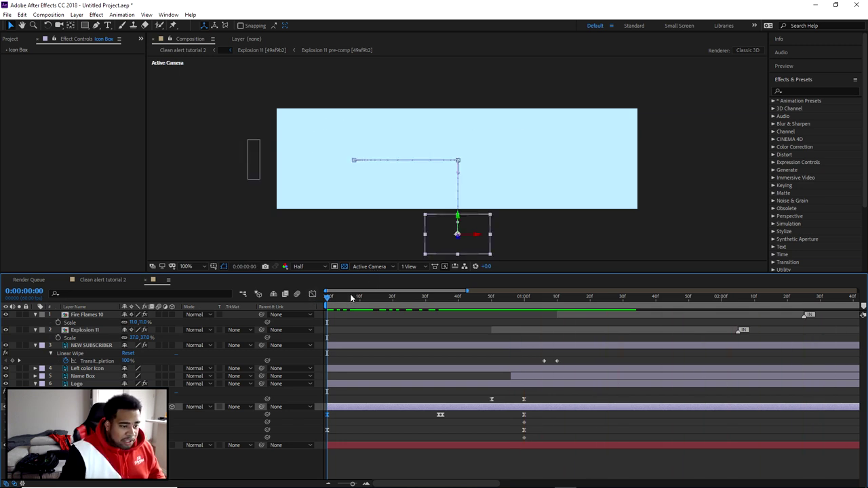
key("space")
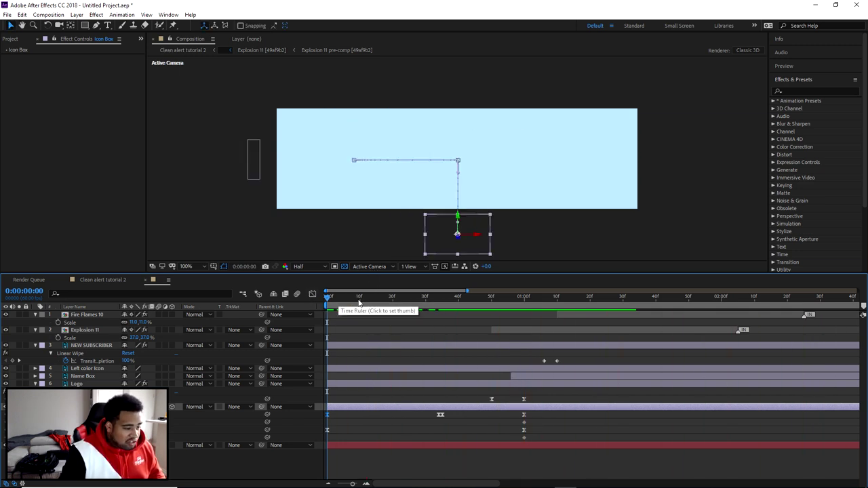
key("space")
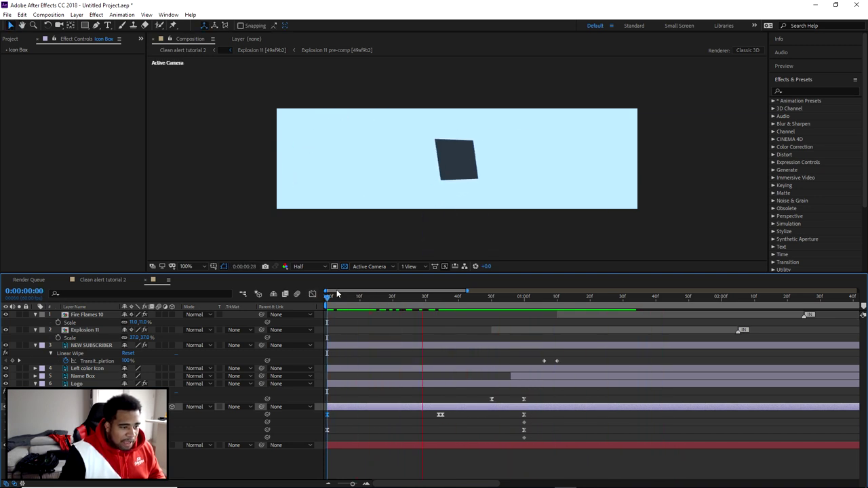
key("space")
key("space")
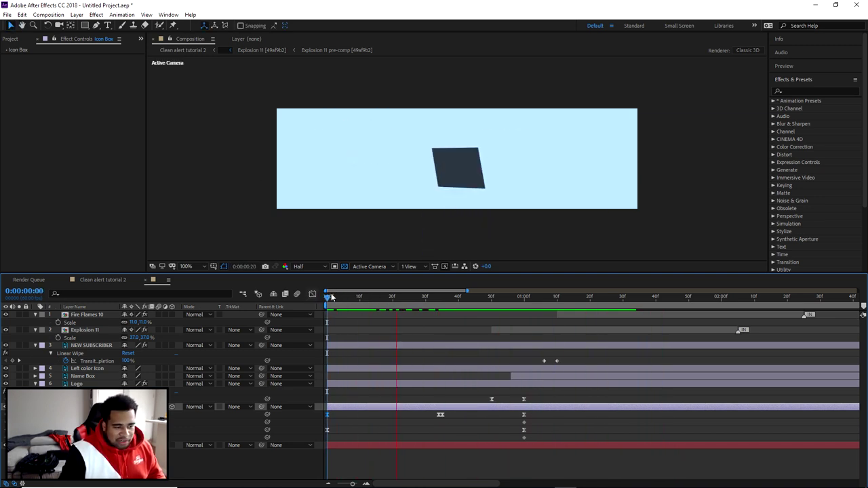
key("space")
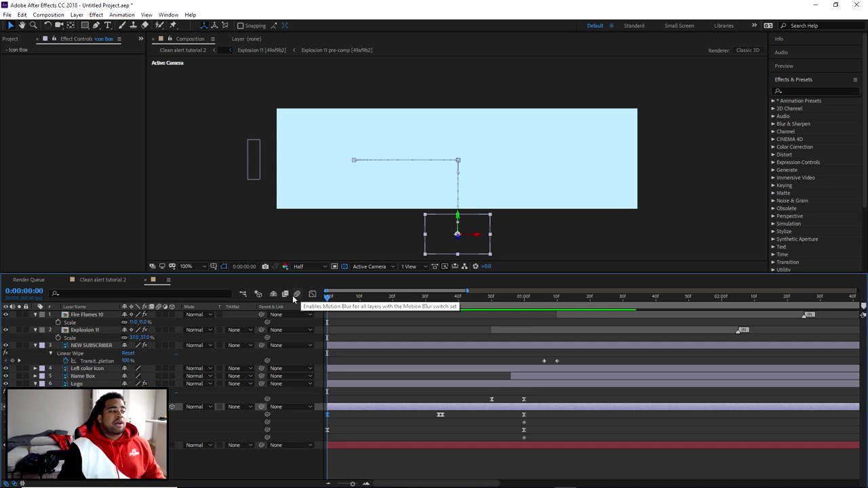
Step: Add the alert composition to the render queue with Best quality, Full resolution and the comp's frame rate of 60
left_click(51, 17)
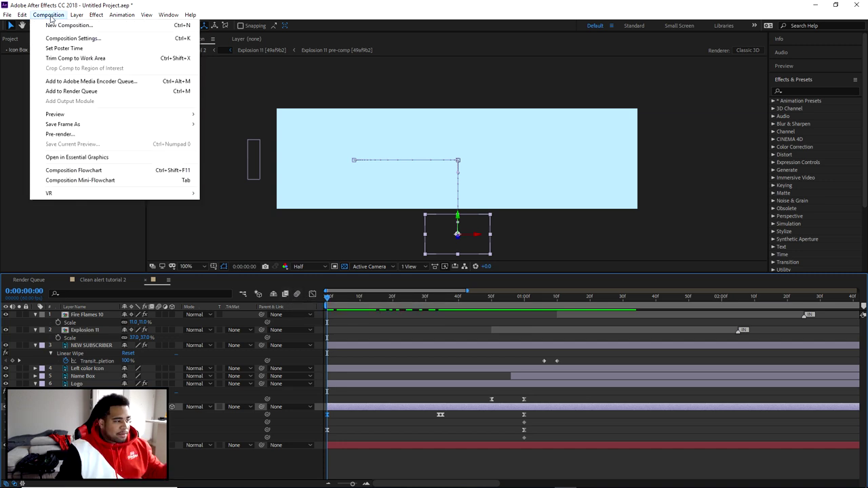
left_click(88, 91)
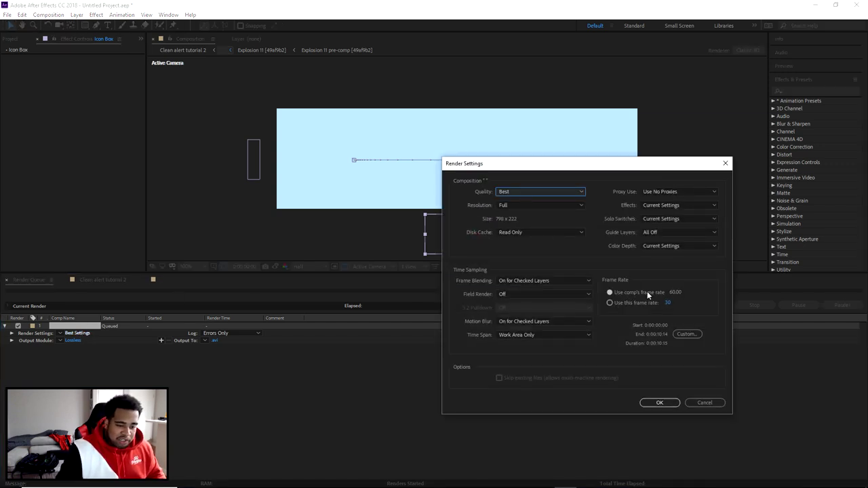
left_click(662, 403)
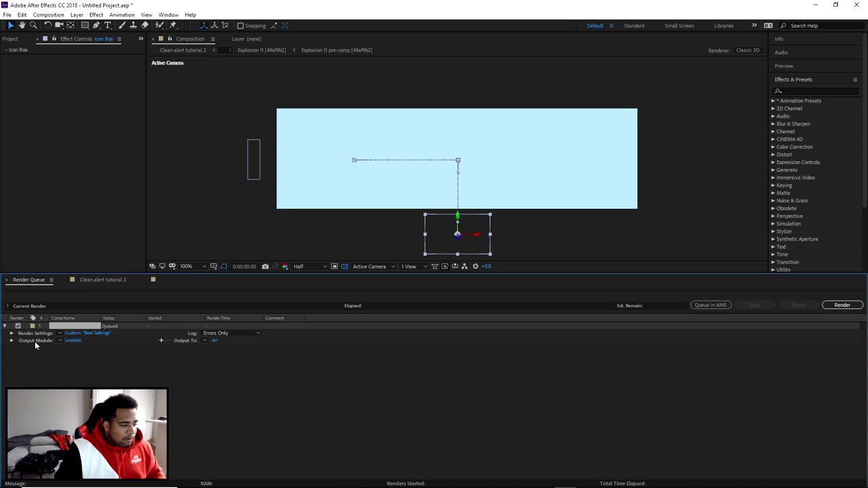
Step: Set the output module to QuickTime format with RGB + Alpha channels
left_click(75, 340)
left_click(387, 110)
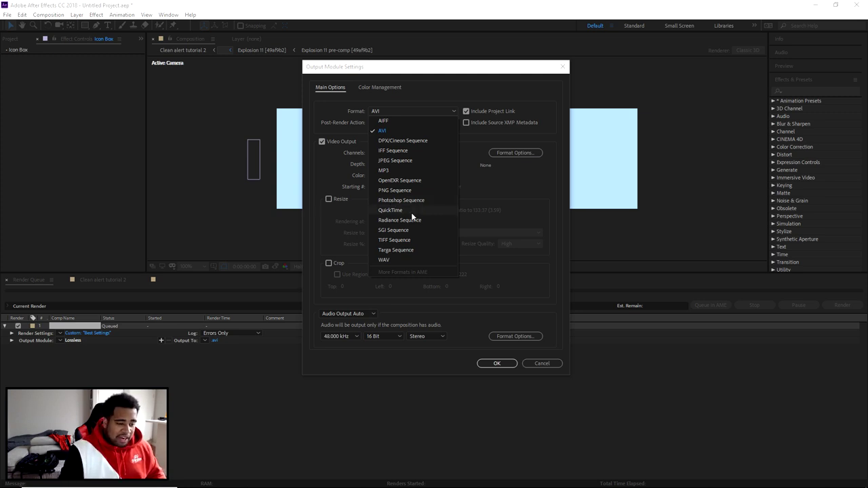
left_click(390, 210)
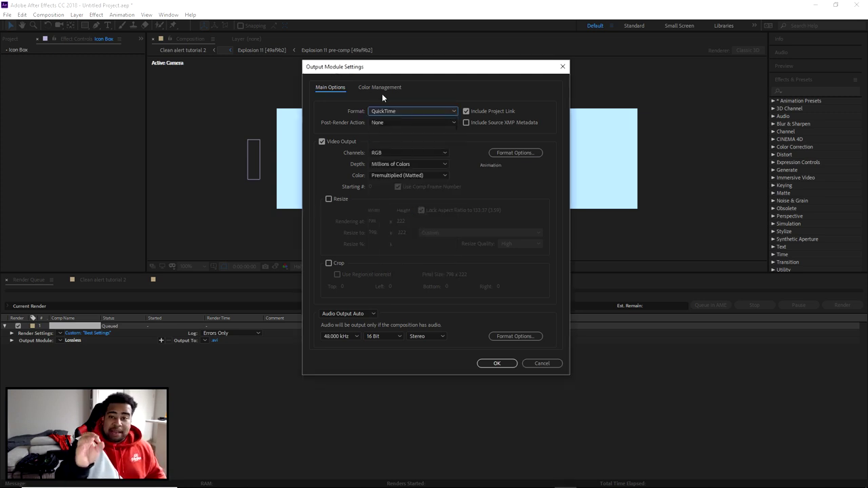
left_click(372, 154)
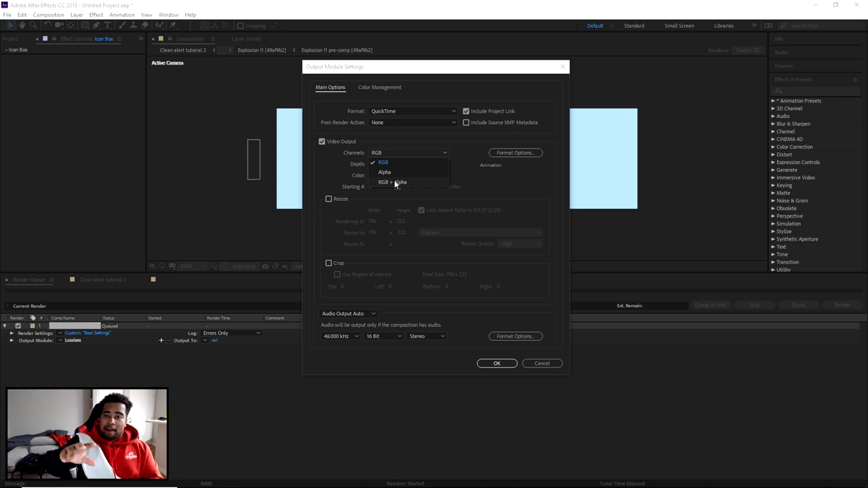
left_click(396, 182)
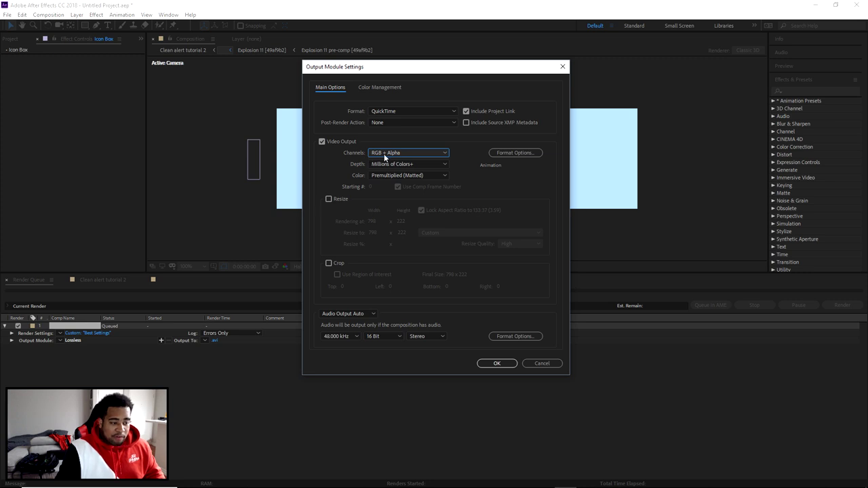
left_click(497, 363)
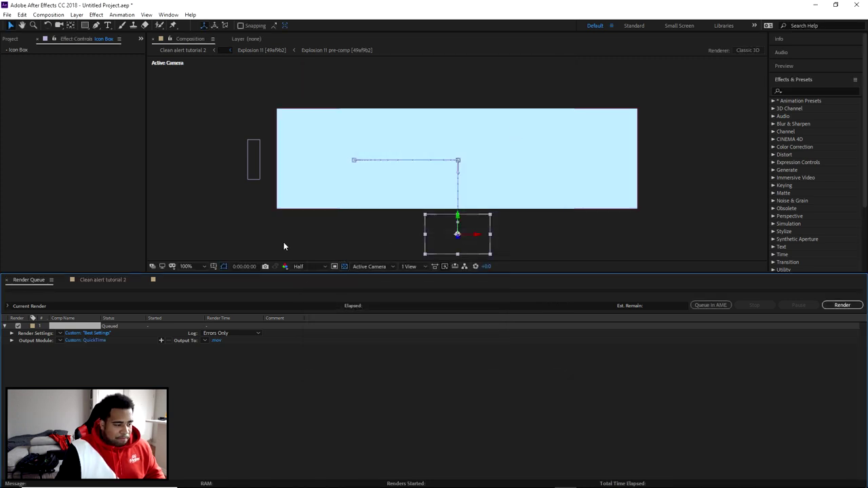
Step: Delete the light blue background solid from the alert composition and return to the render queue
left_click(94, 280)
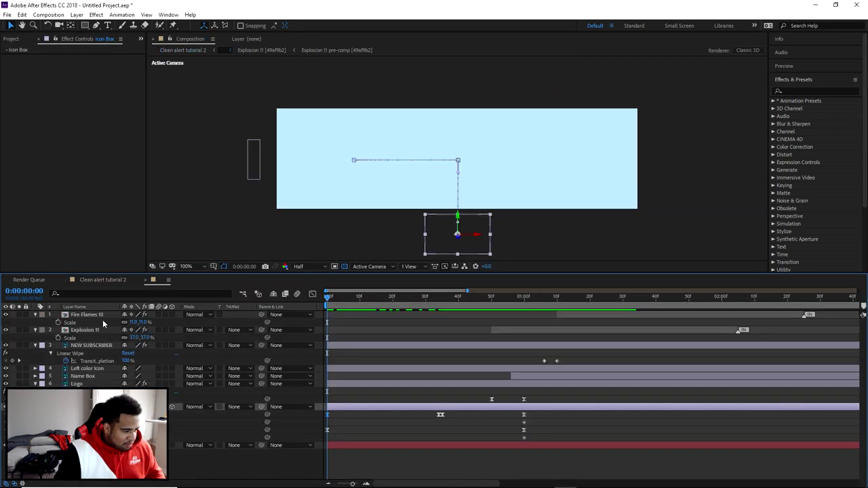
left_click(91, 345)
left_click(29, 279)
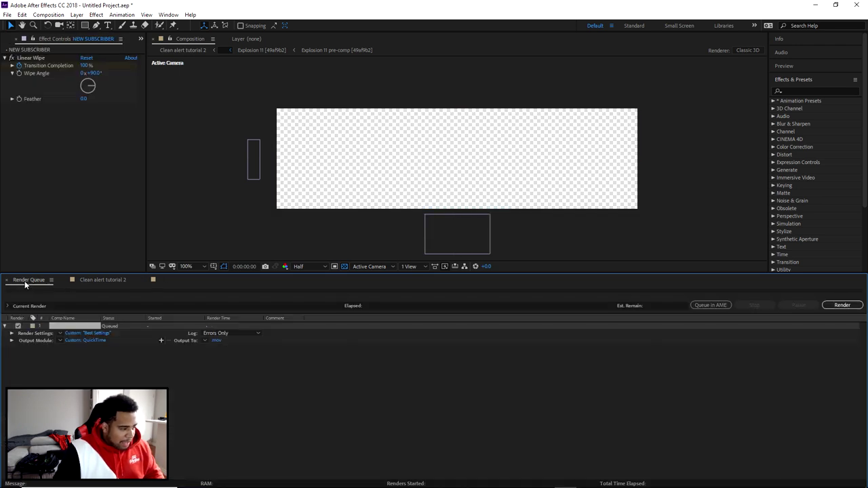
Step: Toggle the transparency grid to check the alert's background, and glance at the Clean alert tutorial 2 composition
left_click(344, 267)
left_click(344, 266)
left_click(344, 267)
left_click(343, 267)
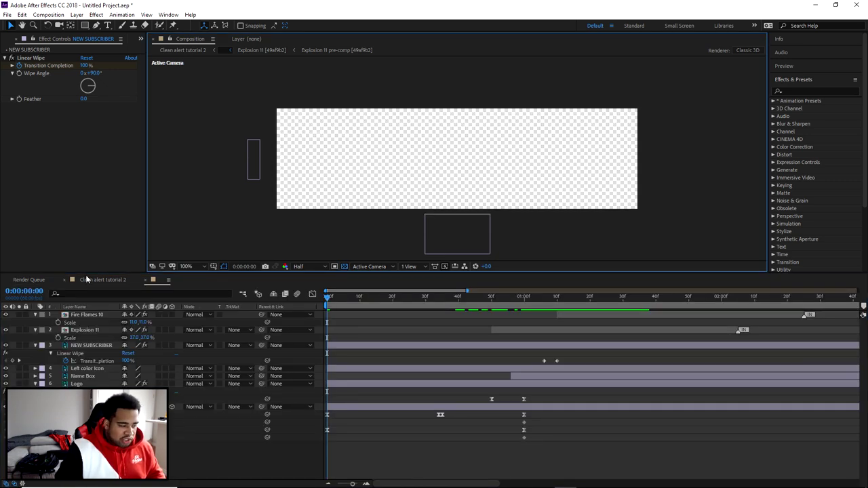
left_click(76, 280)
left_click(27, 279)
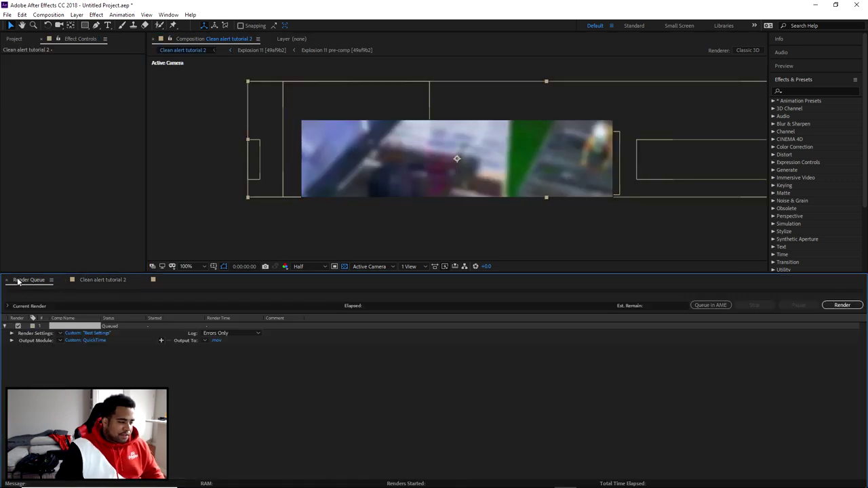
Step: Name the output file subalert.mov and render the queued composition
left_click(217, 341)
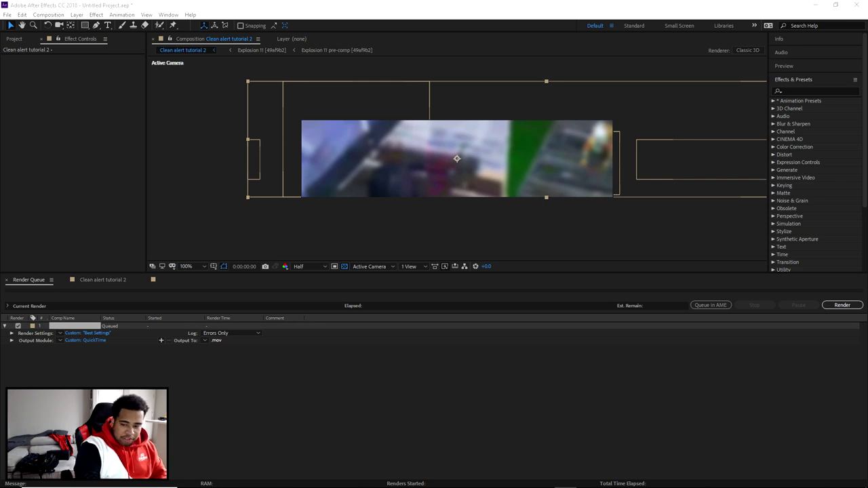
key("Return")
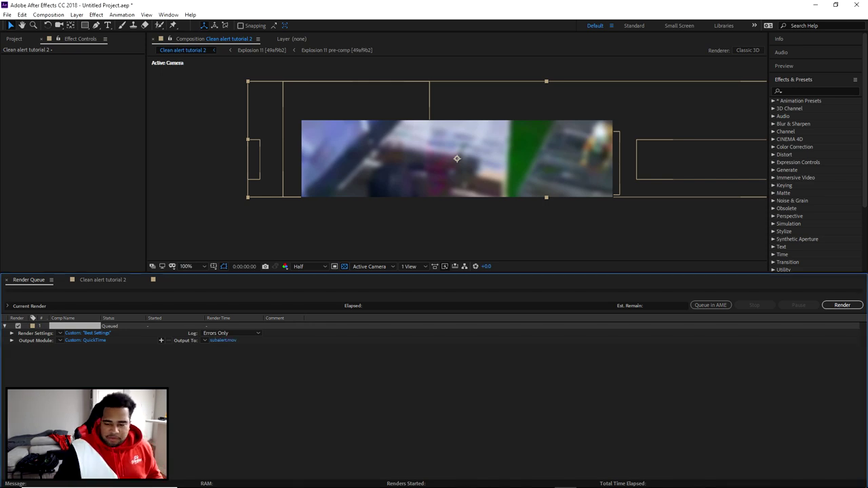
left_click(842, 305)
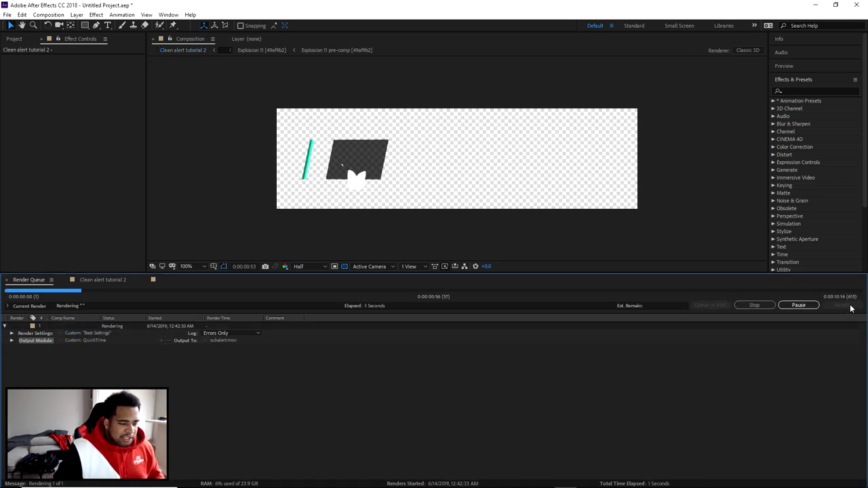
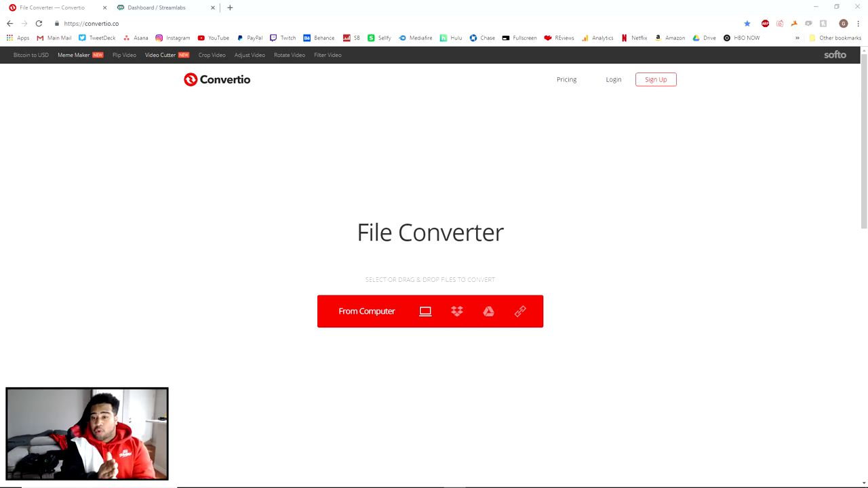
Step: Switch to Convertio in the browser, convert subalert.mov to WEBM and download the converted file
left_click(384, 311)
key("Escape")
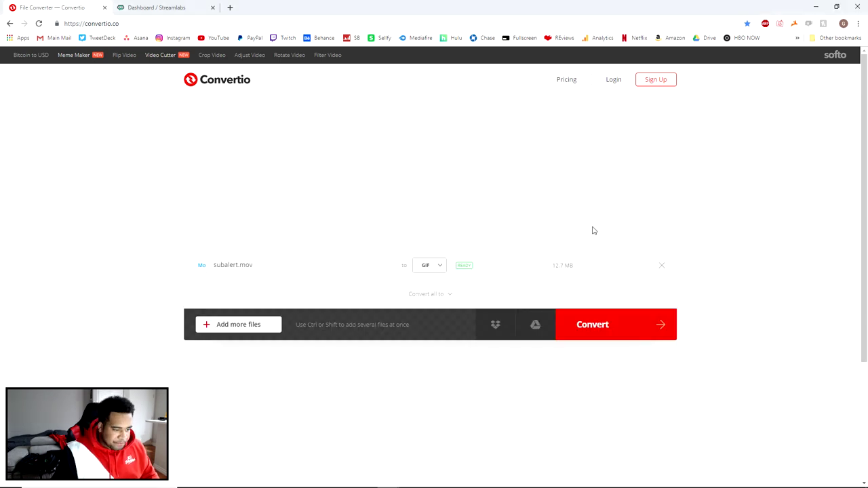
left_click(426, 267)
mouse_move(438, 360)
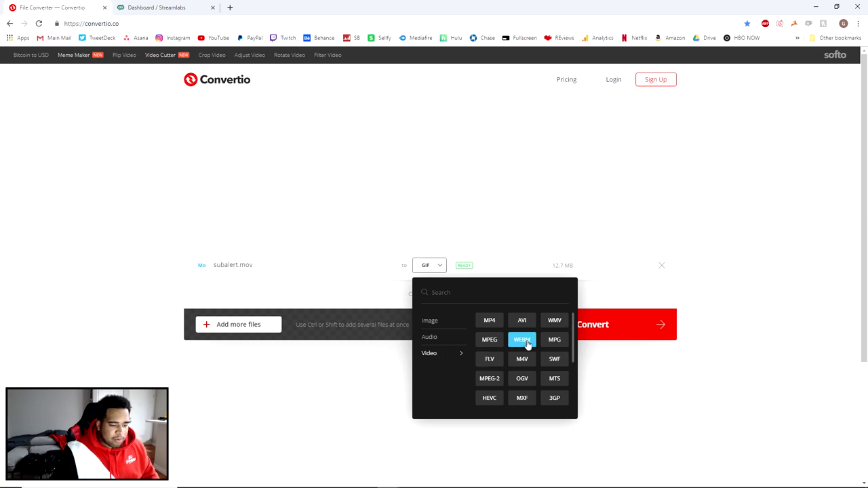
left_click(528, 340)
left_click(624, 325)
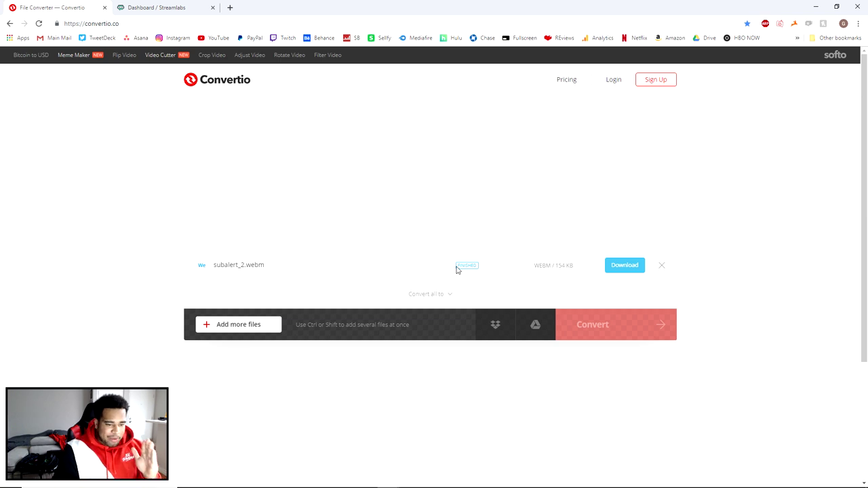
left_click(626, 267)
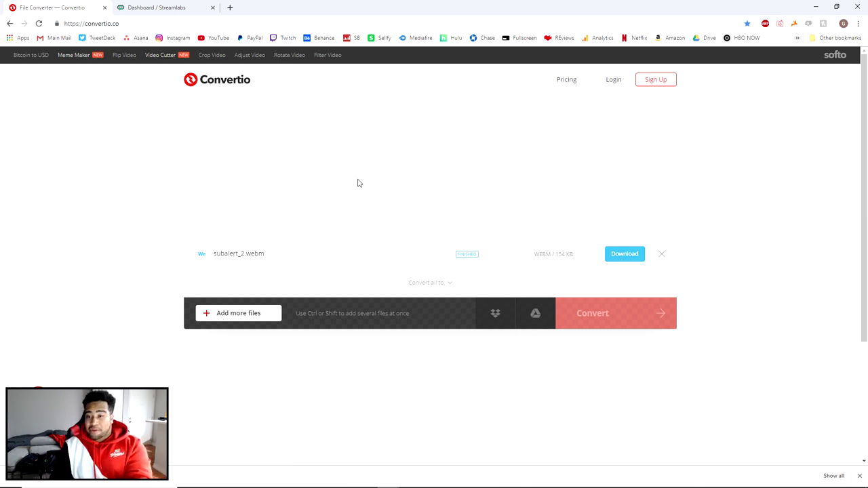
Step: Switch to Streamlabs, open the Alert Box widget's settings and dismiss the browser's download bar
left_click(177, 5)
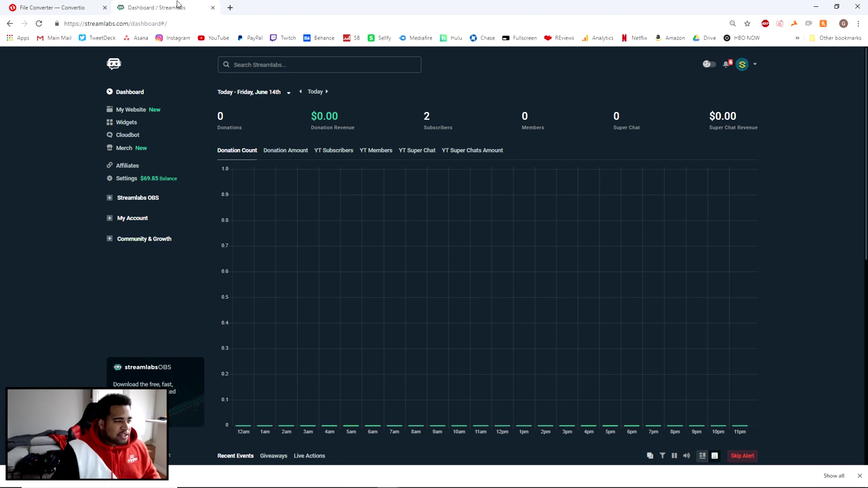
left_click(126, 123)
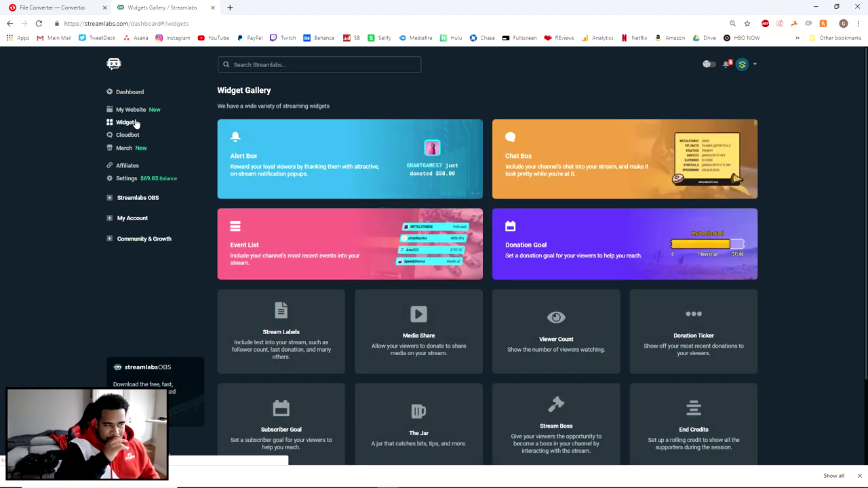
left_click(306, 147)
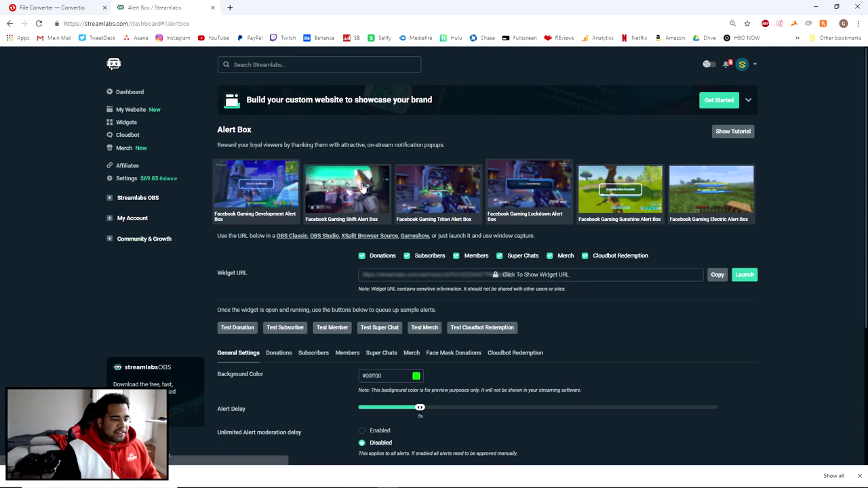
scroll(364, 190, "down", 2)
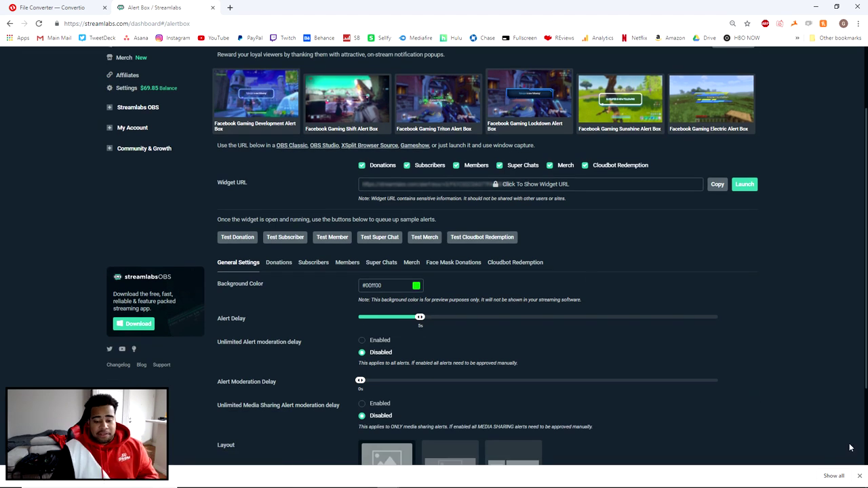
left_click(859, 476)
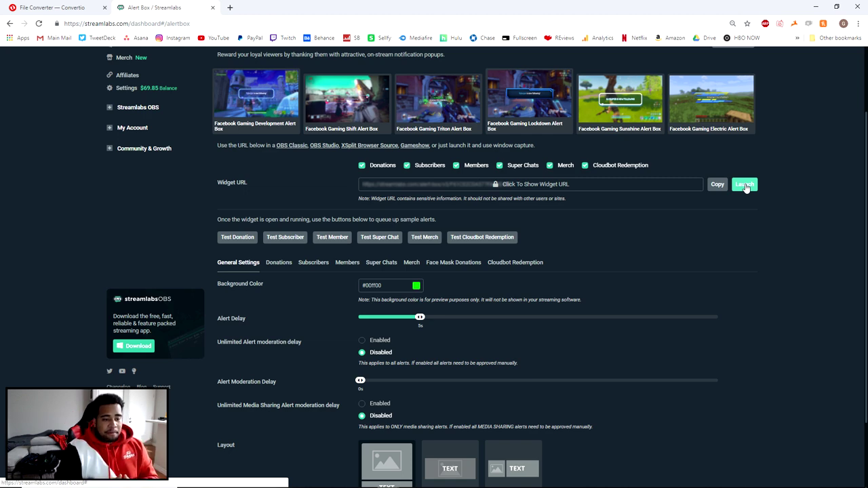
Step: Arrange the browser and OBS side by side and trigger the test member alert twice to preview it on stream
left_click_drag(338, 11, 1, 79)
left_click(630, 74)
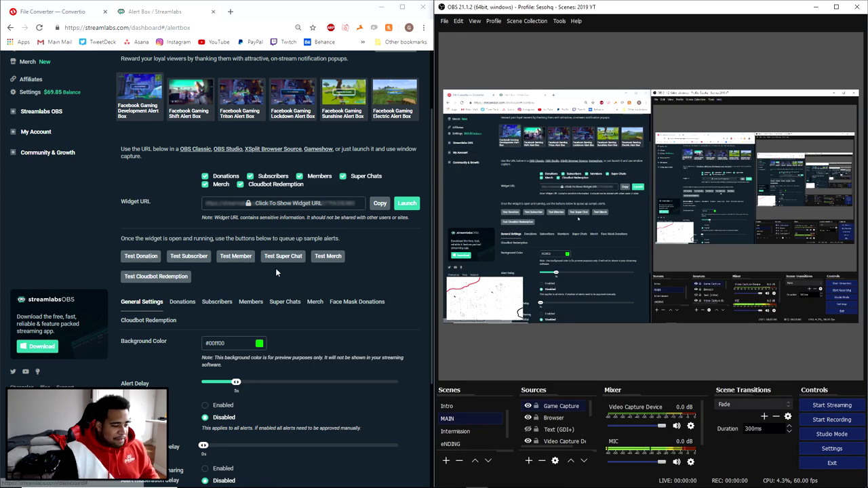
left_click(236, 256)
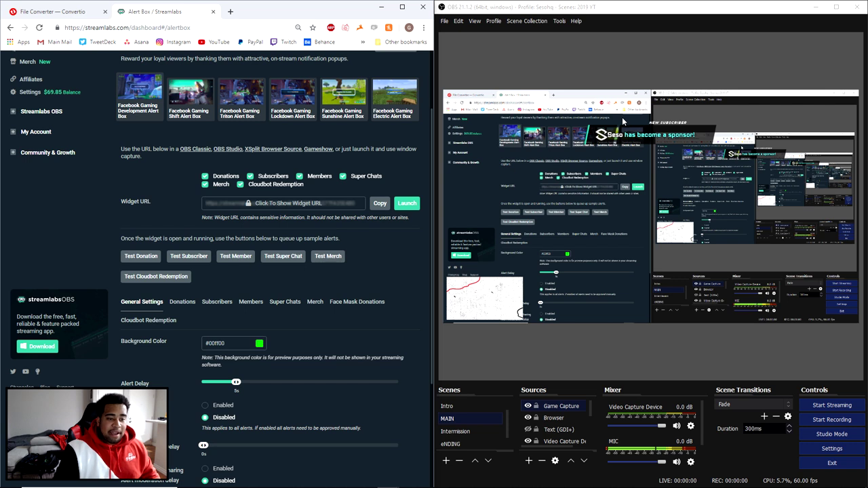
mouse_move(597, 483)
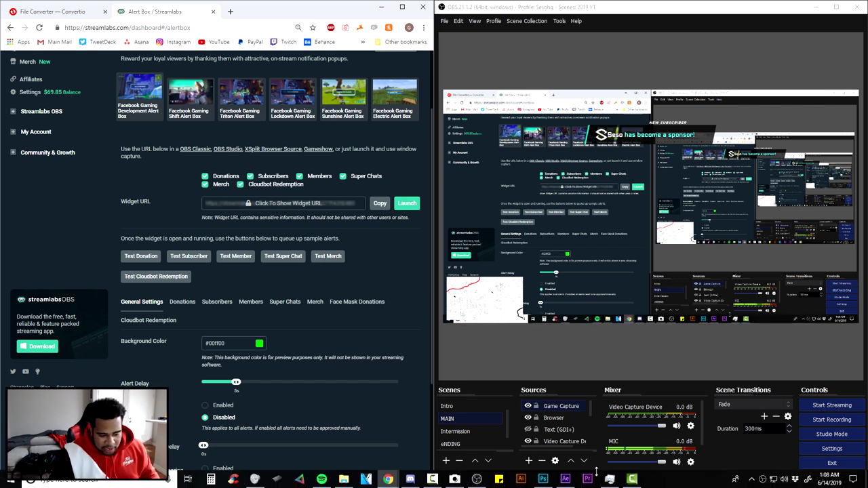
right_click(793, 481)
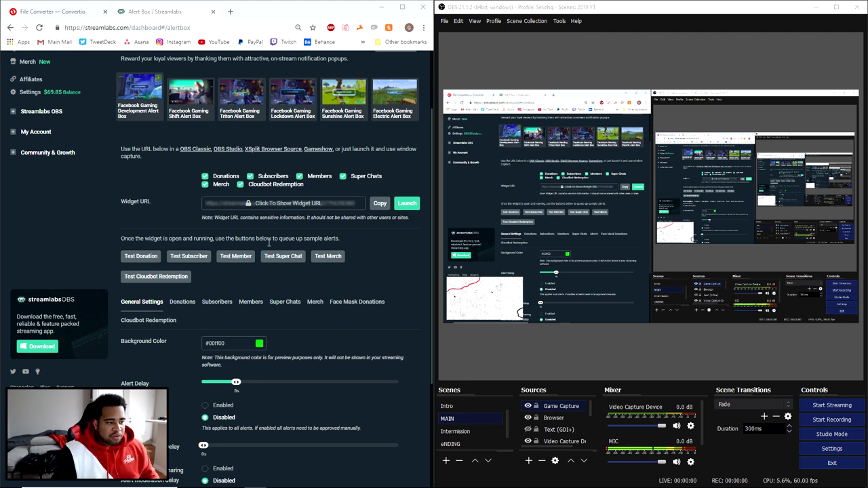
left_click(248, 258)
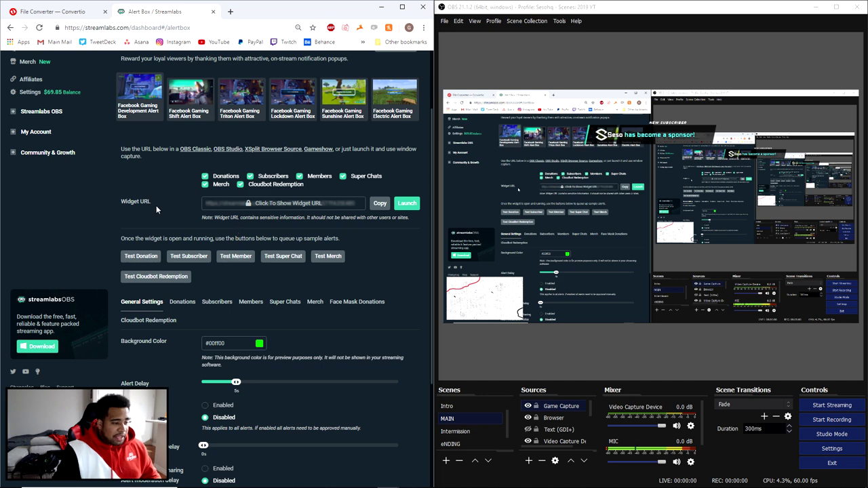
Step: Open the members alert settings and choose the layout with the text over the image
scroll(296, 290, "down", 3)
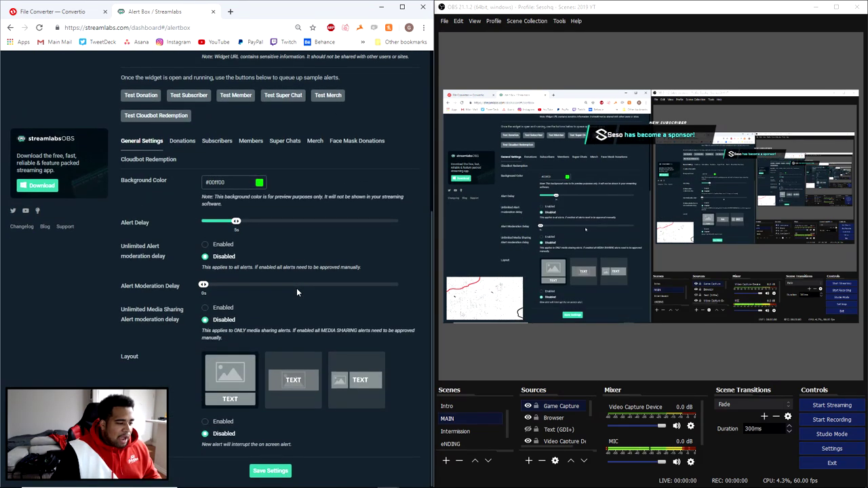
scroll(261, 199, "up", 1)
scroll(261, 199, "up", 1)
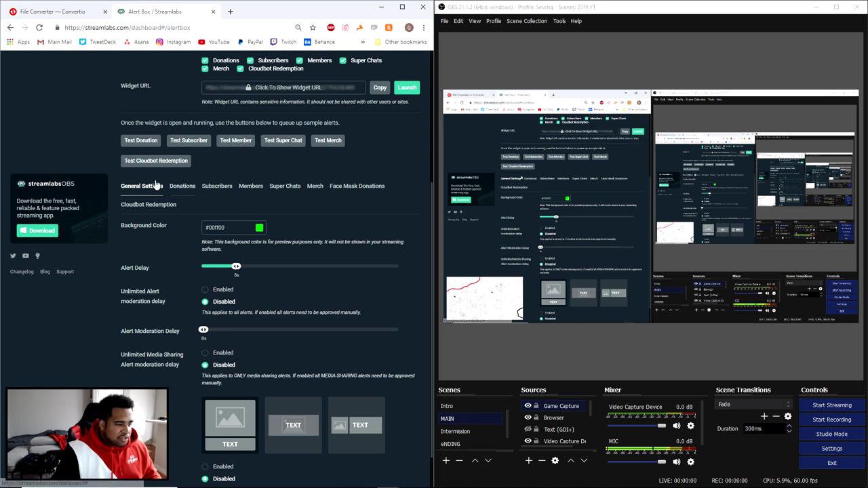
left_click(251, 188)
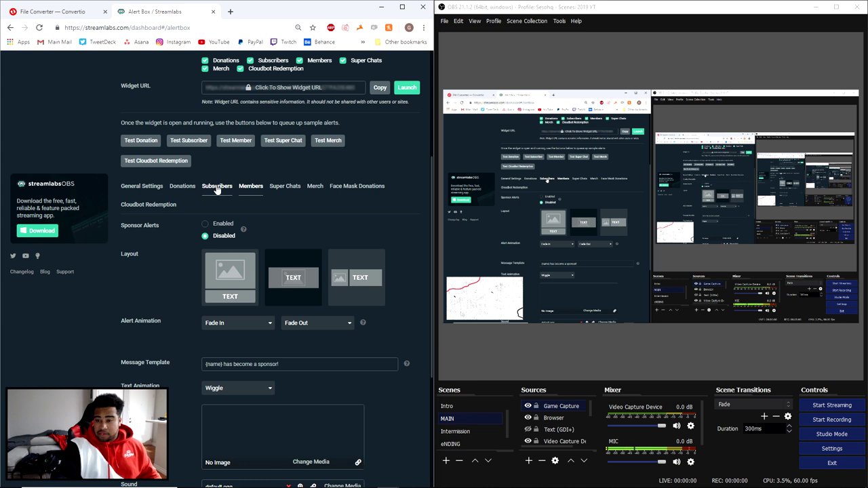
left_click(236, 274)
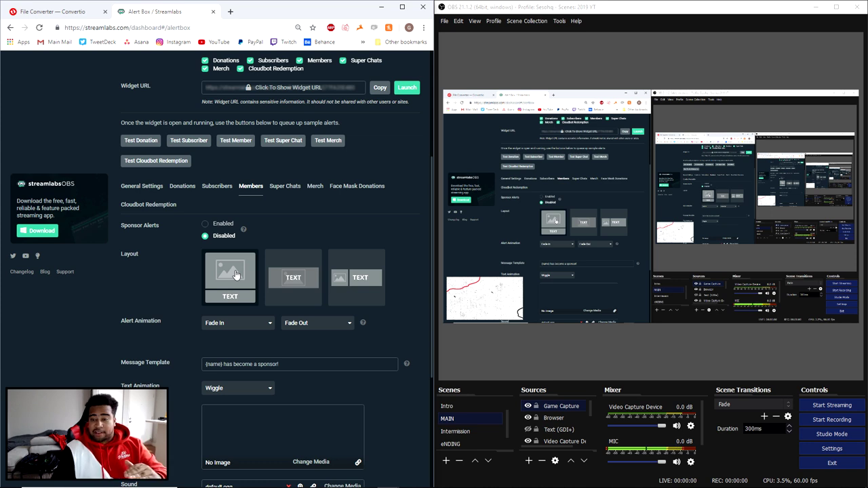
left_click(303, 278)
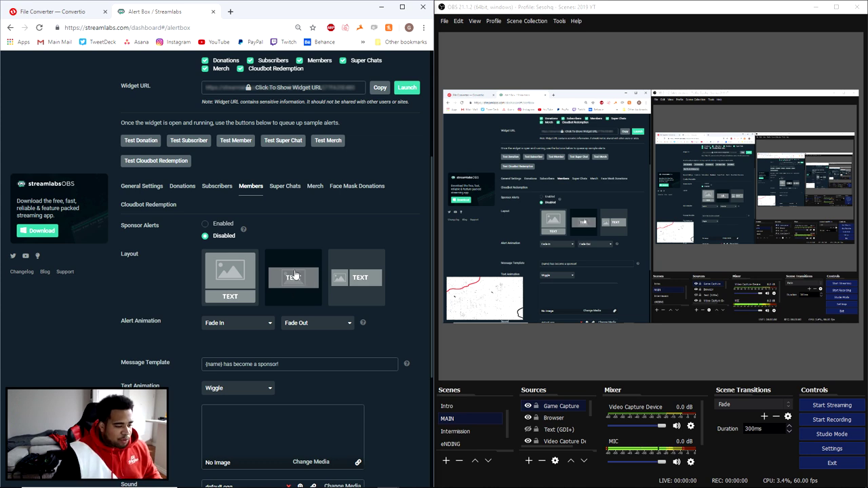
scroll(294, 275, "down", 2)
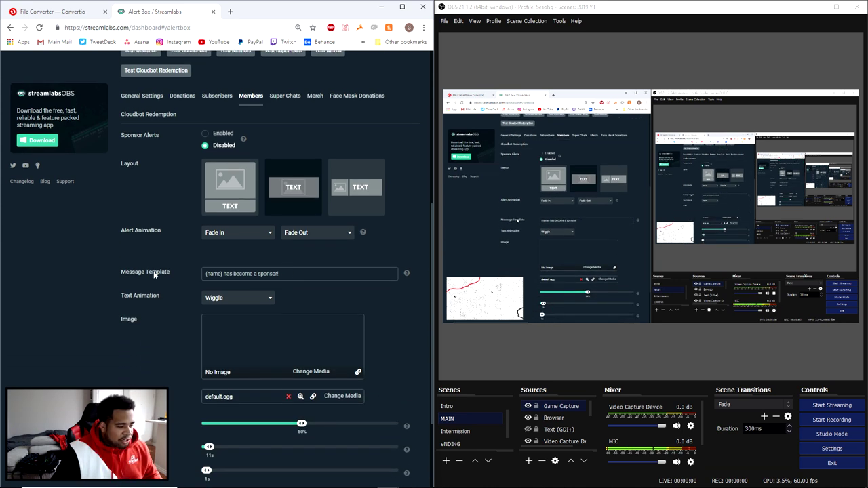
left_click_drag(299, 274, 187, 276)
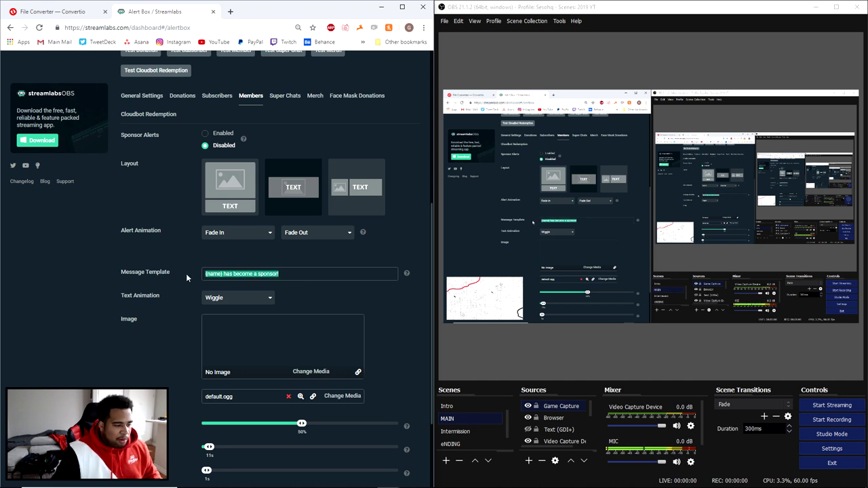
key("BackSpace")
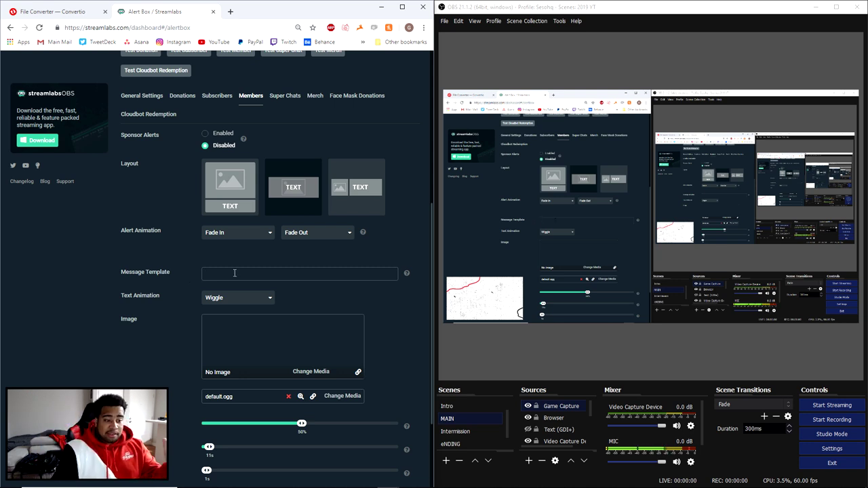
key("ctrl+z")
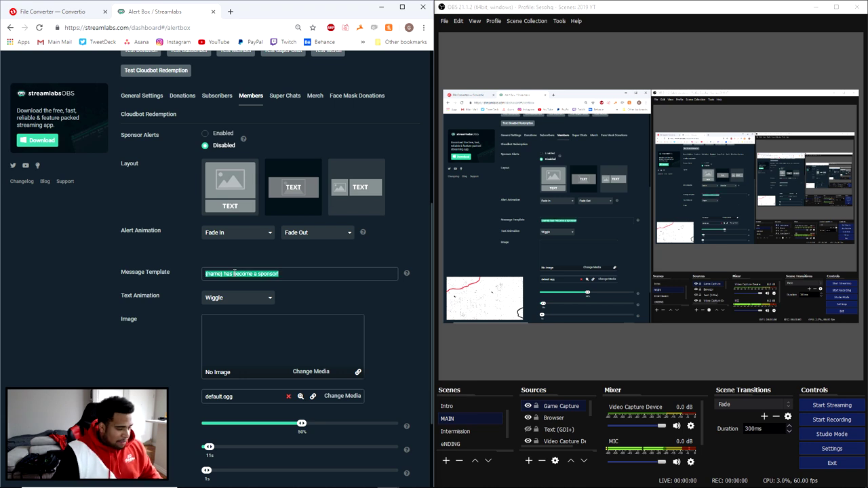
Step: Shorten the members alert's message template to {name} and set its text animation to Pulse
left_click_drag(223, 274, 307, 274)
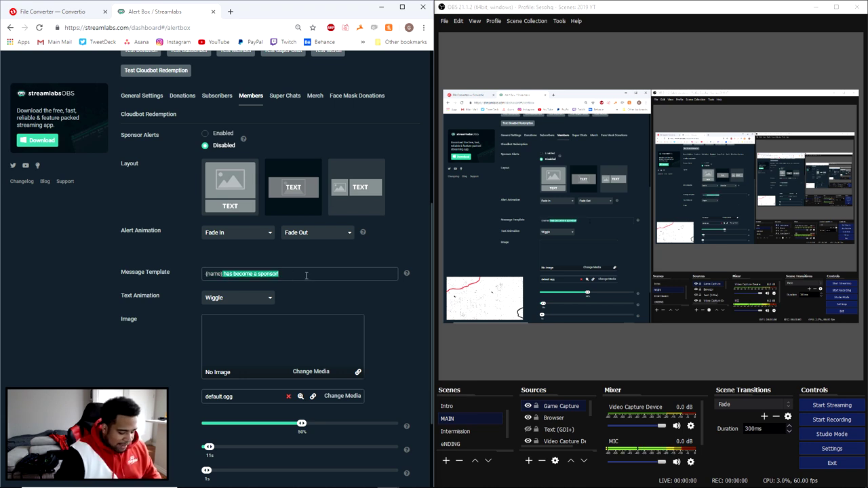
key("BackSpace")
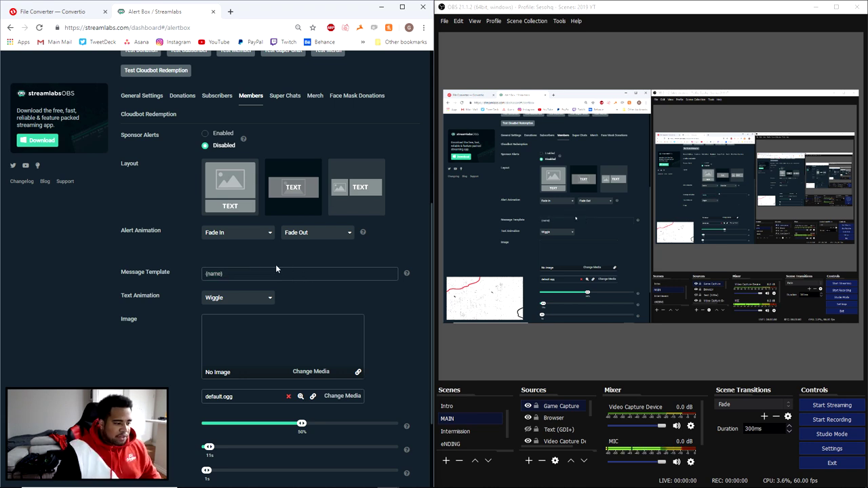
left_click(232, 299)
scroll(224, 339, "up", 2)
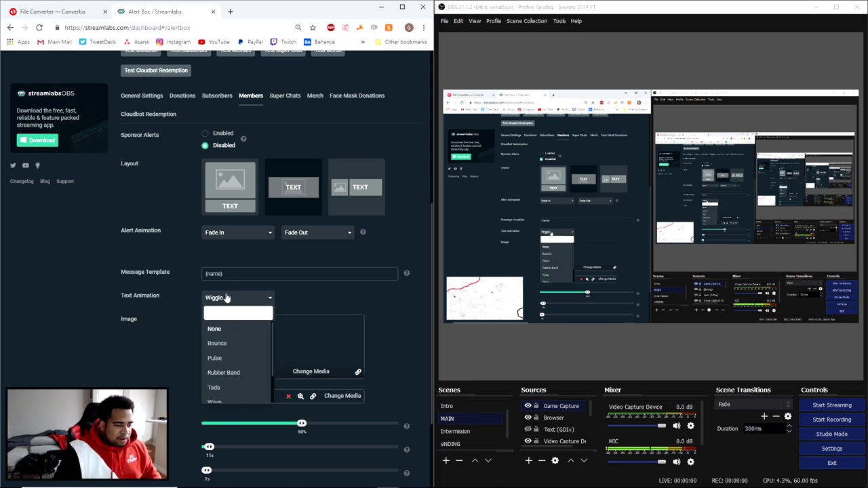
left_click(221, 358)
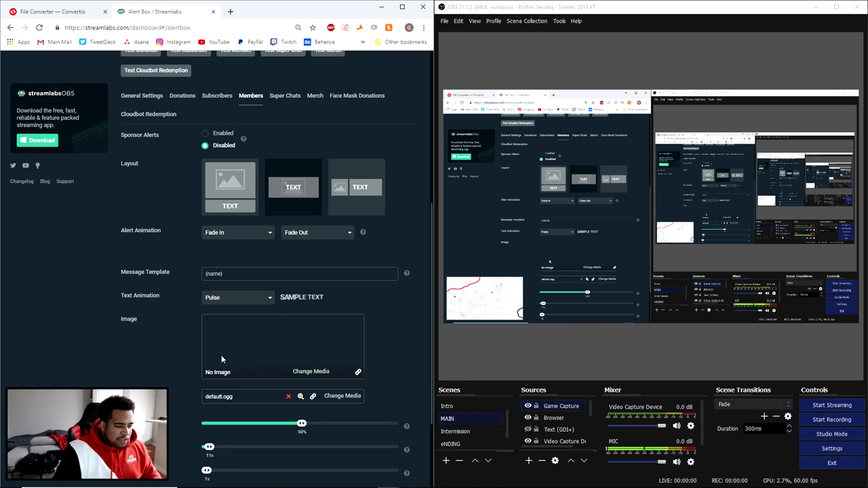
Step: Try the Rubber Band text animation on the members alert and switch back to Pulse
left_click(264, 297)
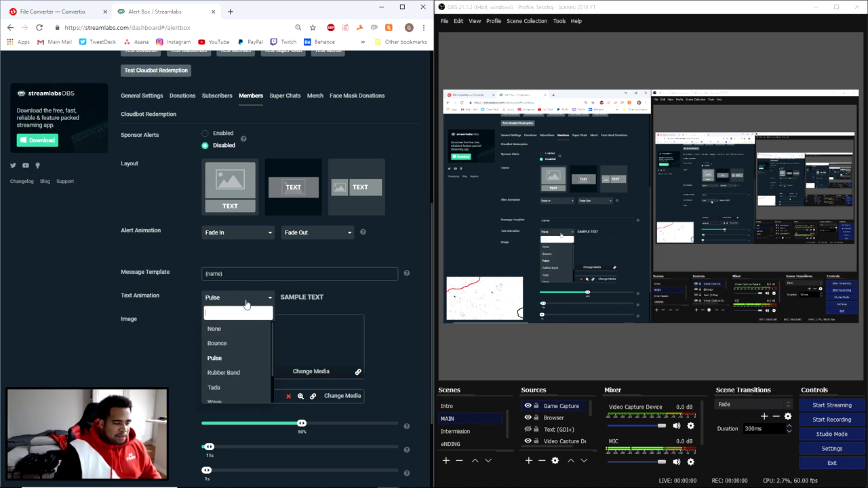
left_click(227, 372)
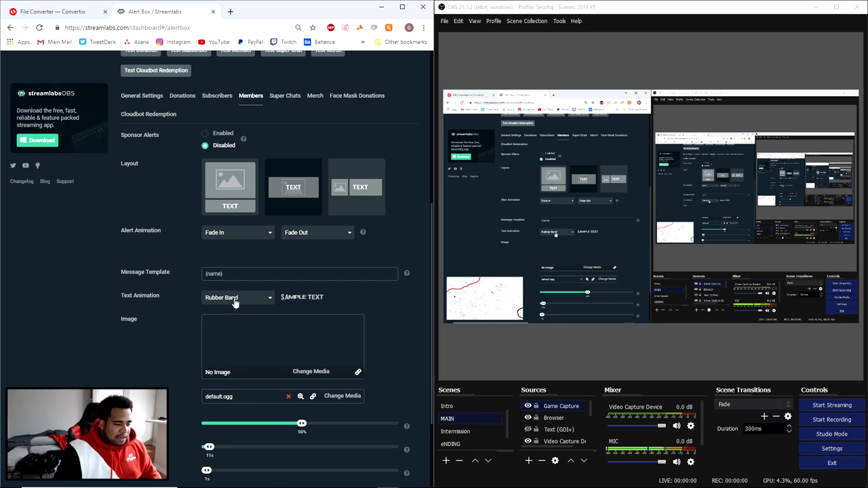
left_click(232, 299)
left_click(219, 358)
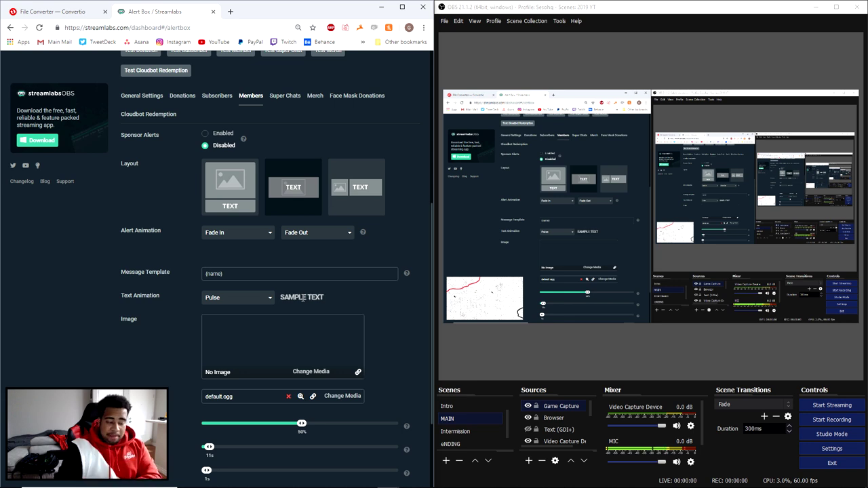
Step: Upload subalert.webm to the media gallery and select it as the members alert's image
key("alt+Tab")
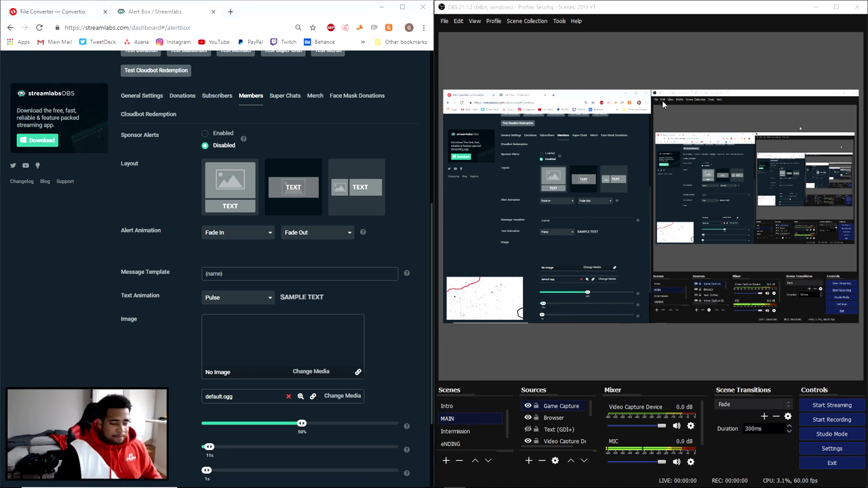
scroll(325, 299, "down", 2)
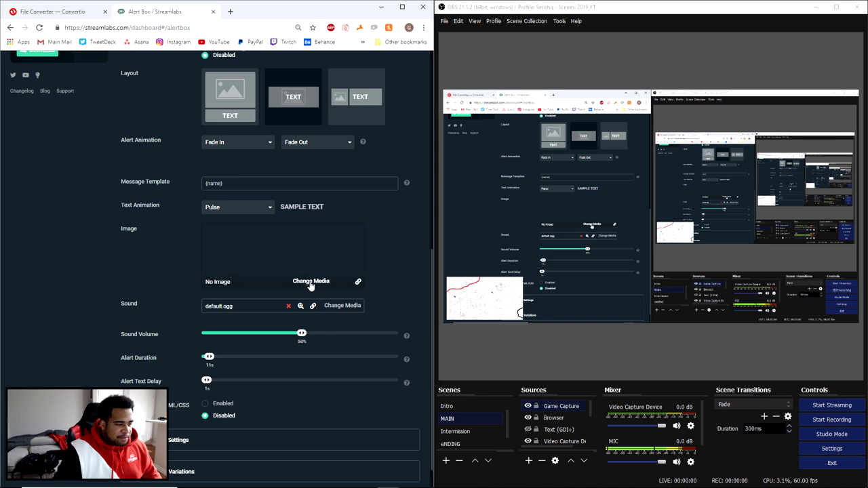
left_click(310, 284)
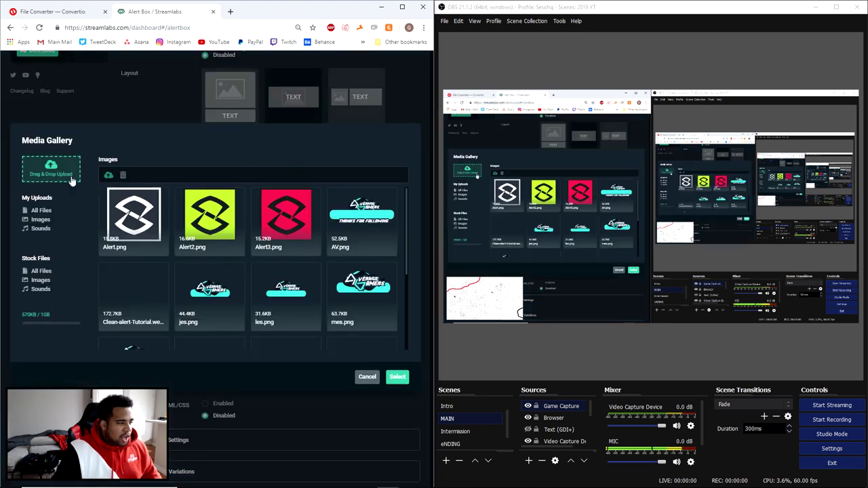
left_click(51, 170)
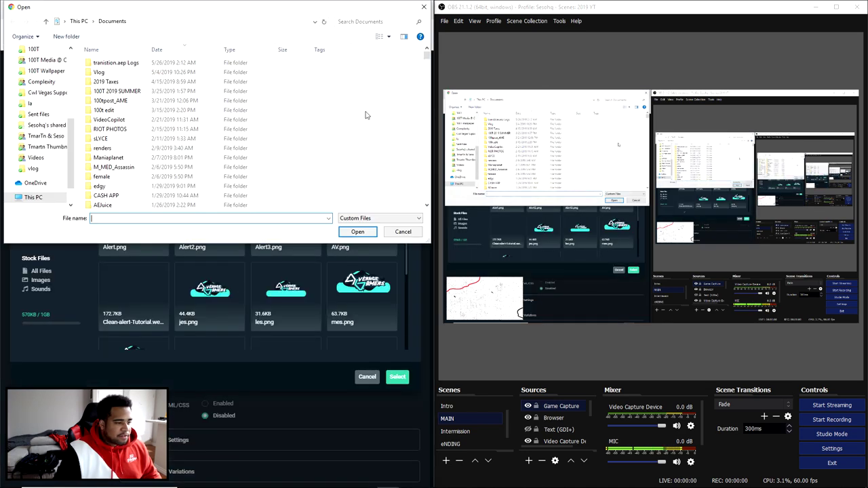
left_click_drag(274, 9, 867, 85)
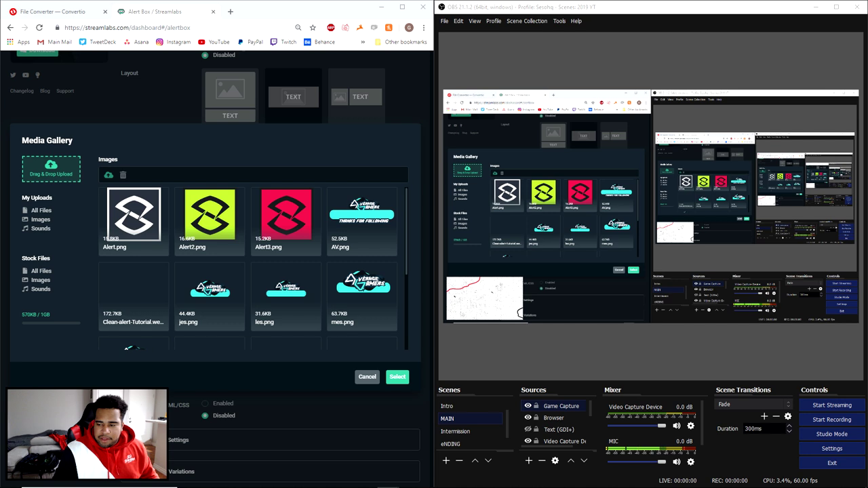
left_click_drag(387, 218, 371, 166)
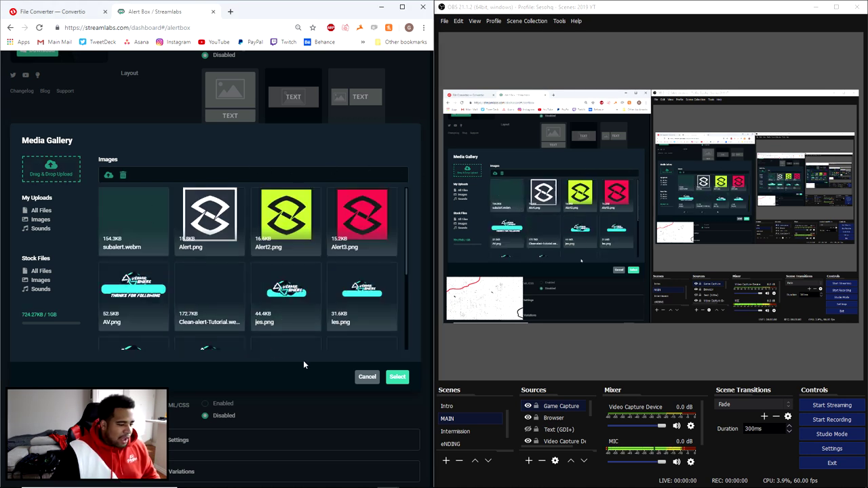
left_click(402, 378)
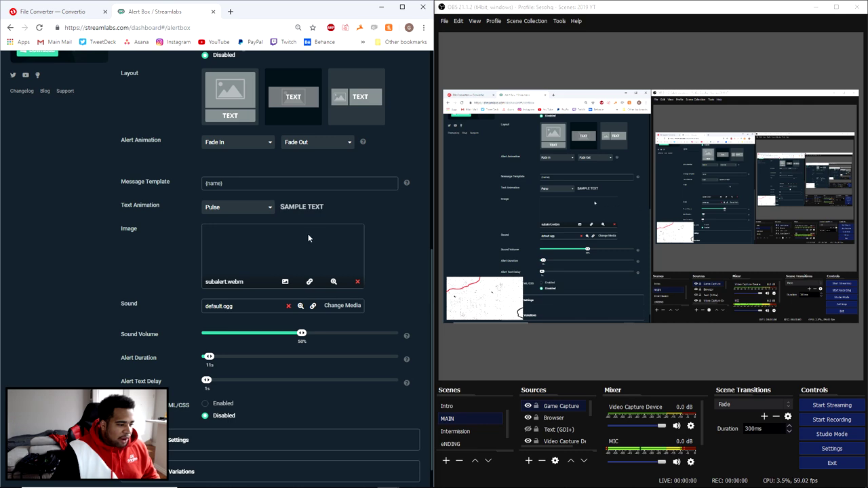
Step: Save the members alert settings and return to the test alert controls
scroll(381, 268, "down", 1)
scroll(382, 268, "down", 1)
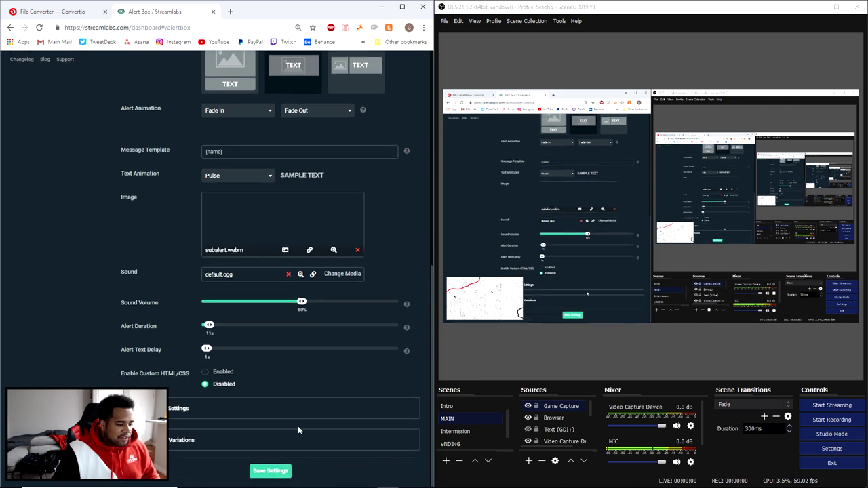
left_click(273, 469)
scroll(302, 366, "up", 4)
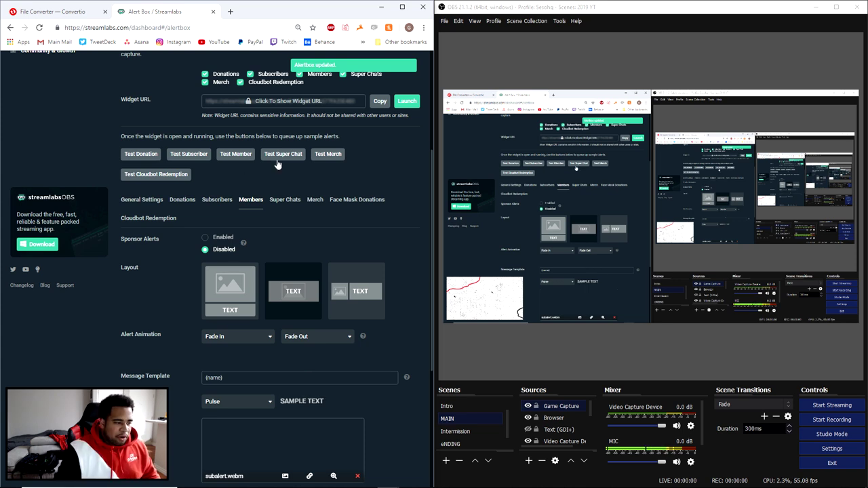
Step: Send several test member alerts to check how the name and animation play in the OBS preview
left_click(241, 155)
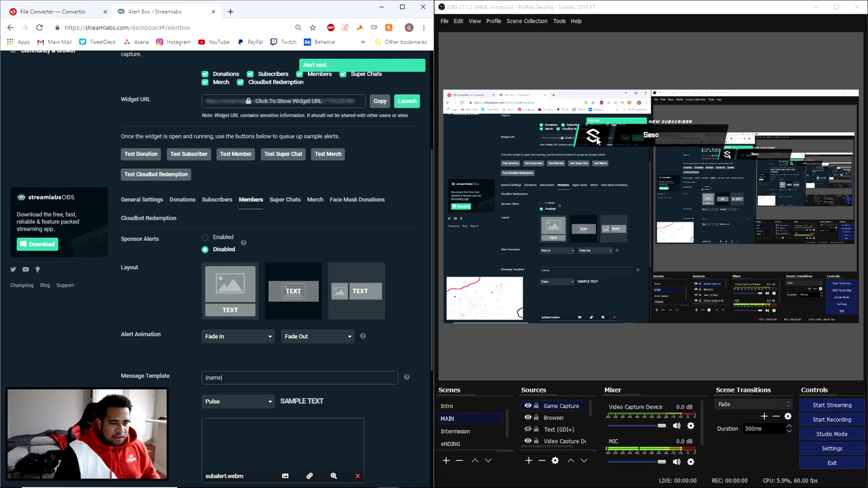
left_click(241, 155)
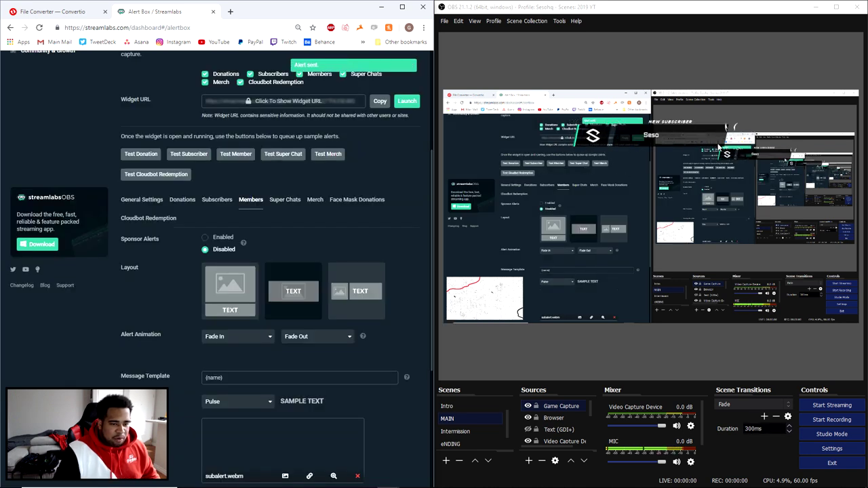
left_click(234, 154)
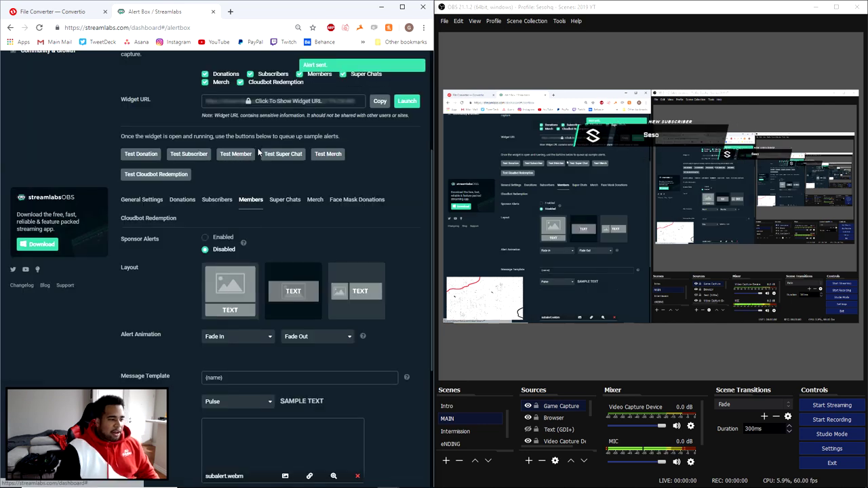
scroll(234, 155, "down", 3)
scroll(235, 230, "down", 1)
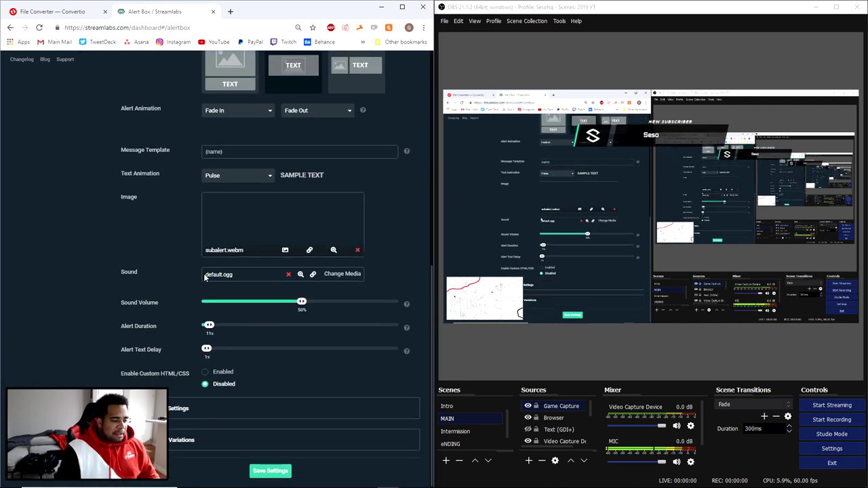
scroll(272, 317, "up", 5)
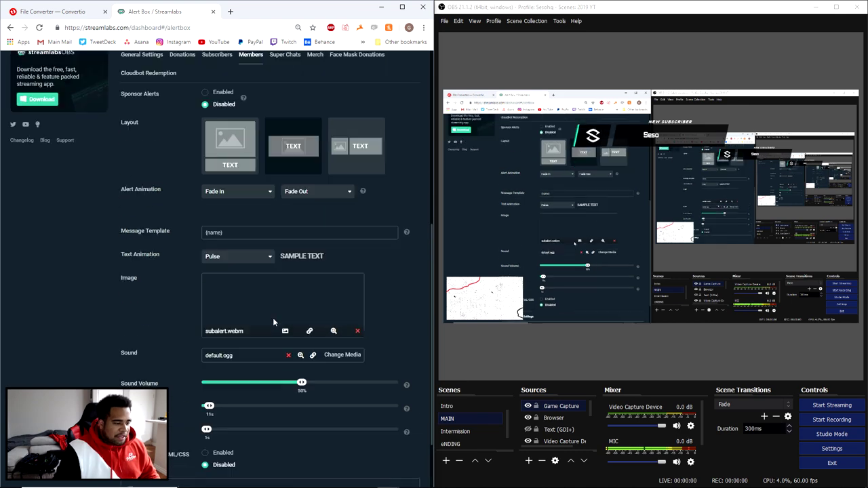
left_click(235, 200)
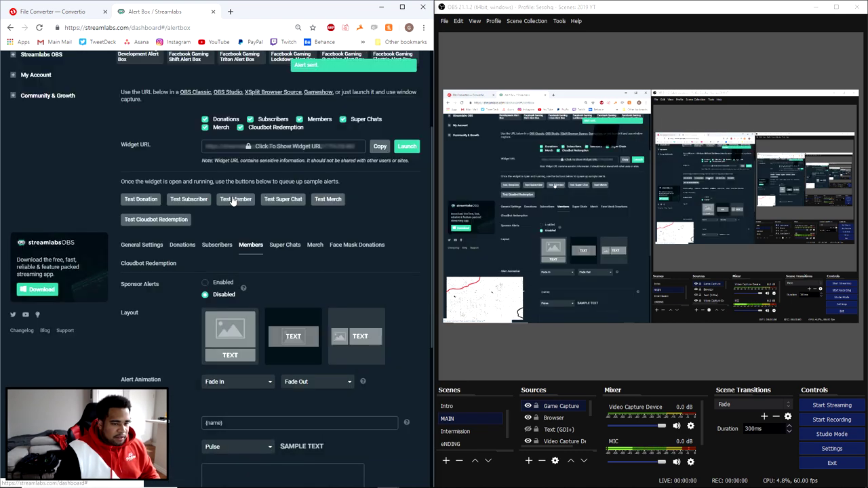
Step: Open the members alert's font settings, set the font size to 34px, save, and send a test member alert
scroll(235, 200, "down", 5)
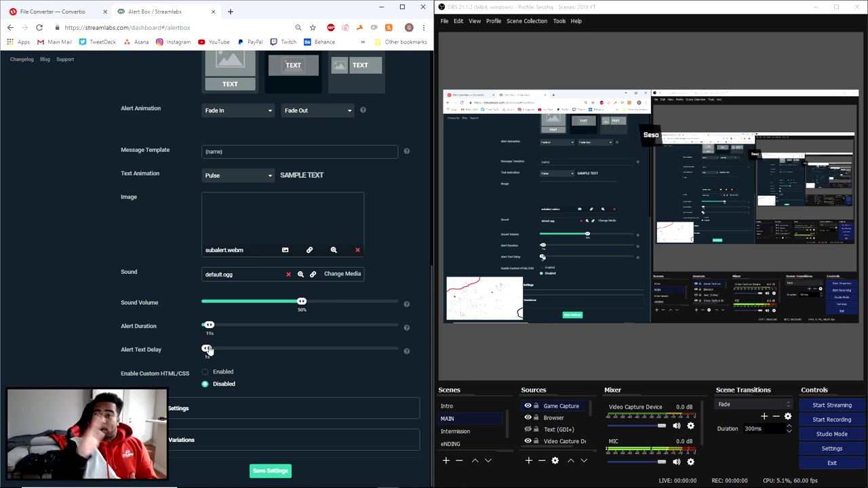
left_click(178, 408)
scroll(213, 327, "down", 2)
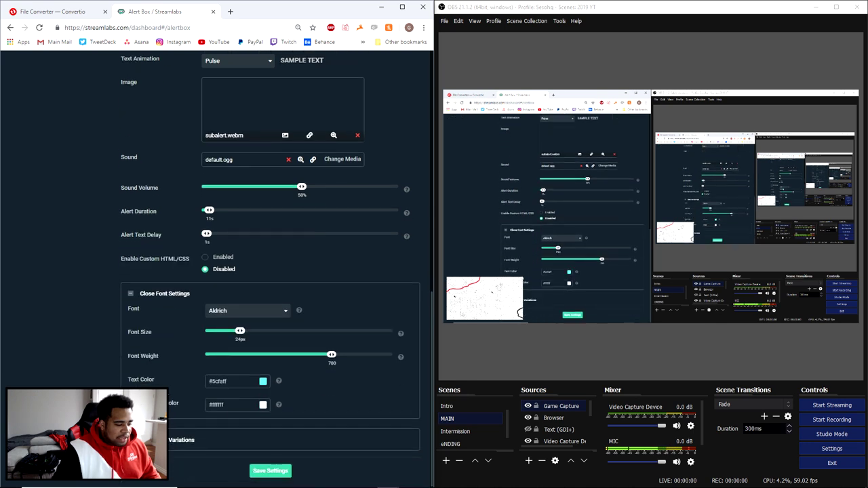
left_click(222, 312)
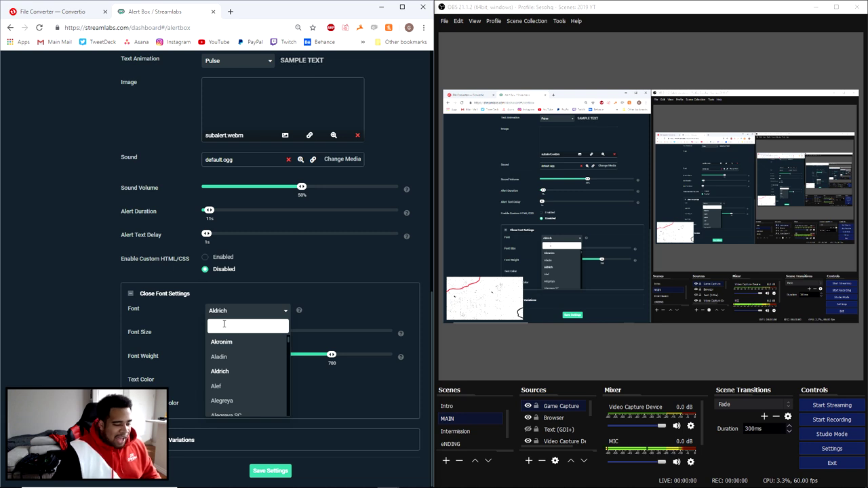
left_click(352, 311)
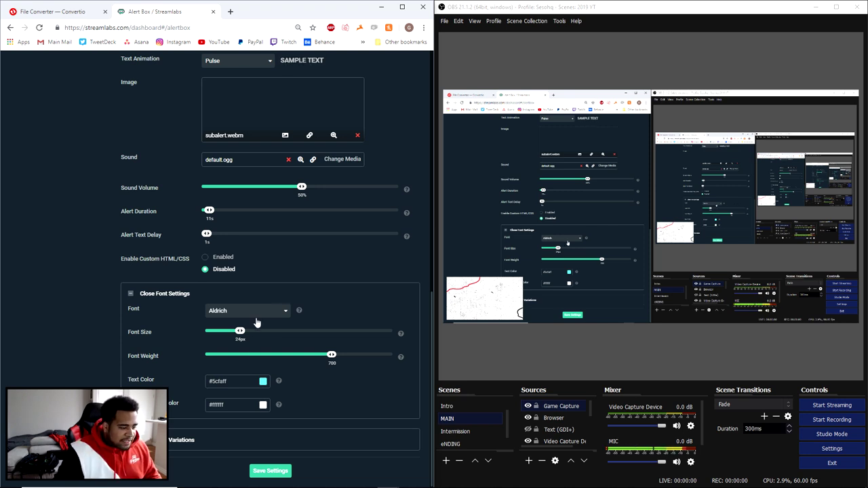
left_click_drag(242, 331, 266, 331)
left_click(270, 470)
scroll(315, 383, "up", 5)
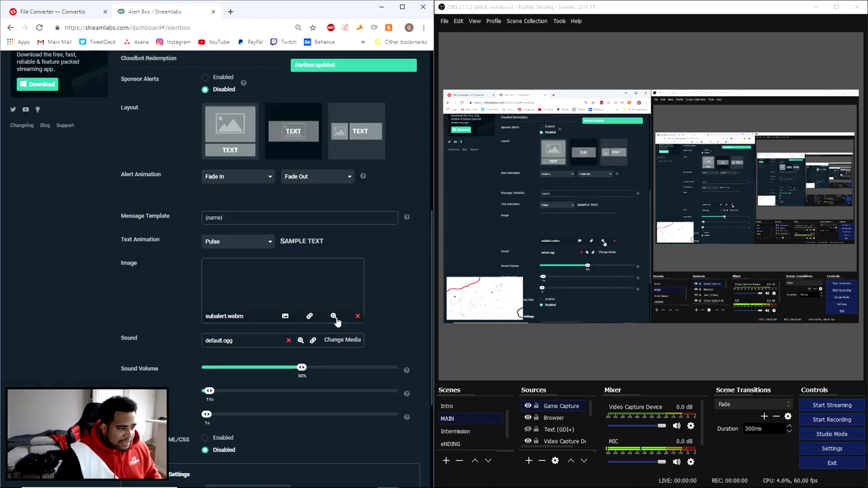
left_click(238, 135)
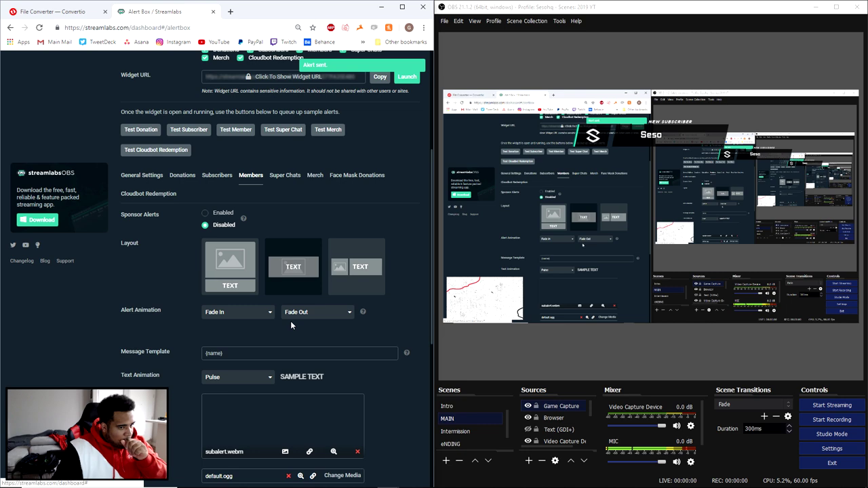
Step: Increase the members alert's font size to 38px, save the settings, and test the member alert
scroll(291, 323, "down", 5)
scroll(288, 324, "down", 1)
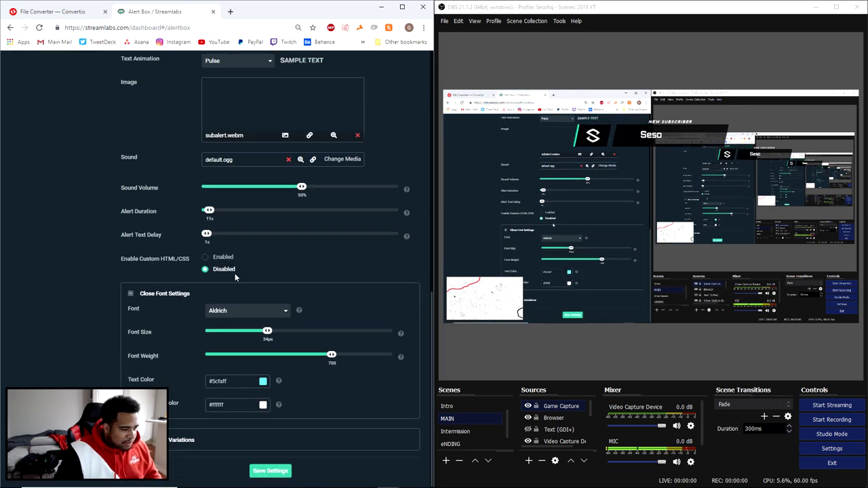
left_click_drag(267, 331, 279, 331)
left_click(271, 470)
scroll(277, 356, "up", 7)
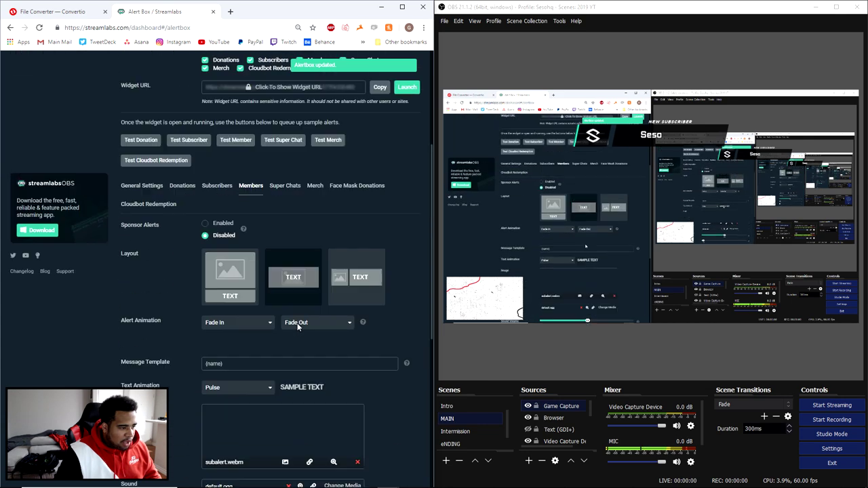
left_click(233, 181)
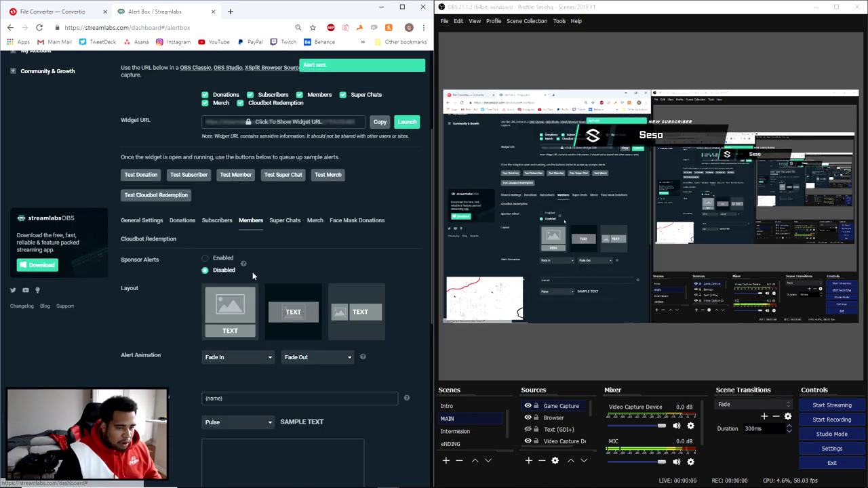
Step: Send another test member alert to check the name's size and position on the alert graphic
scroll(252, 273, "down", 3)
scroll(252, 272, "down", 3)
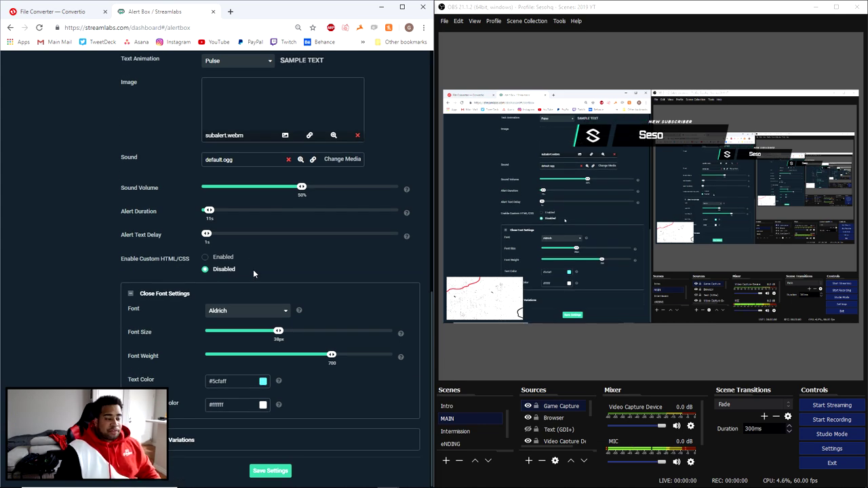
scroll(252, 269, "up", 2)
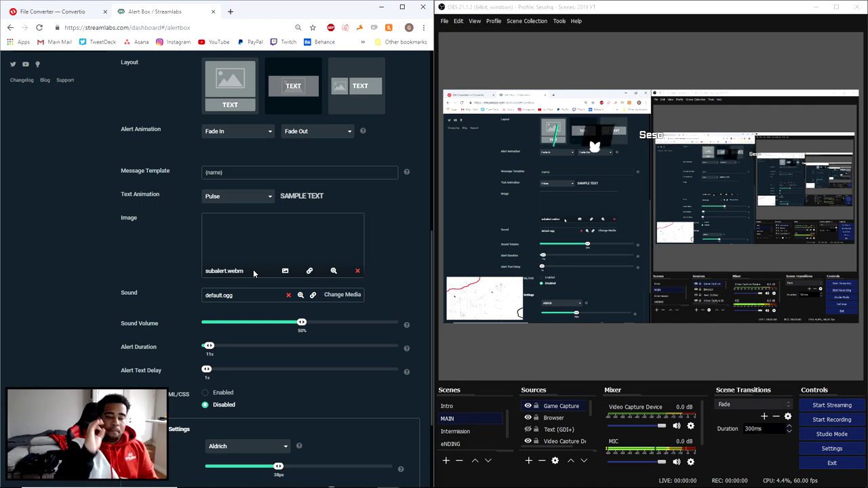
scroll(231, 243, "up", 5)
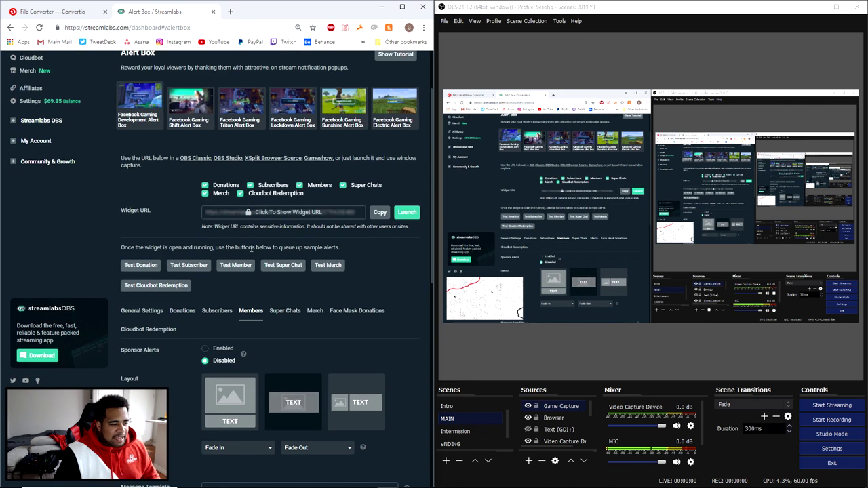
left_click(236, 265)
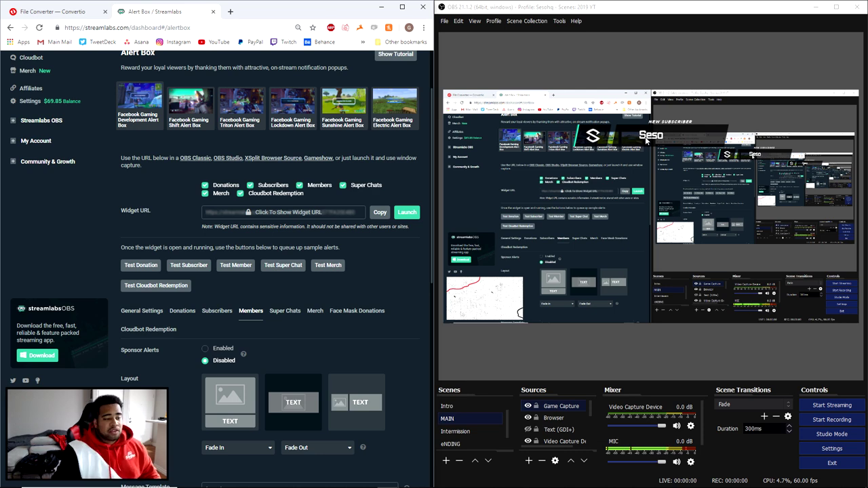
Step: Enable custom HTML/CSS for the members alert and find the #alert-user-message rule in the CSS code
scroll(285, 249, "down", 7)
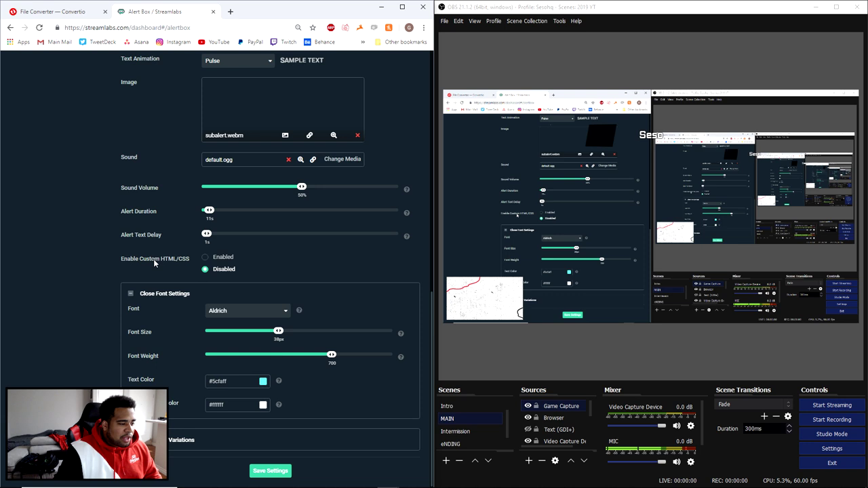
left_click(205, 257)
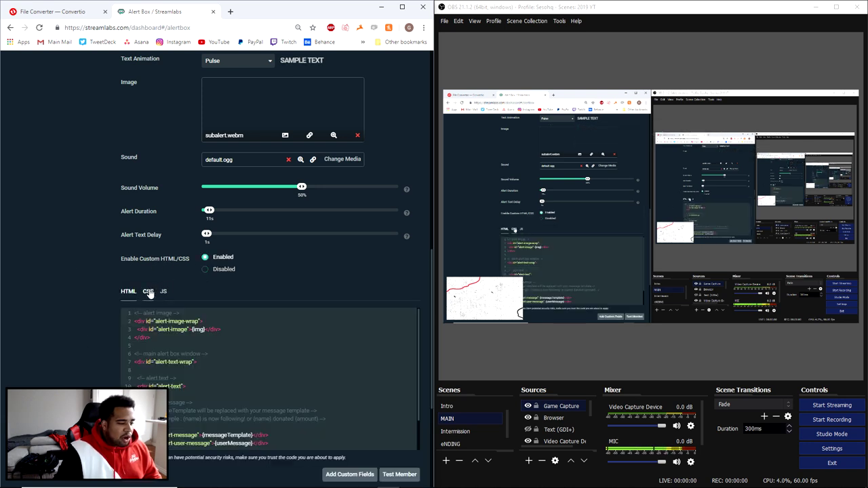
left_click(149, 292)
scroll(198, 319, "down", 3)
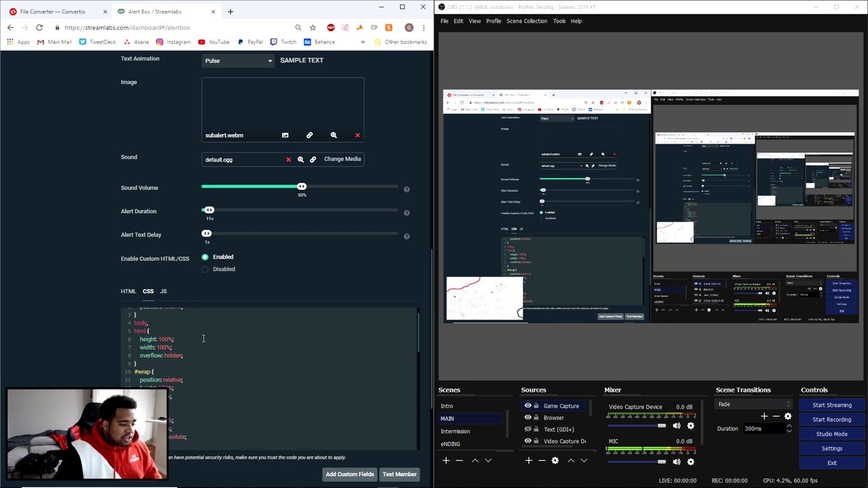
scroll(203, 338, "down", 3)
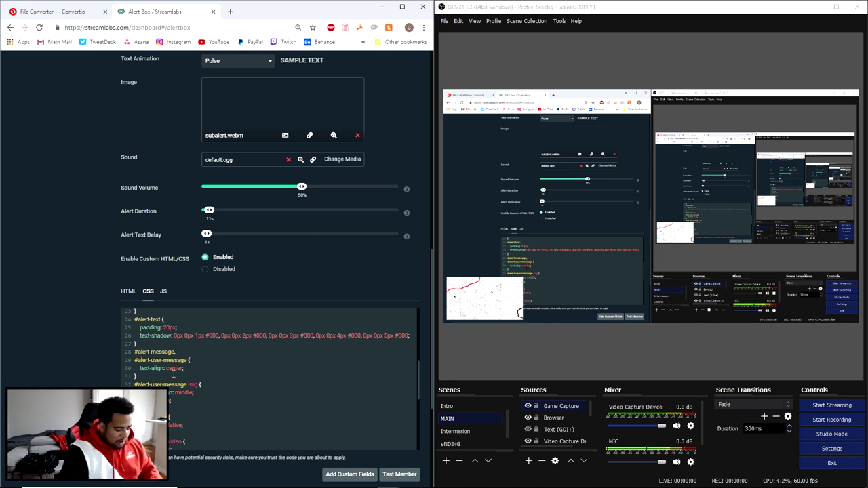
key("Return")
type("https://cdn.streamlabs.com/users/13440220/library/subalert.webm")
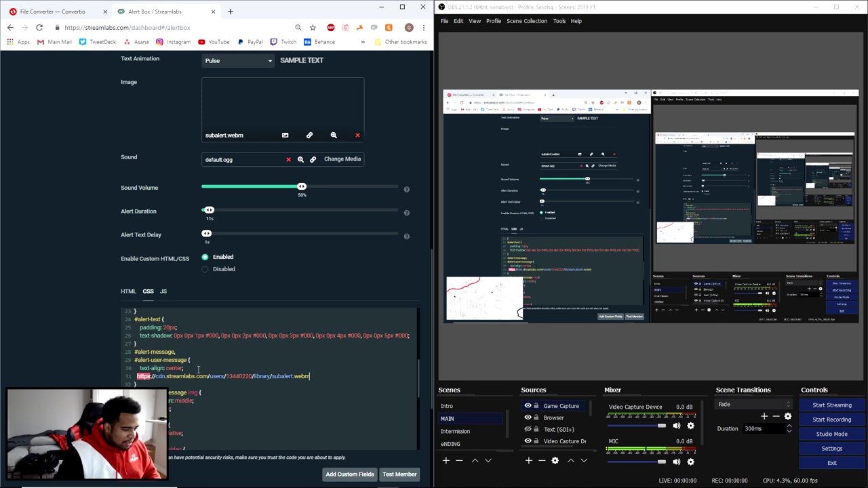
key("ctrl+z")
scroll(189, 273, "down", 1)
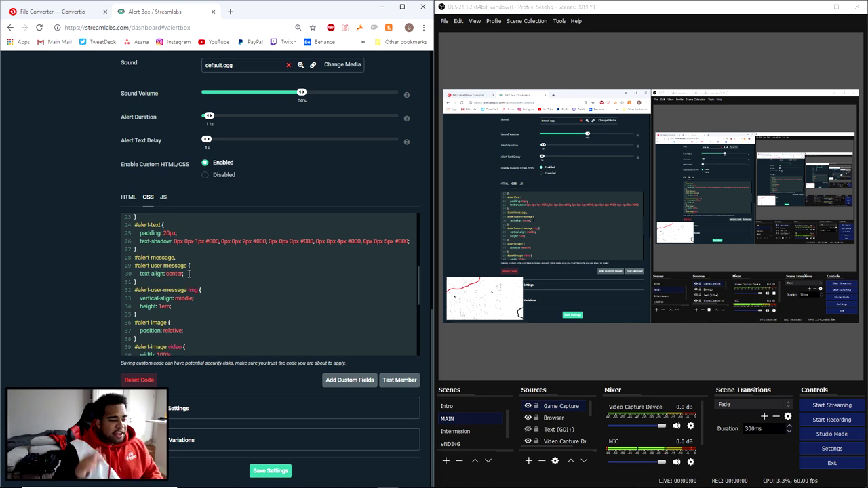
Step: Send a test member alert to check the name's horizontal placement, and return to the #alert-user-message CSS rule
scroll(257, 348, "up", 5)
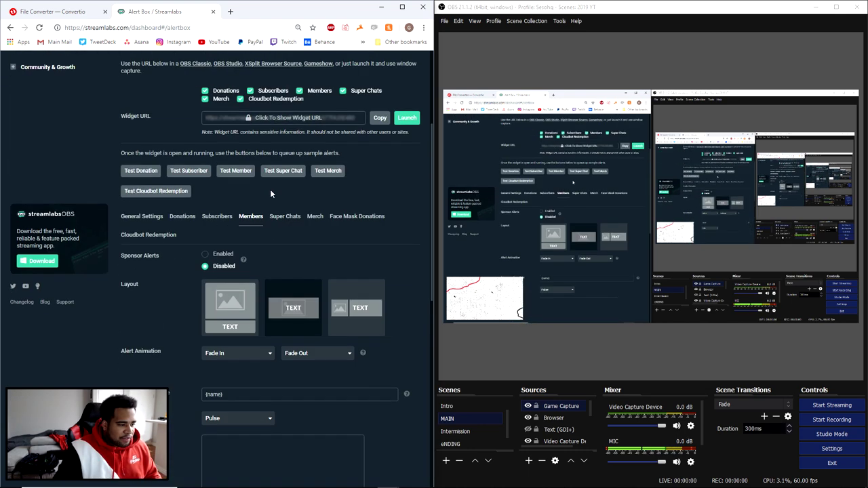
left_click(241, 172)
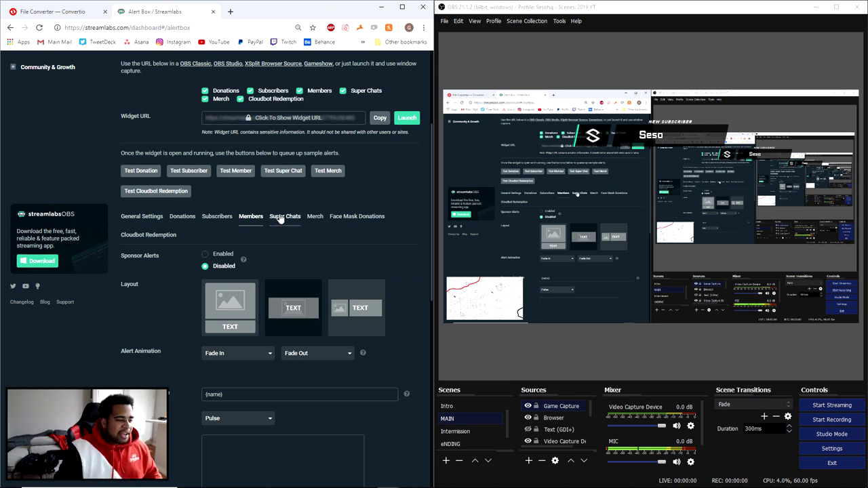
scroll(271, 224, "down", 10)
scroll(199, 286, "down", 3)
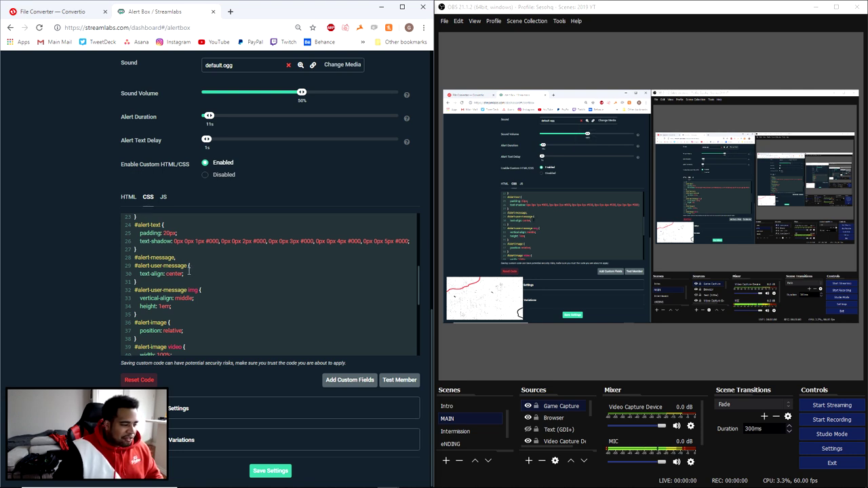
Step: Add "margin-left: 11%;" below the text-align line in the #alert-user-message CSS rule
key("Return")
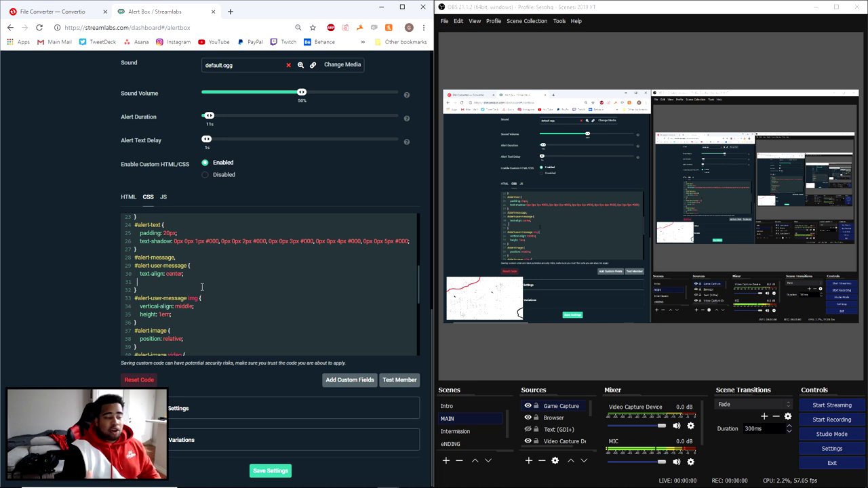
type("margin-left: 11%;")
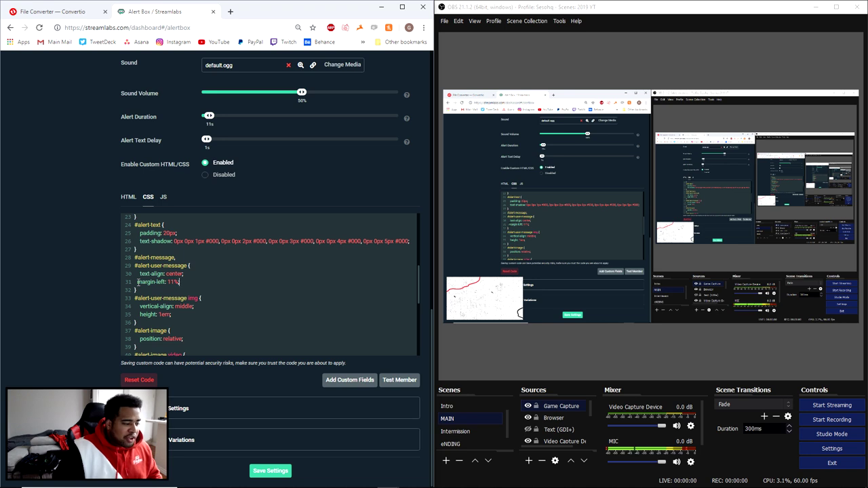
left_click(184, 286)
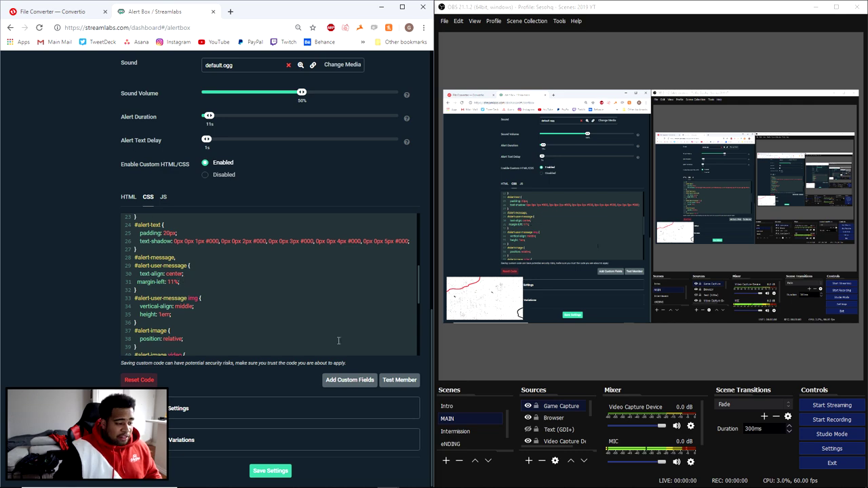
Step: Save the members alert's custom CSS and send a test member alert
left_click(272, 471)
scroll(308, 321, "up", 10)
scroll(249, 171, "up", 2)
left_click(236, 170)
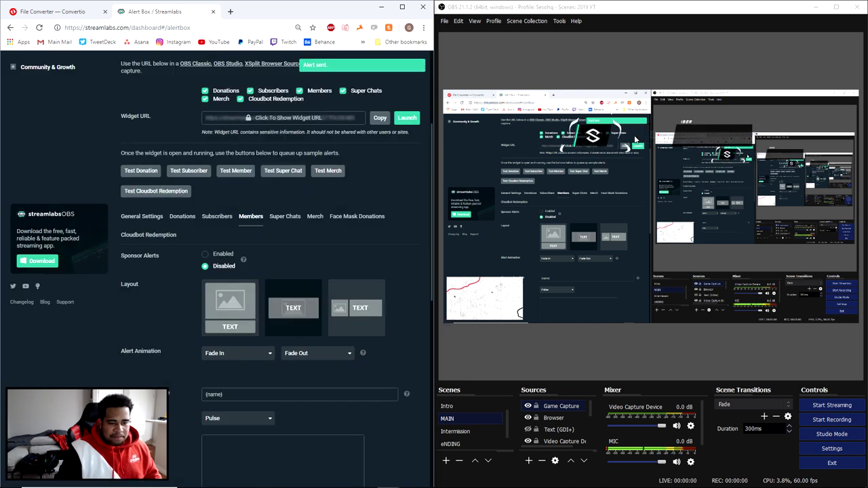
Step: Change the margin-left value in the #alert-user-message CSS rule to 19%
scroll(326, 229, "down", 10)
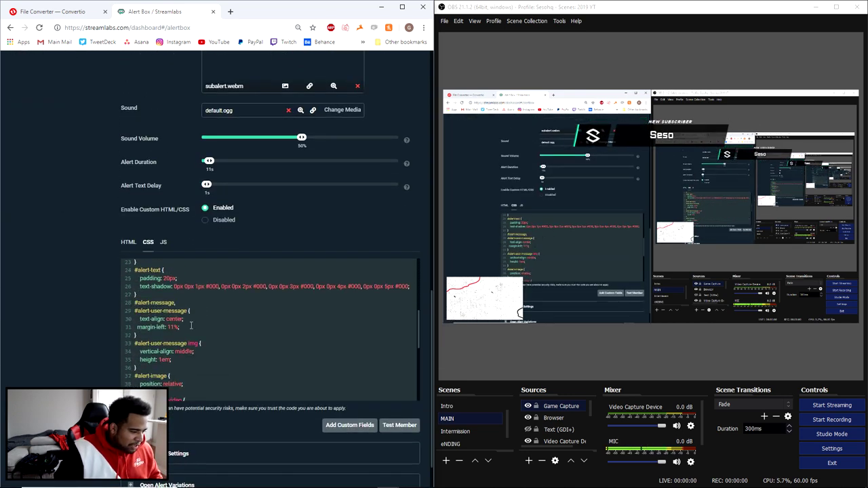
key("BackSpace")
type("9")
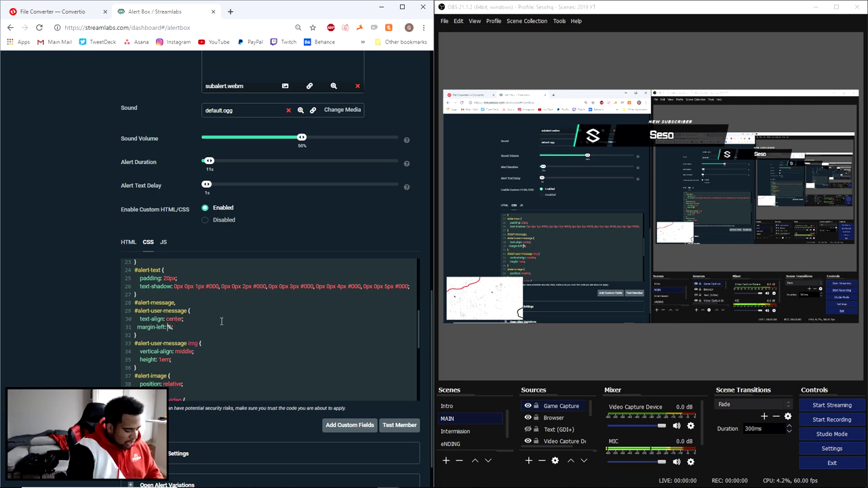
scroll(76, 291, "down", 1)
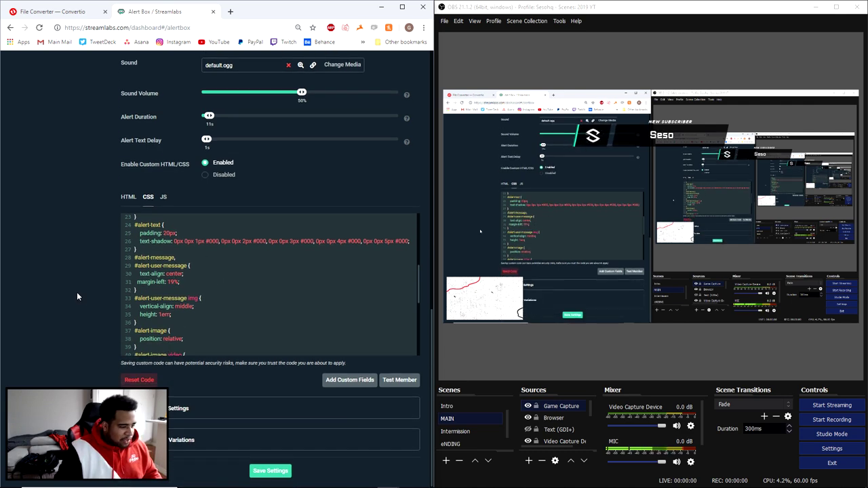
Step: Save the members alert settings and send a test member alert to check the name's position
left_click(270, 471)
scroll(312, 222, "up", 6)
left_click(250, 125)
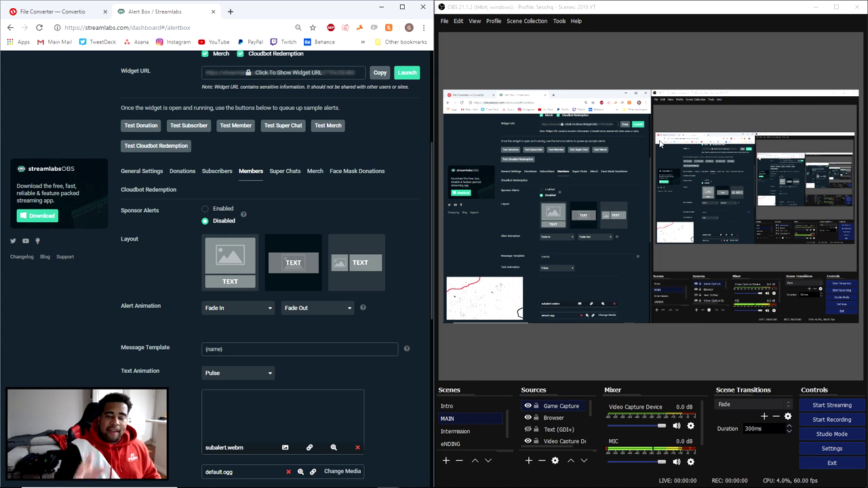
Step: Set the members alert's Alert Duration to 9s
scroll(306, 231, "down", 5)
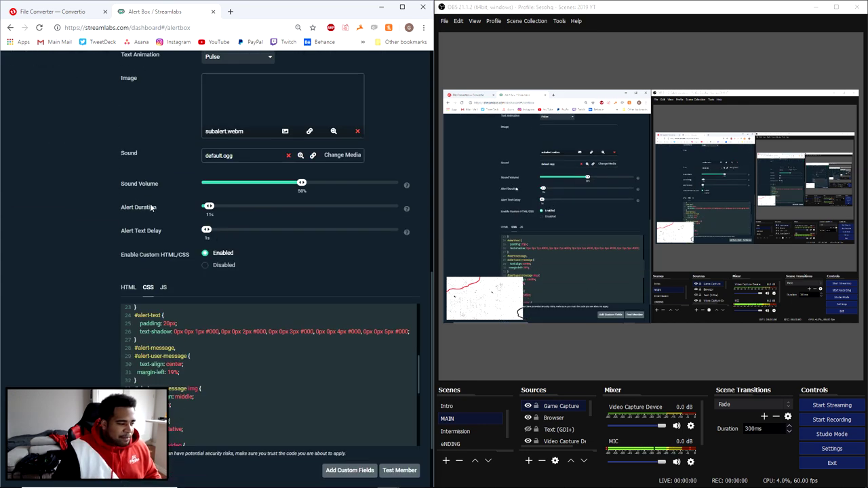
left_click_drag(208, 213, 211, 211)
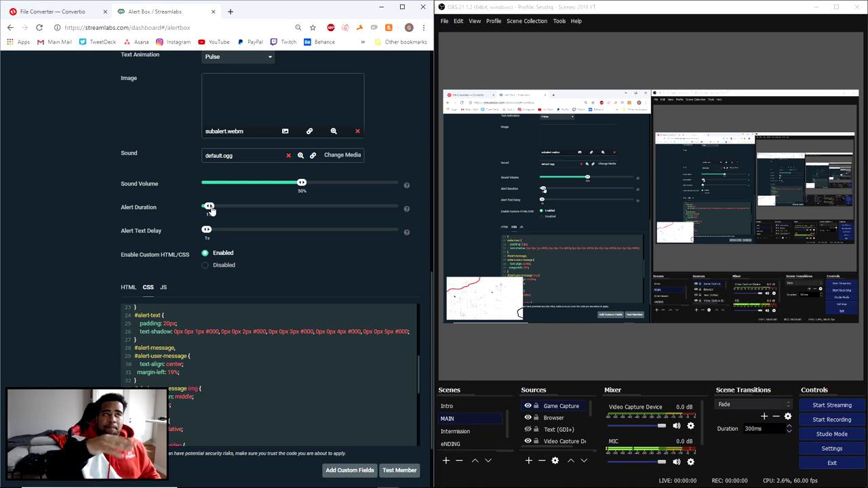
left_click_drag(211, 211, 208, 224)
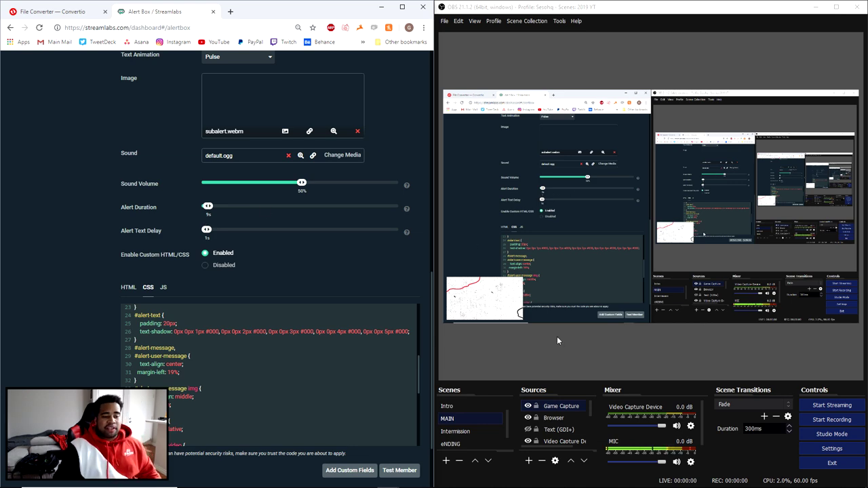
Step: Switch to After Effects, open the nested alert composition from Clean alert tutorial 2, and move the playhead to 0:00:02:32
left_click(564, 479)
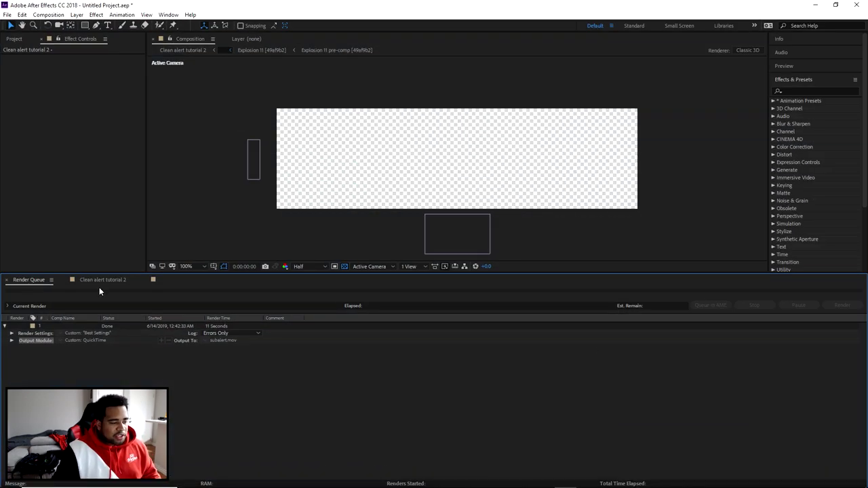
left_click(101, 279)
left_click_drag(317, 306, 676, 301)
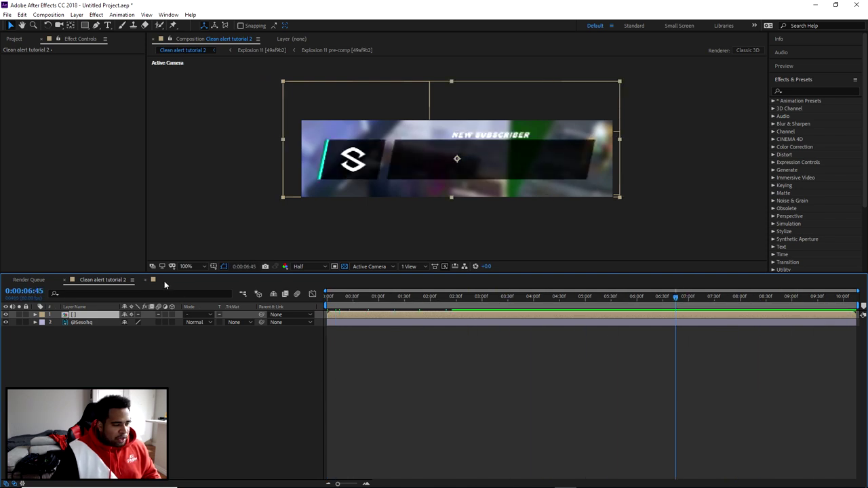
left_click(164, 281)
left_click_drag(352, 298, 824, 302)
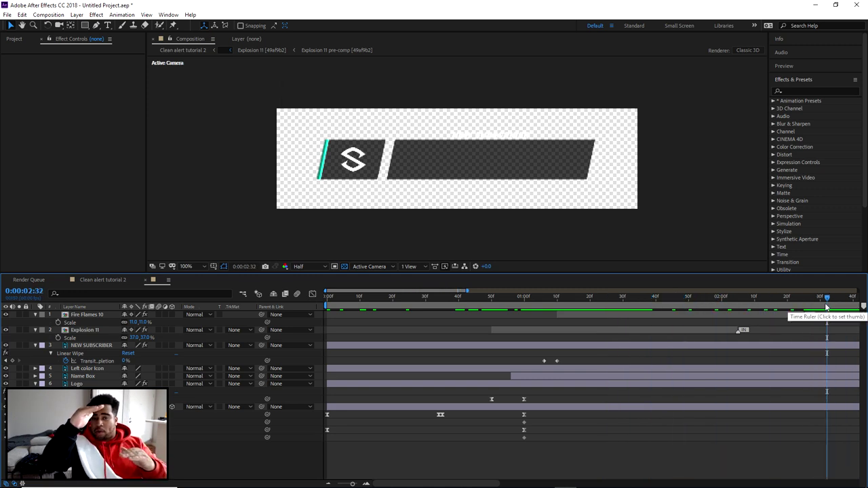
Step: Collapse the layers' properties and pre-compose all seven layers, Fire Flames 10 through Icon Box, moving all attributes into the new composition
left_click(35, 314)
left_click(35, 322)
left_click(35, 330)
left_click(35, 353)
left_click(35, 361)
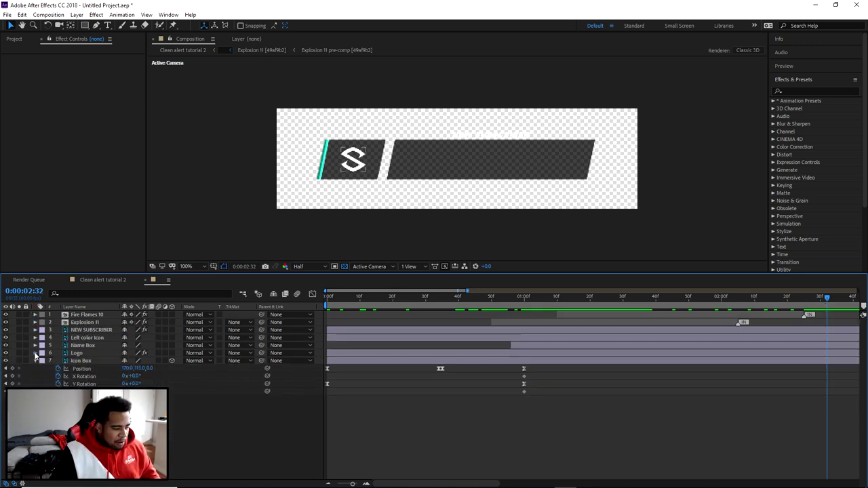
left_click(68, 361)
left_click(88, 315, "shift")
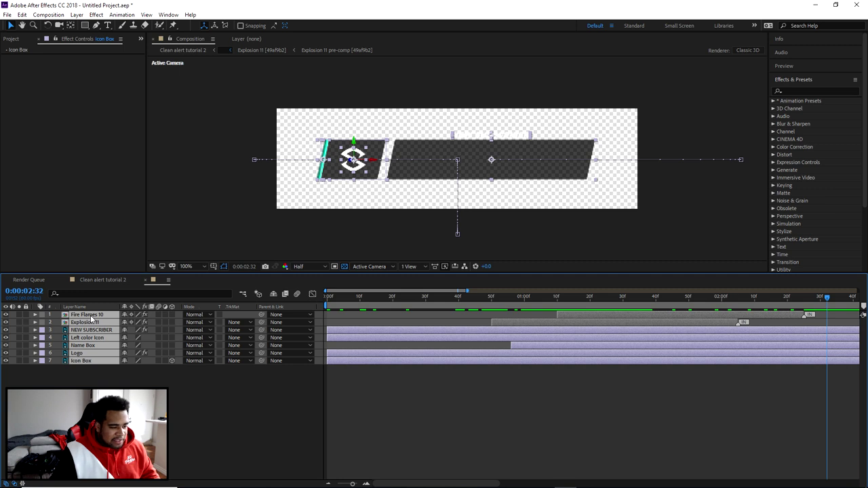
right_click(90, 318)
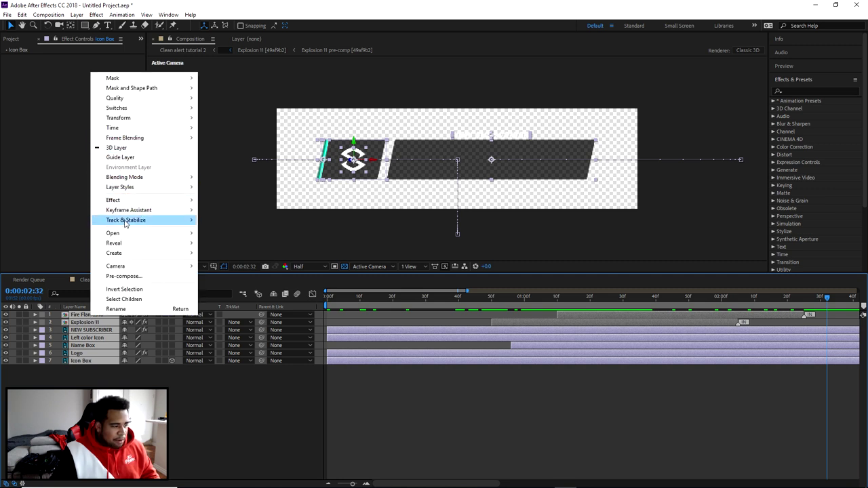
left_click(123, 276)
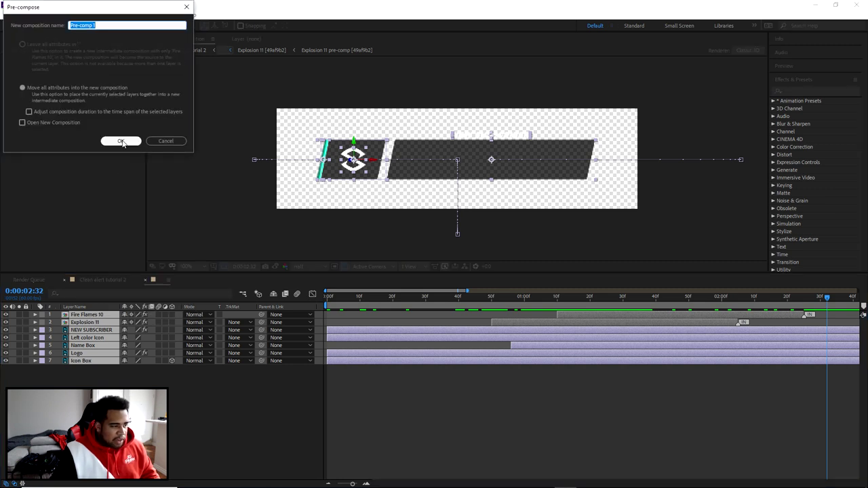
left_click(121, 141)
Step: Add a Position keyframe to the pre-composed alert layer at 0:00:02:30
key("Page_Up")
key("Page_Up")
key("p")
left_click(58, 322)
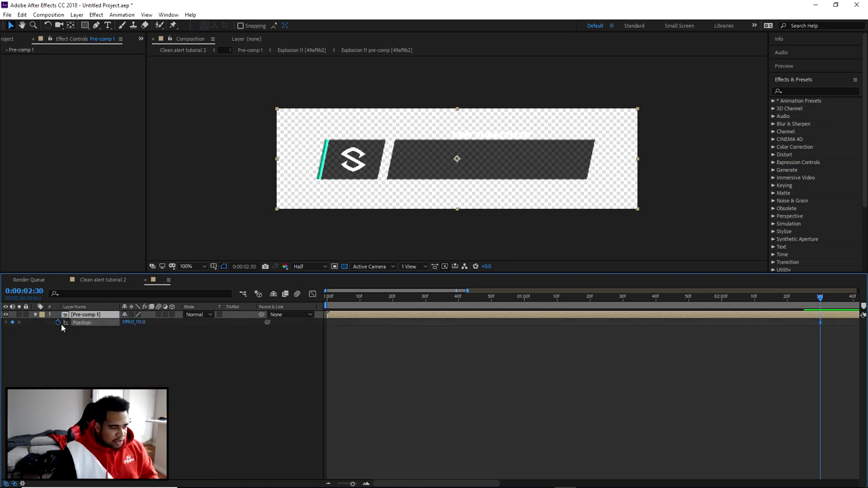
Step: Shift the Position keyframe to about 0:00:09:40 and keyframe the layer straight up out of frame at 399, -72 on 0:00:10:14
left_click_drag(819, 298, 847, 301)
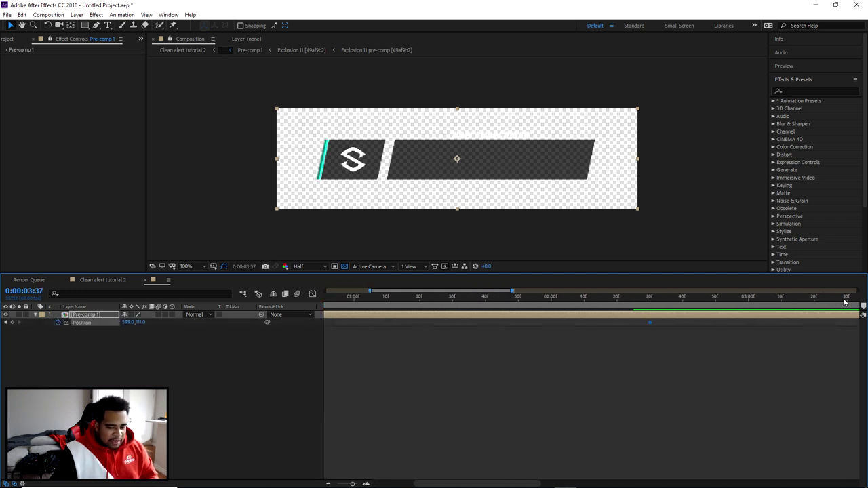
left_click_drag(352, 484, 315, 485)
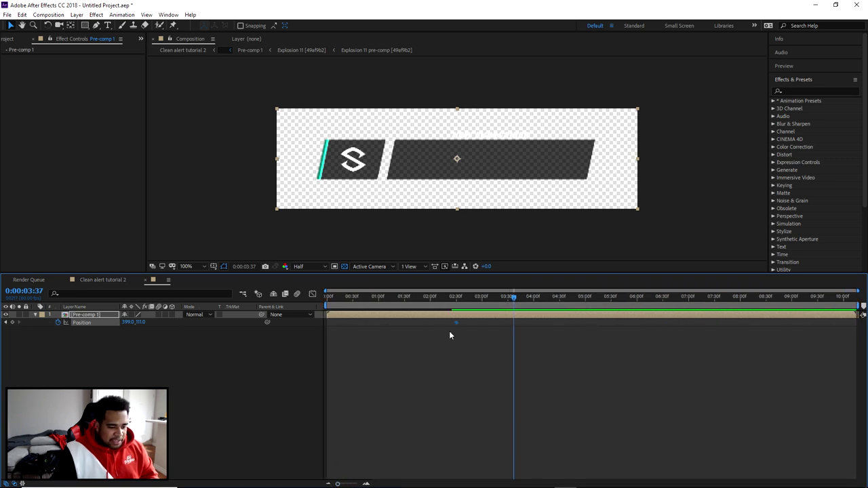
left_click_drag(457, 322, 855, 299)
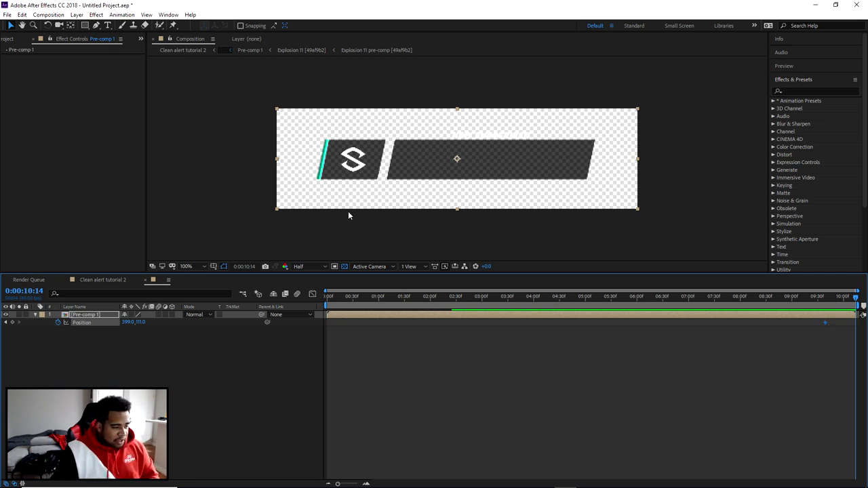
left_click_drag(463, 163, 457, 77)
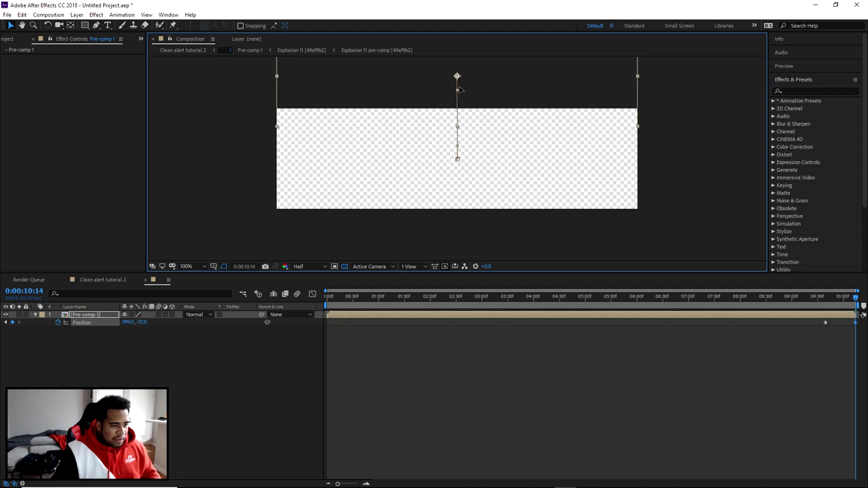
Step: Play back the alert's exit animation from about 0:00:09:08 to check the upward movement
left_click(844, 296)
left_click(800, 296)
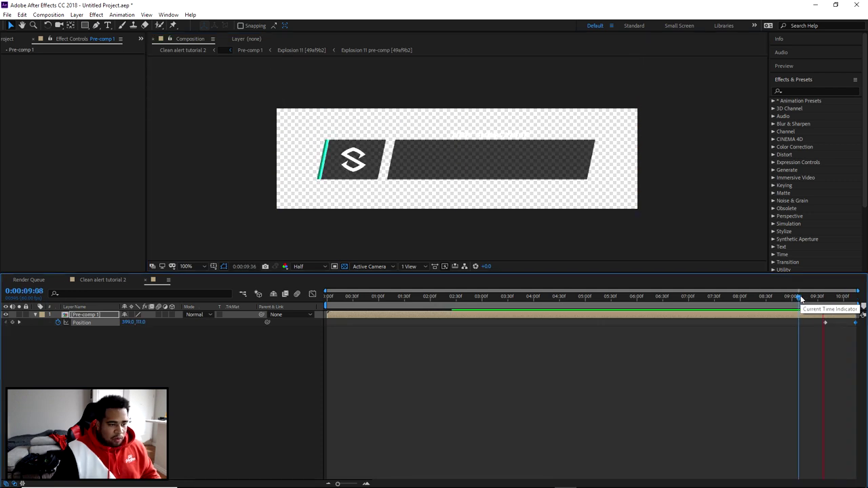
key("space")
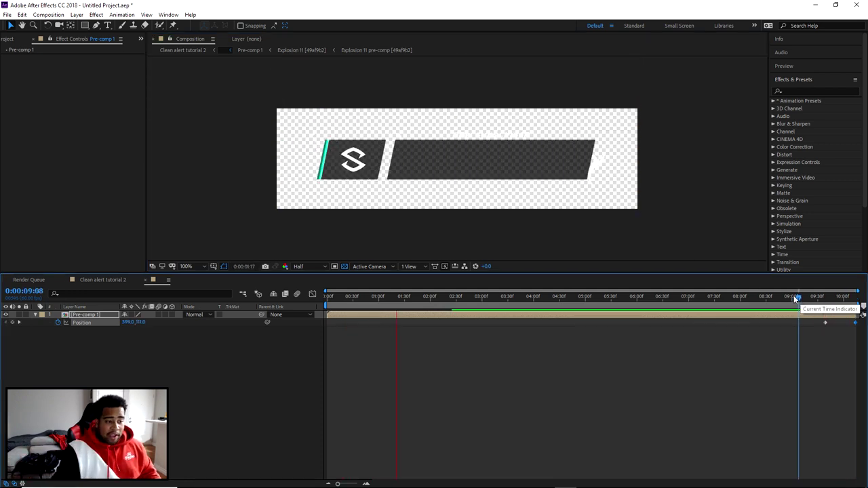
key("space")
key("space")
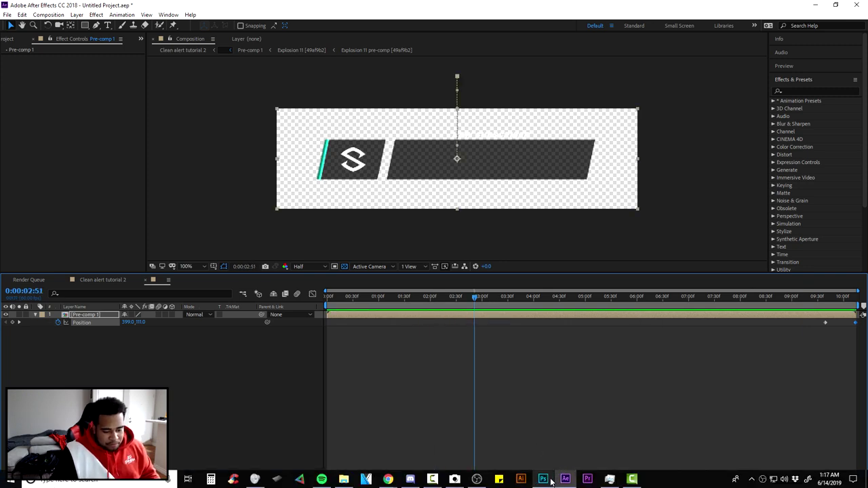
Step: Switch back to the Streamlabs alert box beside OBS and save the members alert settings with the 9s duration
mouse_move(395, 481)
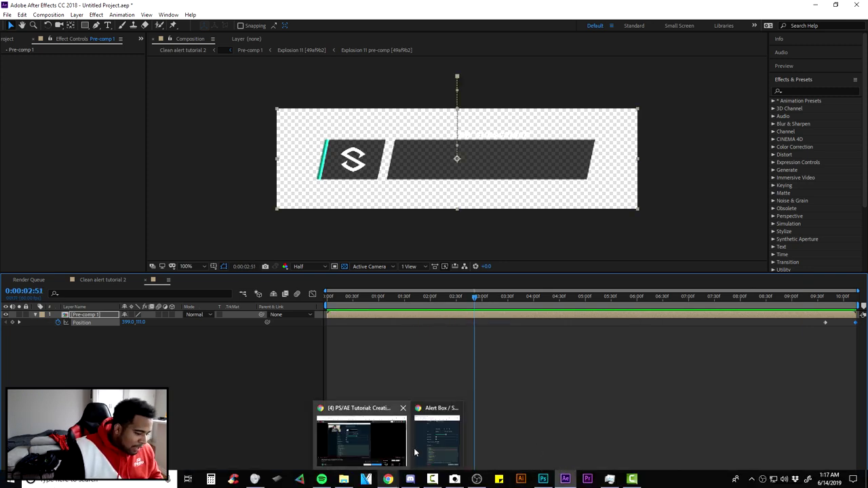
left_click(414, 453)
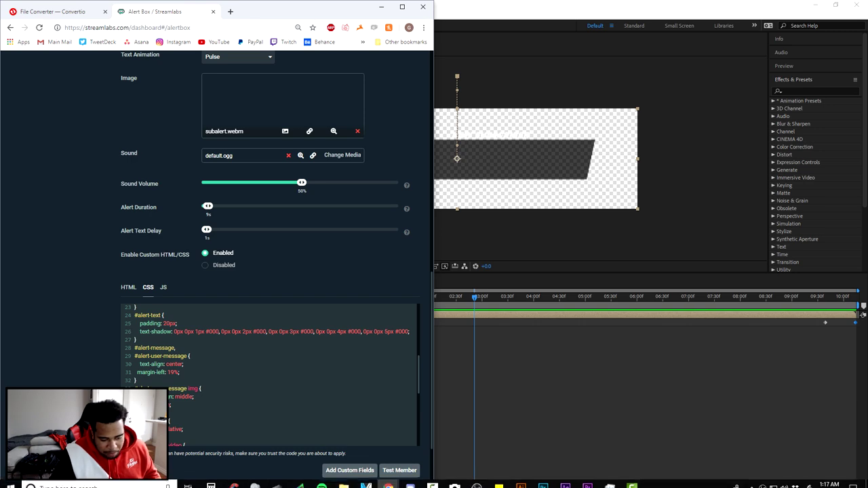
mouse_move(477, 480)
left_click(479, 444)
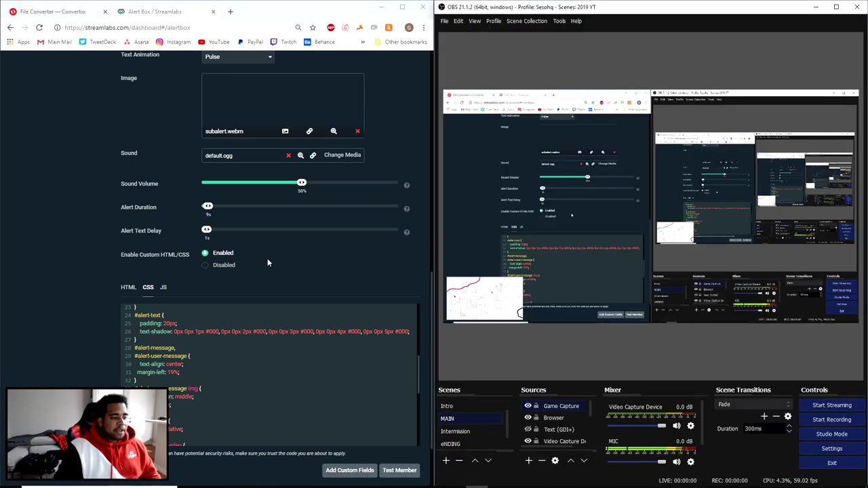
scroll(270, 257, "up", 3)
scroll(273, 262, "down", 2)
scroll(274, 262, "down", 3)
left_click(270, 470)
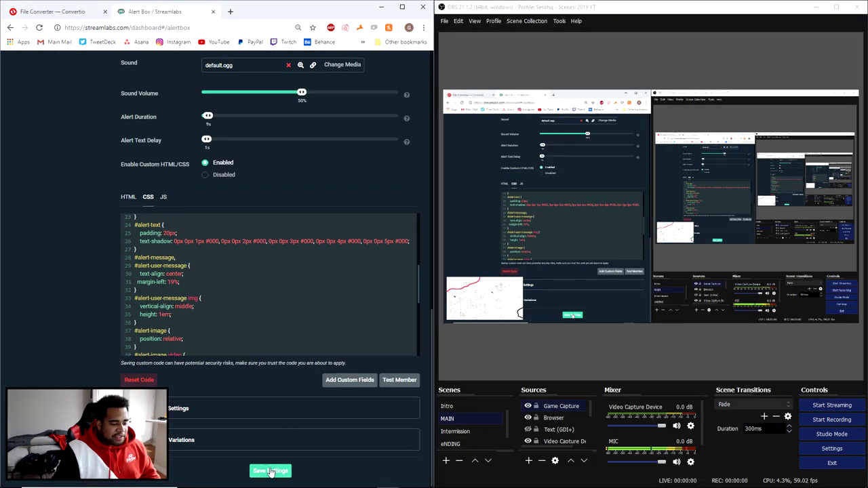
scroll(296, 186, "up", 7)
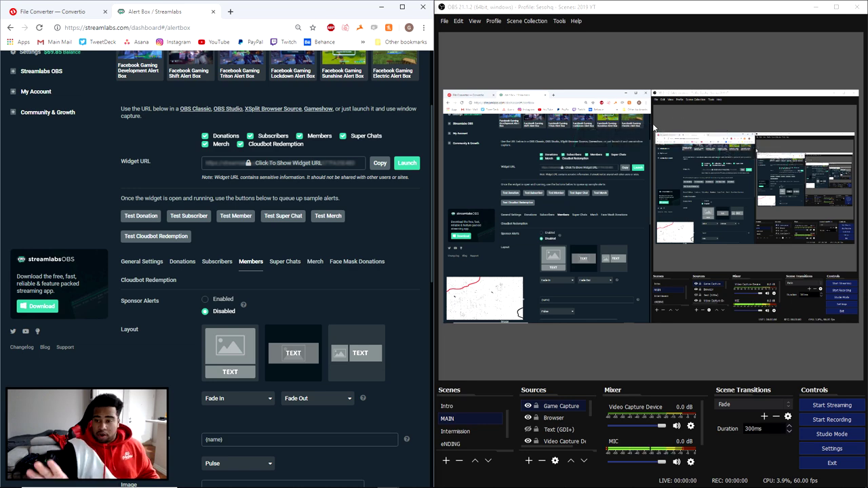
scroll(350, 173, "down", 3)
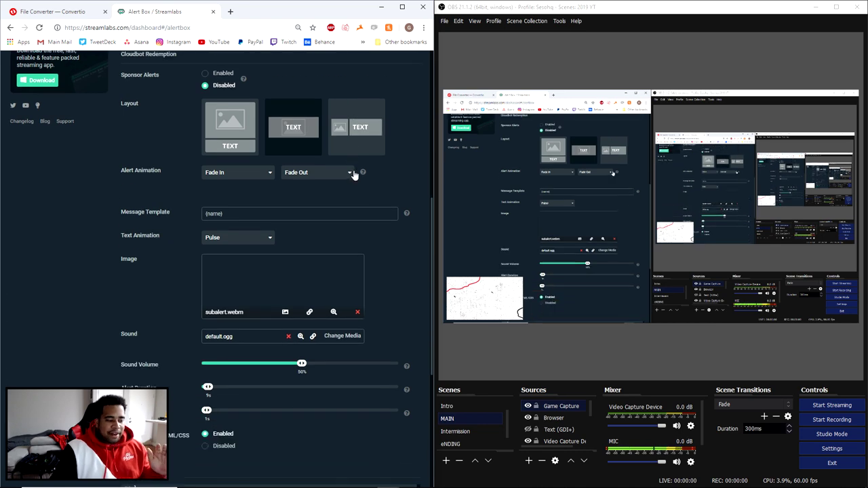
scroll(353, 174, "down", 2)
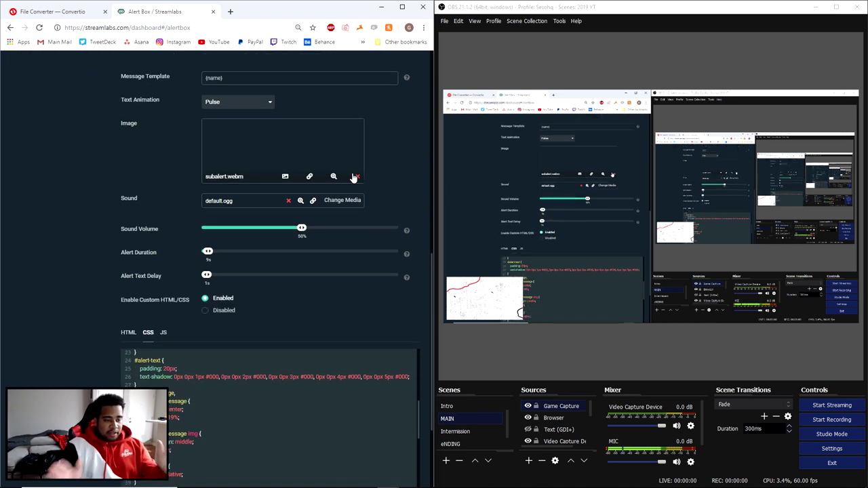